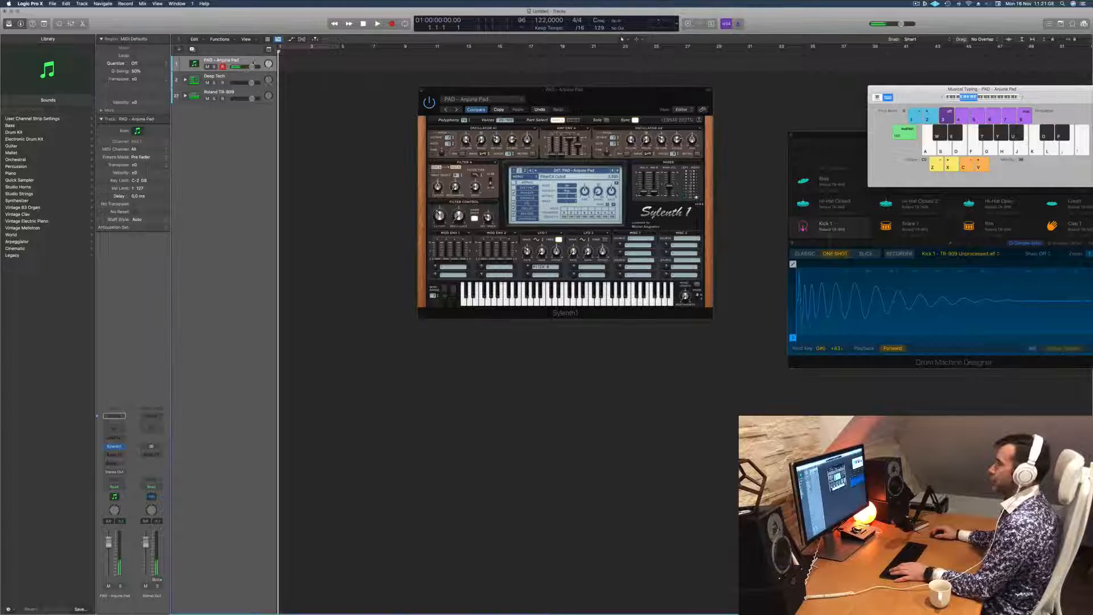
Increase the height of the PAD - Anjuna Pad track and move the Sylenth1 window slightly aside.
{"action": "left_click_drag", "start_coordinate": [246, 69], "coordinate": [234, 136]}
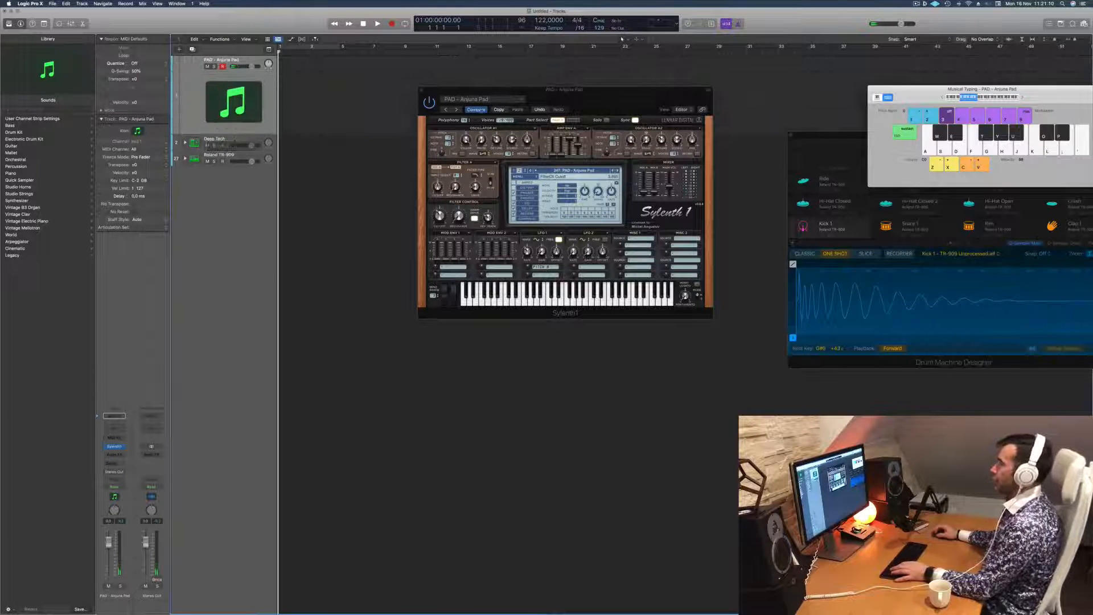
{"action": "left_click_drag", "start_coordinate": [563, 96], "coordinate": [547, 103]}
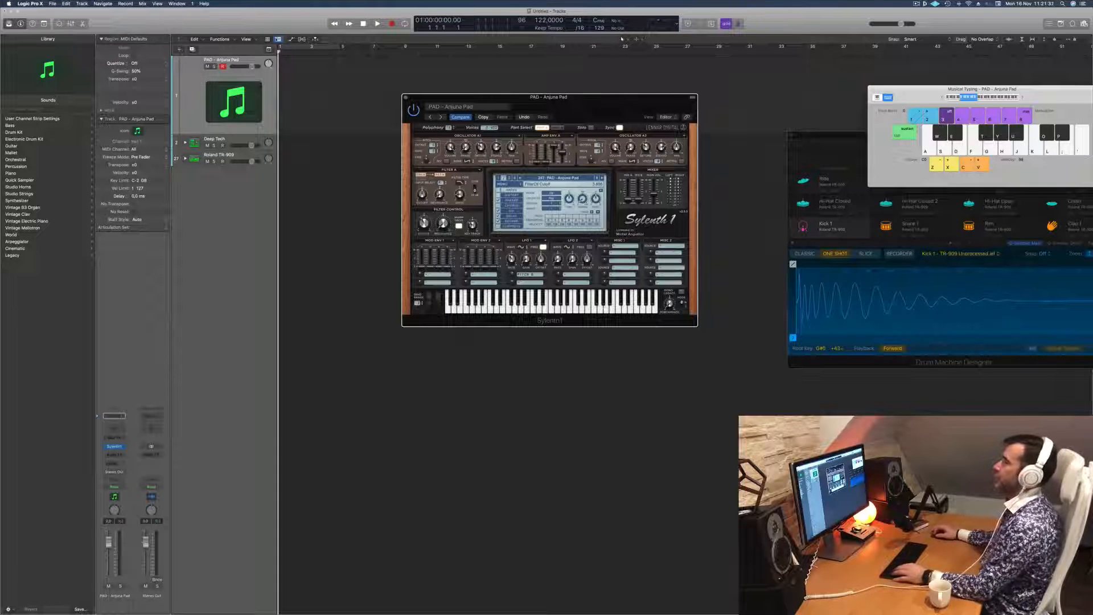
Record a short two-bar MIDI part on the PAD - Anjuna Pad track and play it back.
{"action": "left_click", "coordinate": [237, 81]}
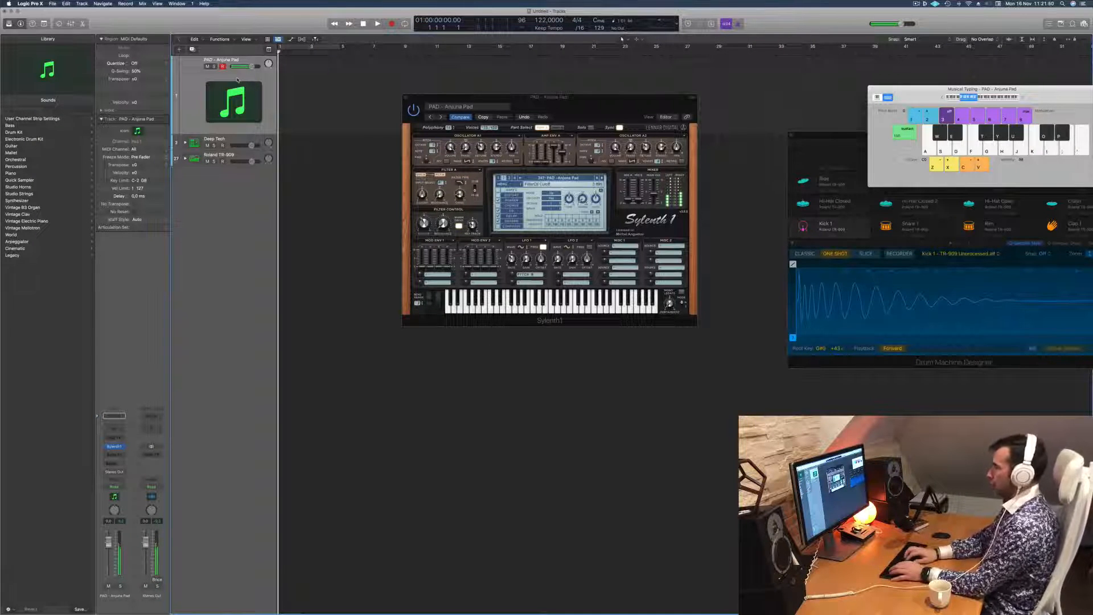
{"action": "key", "text": "r"}
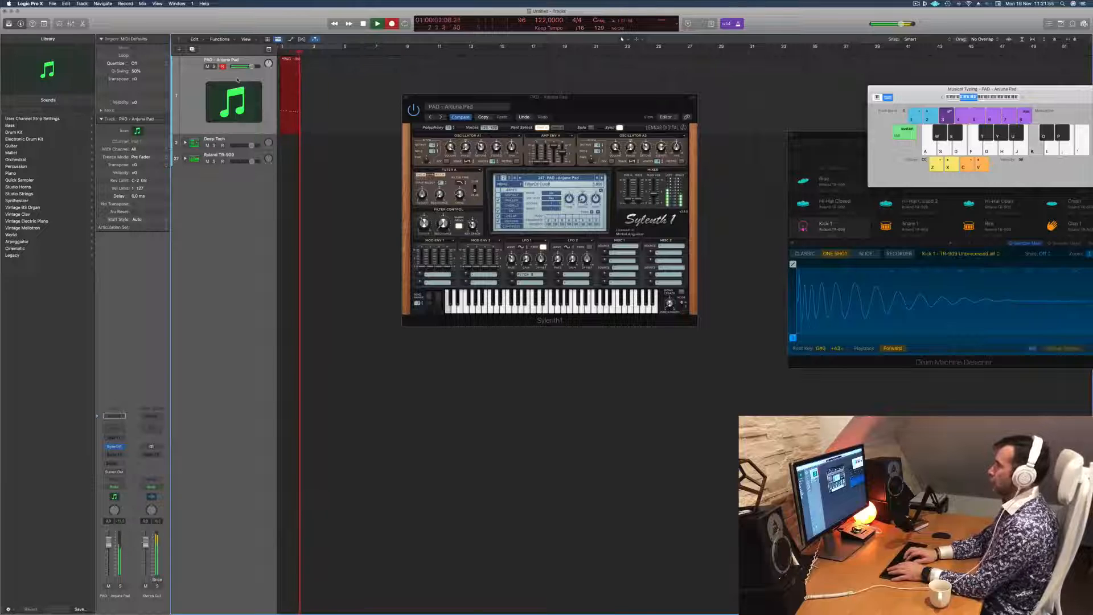
{"action": "key", "text": "space"}
{"action": "key", "text": "space"}
{"action": "key", "text": "space"}
Open the recorded pad region in the Piano Roll, quantize its notes to 1/16 Note and listen to it.
{"action": "left_click", "coordinate": [302, 47]}
{"action": "left_click", "coordinate": [295, 52]}
{"action": "double_click", "coordinate": [294, 59]}
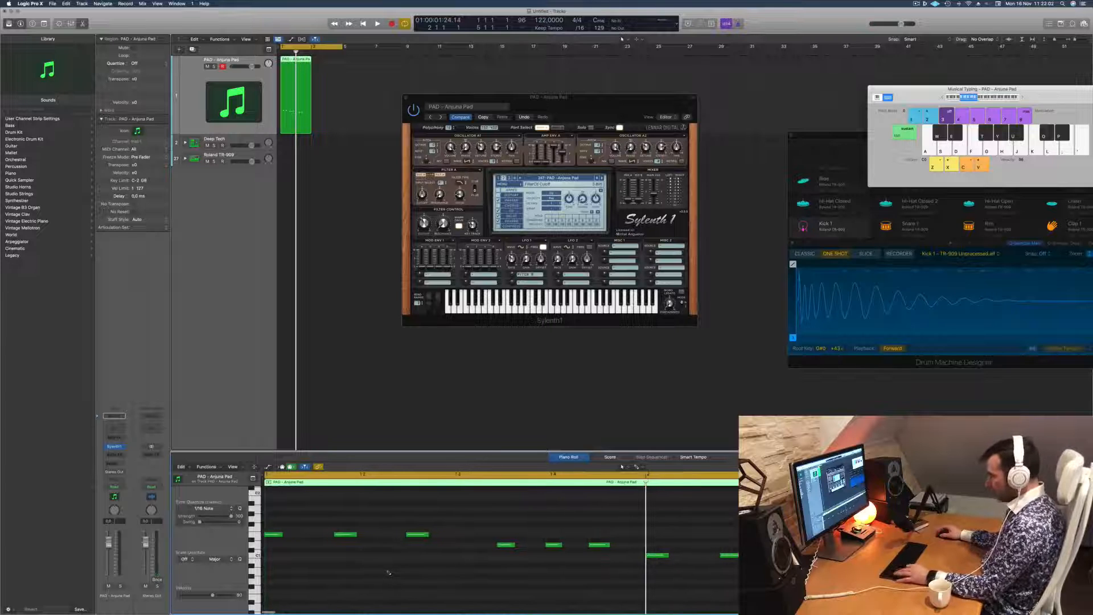
{"action": "key", "text": "space"}
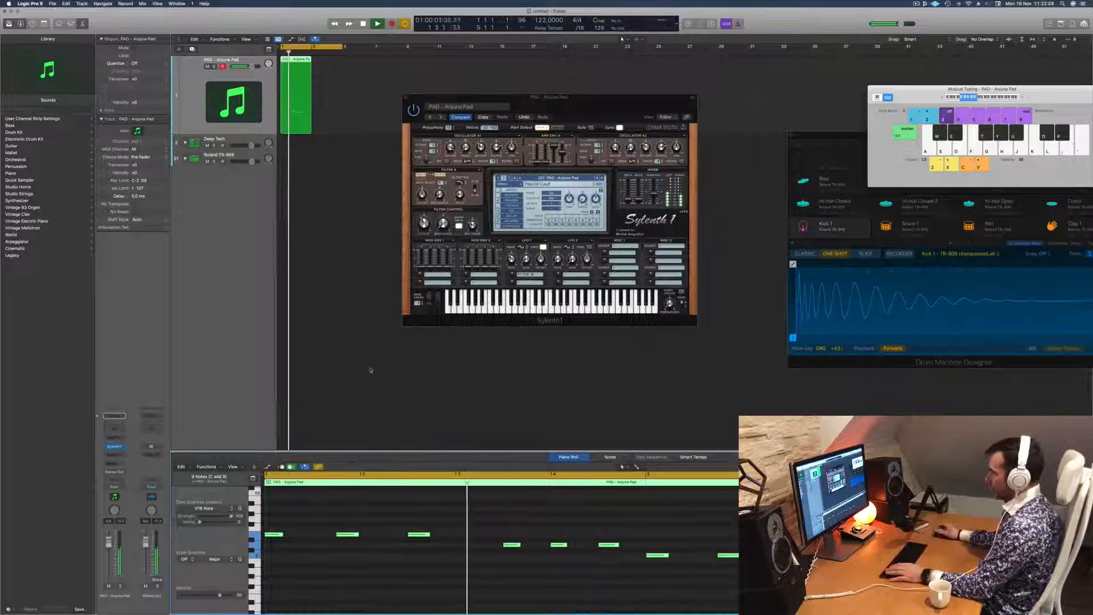
{"action": "scroll", "coordinate": [385, 379], "scroll_direction": "left", "scroll_amount": 3}
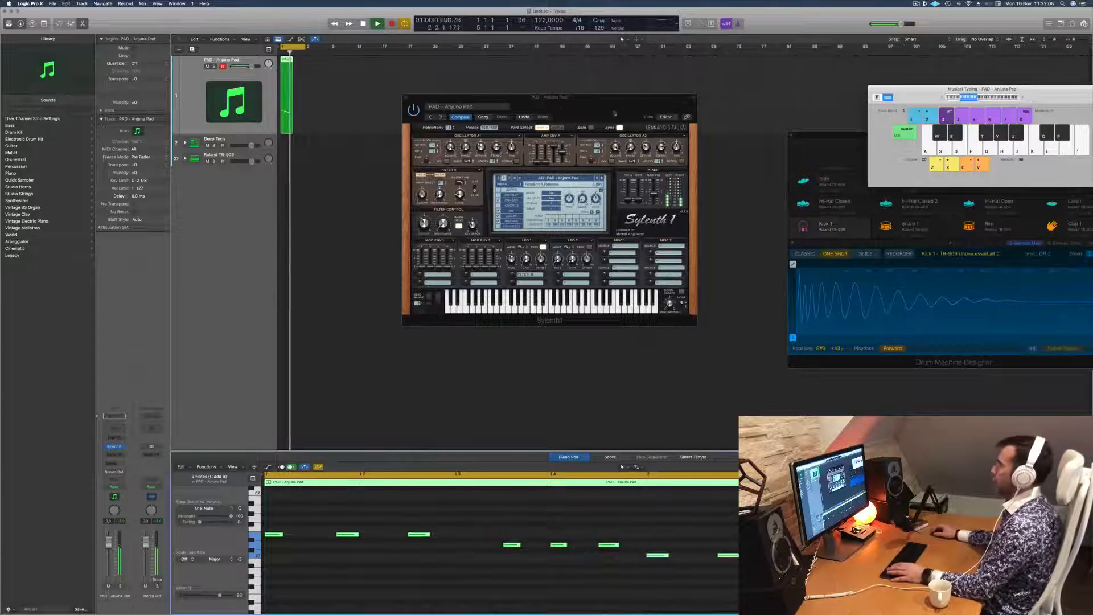
{"action": "key", "text": "space"}
Move the Sylenth1 window clear of the arrangement and copy the pad region to bar 3, directly after the original.
{"action": "left_click_drag", "start_coordinate": [526, 95], "coordinate": [696, 121]}
{"action": "scroll", "coordinate": [399, 104], "scroll_direction": "right", "scroll_amount": 5}
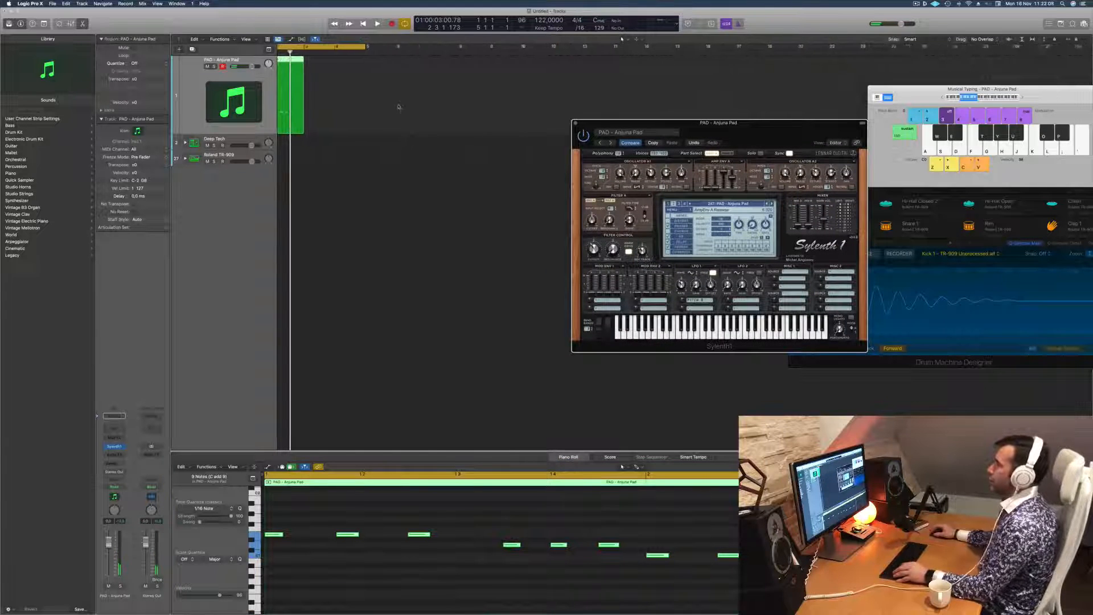
{"action": "left_click_drag", "start_coordinate": [311, 59], "coordinate": [382, 68]}
{"action": "key", "text": "space"}
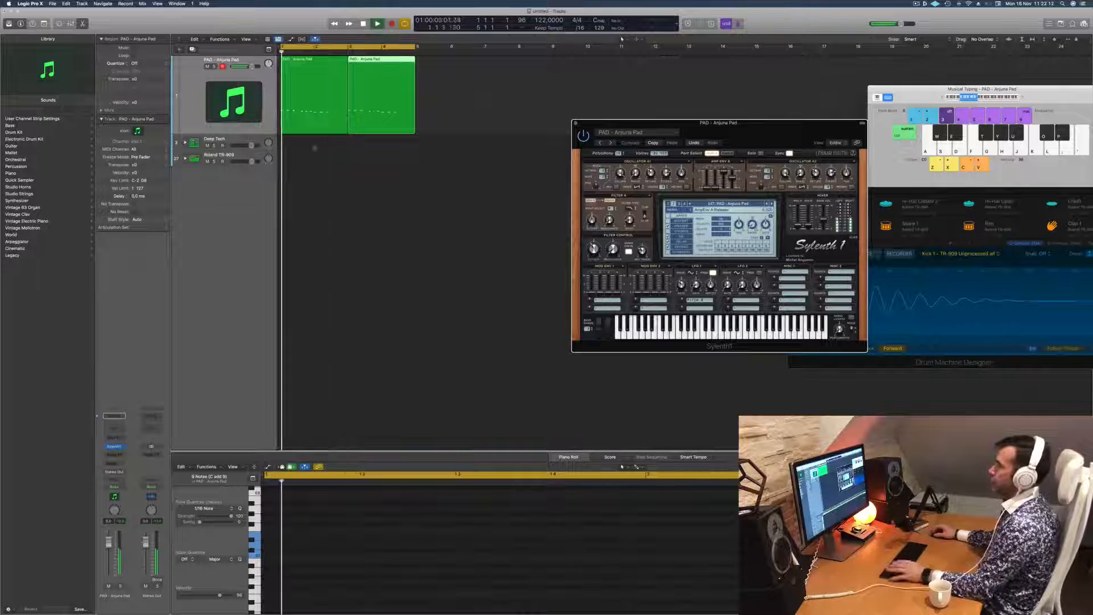
{"action": "scroll", "coordinate": [334, 184], "scroll_direction": "left", "scroll_amount": 2}
{"action": "scroll", "coordinate": [332, 179], "scroll_direction": "right", "scroll_amount": 1}
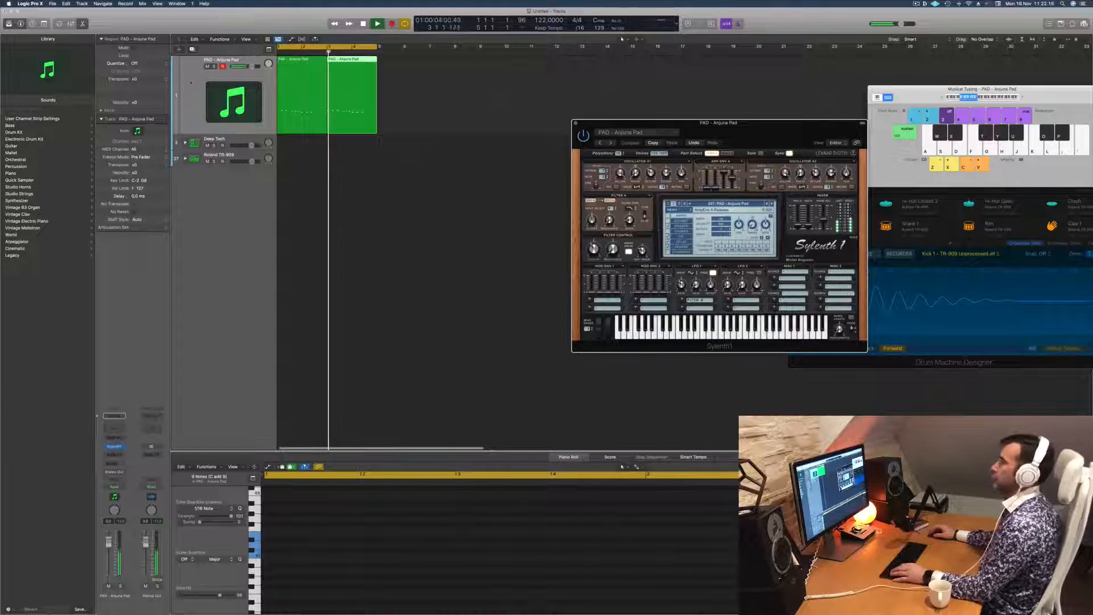
Adjust Sylenth1's filter cutoff during playback and move the plug-in window out of the way.
{"action": "key", "text": "super+a"}
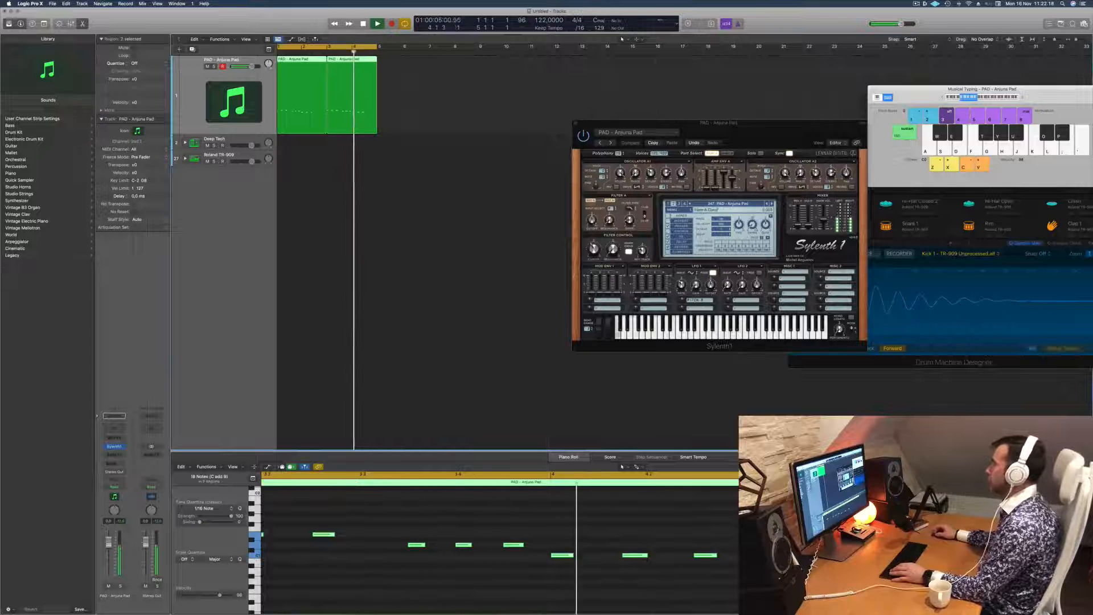
{"action": "left_click_drag", "start_coordinate": [594, 249], "coordinate": [597, 255]}
{"action": "left_click_drag", "start_coordinate": [654, 122], "coordinate": [697, 86]}
Repeat the two pad regions until they fill the track to bar 17, and extend the cycle range over them.
{"action": "left_click", "coordinate": [200, 92]}
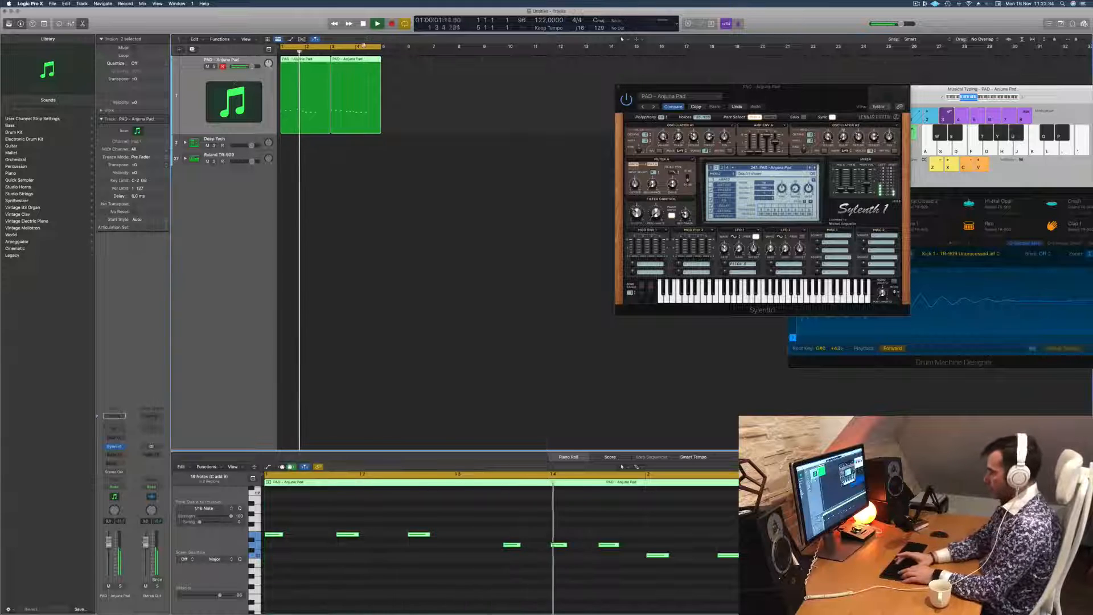
{"action": "key", "text": "super+r"}
{"action": "key", "text": "super+r"}
{"action": "key", "text": "super+r"}
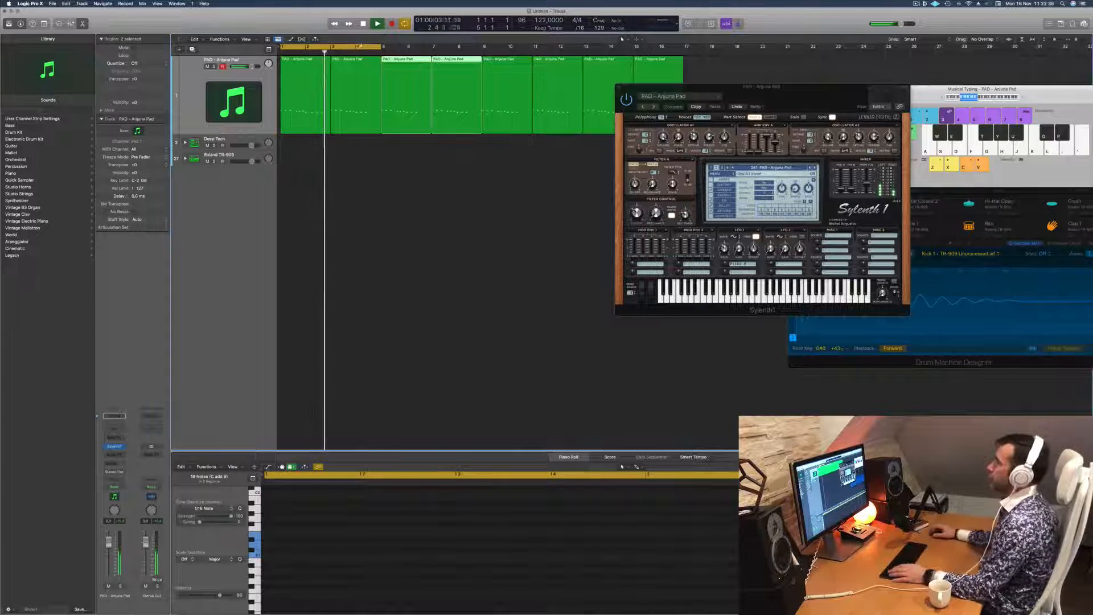
{"action": "left_click_drag", "start_coordinate": [379, 45], "coordinate": [668, 46]}
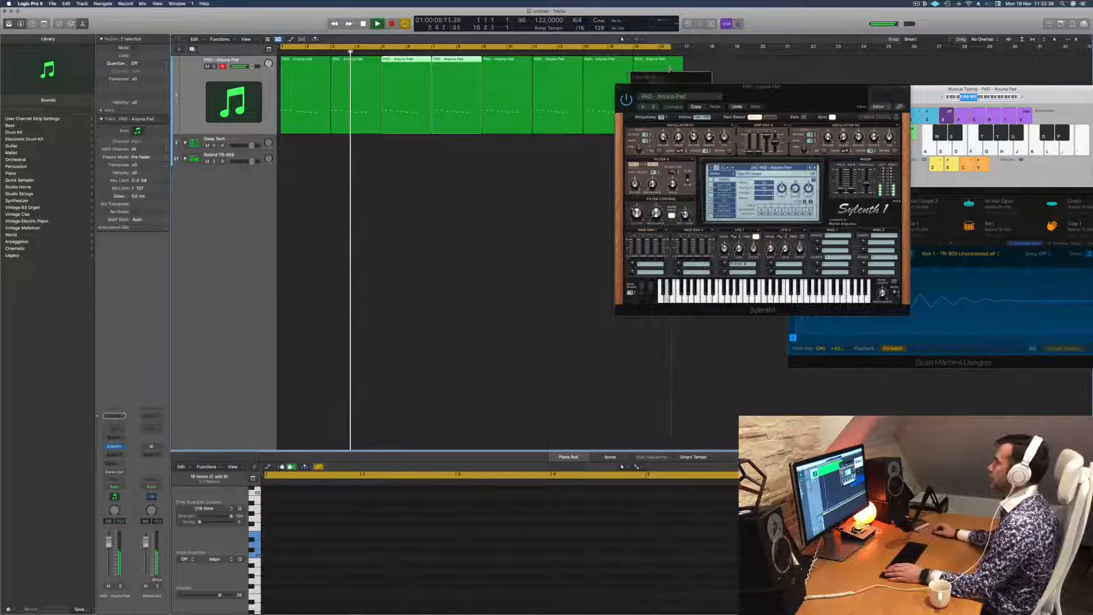
Set the pad track's automation mode to Touch, record a Sylenth1 filter cutoff movement, and close the plug-in window.
{"action": "left_click_drag", "start_coordinate": [767, 91], "coordinate": [711, 167]}
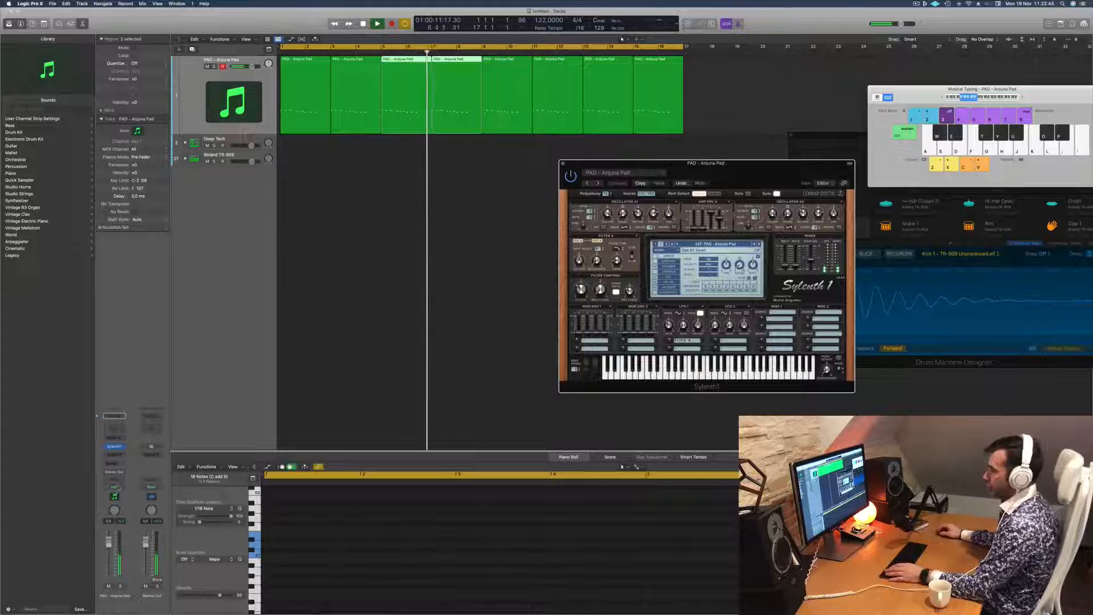
{"action": "left_click", "coordinate": [117, 487]}
{"action": "left_click", "coordinate": [118, 493]}
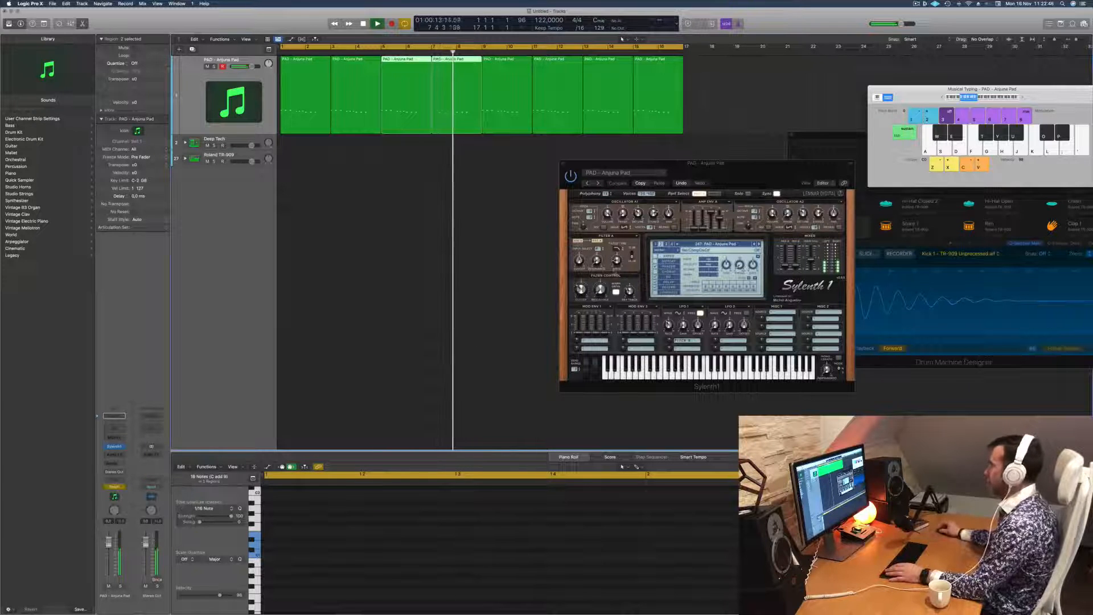
{"action": "left_click_drag", "start_coordinate": [581, 289], "coordinate": [582, 286]}
{"action": "key", "text": "space"}
{"action": "key", "text": "space"}
{"action": "left_click", "coordinate": [563, 164]}
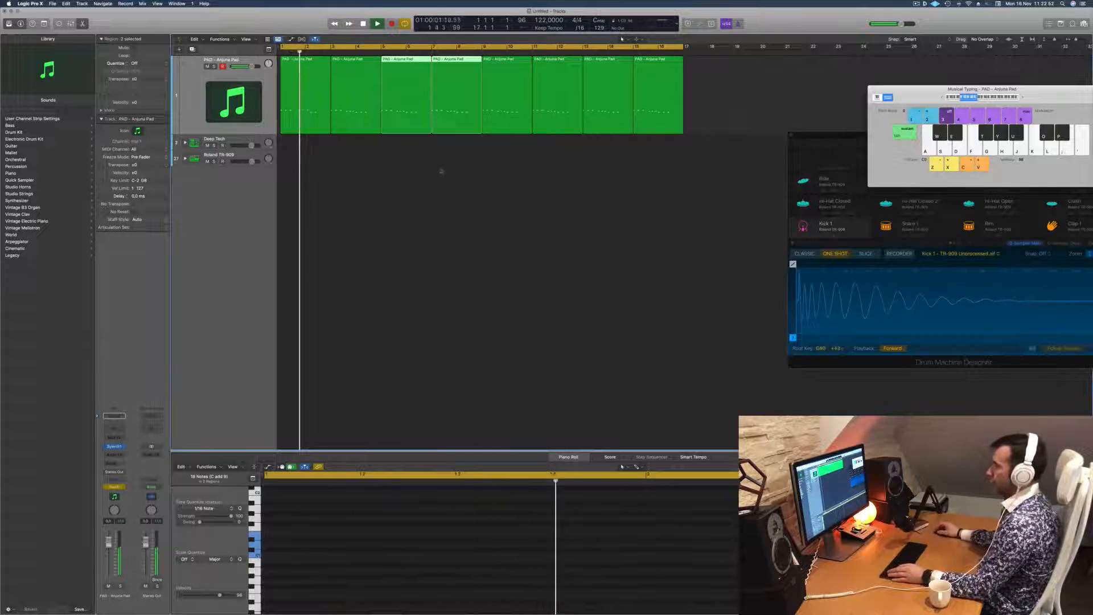
Stop playback, hide the Musical Typing keyboard and show track automation for the pad regions.
{"action": "left_click", "coordinate": [187, 88]}
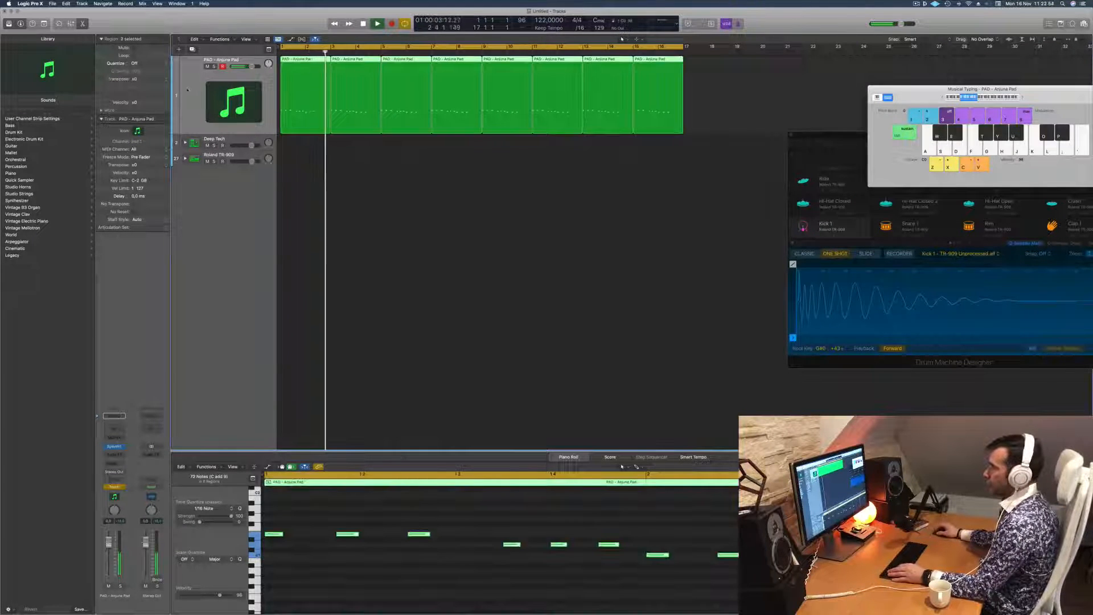
{"action": "key", "text": "space"}
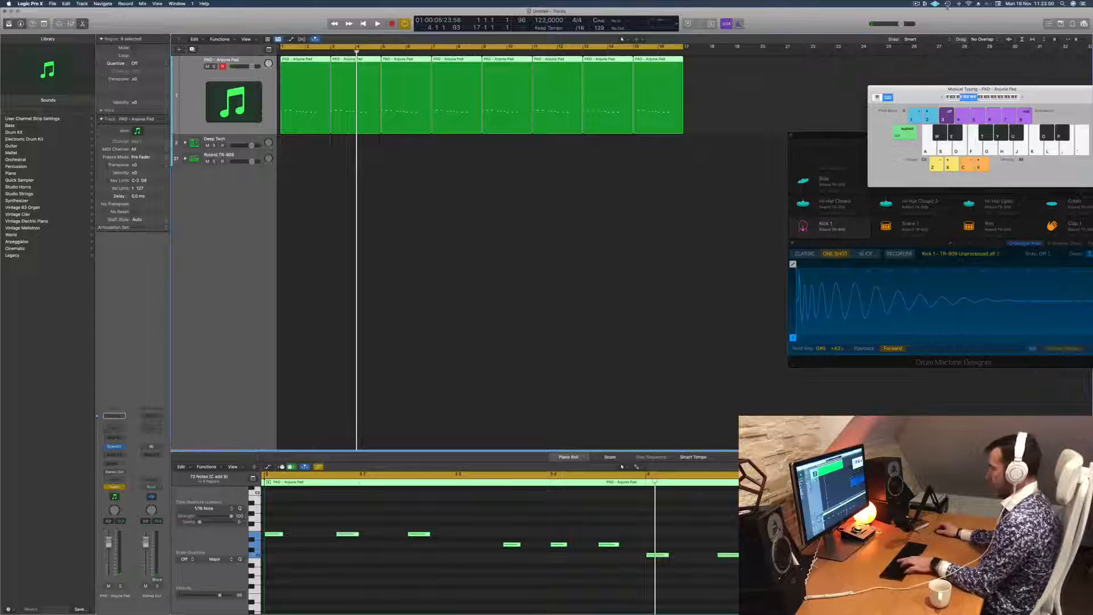
{"action": "key", "text": "super+k"}
{"action": "key", "text": "a"}
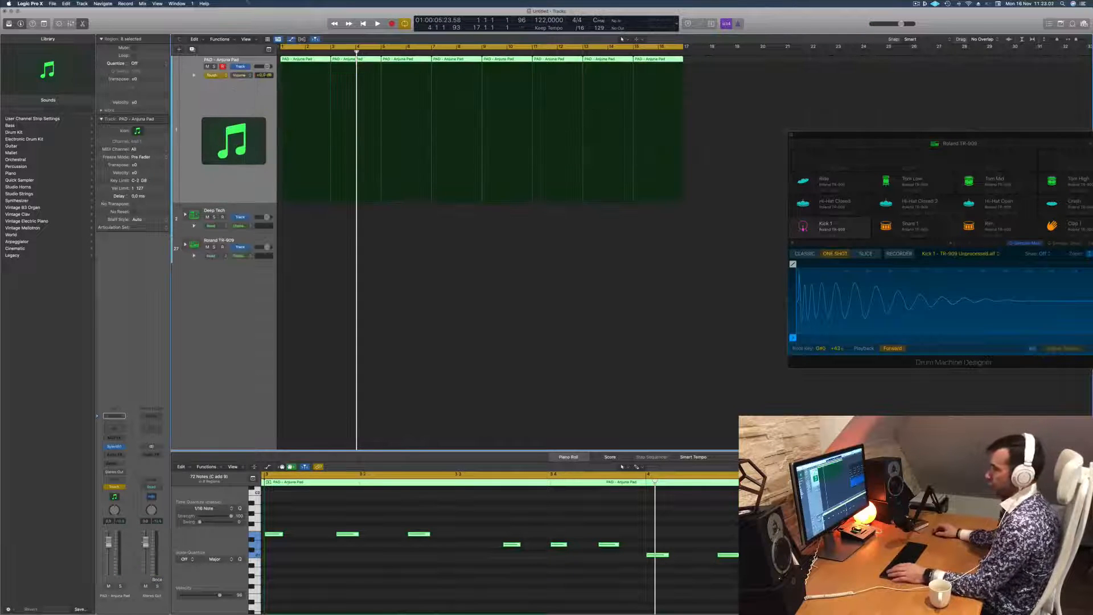
Switch the pad track's automation mode to Read and display its filter cutoff automation lane.
{"action": "left_click", "coordinate": [210, 75]}
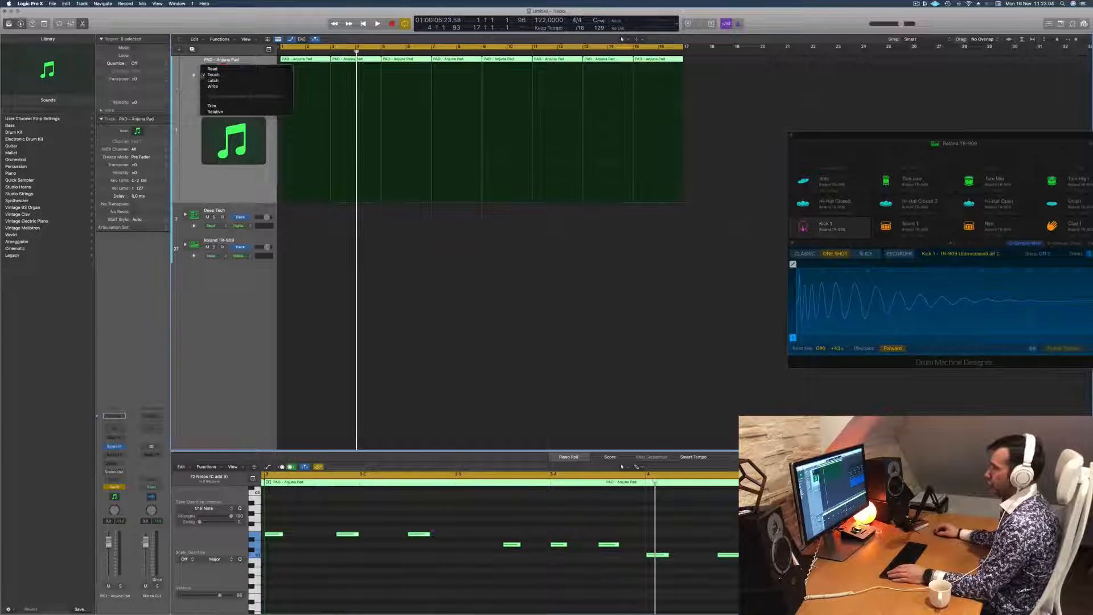
{"action": "left_click", "coordinate": [213, 69]}
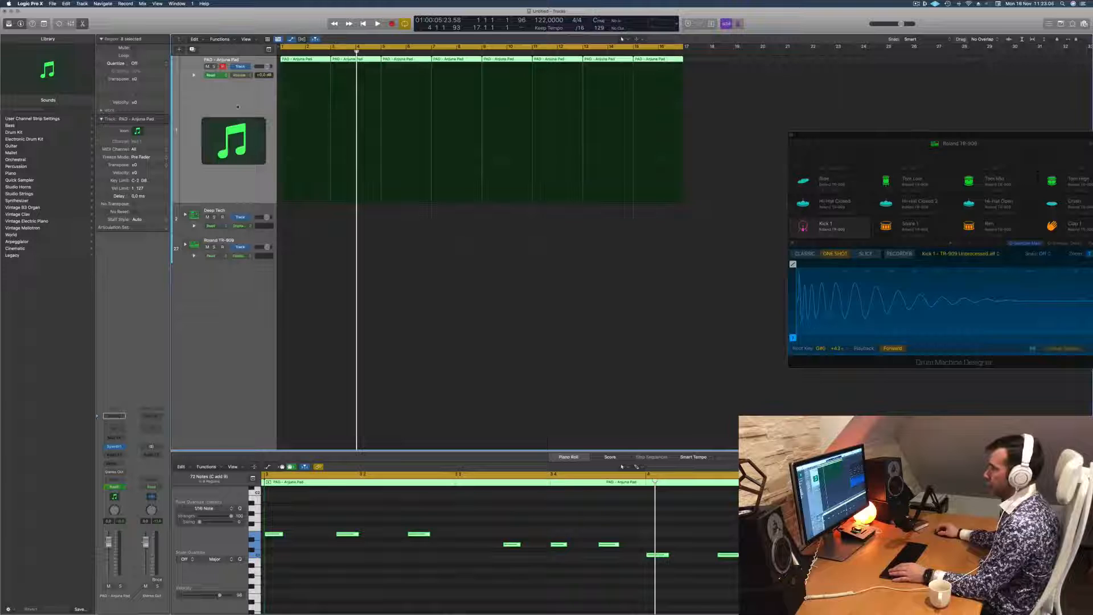
{"action": "left_click", "coordinate": [239, 75]}
{"action": "left_click", "coordinate": [379, 111]}
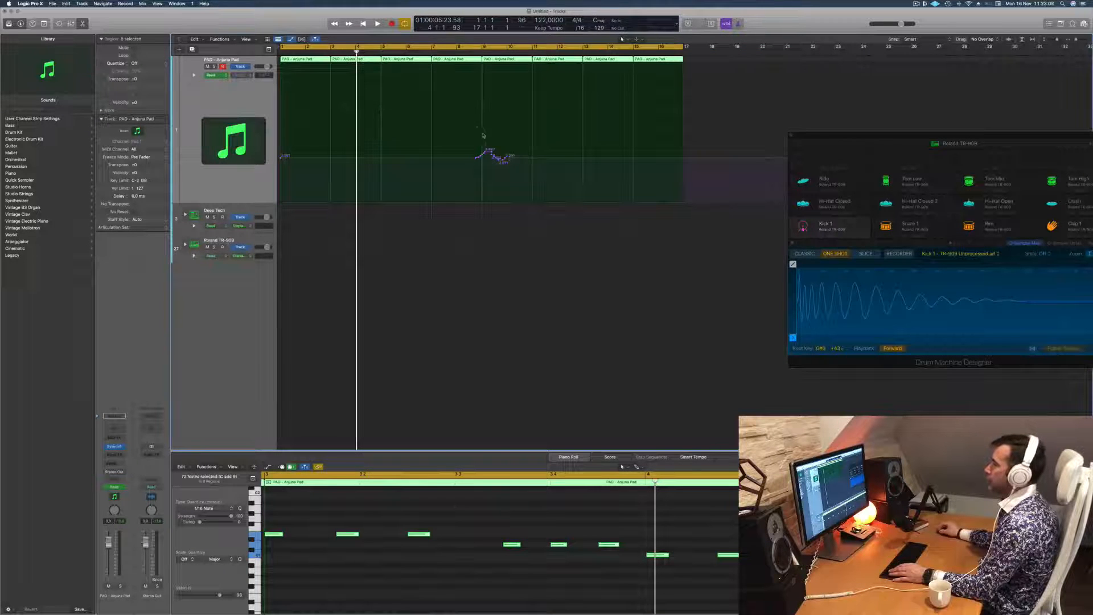
Clear the recorded cutoff automation curve around bars 9 to 10 and restart playback from the beginning.
{"action": "left_click_drag", "start_coordinate": [514, 160], "coordinate": [267, 165]}
{"action": "key", "text": "space"}
{"action": "key", "text": "Return"}
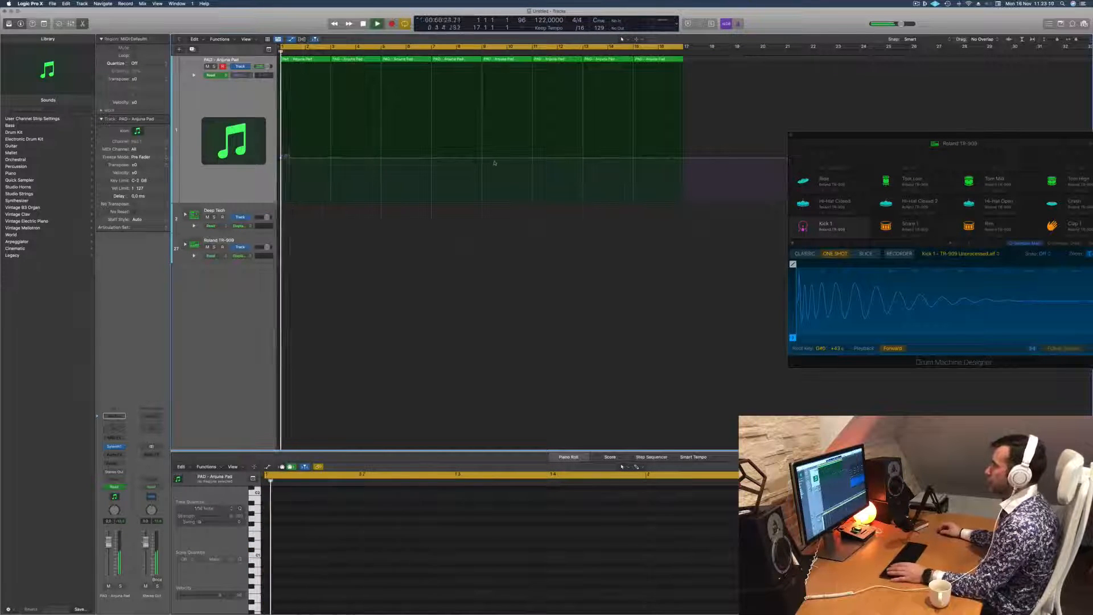
Draw pad cutoff automation that rises gently from bar 1 to bar 9 and falls again to bar 17.
{"action": "left_click", "coordinate": [482, 158]}
{"action": "key", "text": "Return"}
{"action": "left_click", "coordinate": [280, 164]}
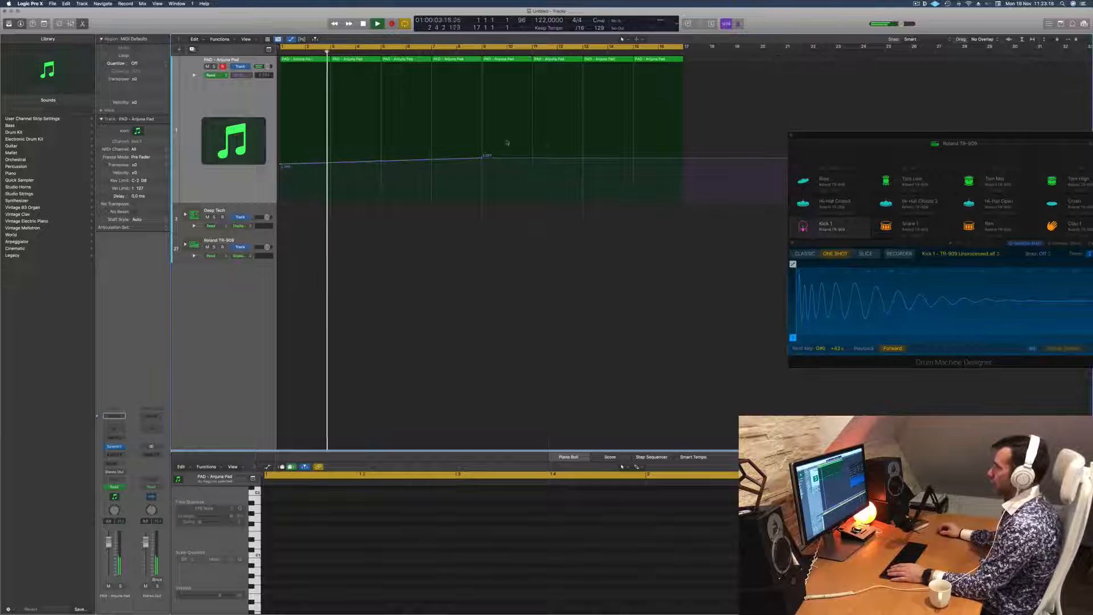
{"action": "left_click", "coordinate": [682, 159]}
{"action": "left_click_drag", "start_coordinate": [682, 159], "coordinate": [683, 164]}
{"action": "key", "text": "Return"}
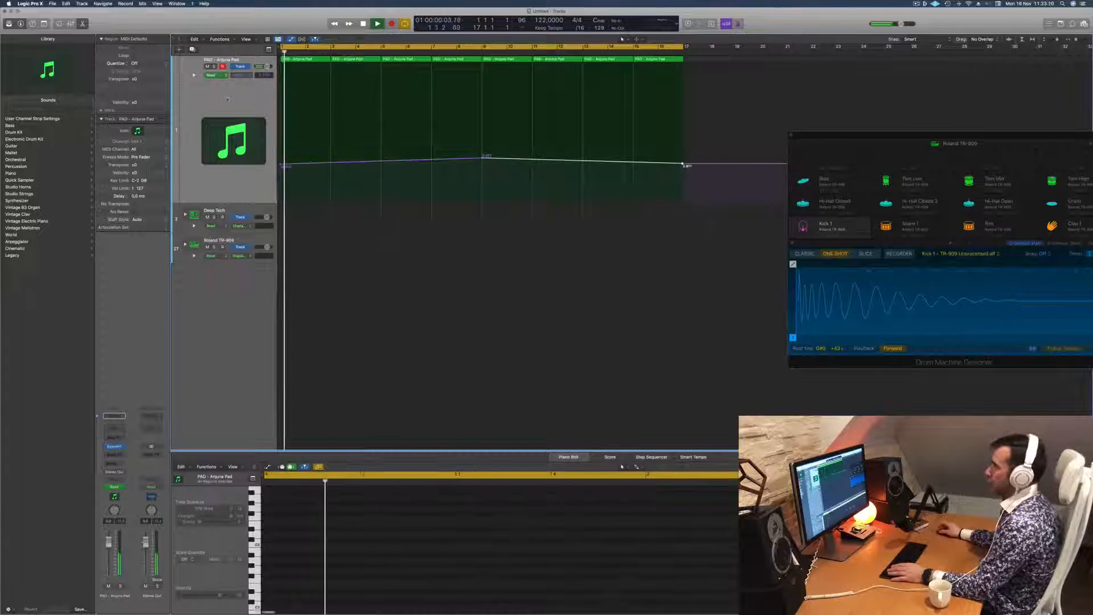
Duplicate the PAD - Anjuna Pad track with its settings and stop playback.
{"action": "left_click", "coordinate": [227, 99]}
{"action": "key", "text": "Return"}
{"action": "left_click", "coordinate": [192, 50]}
{"action": "key", "text": "space"}
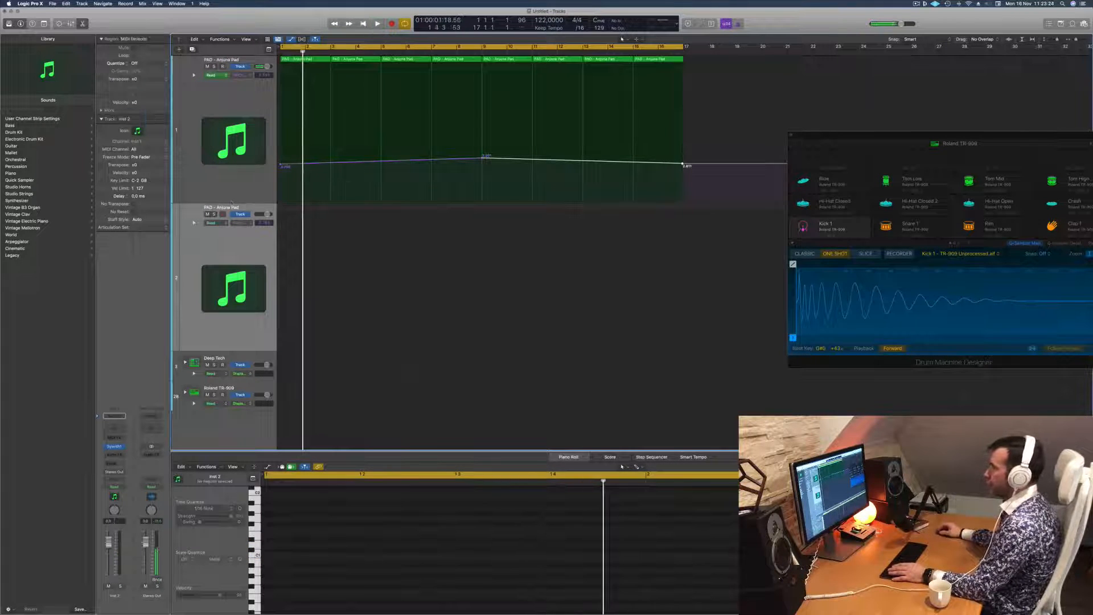
Delete all but the first note in the first pad region and stretch that note across the region's two bars.
{"action": "left_click", "coordinate": [238, 187]}
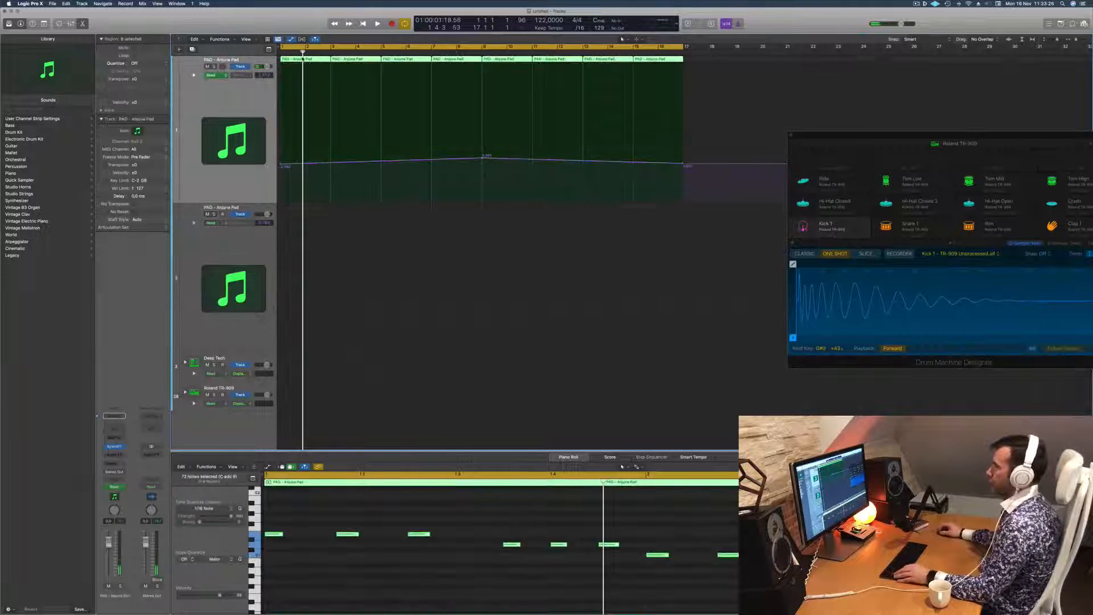
{"action": "left_click", "coordinate": [750, 79]}
{"action": "mouse_move", "coordinate": [293, 60]}
{"action": "left_mouse_down"}
{"action": "mouse_move", "coordinate": [272, 365]}
{"action": "mouse_move", "coordinate": [352, 488]}
{"action": "mouse_move", "coordinate": [404, 541]}
{"action": "mouse_move", "coordinate": [734, 606]}
{"action": "left_mouse_up"}
{"action": "scroll", "coordinate": [352, 488], "scroll_direction": "down", "scroll_amount": 2}
{"action": "key", "text": "Delete"}
{"action": "key", "text": "Delete"}
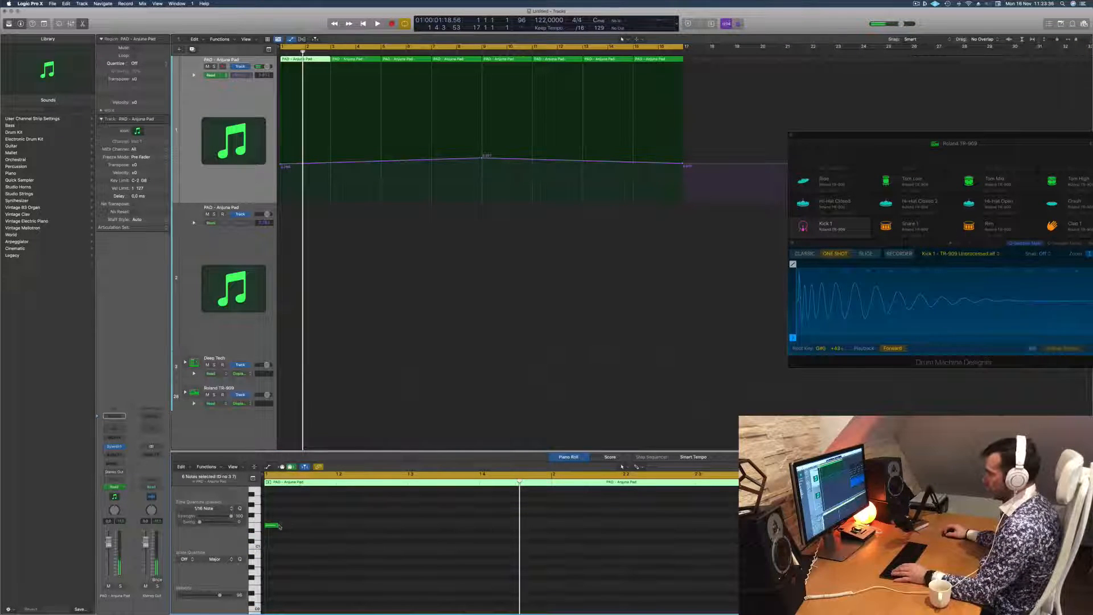
{"action": "left_click_drag", "start_coordinate": [278, 524], "coordinate": [734, 524]}
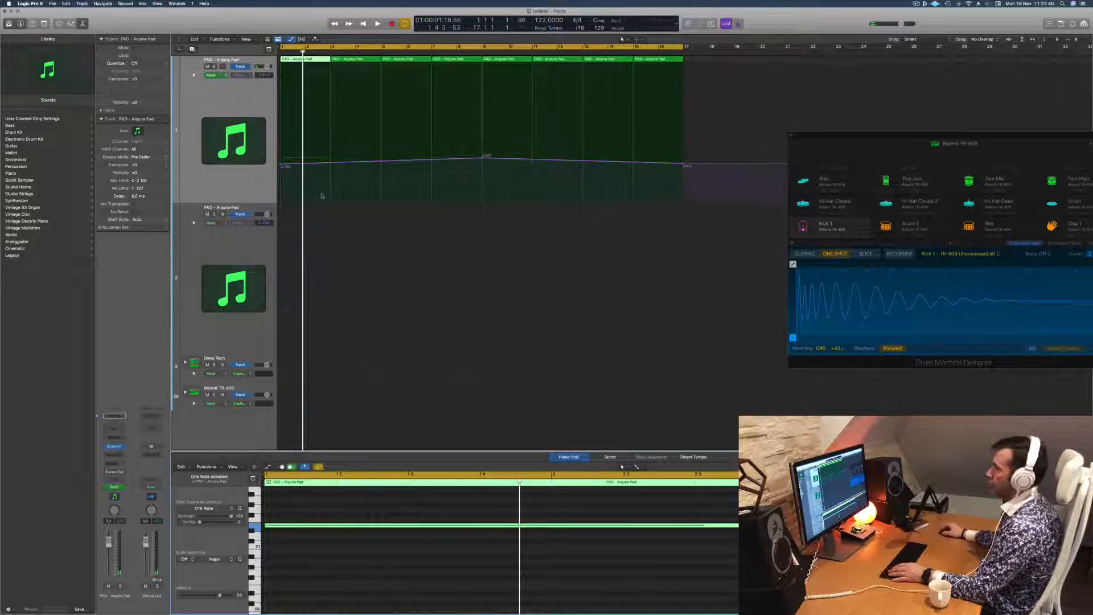
Place the long-note region on the duplicated pad track and copy the bar 3 region back to bar 1 on the original track.
{"action": "left_click_drag", "start_coordinate": [302, 59], "coordinate": [303, 236]}
{"action": "left_click_drag", "start_coordinate": [353, 61], "coordinate": [304, 62]}
{"action": "key", "text": "space"}
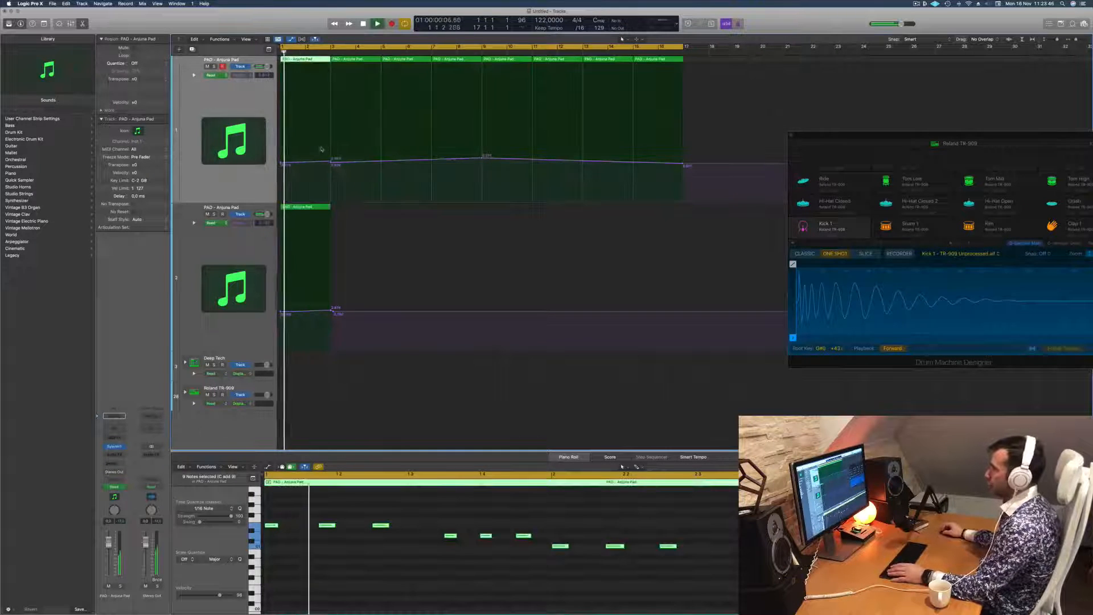
{"action": "left_click", "coordinate": [335, 269]}
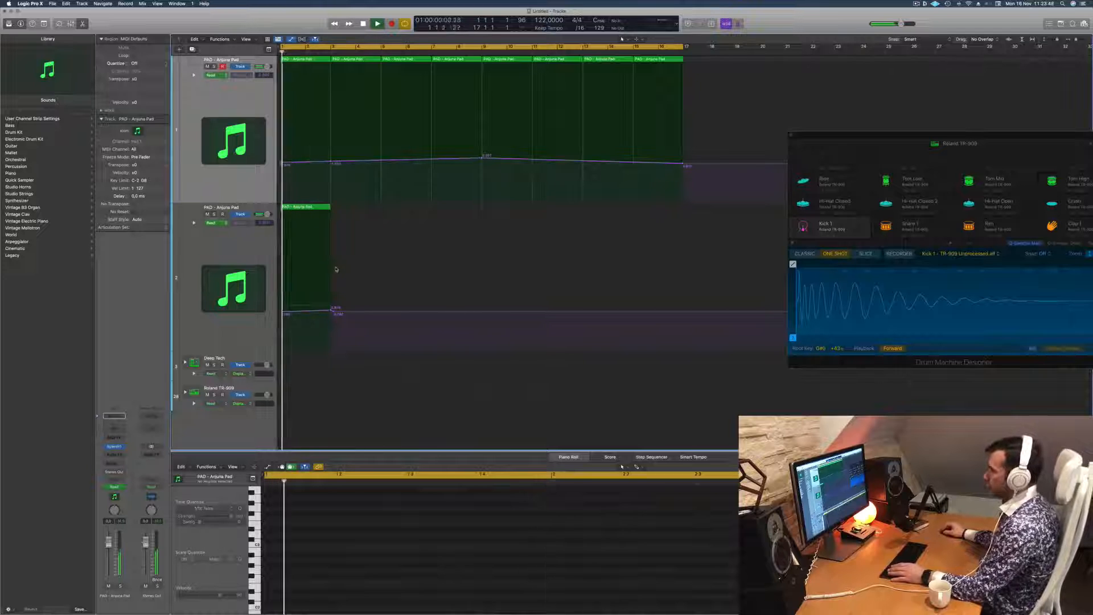
Extend the duplicated track's region to bar 5 and lengthen its single note to fill the region.
{"action": "left_click_drag", "start_coordinate": [329, 208], "coordinate": [380, 220]}
{"action": "key", "text": "space"}
{"action": "key", "text": "space"}
{"action": "scroll", "coordinate": [637, 529], "scroll_direction": "down", "scroll_amount": 5}
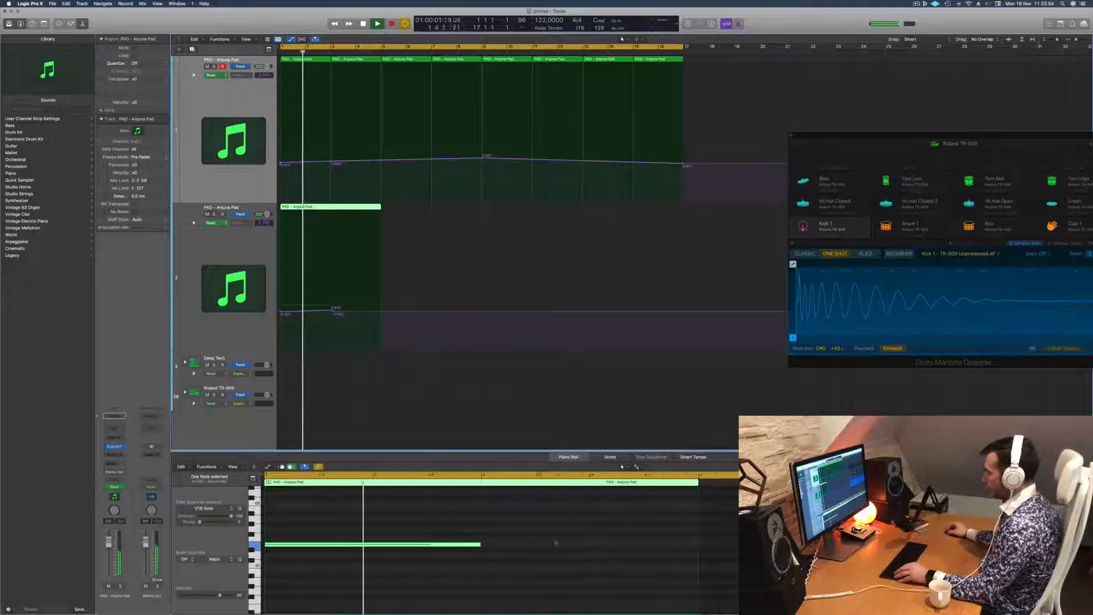
{"action": "left_click_drag", "start_coordinate": [474, 546], "coordinate": [681, 551]}
{"action": "key", "text": "space"}
{"action": "key", "text": "space"}
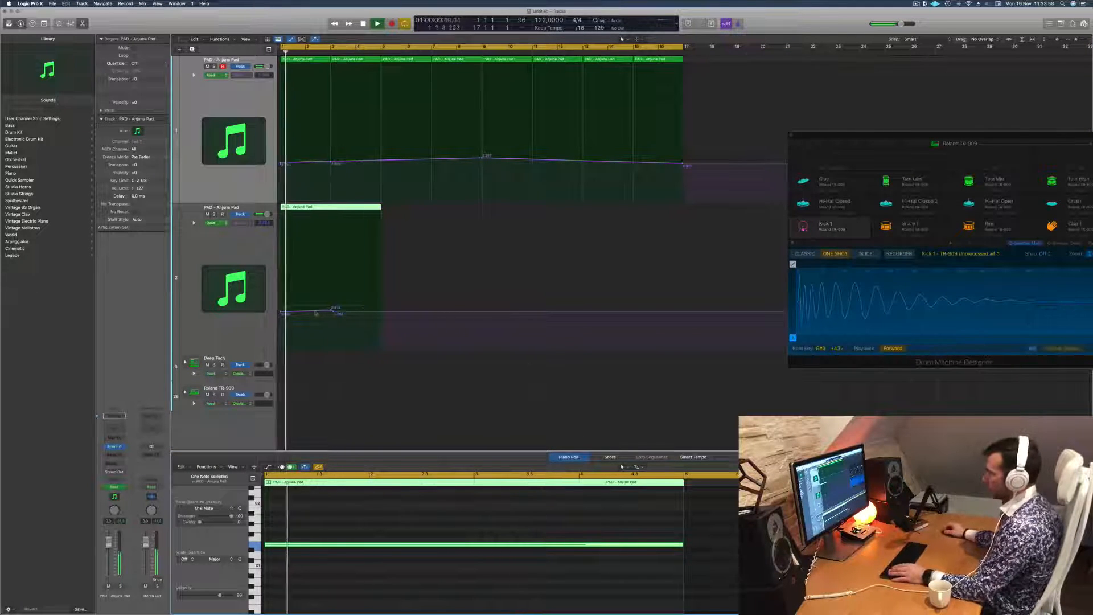
Remove the leftover automation points around bar 3 on the duplicated pad track and restart playback.
{"action": "left_click", "coordinate": [333, 312]}
{"action": "key", "text": "space"}
{"action": "key", "text": "space"}
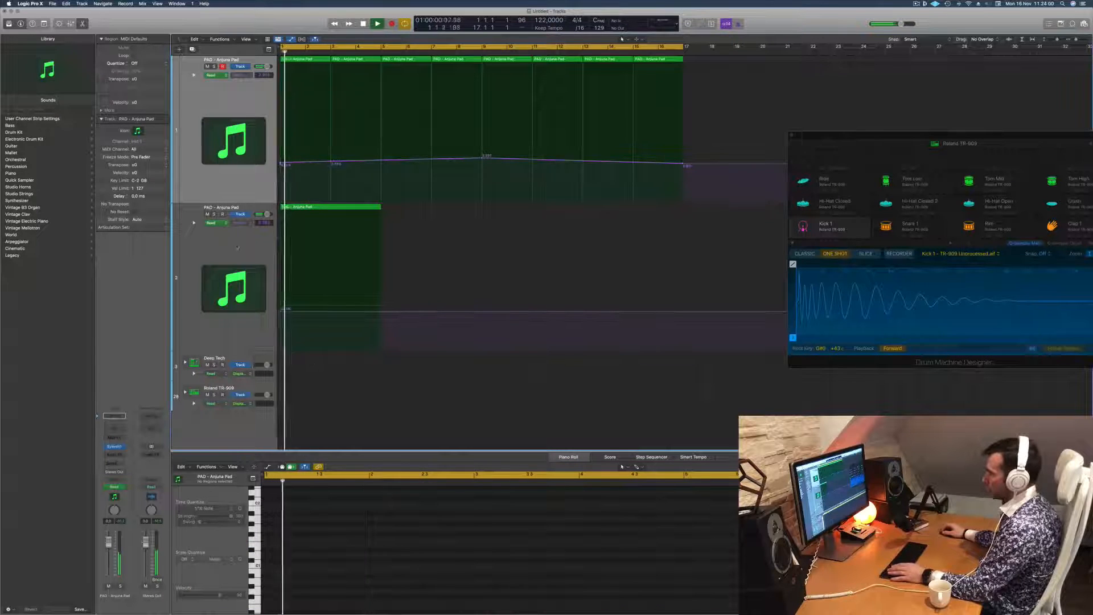
Draw a rising filter cutoff automation ramp across the duplicated pad track's region, from bar 1 to bar 5.
{"action": "left_click", "coordinate": [290, 207]}
{"action": "key", "text": "space"}
{"action": "key", "text": "space"}
{"action": "key", "text": "space"}
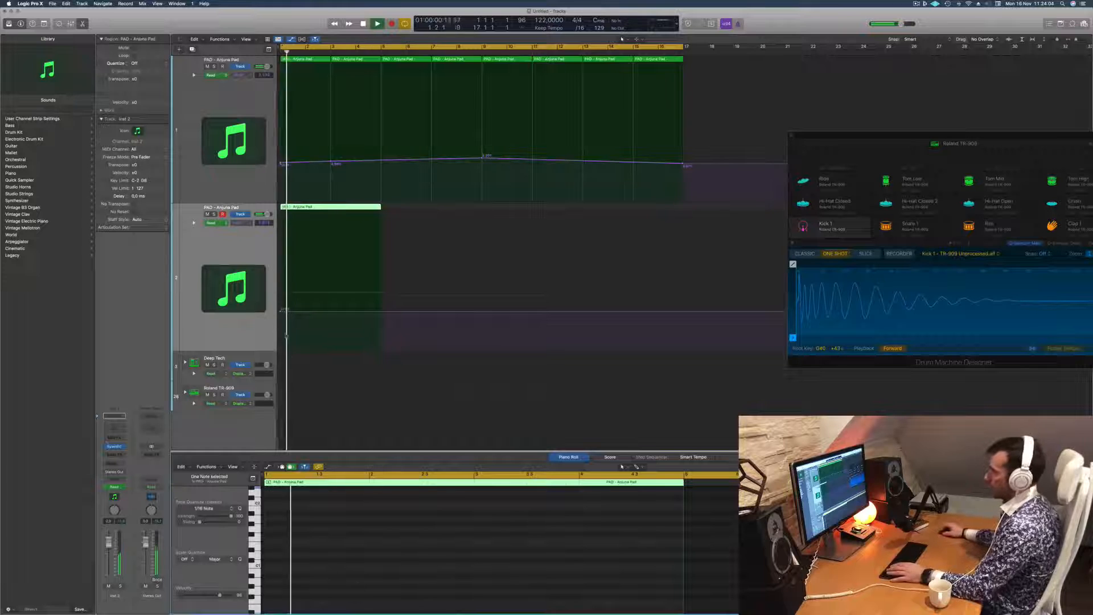
{"action": "left_click_drag", "start_coordinate": [280, 313], "coordinate": [280, 323]}
{"action": "key", "text": "space"}
{"action": "key", "text": "space"}
{"action": "left_click_drag", "start_coordinate": [378, 321], "coordinate": [380, 310]}
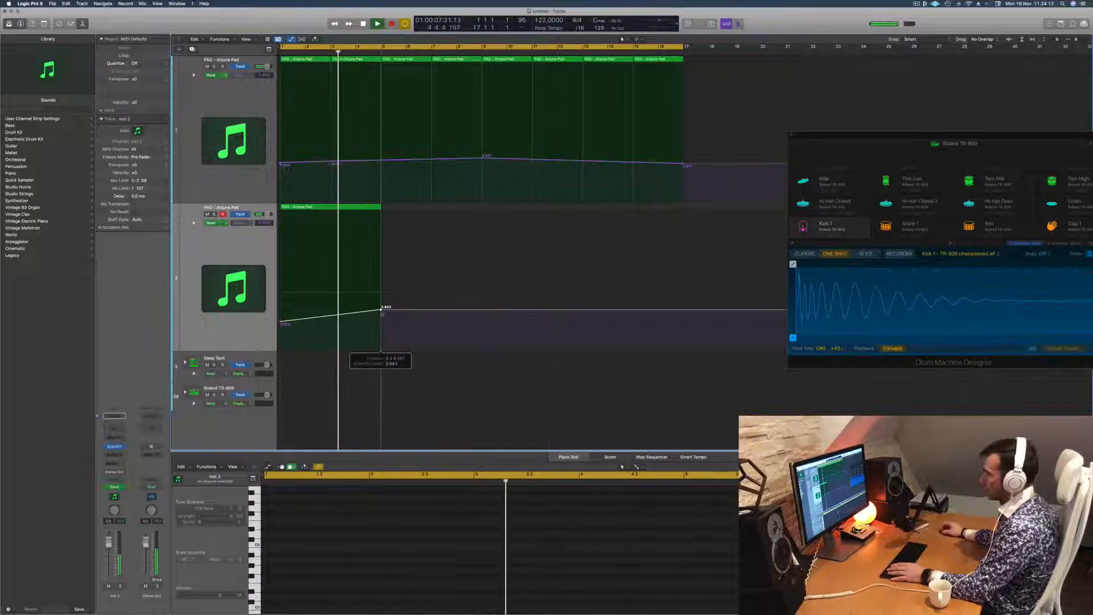
Copy the duplicated pad track's region along with its cutoff ramp until four regions fill bars 1 to 17.
{"action": "left_click", "coordinate": [325, 207]}
{"action": "left_click_drag", "start_coordinate": [325, 207], "coordinate": [568, 209]}
{"action": "left_click", "coordinate": [367, 207], "text": "shift"}
{"action": "key", "text": "super+Left"}
{"action": "key", "text": "super+Left"}
{"action": "key", "text": "super+Left"}
{"action": "key", "text": "super+Right"}
{"action": "key", "text": "super+Right"}
{"action": "key", "text": "super+Left"}
{"action": "left_click", "coordinate": [251, 243]}
{"action": "key", "text": "super+Up"}
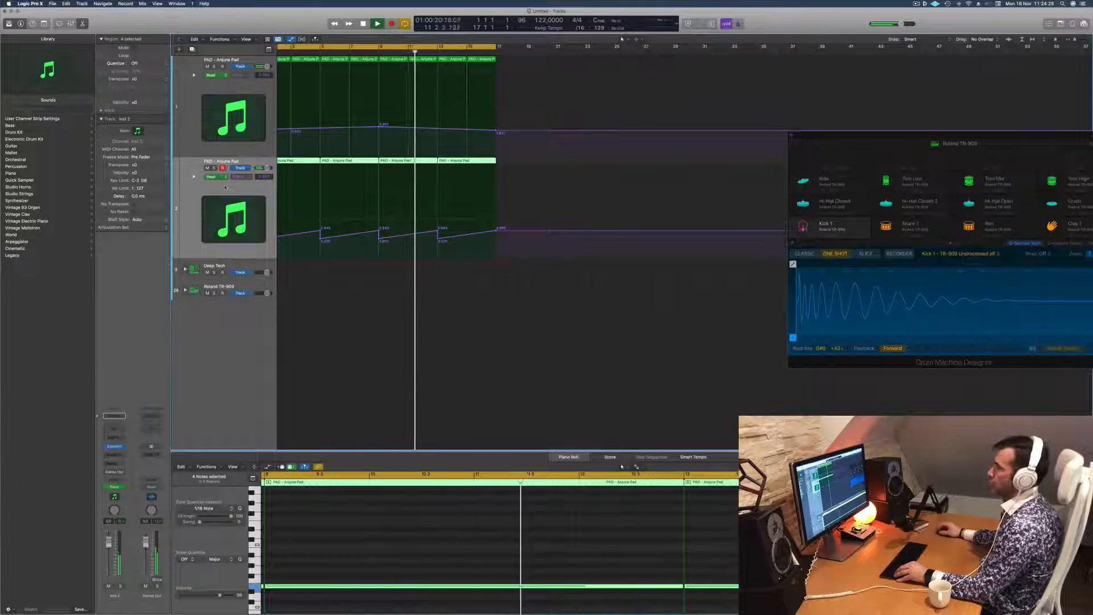
Add a Channel EQ to the duplicated pad track with a low cut at 140 Hz and 18 dB/Oct.
{"action": "left_click", "coordinate": [112, 428]}
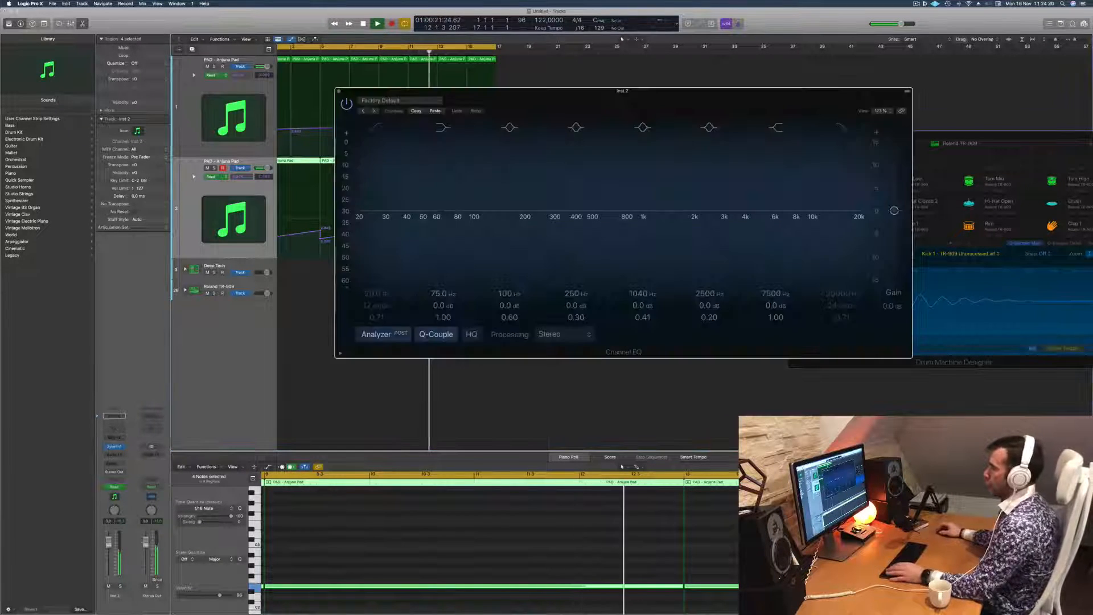
{"action": "left_click_drag", "start_coordinate": [376, 140], "coordinate": [497, 184]}
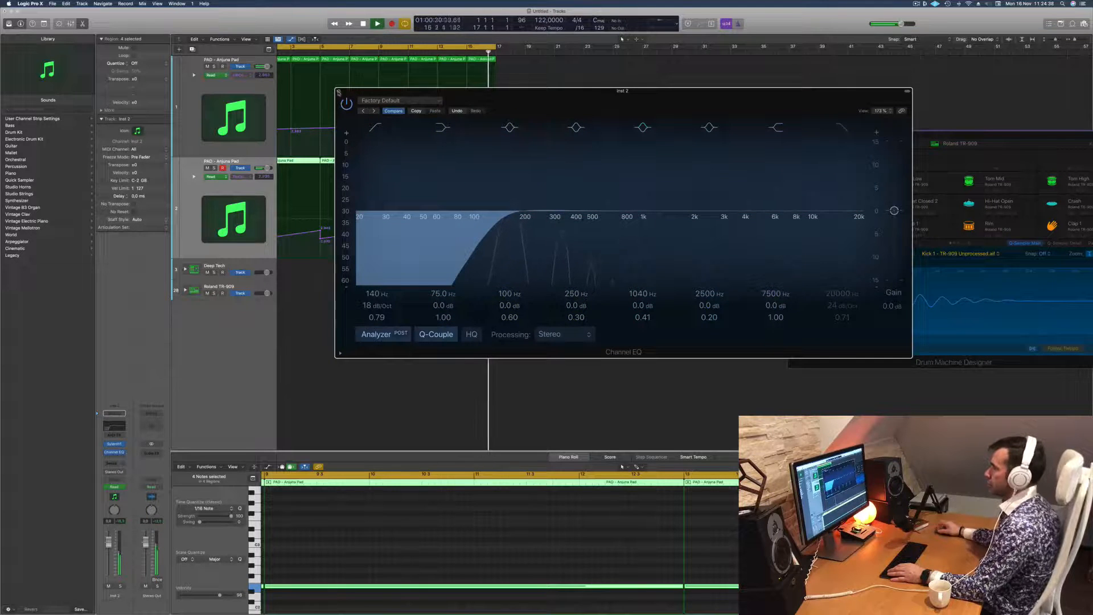
{"action": "left_click", "coordinate": [338, 92]}
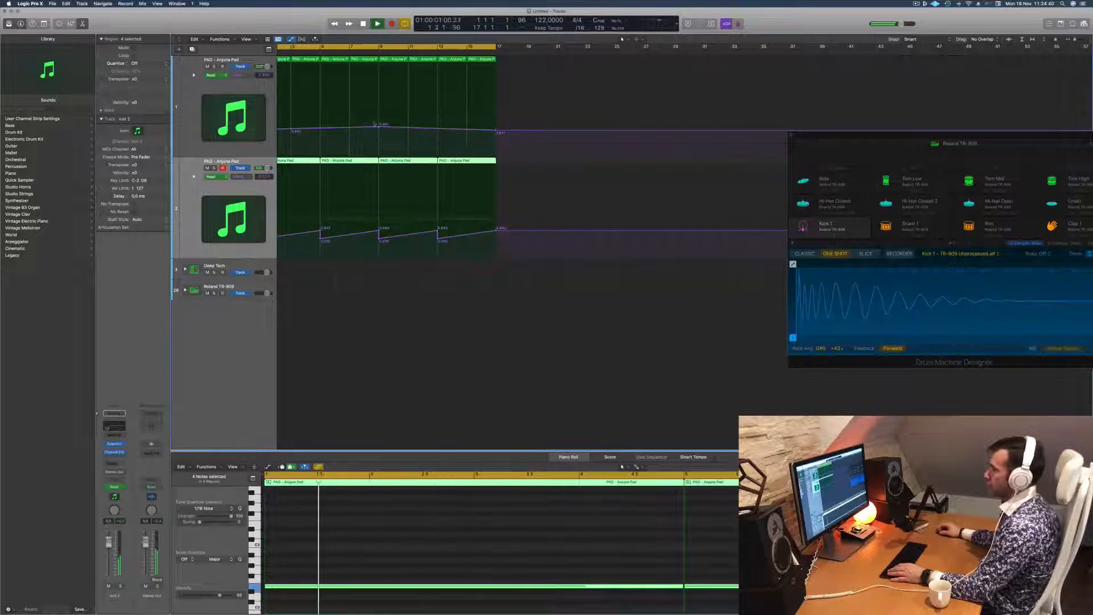
Reshape the original pad track's cutoff automation into a continuous rise by raising its points at bars 9 and 17.
{"action": "scroll", "coordinate": [401, 132], "scroll_direction": "left", "scroll_amount": 2}
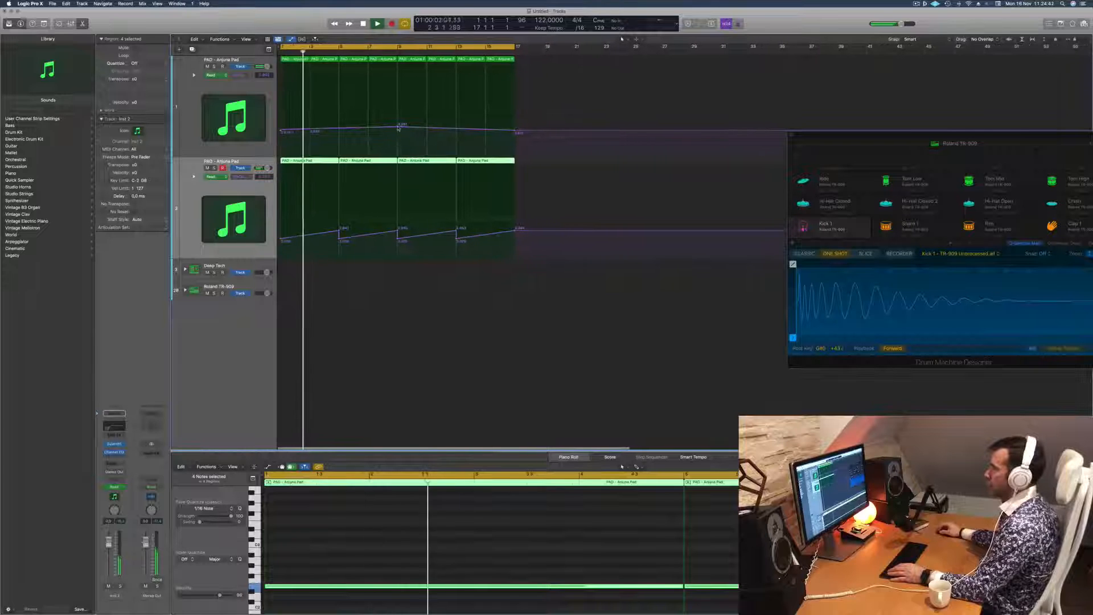
{"action": "left_click_drag", "start_coordinate": [397, 127], "coordinate": [398, 123]}
{"action": "left_click_drag", "start_coordinate": [515, 132], "coordinate": [515, 114]}
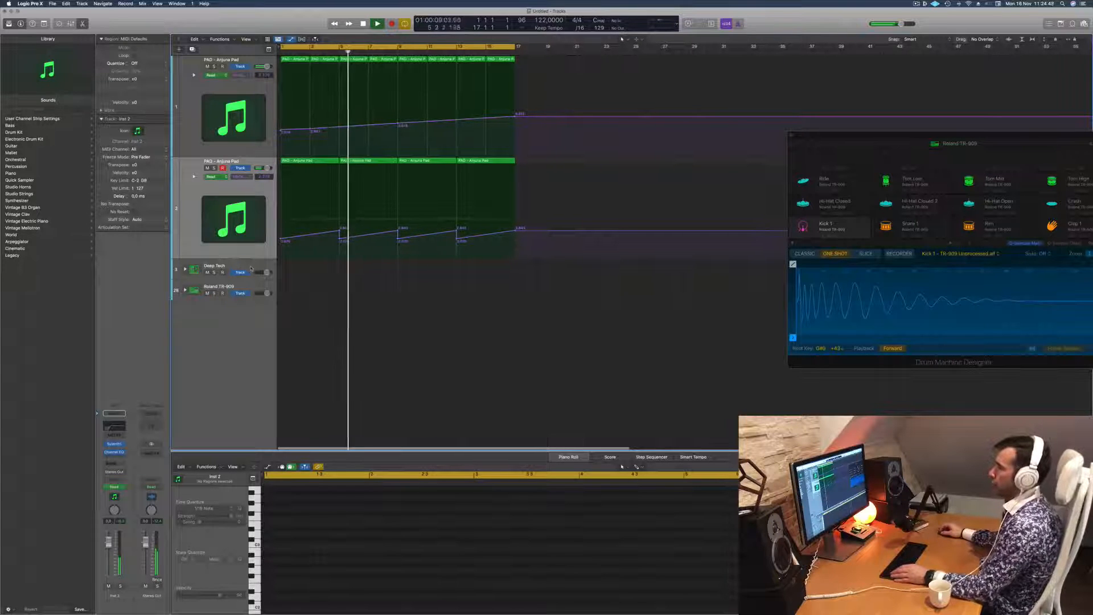
Expand the Deep Tech kit's individual tracks, open Musical Typing for the kit's main track and shift the octave to audition the kick.
{"action": "left_click", "coordinate": [190, 270]}
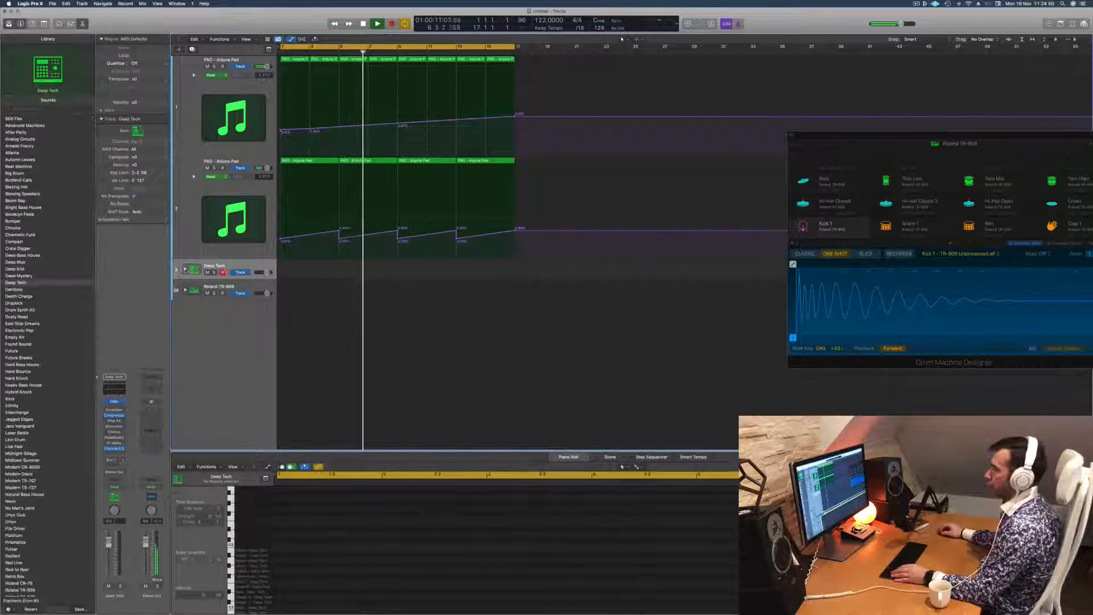
{"action": "left_click", "coordinate": [184, 268]}
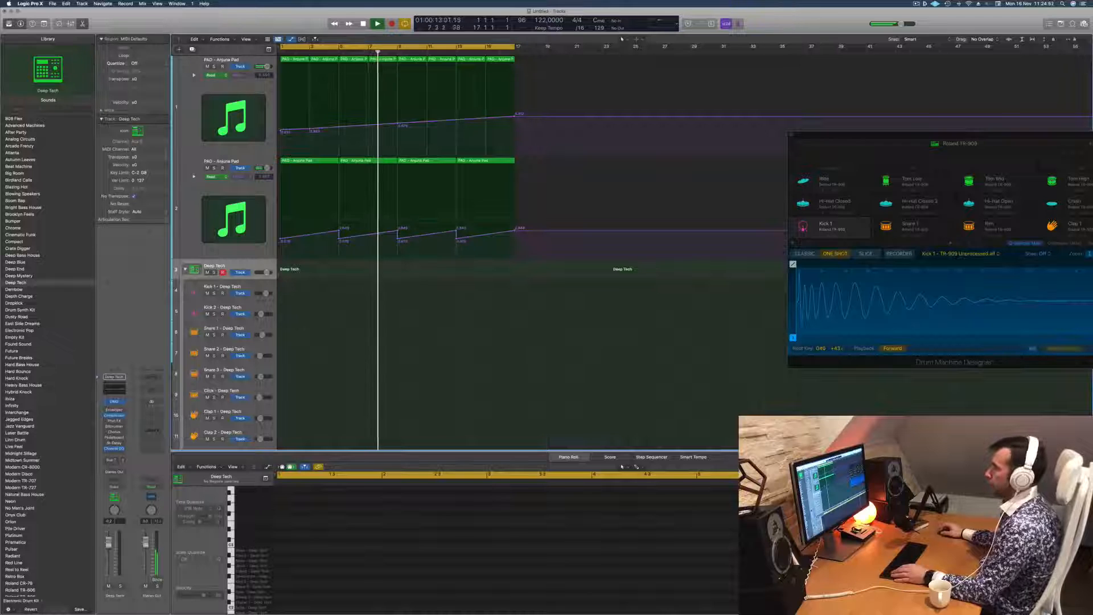
{"action": "left_click", "coordinate": [254, 288]}
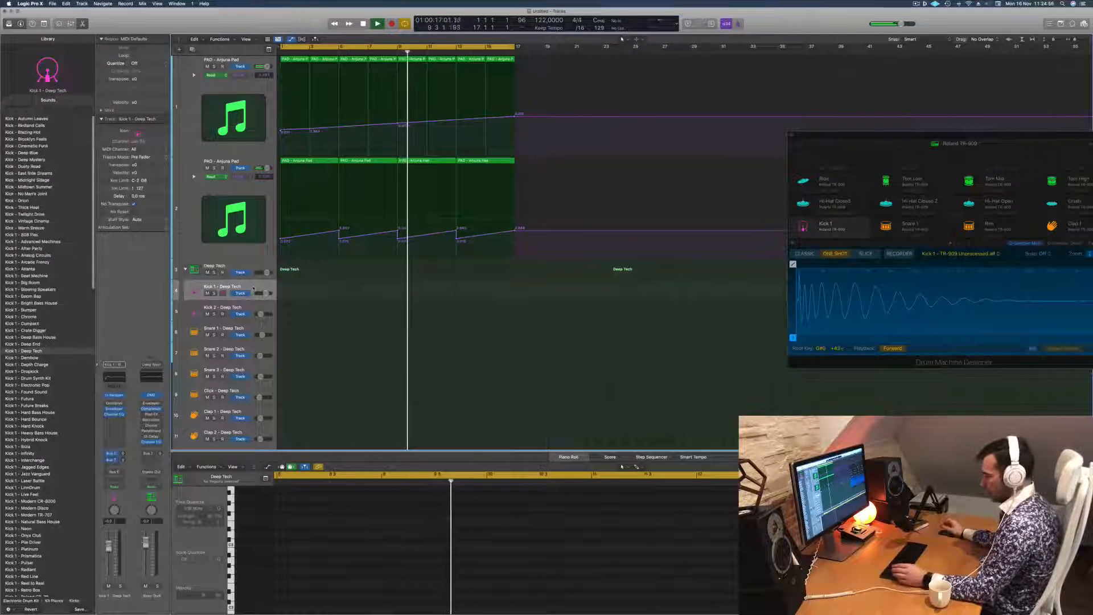
{"action": "key", "text": "super+k"}
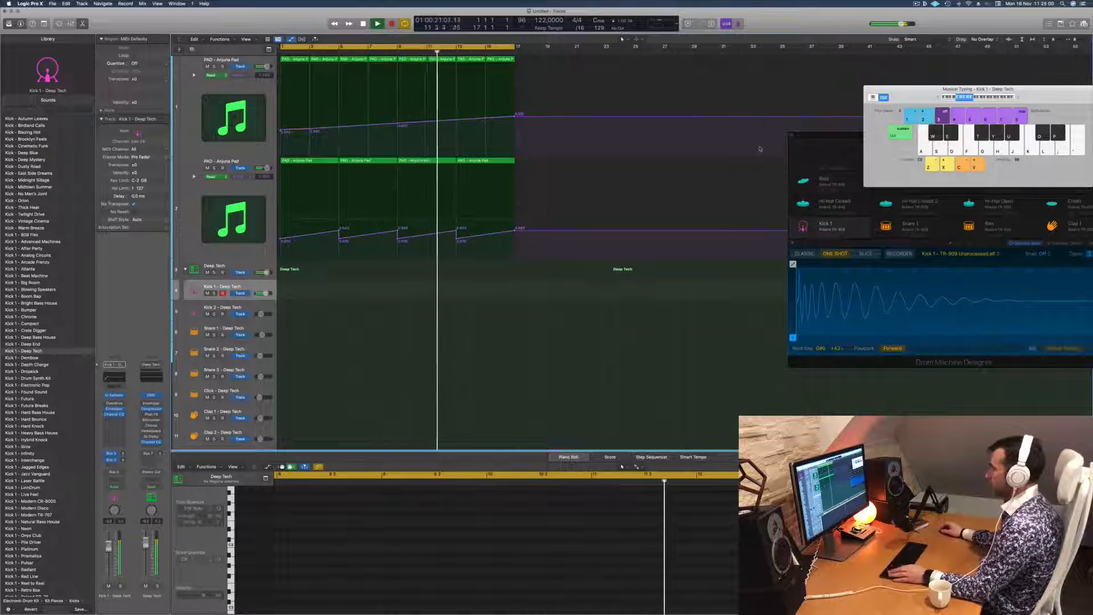
{"action": "left_click", "coordinate": [250, 268]}
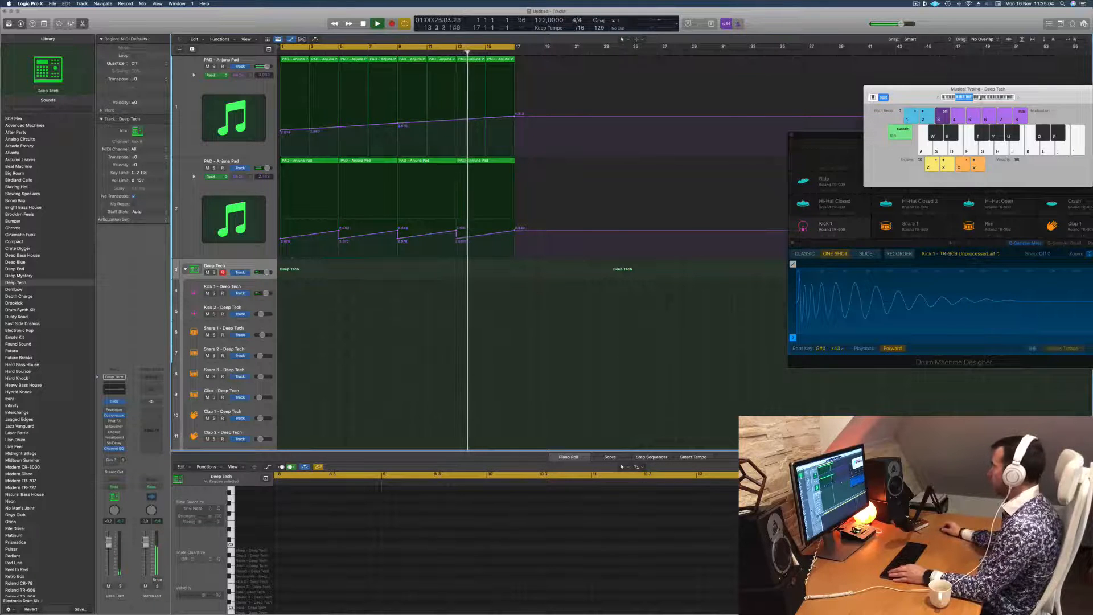
{"action": "left_click", "coordinate": [1018, 98]}
{"action": "key", "text": "a"}
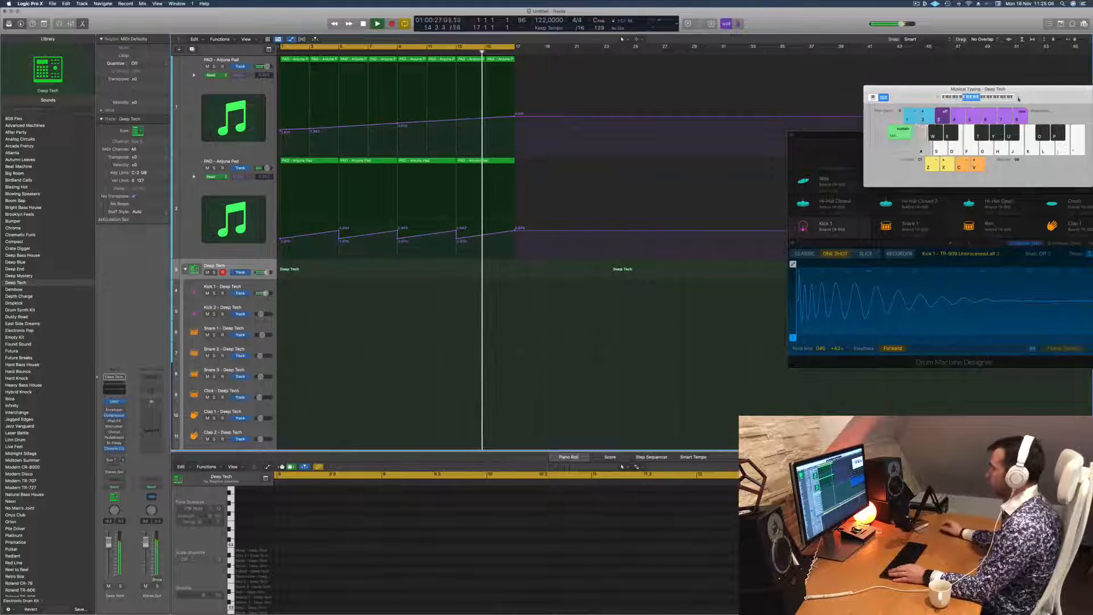
Record four kick hits across bar 16 on the Deep Tech kit's main track and stop the transport.
{"action": "key", "text": "r"}
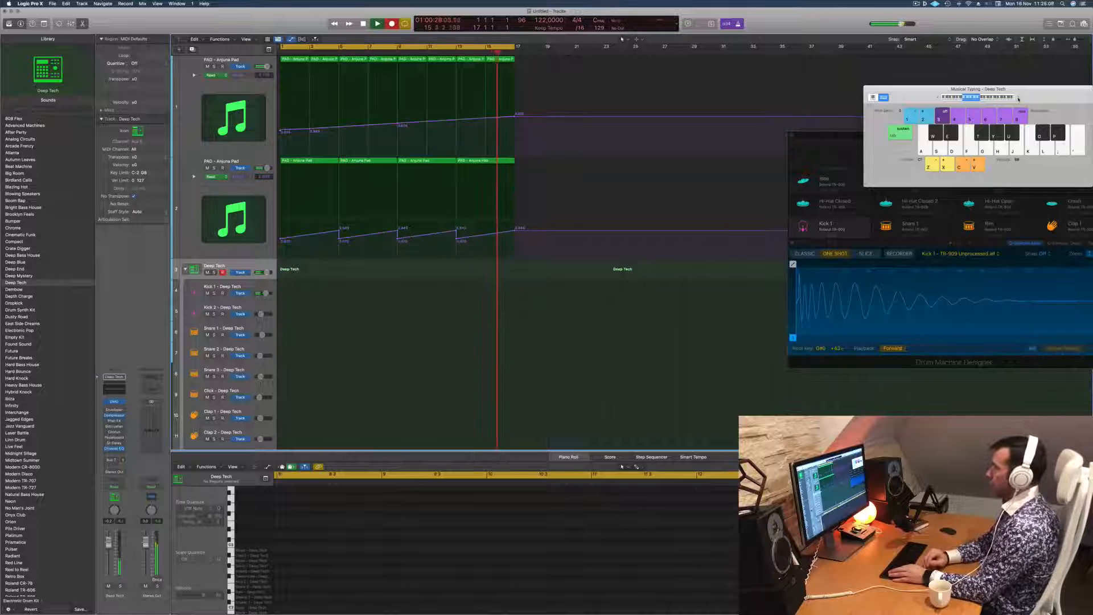
{"action": "key", "text": "a"}
{"action": "key", "text": "a"}
{"action": "key", "text": "a"}
{"action": "key", "text": "a"}
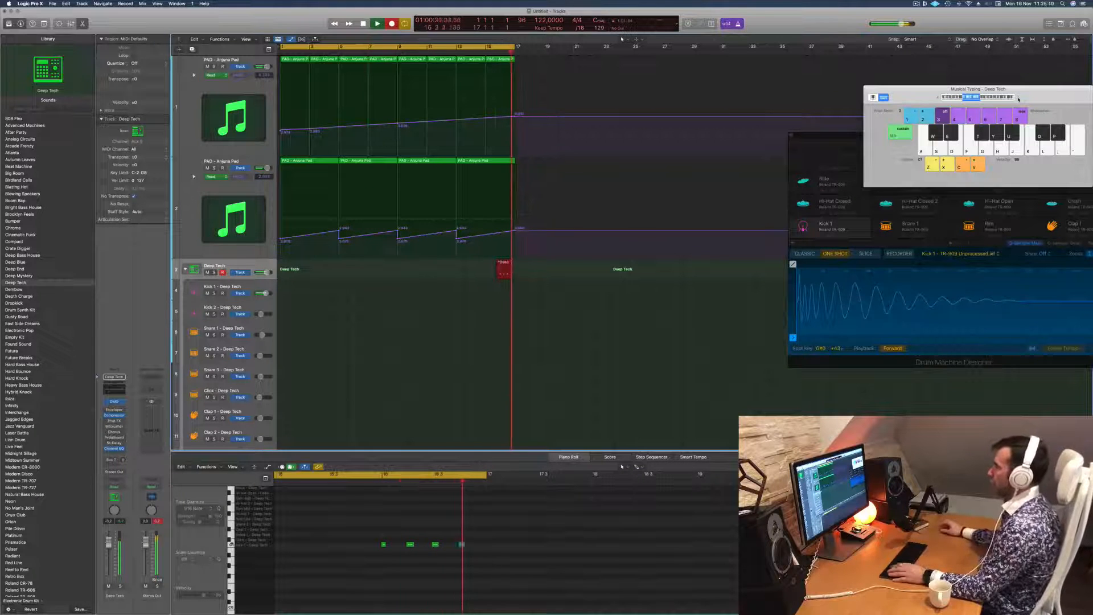
{"action": "key", "text": "space"}
Move the recorded kick region to bar 1 on the Kick 1 track and select its four notes for editing.
{"action": "left_click_drag", "start_coordinate": [506, 270], "coordinate": [288, 290]}
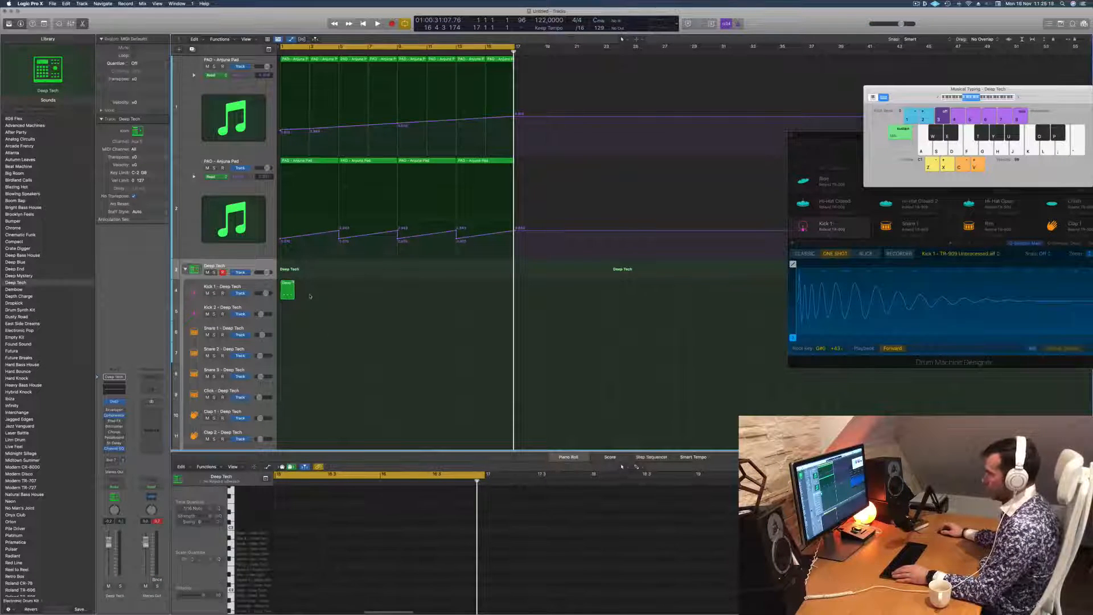
{"action": "left_click", "coordinate": [291, 285]}
{"action": "left_click_drag", "start_coordinate": [366, 539], "coordinate": [264, 561]}
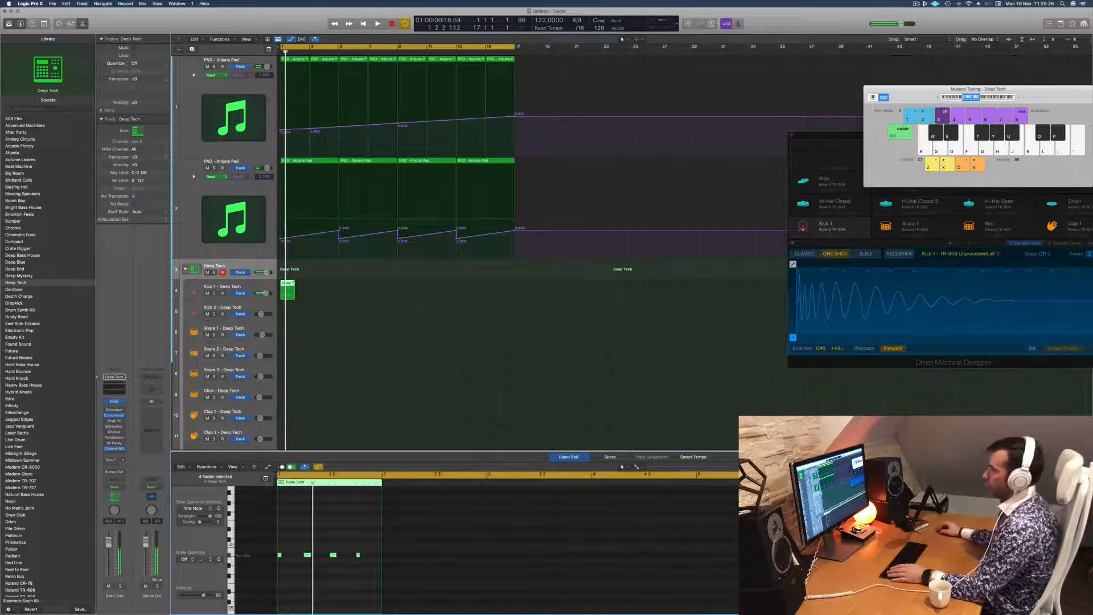
{"action": "left_click", "coordinate": [302, 164]}
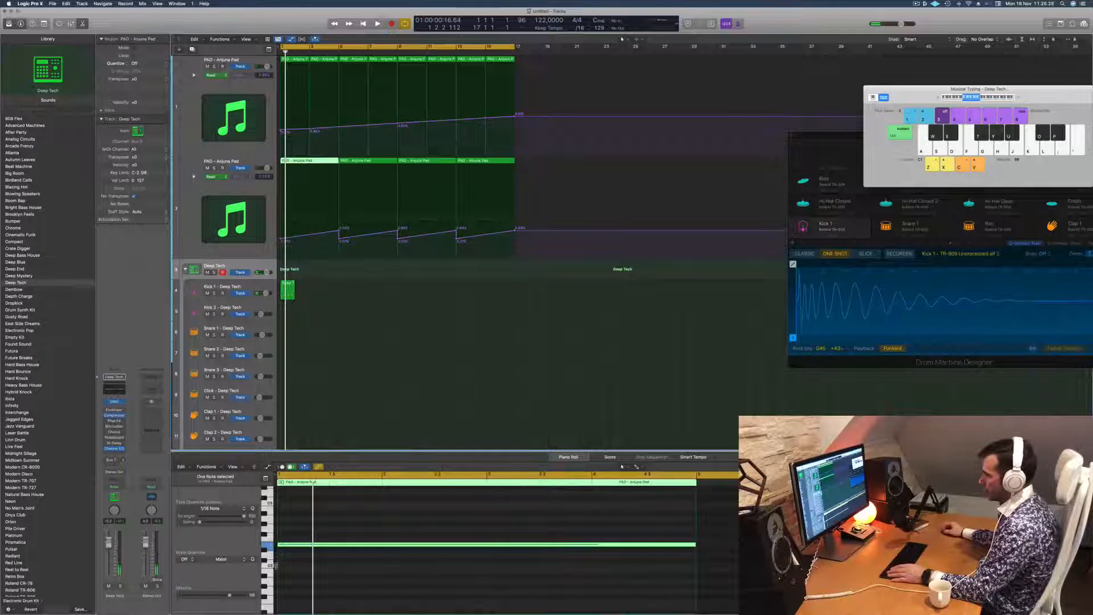
{"action": "left_click", "coordinate": [293, 284]}
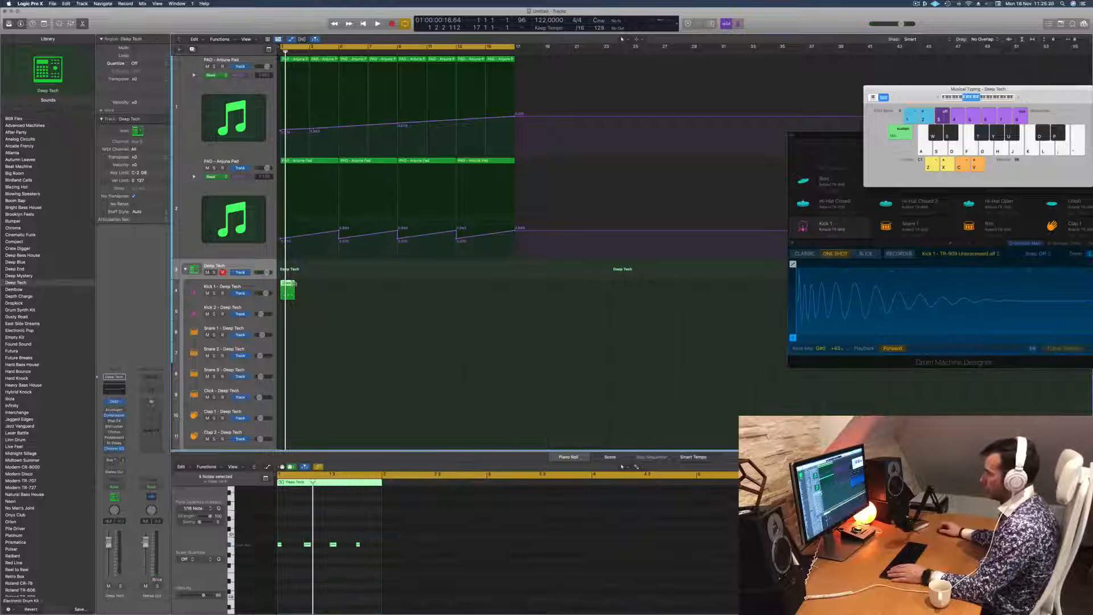
{"action": "left_click", "coordinate": [260, 556]}
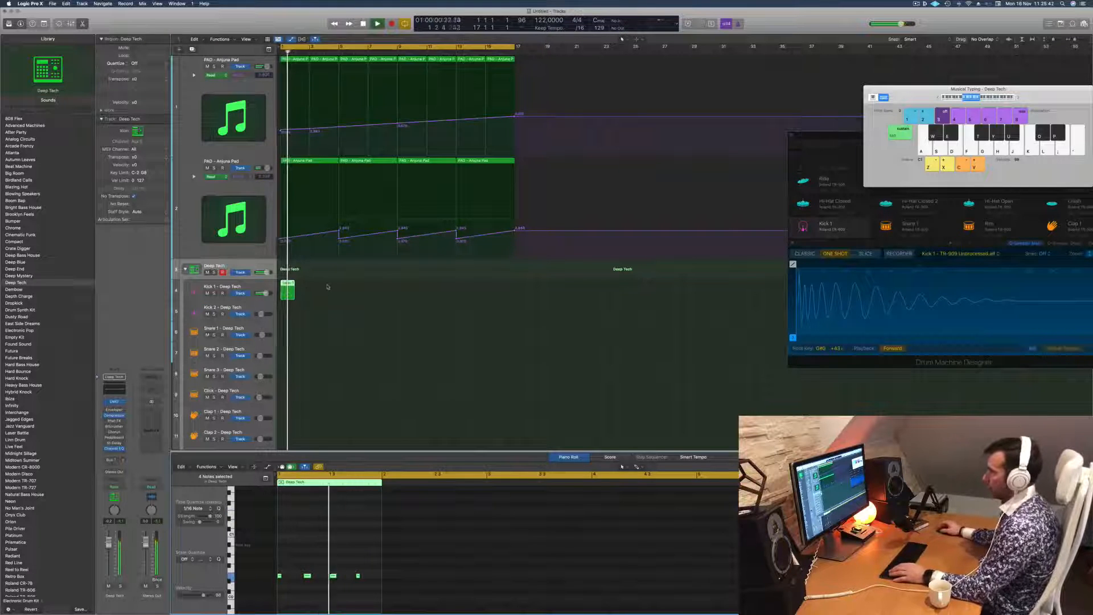
Copy the one-bar kick region repeatedly along the Kick 1 track until it fills bars 1 to 17, and restart playback.
{"action": "key", "text": "space"}
{"action": "left_click_drag", "start_coordinate": [286, 283], "coordinate": [312, 288]}
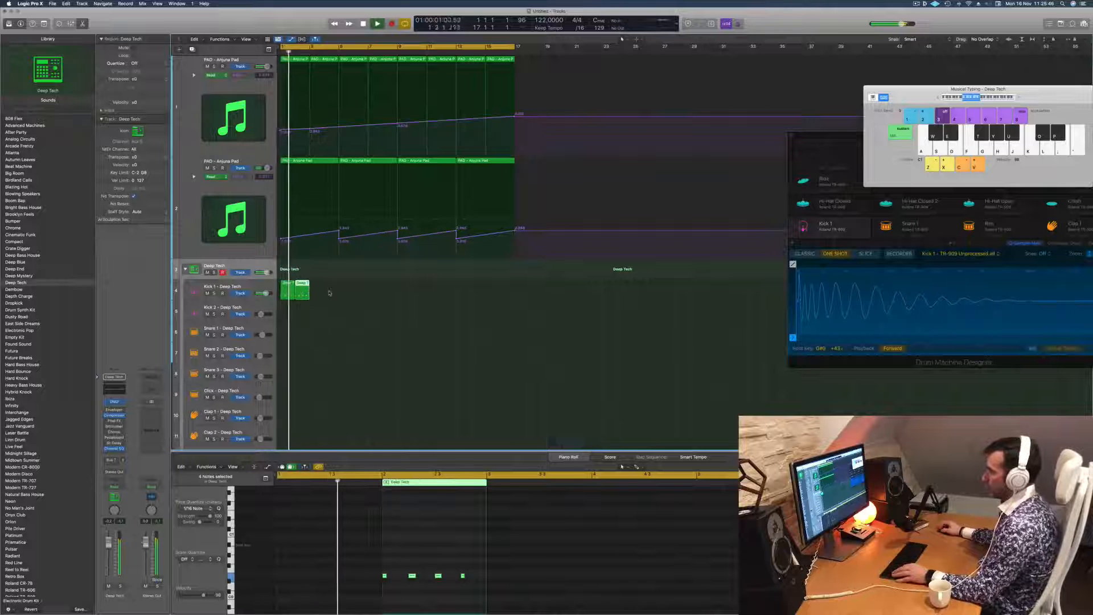
{"action": "left_click", "coordinate": [283, 293], "text": "shift"}
{"action": "left_click_drag", "start_coordinate": [301, 290], "coordinate": [403, 293]}
{"action": "key", "text": "Return"}
Open the Kick 1 track's Quick Sampler and Channel EQ and switch off the EQ's low cut and low shelf bands.
{"action": "left_click", "coordinate": [236, 287]}
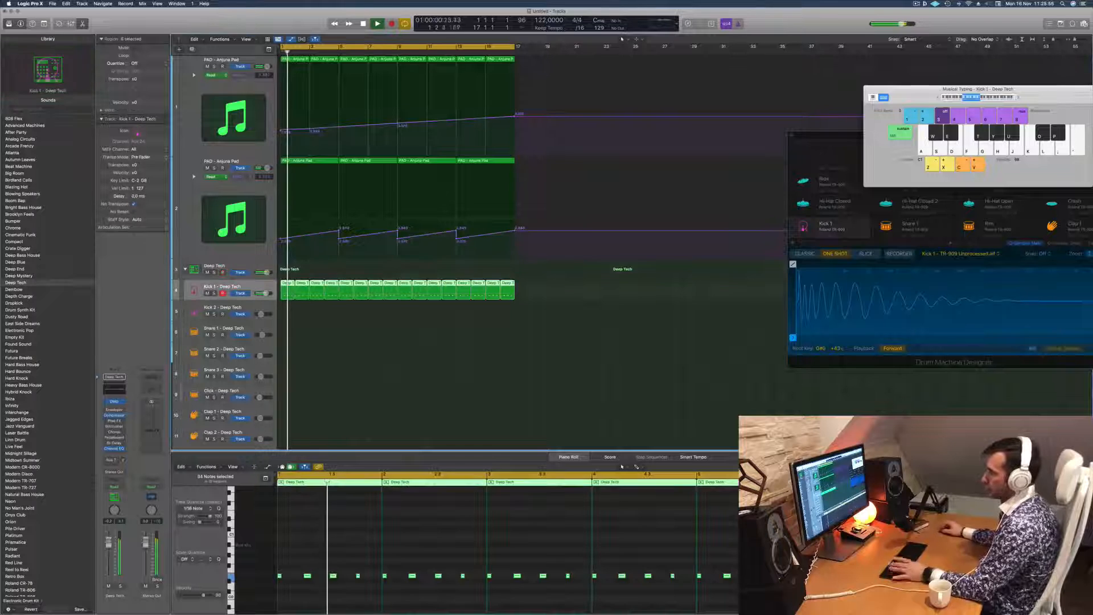
{"action": "key", "text": "Return"}
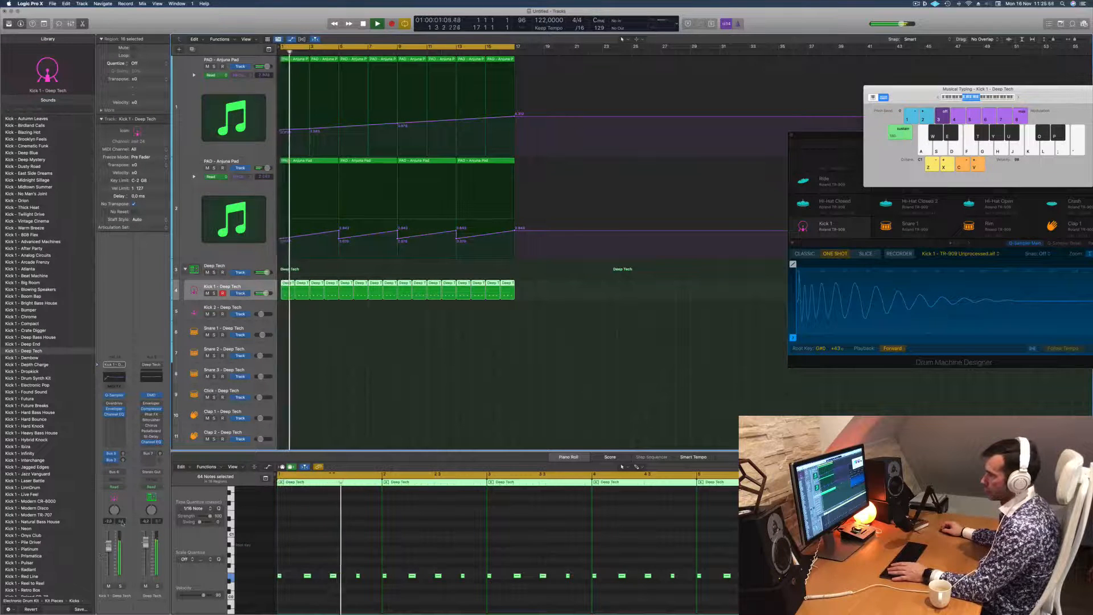
{"action": "key", "text": "Return"}
{"action": "key", "text": "space"}
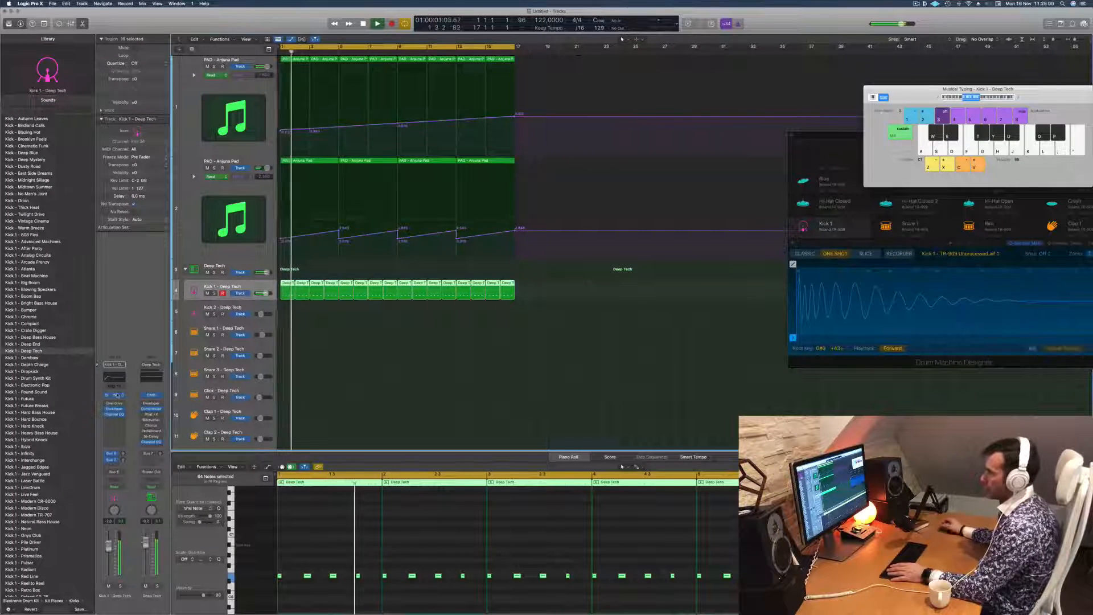
{"action": "left_click", "coordinate": [115, 394]}
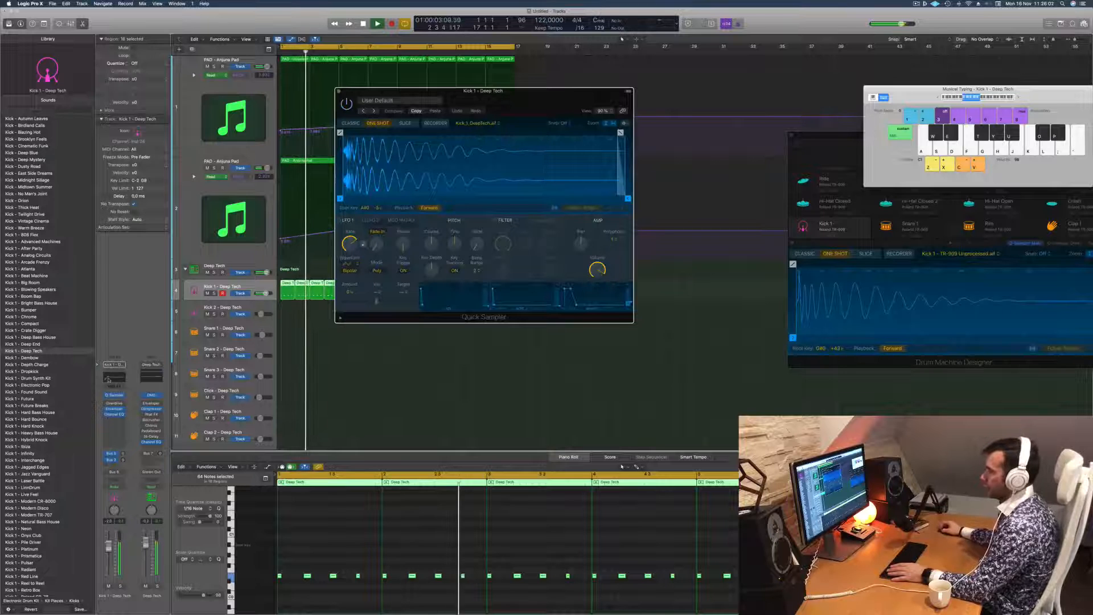
{"action": "left_click", "coordinate": [114, 377]}
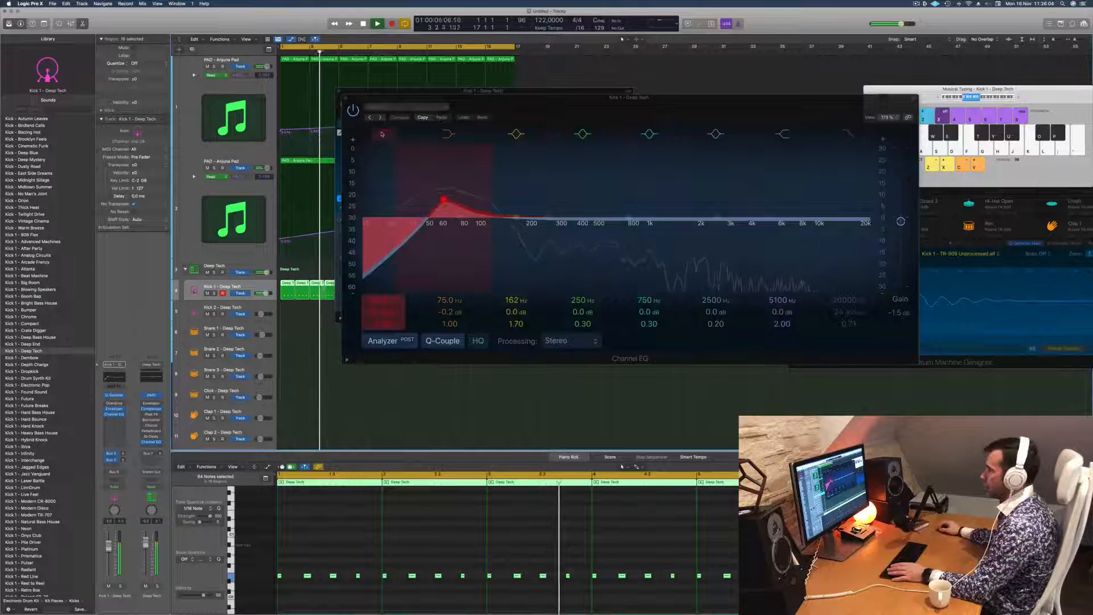
{"action": "left_click", "coordinate": [380, 135]}
{"action": "left_click", "coordinate": [449, 134]}
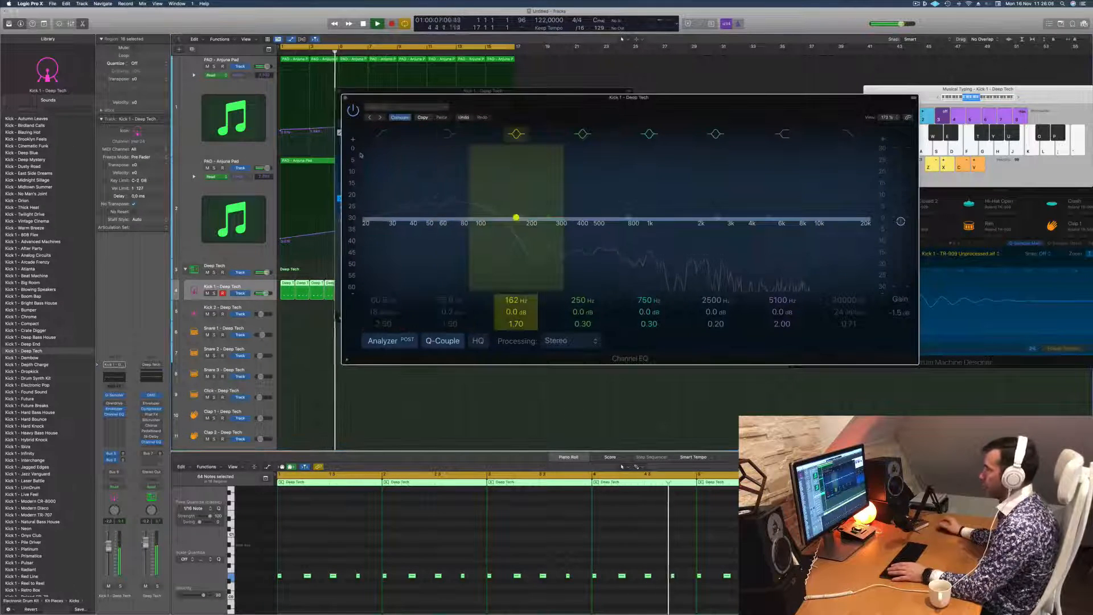
Set the kick EQ's high shelf to 1730 Hz and -8.0 dB, and close the EQ and Quick Sampler windows.
{"action": "left_click_drag", "start_coordinate": [579, 109], "coordinate": [432, 205]}
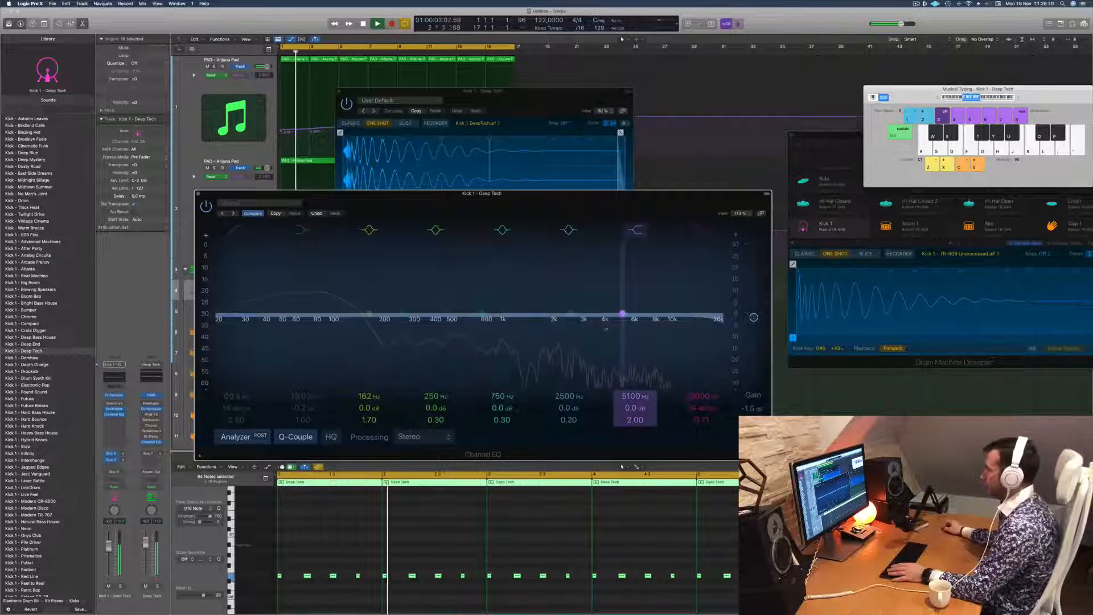
{"action": "mouse_move", "coordinate": [627, 408]}
{"action": "left_mouse_down"}
{"action": "mouse_move", "coordinate": [627, 419]}
{"action": "mouse_move", "coordinate": [633, 400]}
{"action": "mouse_move", "coordinate": [634, 416]}
{"action": "left_mouse_up"}
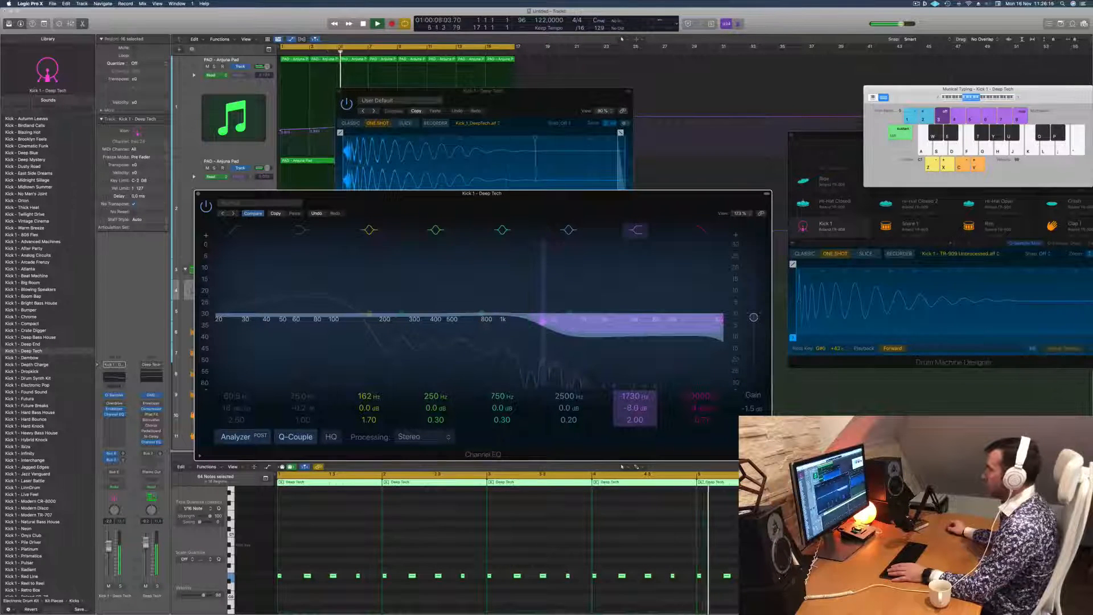
{"action": "left_click_drag", "start_coordinate": [516, 207], "coordinate": [769, 222]}
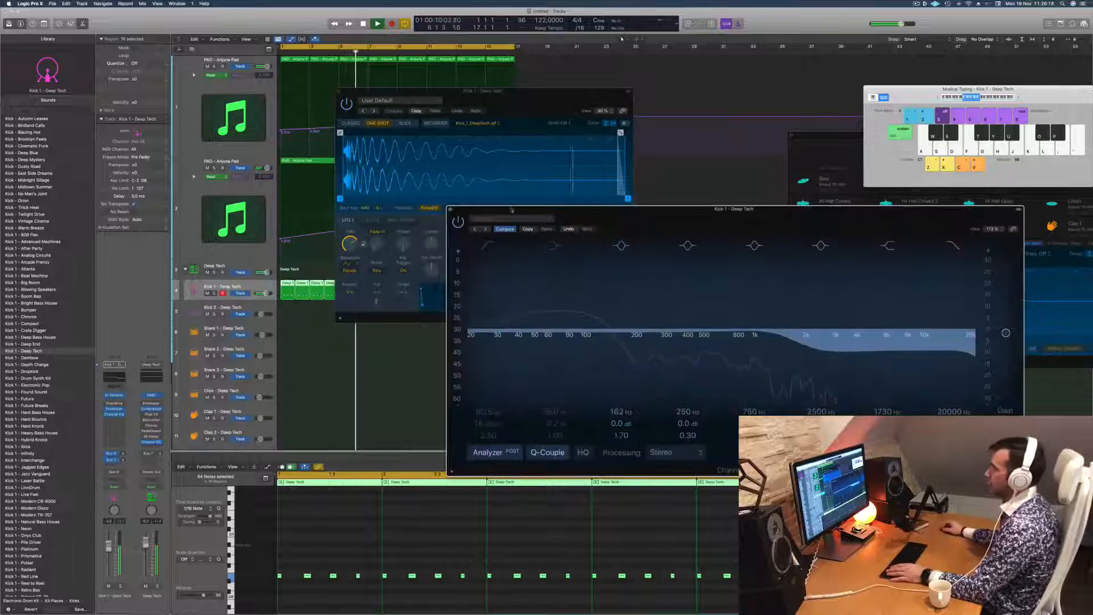
{"action": "key", "text": "super+w"}
{"action": "left_click_drag", "start_coordinate": [492, 91], "coordinate": [638, 114]}
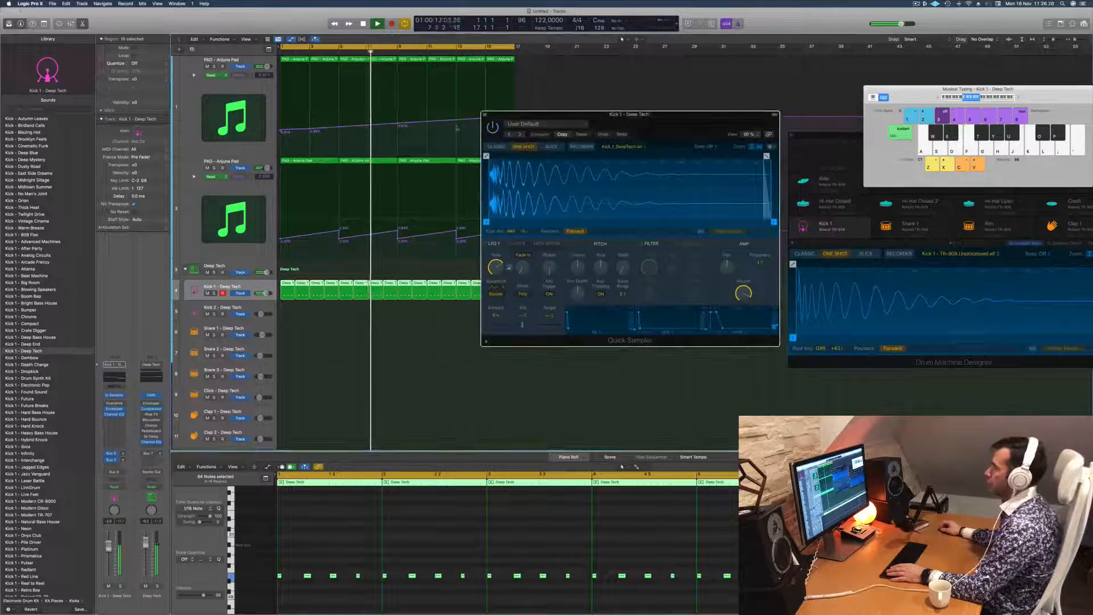
{"action": "key", "text": "super+w"}
Restart playback and copy the first one-bar kick region to bar 1 of the Hi-Hat Open track.
{"action": "key", "text": "Return"}
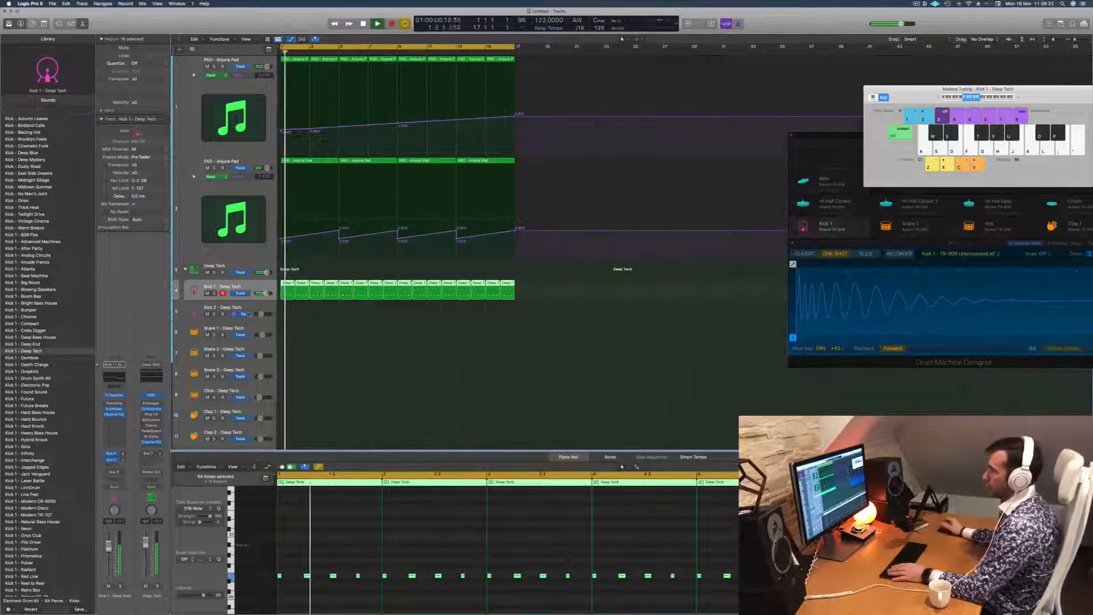
{"action": "scroll", "coordinate": [349, 358], "scroll_direction": "down", "scroll_amount": 5}
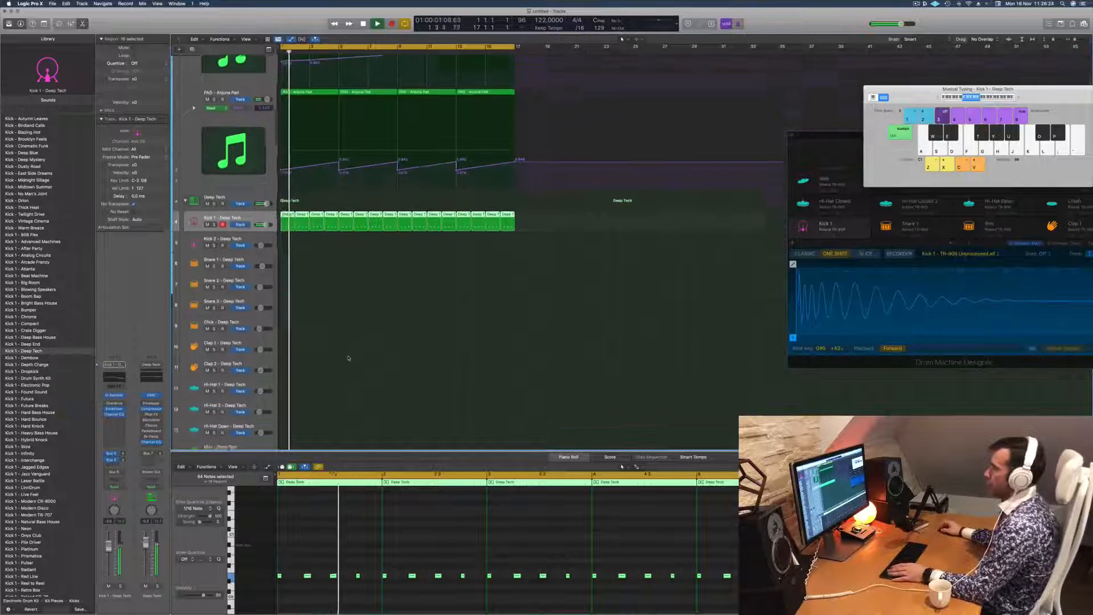
{"action": "left_click", "coordinate": [329, 303]}
{"action": "left_click", "coordinate": [287, 202]}
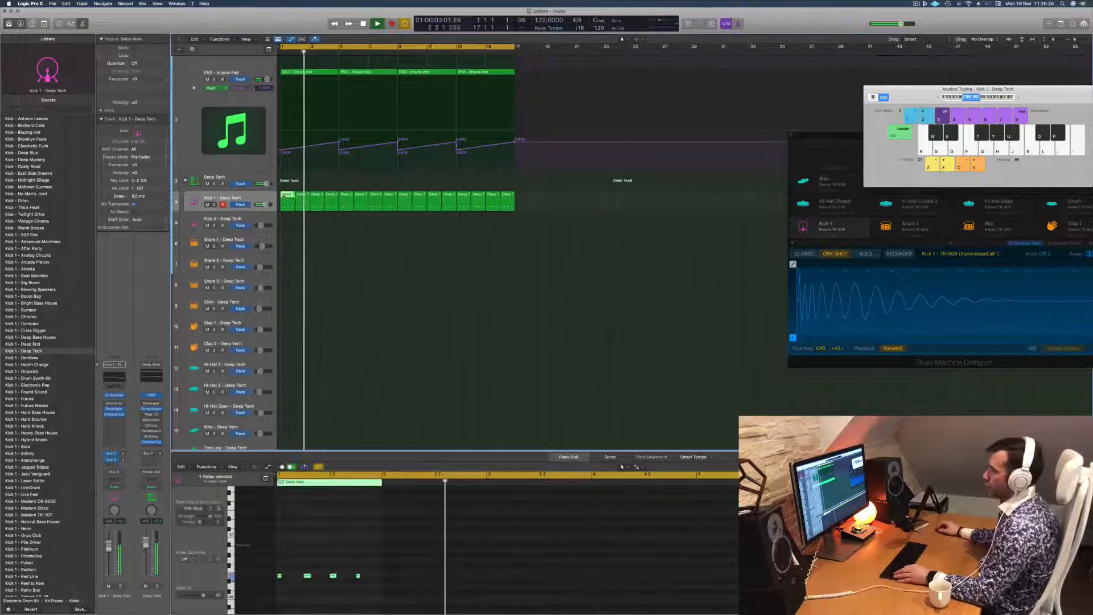
{"action": "left_click_drag", "start_coordinate": [287, 205], "coordinate": [288, 436]}
Shift all four notes of the Hi-Hat Open region half a beat later and transpose them up by octaves.
{"action": "left_click_drag", "start_coordinate": [365, 568], "coordinate": [260, 586]}
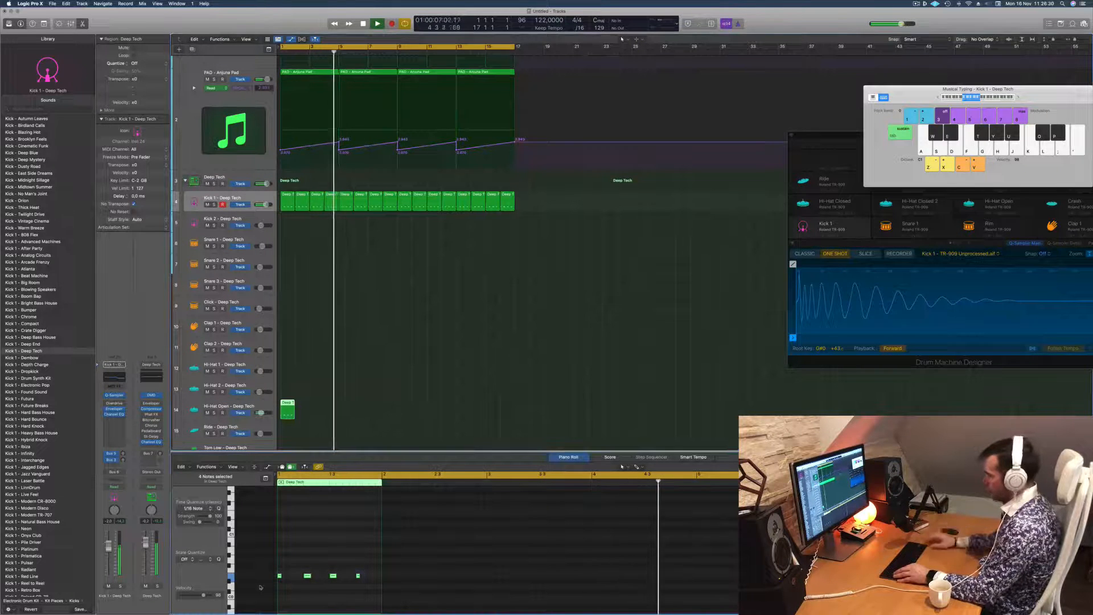
{"action": "key", "text": "alt+Right"}
{"action": "key", "text": "alt+shift+Up"}
{"action": "key", "text": "alt+shift+Up"}
{"action": "key", "text": "alt+shift+Down"}
{"action": "key", "text": "alt+shift+Down"}
{"action": "key", "text": "Return"}
{"action": "key", "text": "alt+shift+Up"}
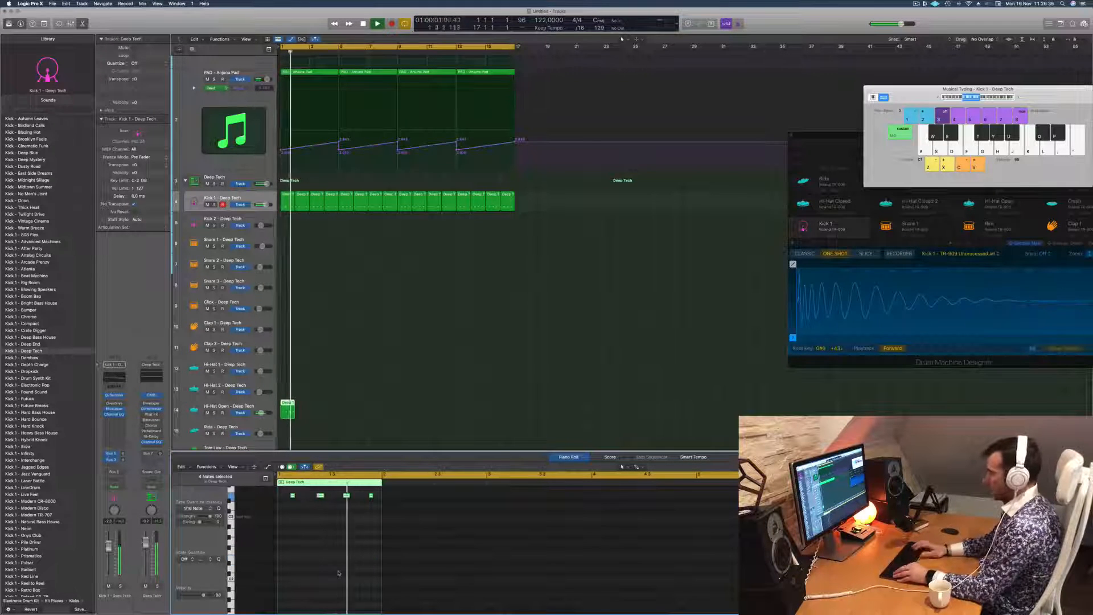
Copy the one-bar open hi-hat region repeatedly along its track until it fills bars 1 to 17.
{"action": "key", "text": "space"}
{"action": "key", "text": "space"}
{"action": "left_click_drag", "start_coordinate": [288, 409], "coordinate": [305, 409]}
{"action": "left_click_drag", "start_coordinate": [320, 417], "coordinate": [409, 414]}
{"action": "scroll", "coordinate": [566, 251], "scroll_direction": "up", "scroll_amount": 3}
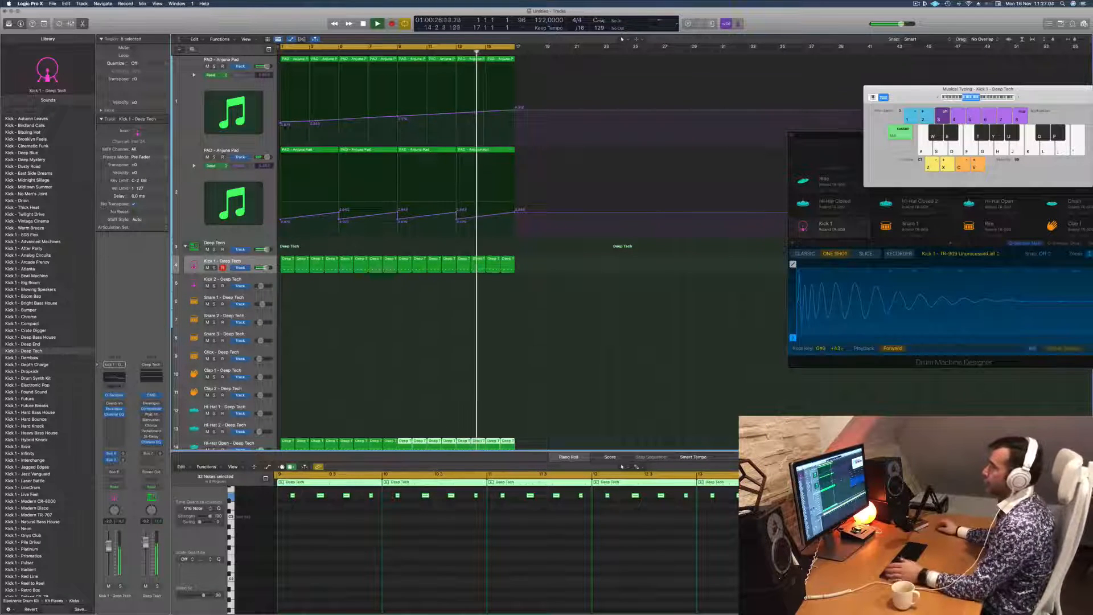
{"action": "left_click", "coordinate": [195, 112]}
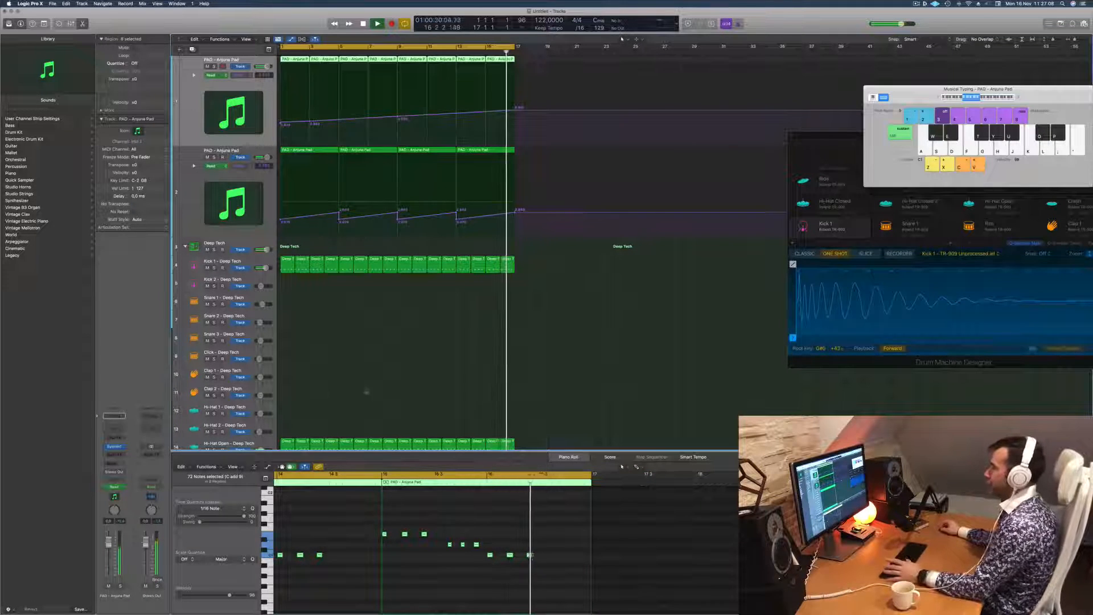
{"action": "left_click", "coordinate": [395, 362]}
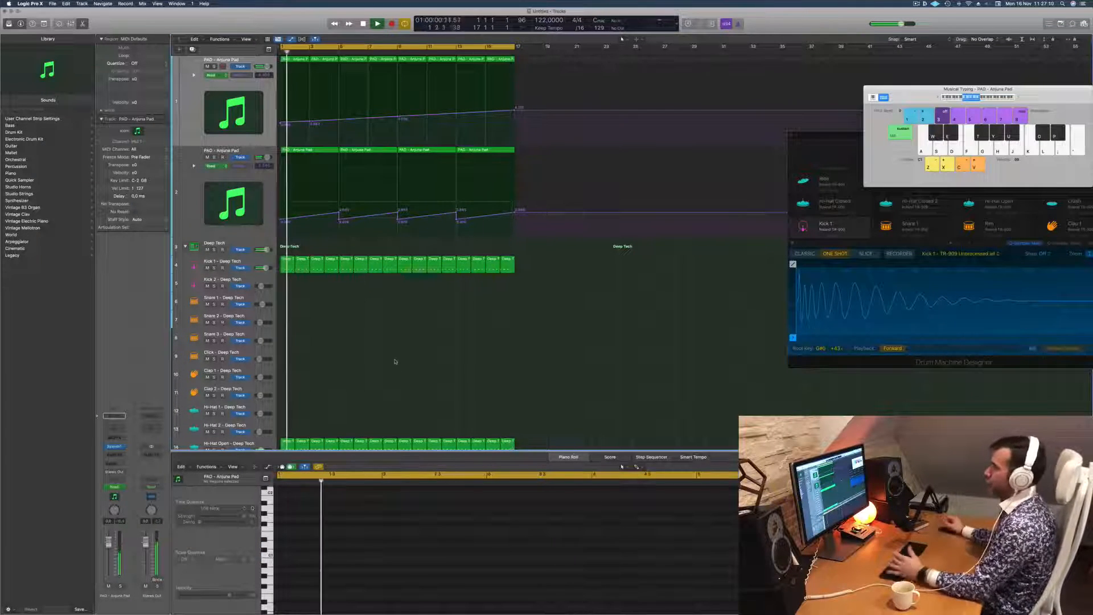
{"action": "left_click", "coordinate": [202, 228]}
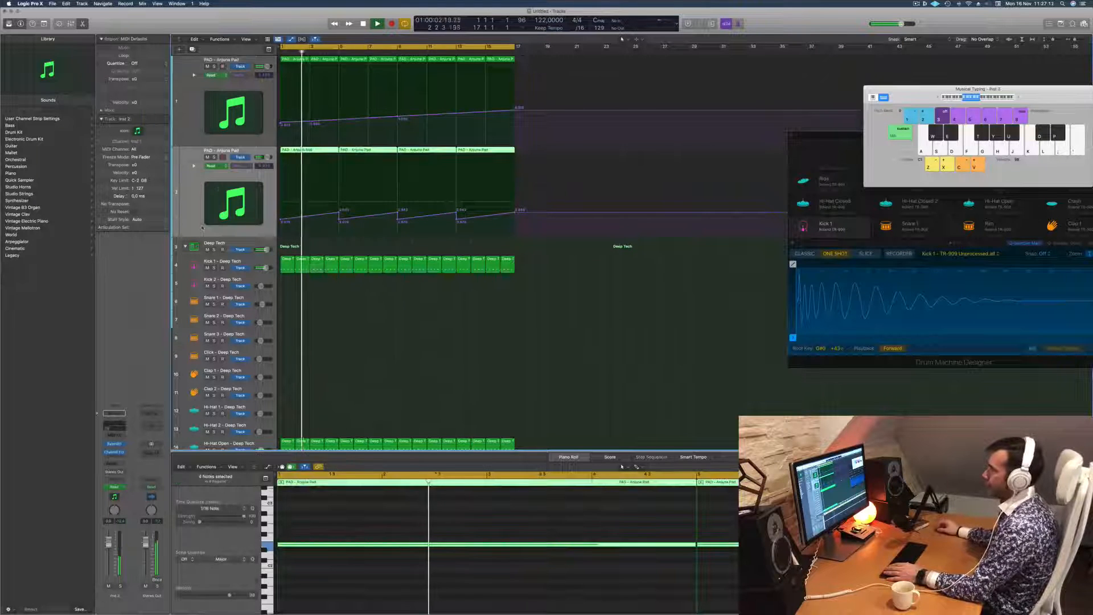
Copy the first open hi-hat region to bar 1 of the Clap 1 track and thin it to three notes starting on beat 2.
{"action": "scroll", "coordinate": [333, 305], "scroll_direction": "down", "scroll_amount": 5}
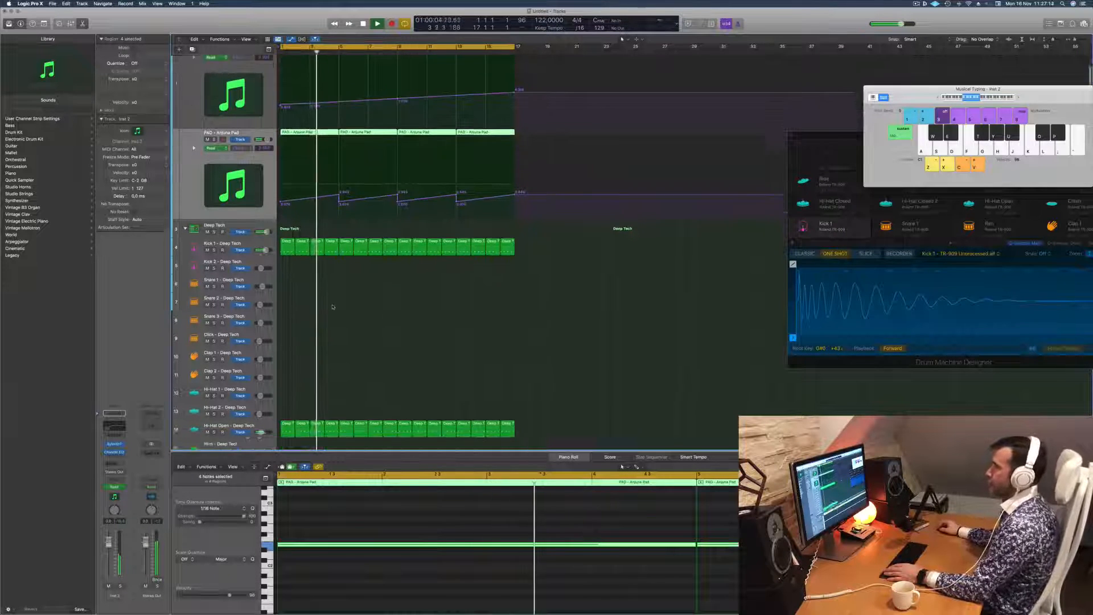
{"action": "scroll", "coordinate": [333, 307], "scroll_direction": "down", "scroll_amount": 2}
{"action": "left_click", "coordinate": [287, 322]}
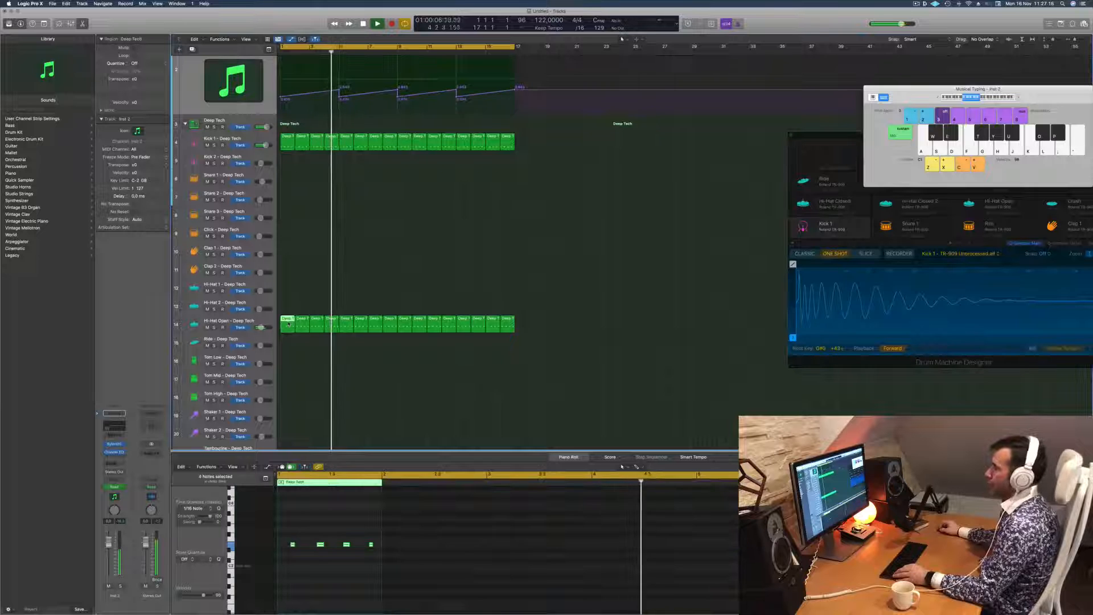
{"action": "left_click_drag", "start_coordinate": [288, 288], "coordinate": [288, 252]}
{"action": "left_click_drag", "start_coordinate": [290, 527], "coordinate": [299, 552]}
{"action": "key", "text": "BackSpace"}
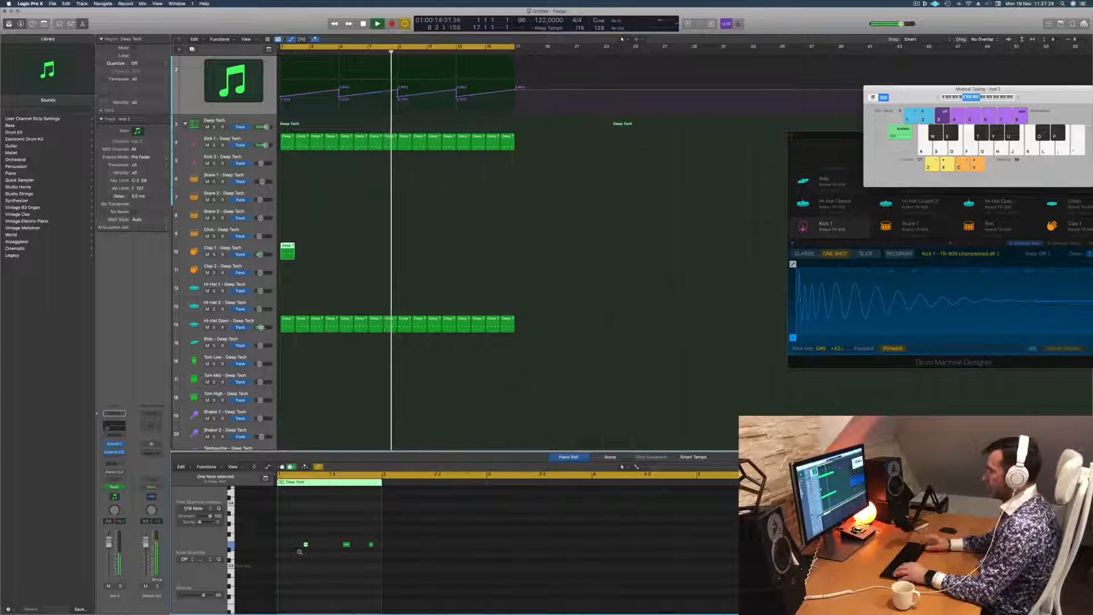
Select the Clap 1 track and lower the middle note of its region by one octave.
{"action": "left_click_drag", "start_coordinate": [330, 532], "coordinate": [346, 553]}
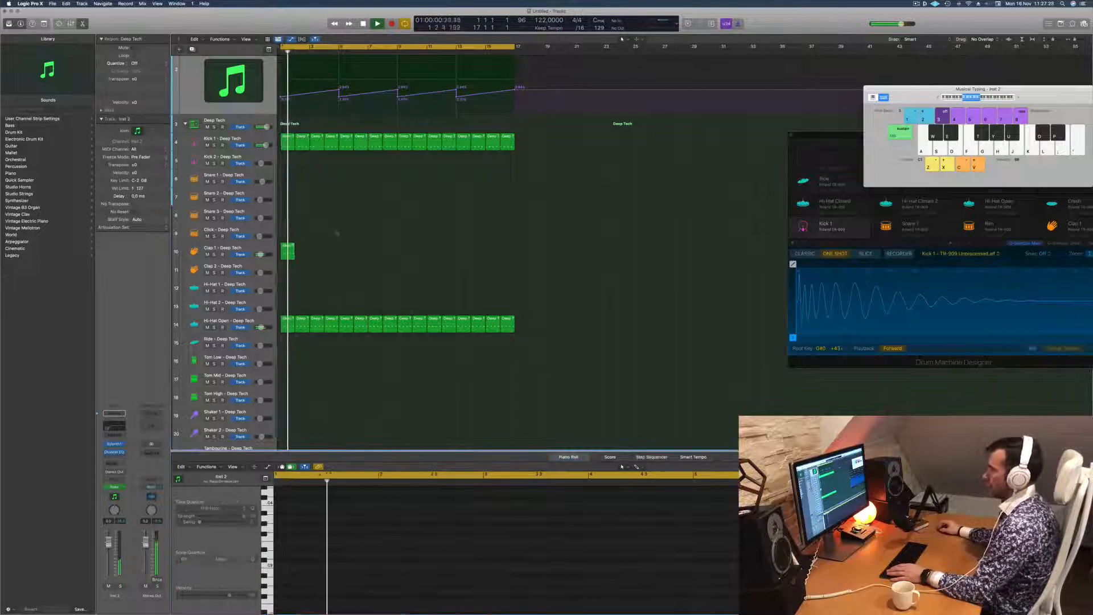
{"action": "left_click", "coordinate": [238, 249]}
{"action": "left_click_drag", "start_coordinate": [326, 528], "coordinate": [376, 559]}
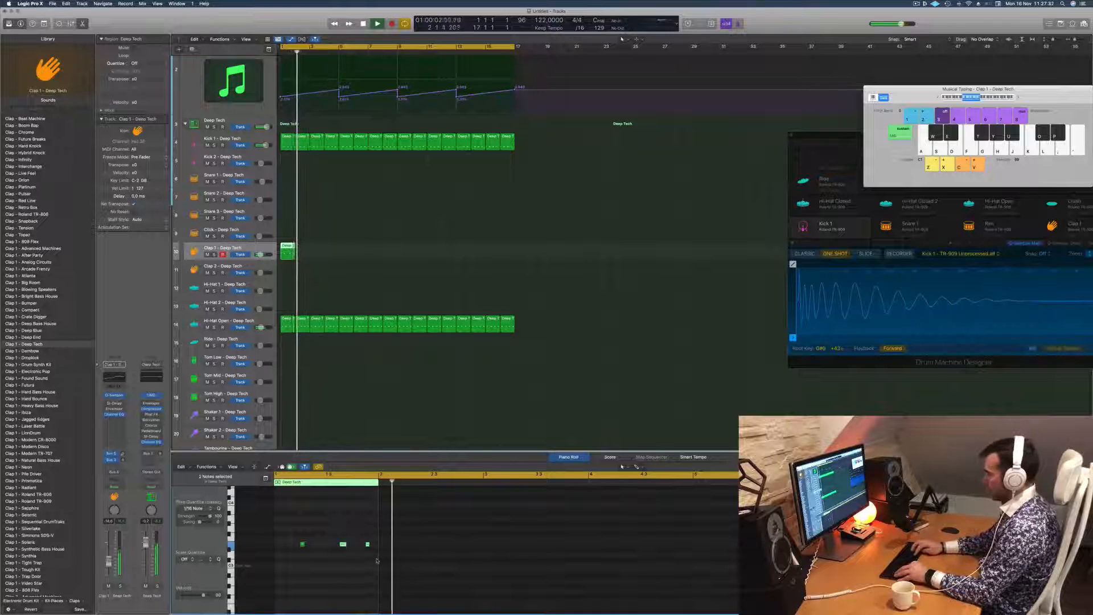
{"action": "scroll", "coordinate": [355, 531], "scroll_direction": "down", "scroll_amount": 3}
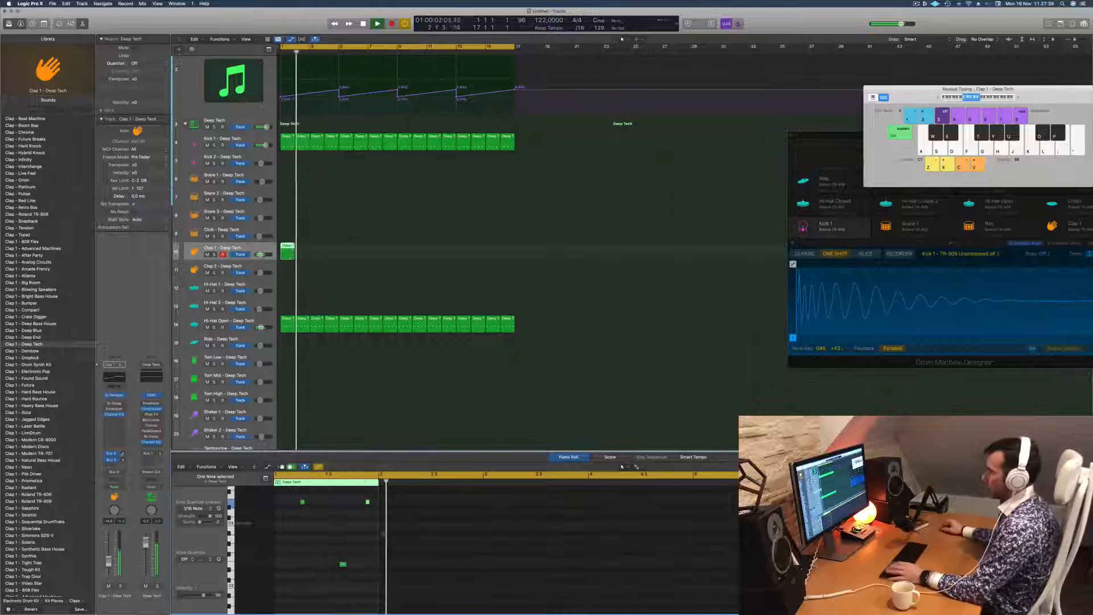
Copy the one-bar clap region to every second bar of the Clap 1 track, from bar 3 through bar 15.
{"action": "left_click", "coordinate": [287, 248]}
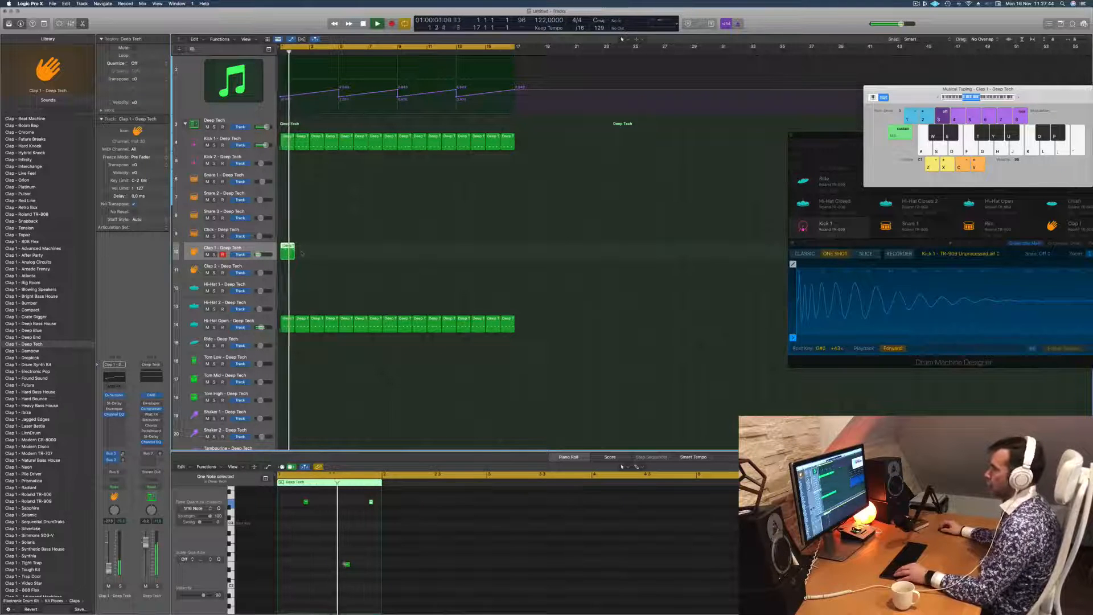
{"action": "left_click_drag", "start_coordinate": [298, 250], "coordinate": [328, 250]}
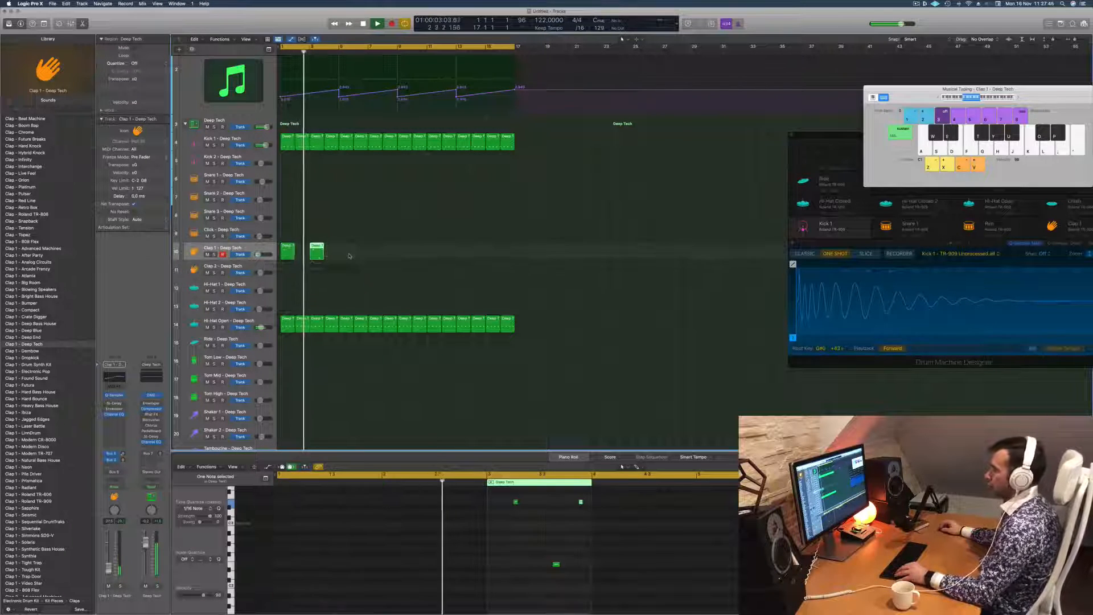
{"action": "left_click_drag", "start_coordinate": [337, 256], "coordinate": [405, 258]}
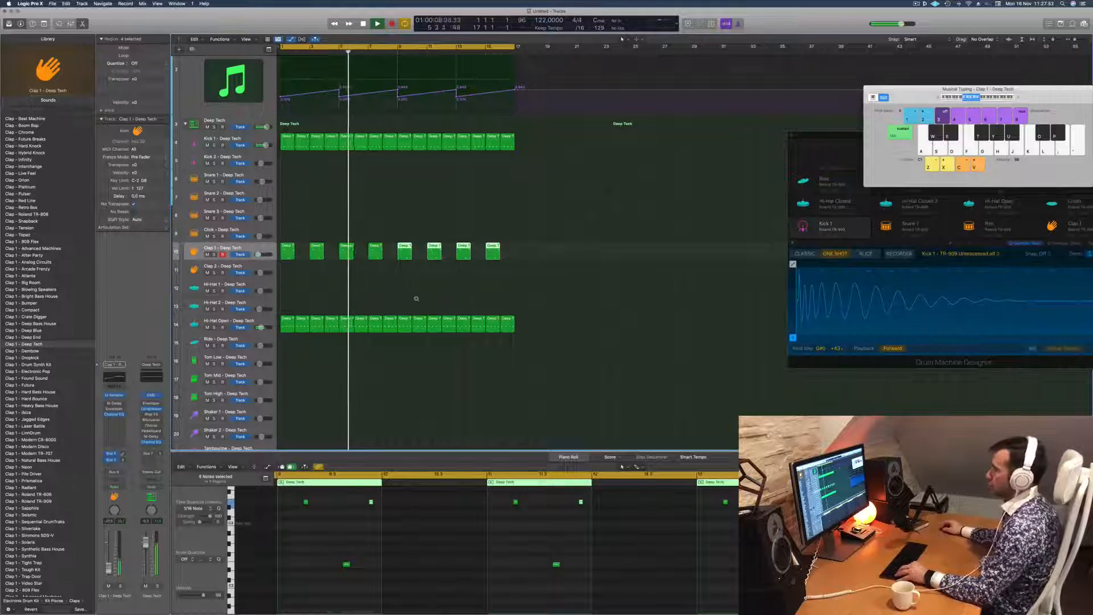
Shrink the track display and copy the first open hi-hat region to bar 1 of the Tom Mid track.
{"action": "key", "text": "super+Left"}
{"action": "key", "text": "super+Up"}
{"action": "key", "text": "super+Up"}
{"action": "key", "text": "super+Up"}
{"action": "scroll", "coordinate": [321, 207], "scroll_direction": "up", "scroll_amount": 1}
{"action": "scroll", "coordinate": [321, 206], "scroll_direction": "up", "scroll_amount": 3}
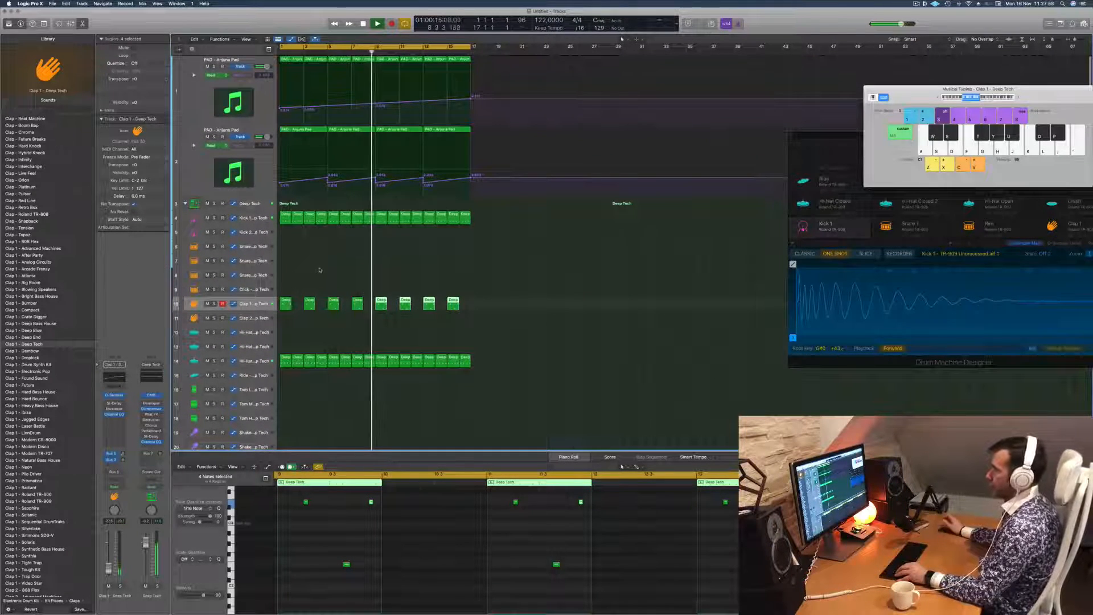
{"action": "scroll", "coordinate": [320, 270], "scroll_direction": "down", "scroll_amount": 5}
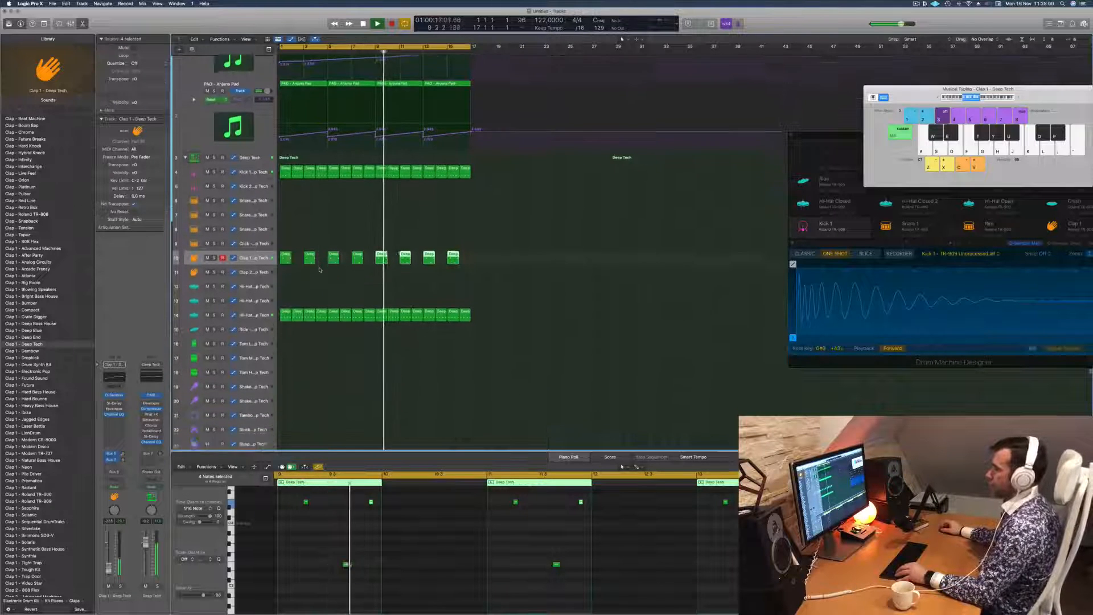
{"action": "left_click", "coordinate": [336, 317]}
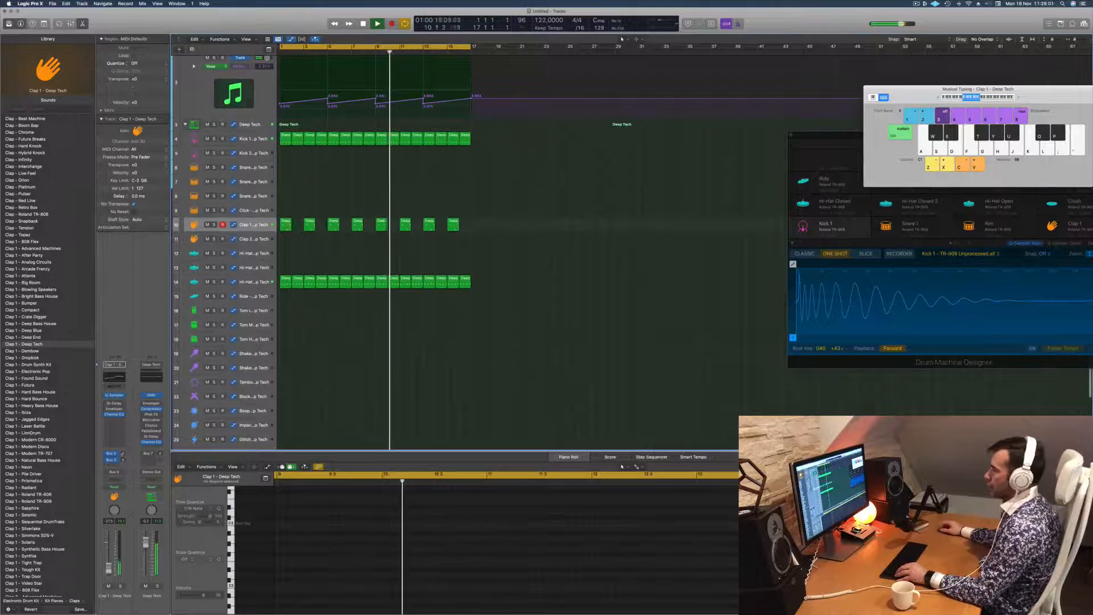
{"action": "left_click", "coordinate": [285, 282]}
{"action": "left_click_drag", "start_coordinate": [285, 281], "coordinate": [285, 324]}
Select all four notes of the Tom Mid region and transpose them down by octaves.
{"action": "scroll", "coordinate": [296, 540], "scroll_direction": "up", "scroll_amount": 3}
{"action": "scroll", "coordinate": [296, 539], "scroll_direction": "up", "scroll_amount": 5}
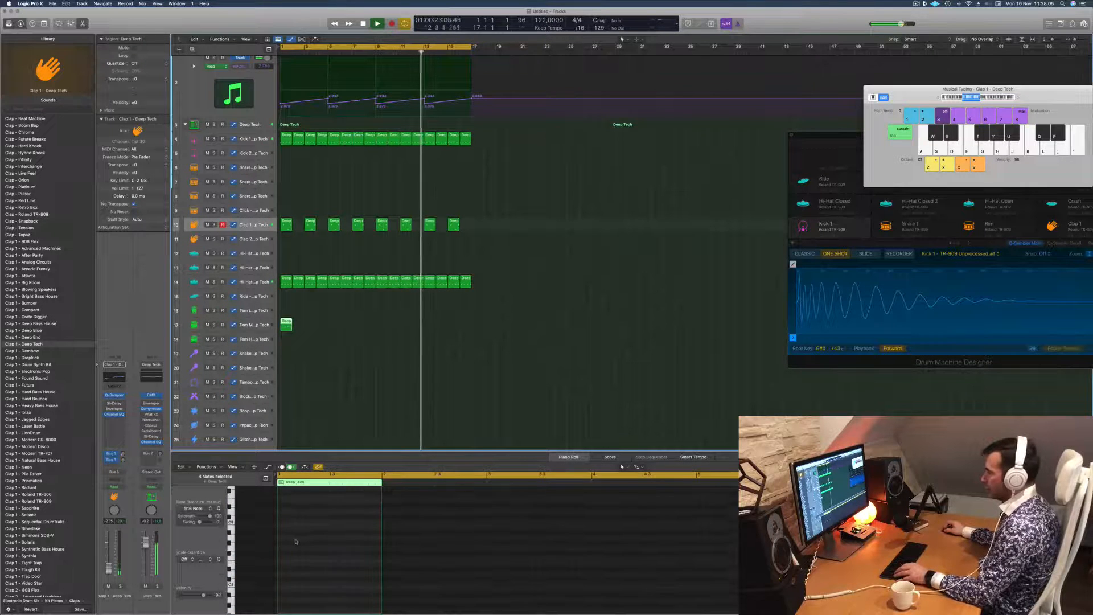
{"action": "scroll", "coordinate": [296, 541], "scroll_direction": "down", "scroll_amount": 5}
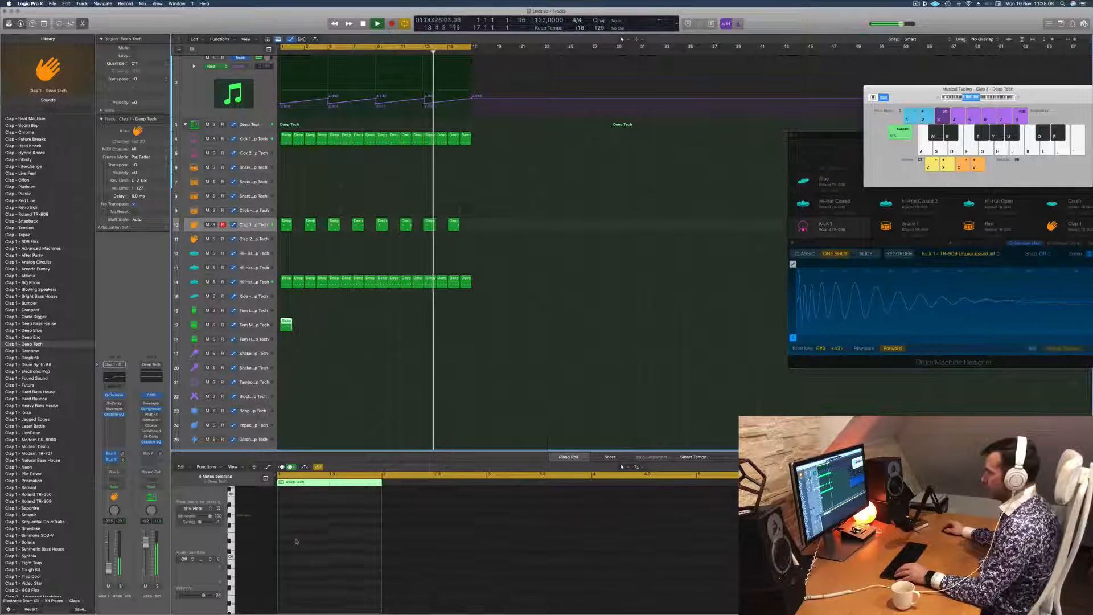
{"action": "left_click_drag", "start_coordinate": [352, 548], "coordinate": [403, 554]}
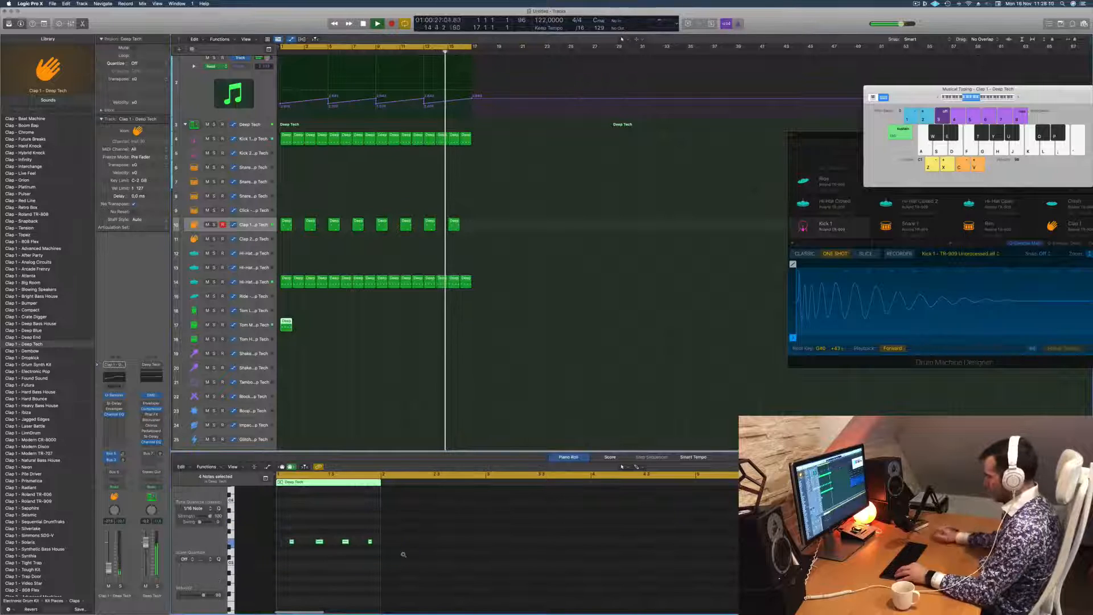
{"action": "key", "text": "alt+shift+Down"}
{"action": "key", "text": "alt+shift+Down"}
{"action": "scroll", "coordinate": [375, 544], "scroll_direction": "down", "scroll_amount": 5}
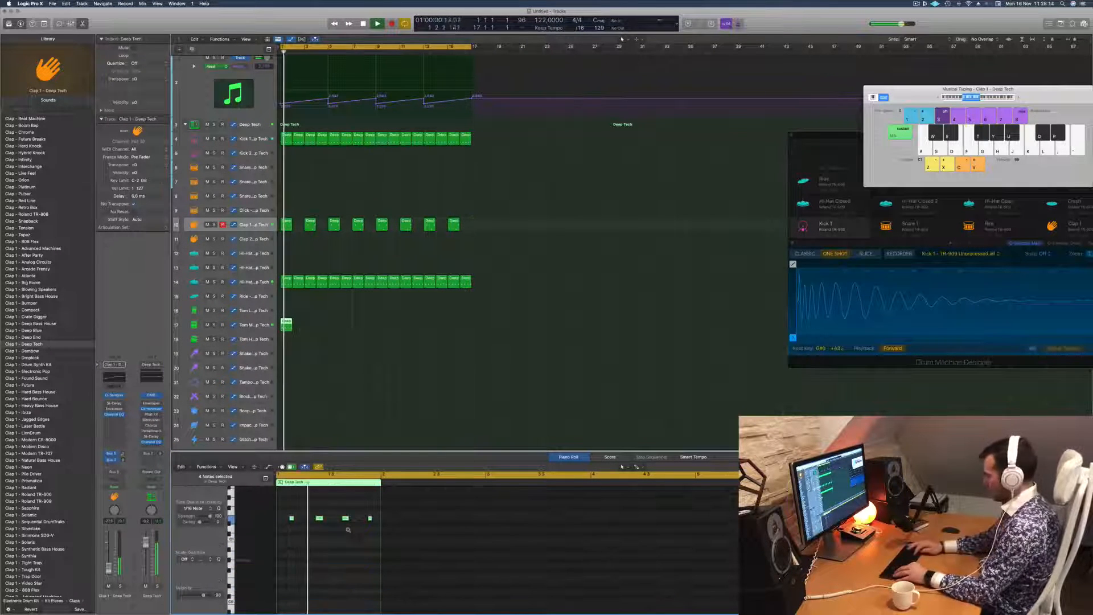
{"action": "scroll", "coordinate": [348, 531], "scroll_direction": "down", "scroll_amount": 3}
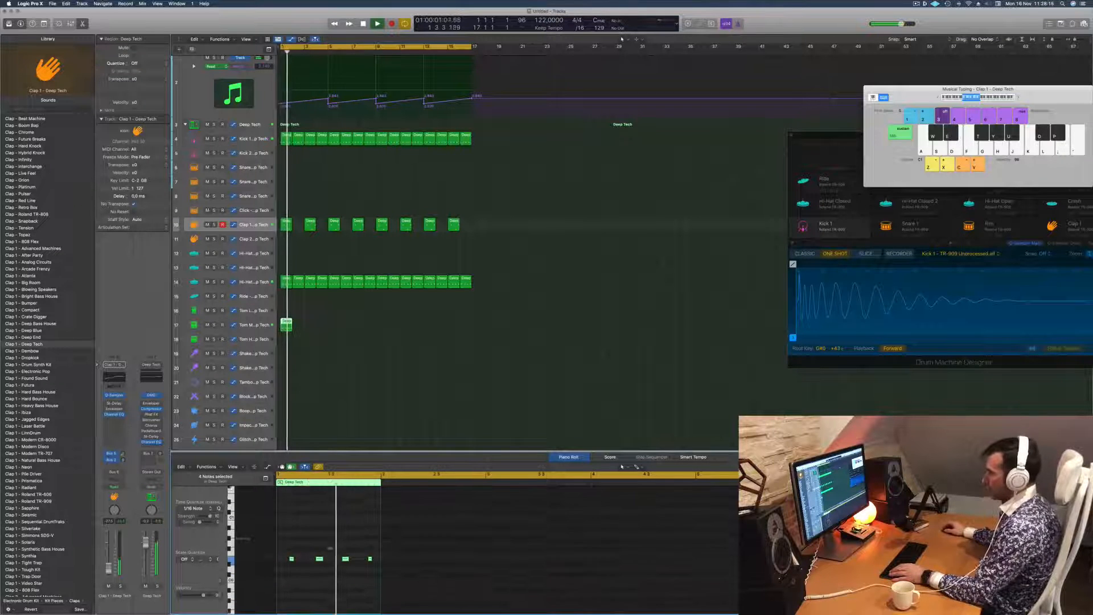
Lower the second and fourth notes of the Tom Mid region by one more octave.
{"action": "key", "text": "alt+shift+Down"}
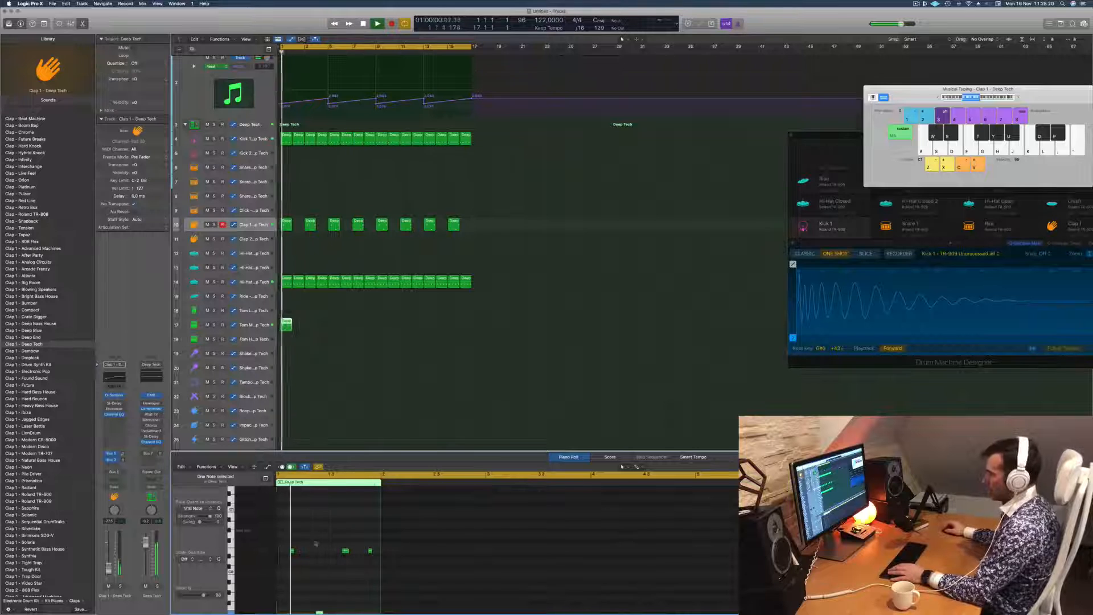
{"action": "scroll", "coordinate": [321, 551], "scroll_direction": "down", "scroll_amount": 3}
{"action": "scroll", "coordinate": [348, 543], "scroll_direction": "up", "scroll_amount": 3}
{"action": "scroll", "coordinate": [359, 545], "scroll_direction": "down", "scroll_amount": 1}
{"action": "scroll", "coordinate": [359, 545], "scroll_direction": "up", "scroll_amount": 3}
{"action": "left_click_drag", "start_coordinate": [364, 533], "coordinate": [374, 564]}
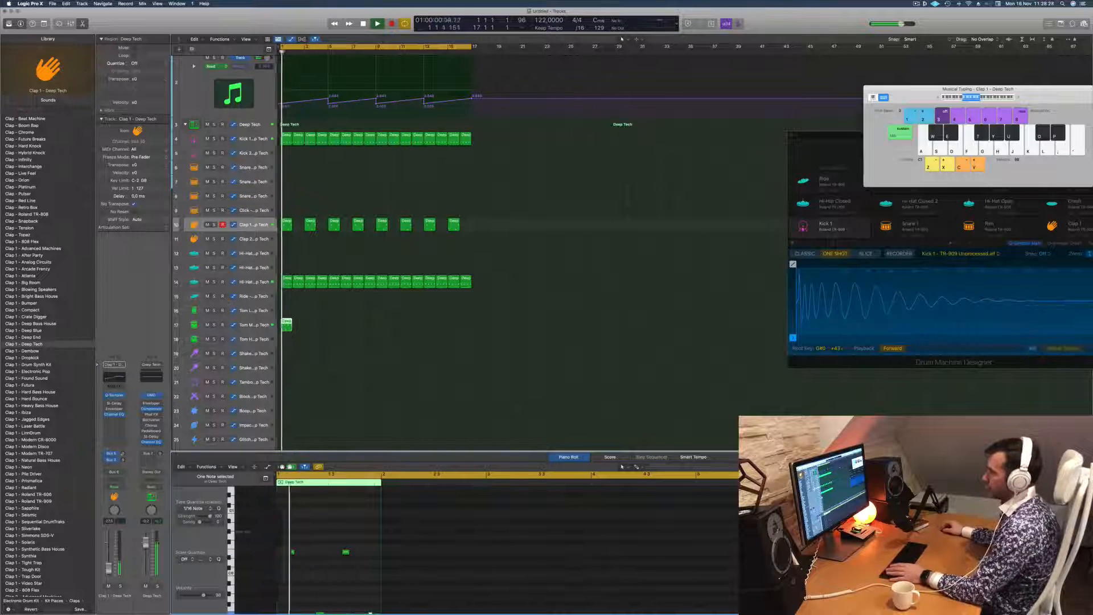
Select the Tom Mid track and copy its one-bar region to every second bar, from bar 3 through bar 15.
{"action": "left_click", "coordinate": [253, 329]}
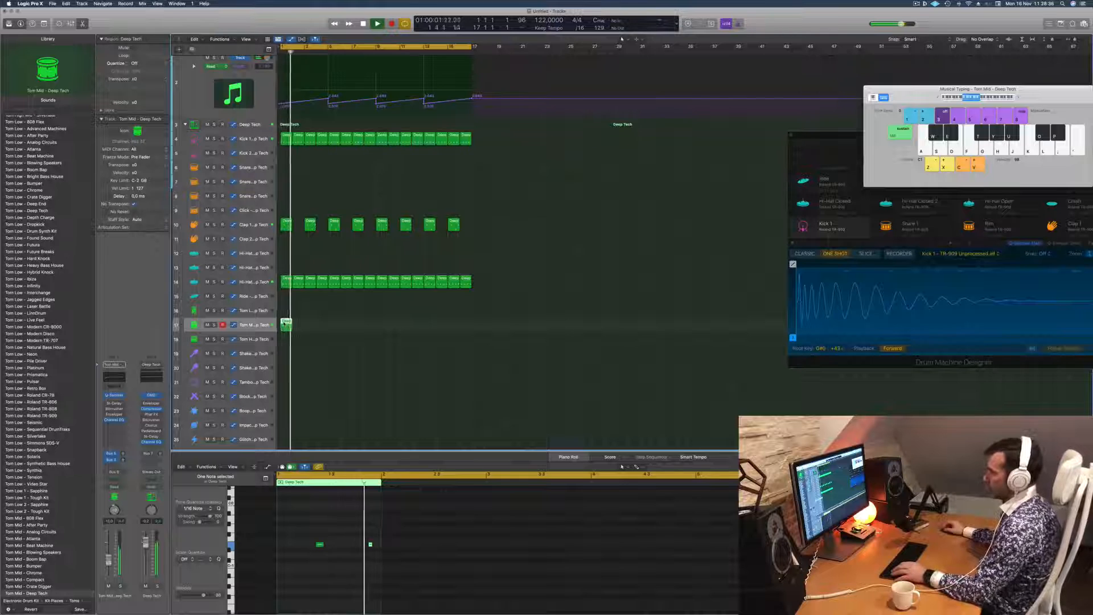
{"action": "key", "text": "super+r"}
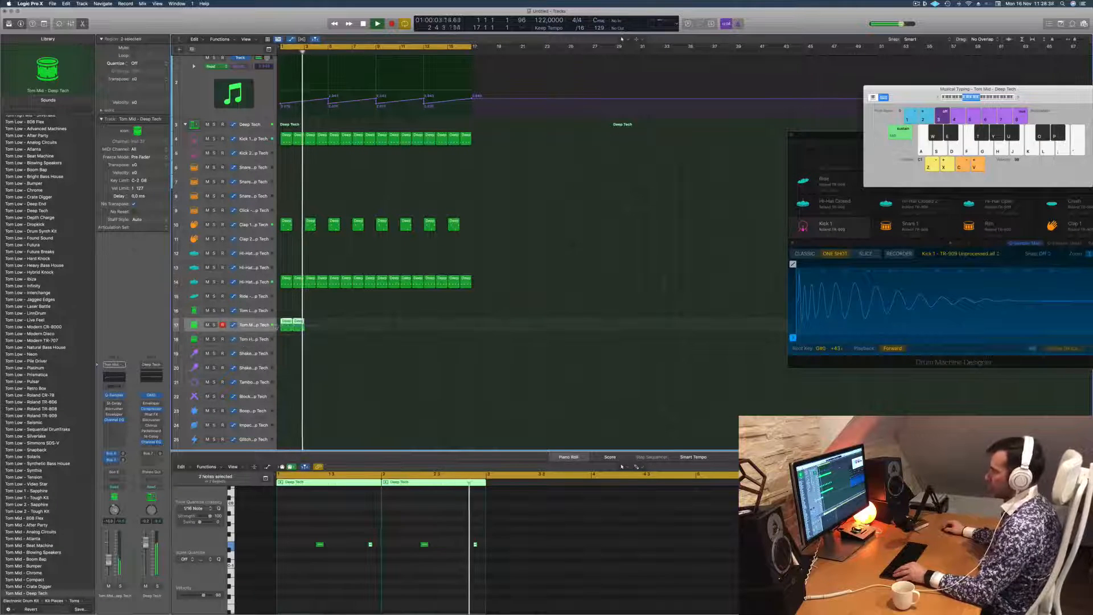
{"action": "key", "text": "super+z"}
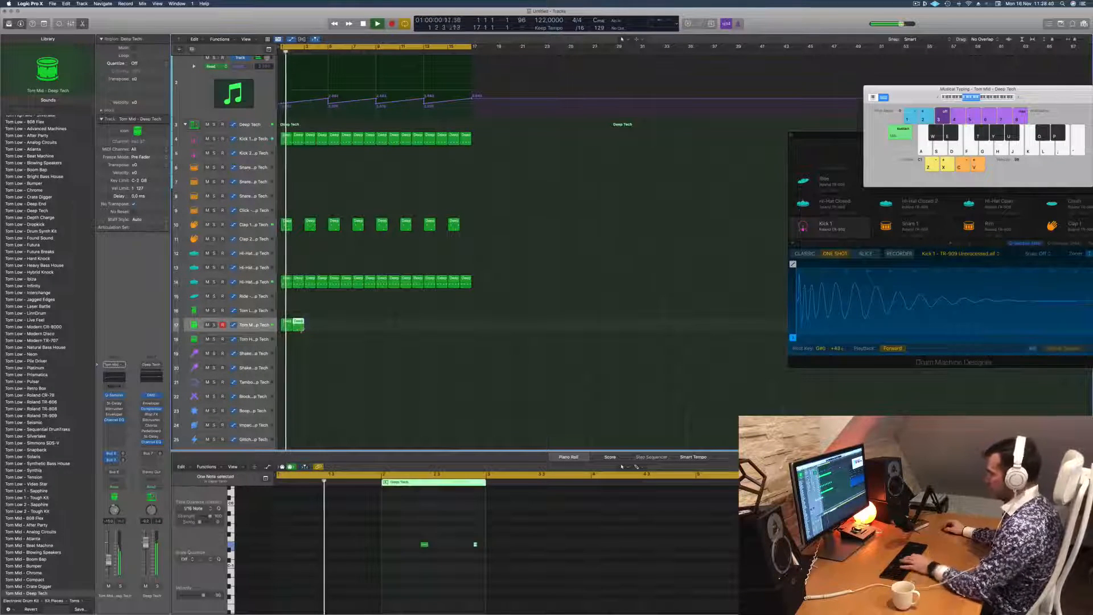
{"action": "left_click_drag", "start_coordinate": [288, 327], "coordinate": [379, 331]}
Select the first Anjuna pad track and restart playback from the beginning.
{"action": "scroll", "coordinate": [380, 331], "scroll_direction": "up", "scroll_amount": 3}
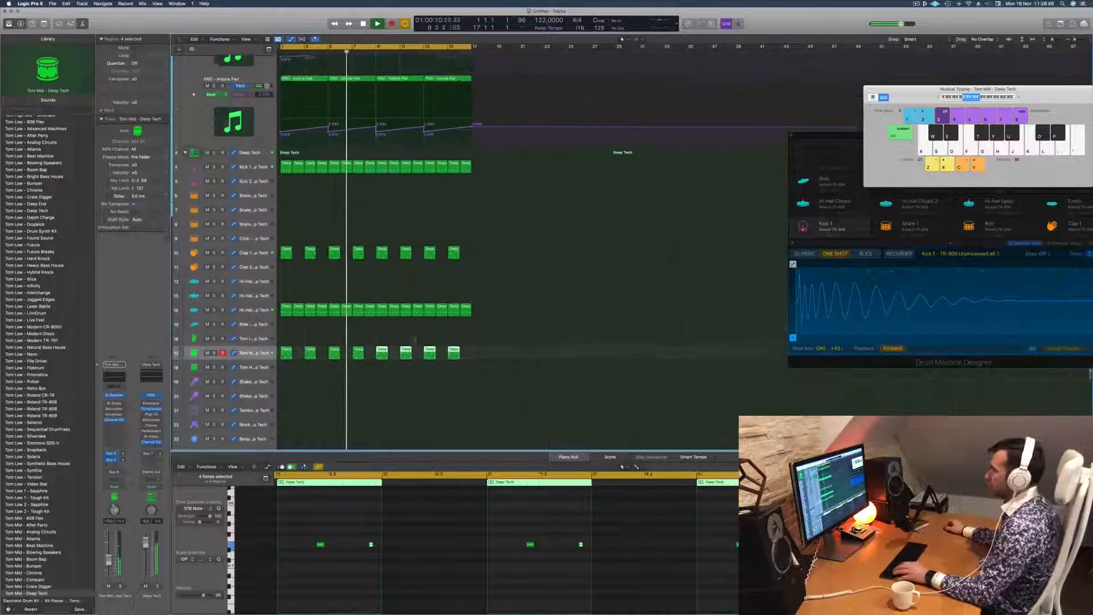
{"action": "scroll", "coordinate": [380, 331], "scroll_direction": "up", "scroll_amount": 2}
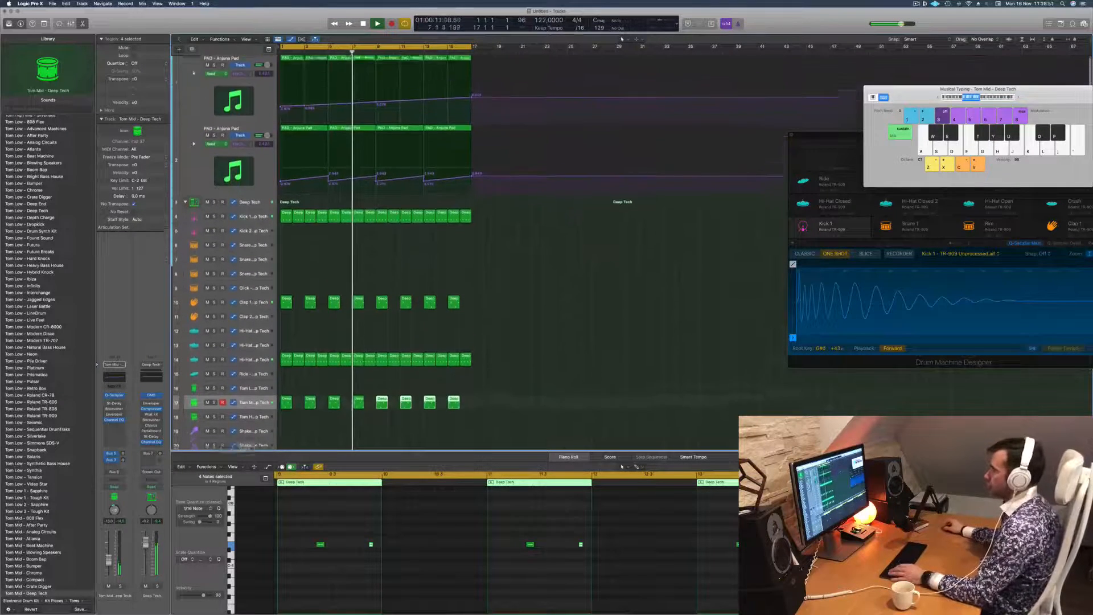
{"action": "left_click", "coordinate": [257, 110]}
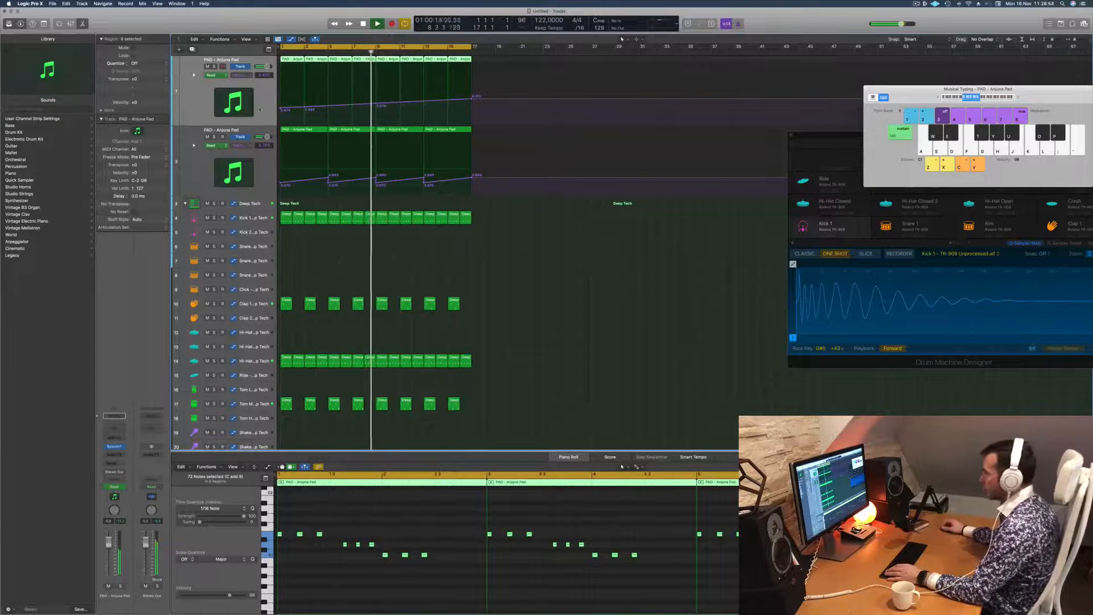
{"action": "key", "text": "Return"}
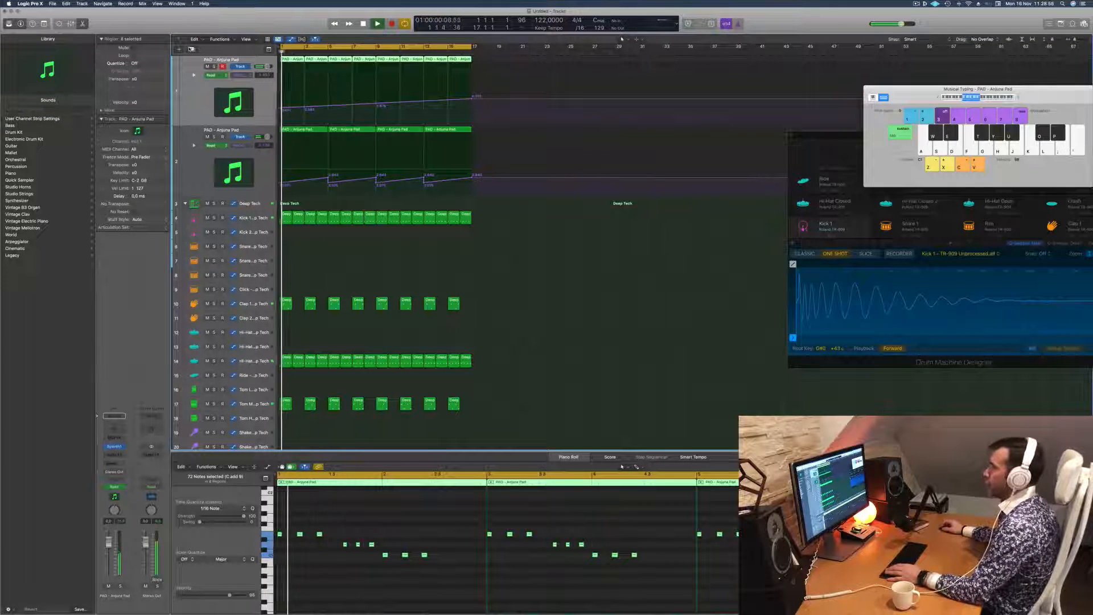
Duplicate the first Anjuna Pad track and copy its first region to bar 1 of the new track, without the automation.
{"action": "key", "text": "super+d"}
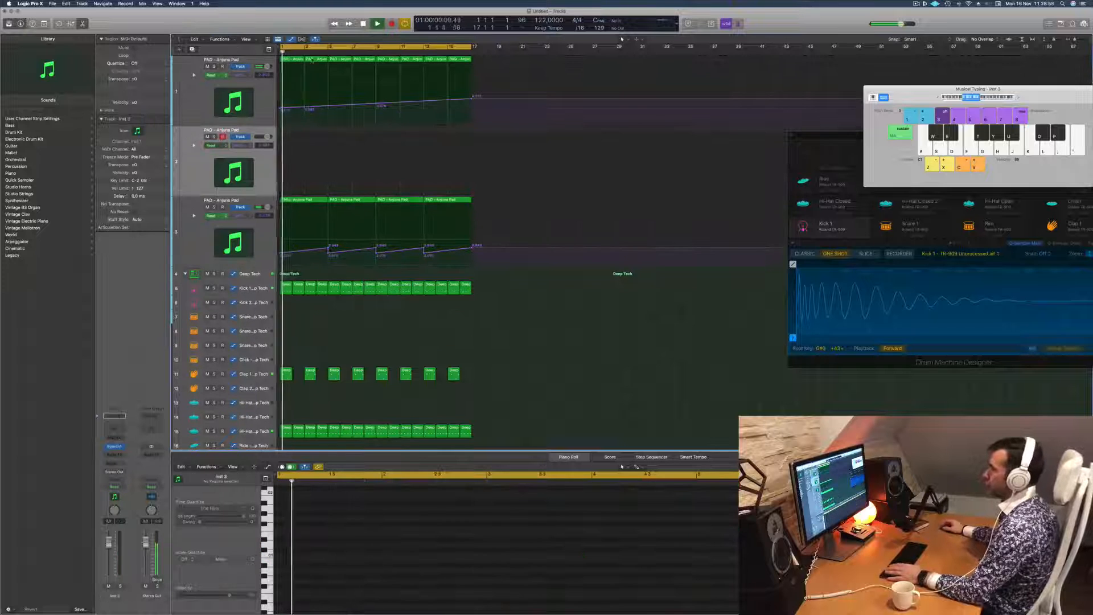
{"action": "left_click", "coordinate": [291, 59]}
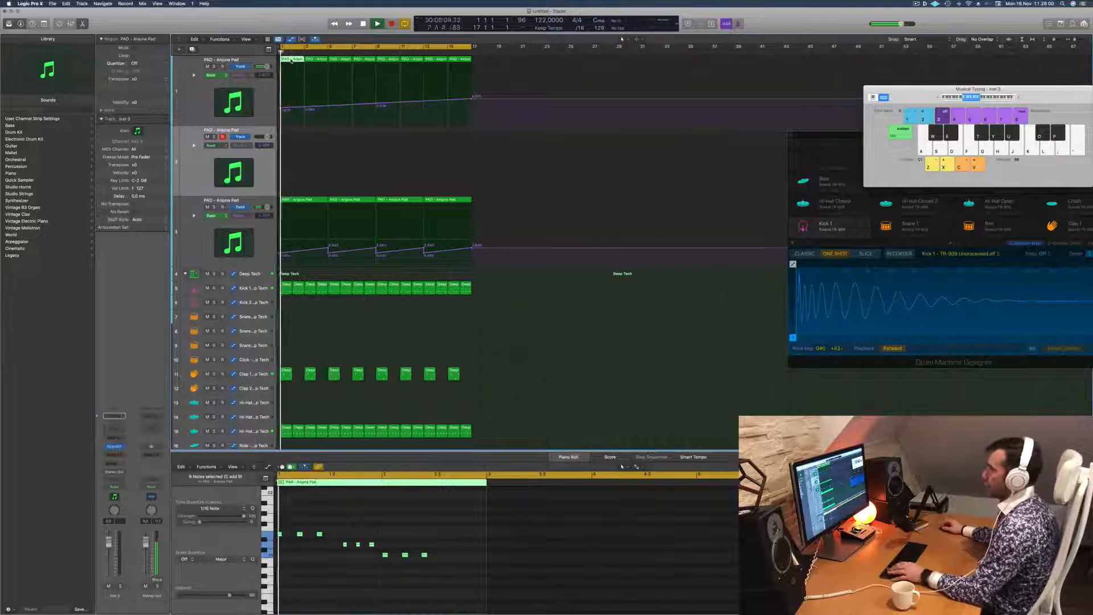
{"action": "left_click_drag", "start_coordinate": [290, 60], "coordinate": [291, 131]}
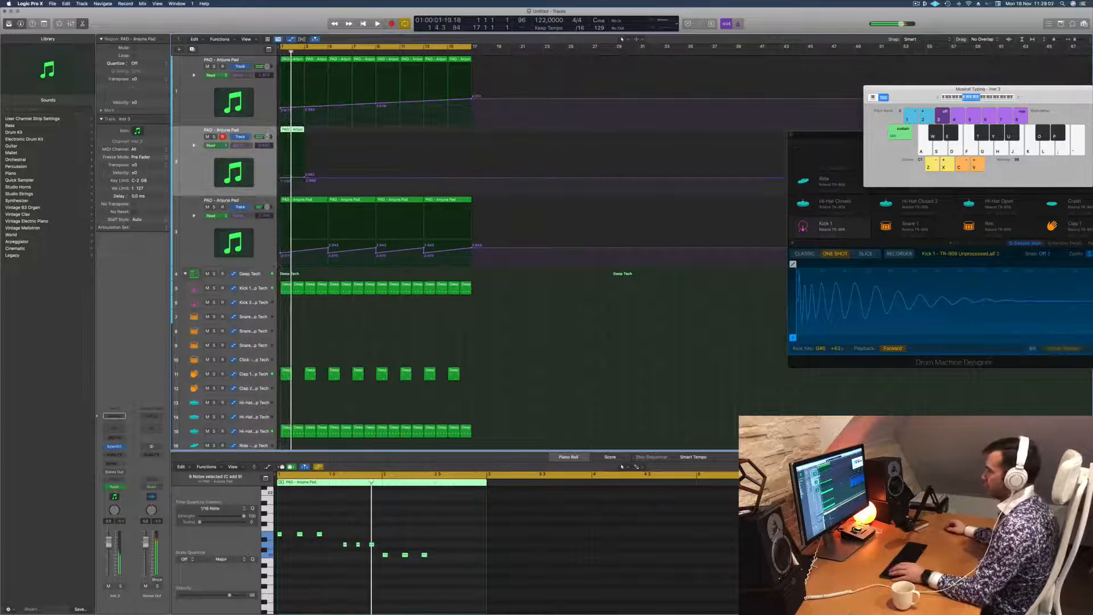
{"action": "left_click", "coordinate": [326, 595]}
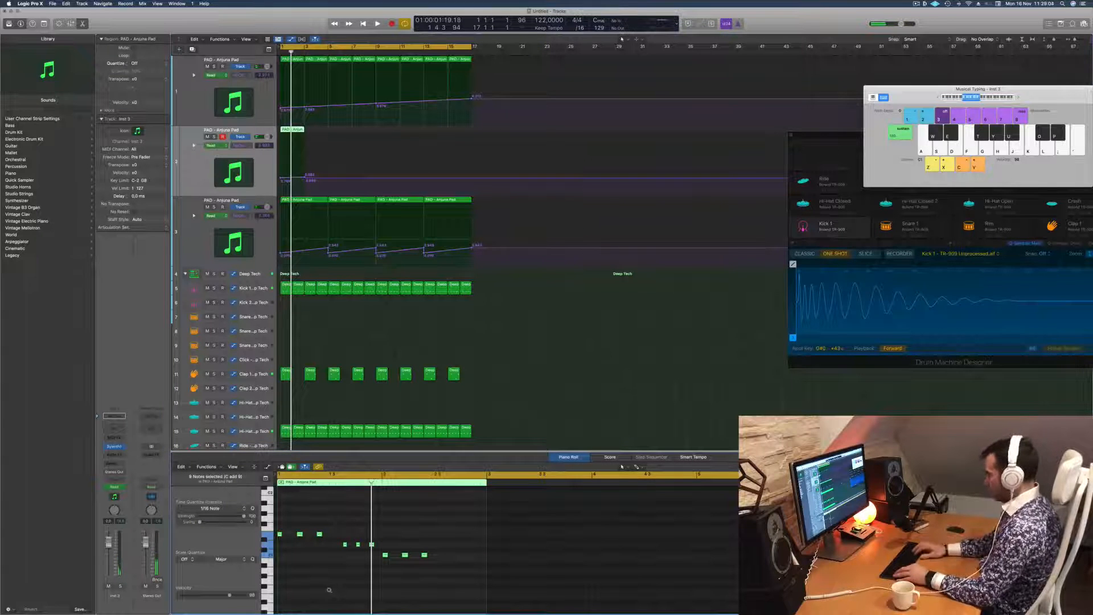
{"action": "scroll", "coordinate": [329, 592], "scroll_direction": "down", "scroll_amount": 4}
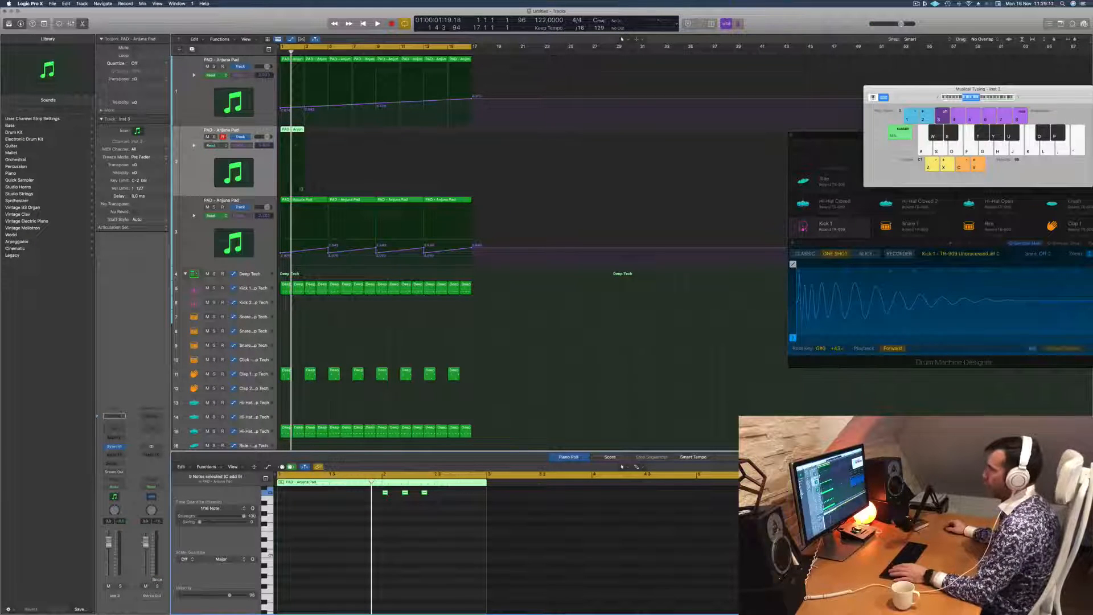
Play the copied region on the new track and open that track's Sylenth1 instrument.
{"action": "left_click", "coordinate": [201, 168]}
{"action": "key", "text": "space"}
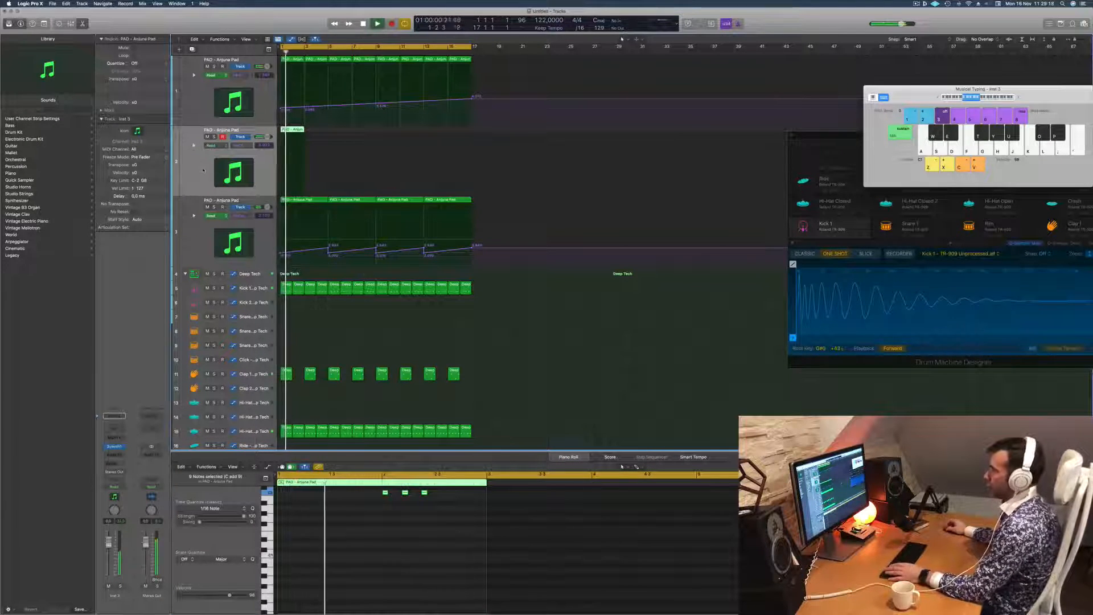
{"action": "left_click", "coordinate": [116, 447]}
{"action": "key", "text": "space"}
{"action": "left_click_drag", "start_coordinate": [497, 99], "coordinate": [520, 134]}
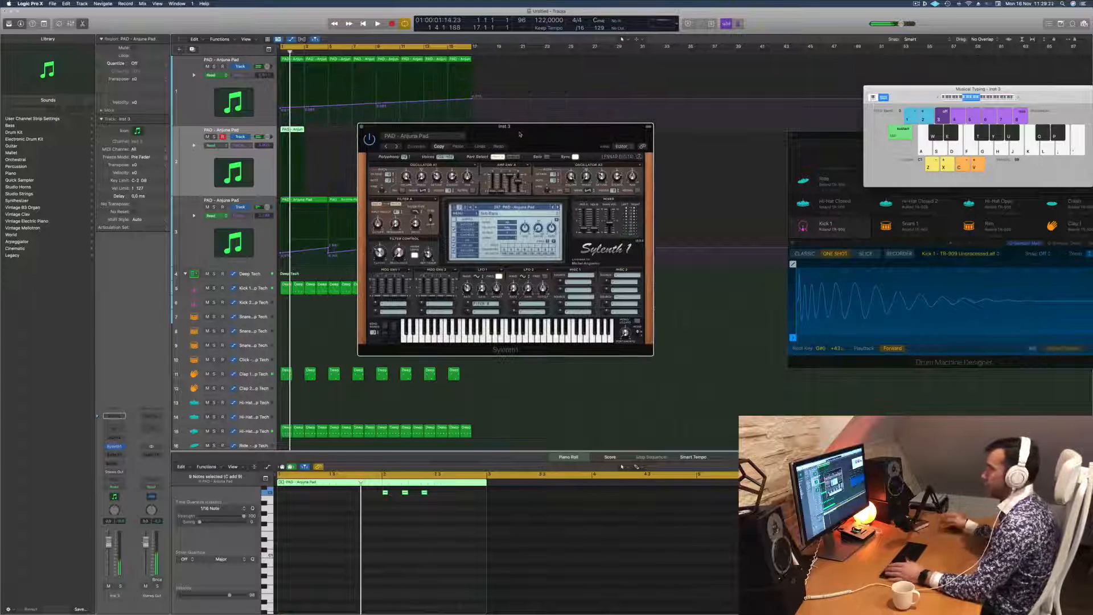
Change the new track's Sylenth1 preset to BASS - Acid Bass.
{"action": "left_click", "coordinate": [515, 207]}
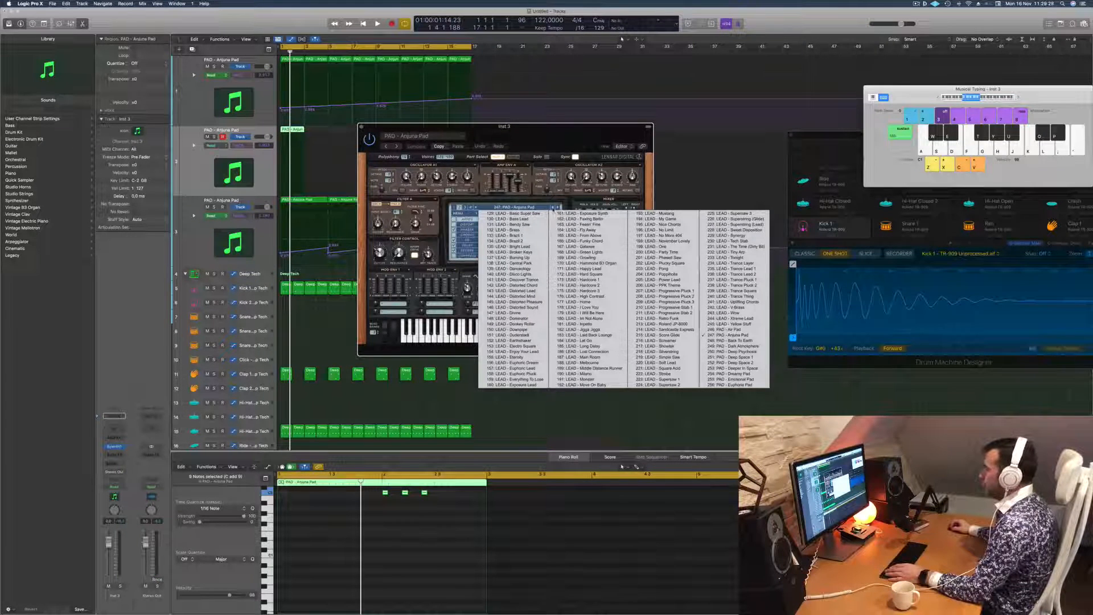
{"action": "left_click", "coordinate": [553, 209]}
{"action": "left_click", "coordinate": [514, 208]}
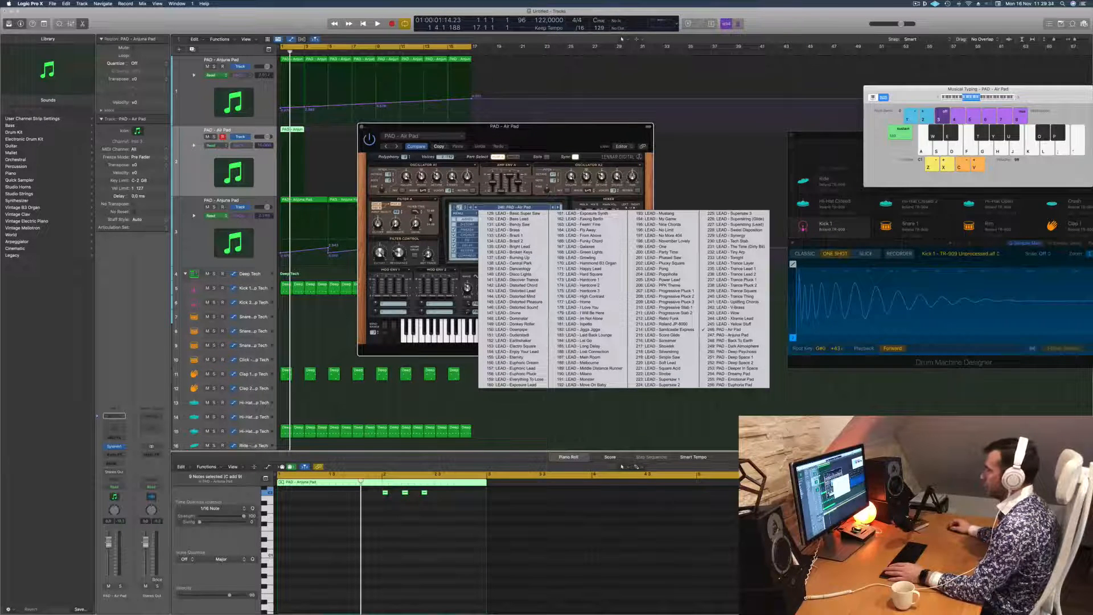
{"action": "left_click", "coordinate": [455, 208]}
{"action": "left_click", "coordinate": [500, 208]}
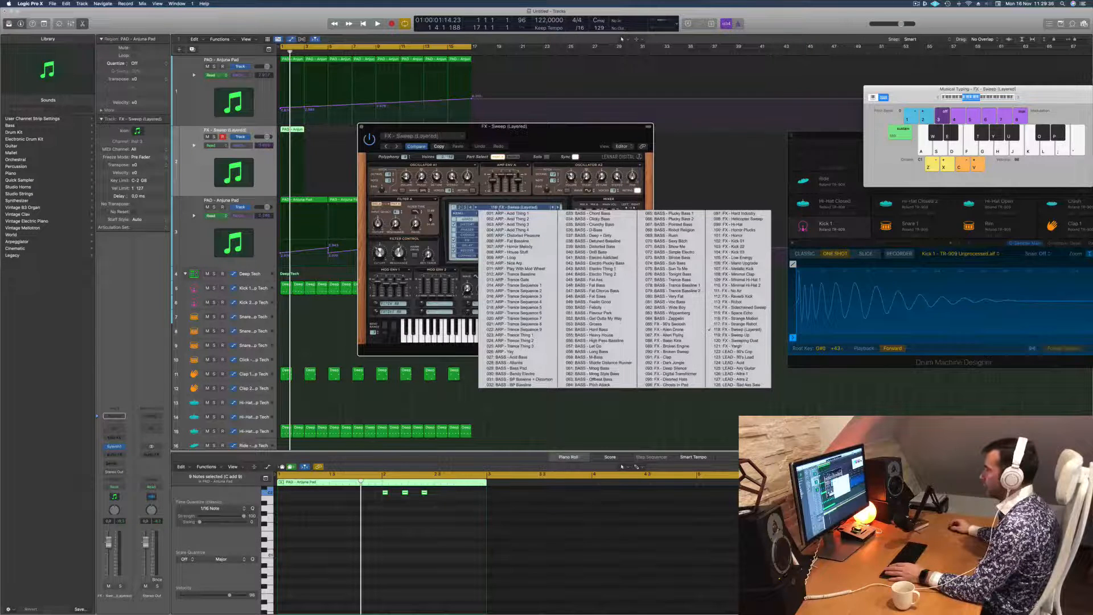
{"action": "left_click", "coordinate": [513, 359]}
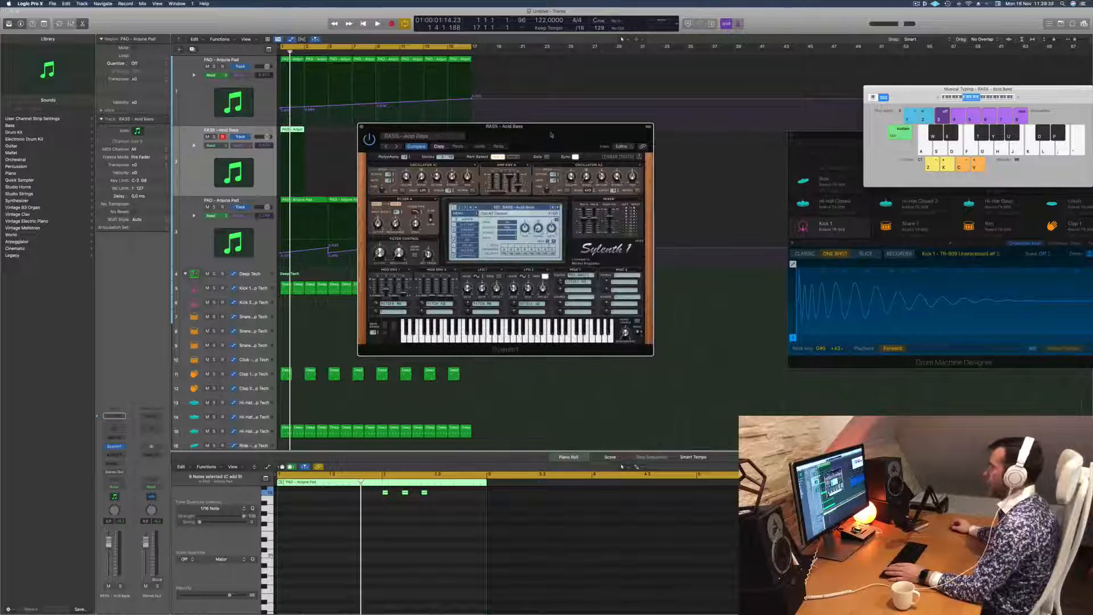
{"action": "left_click_drag", "start_coordinate": [557, 133], "coordinate": [609, 135]}
Audition the copied region with the Acid Bass and Atlantis presets, restarting playback for each.
{"action": "key", "text": "space"}
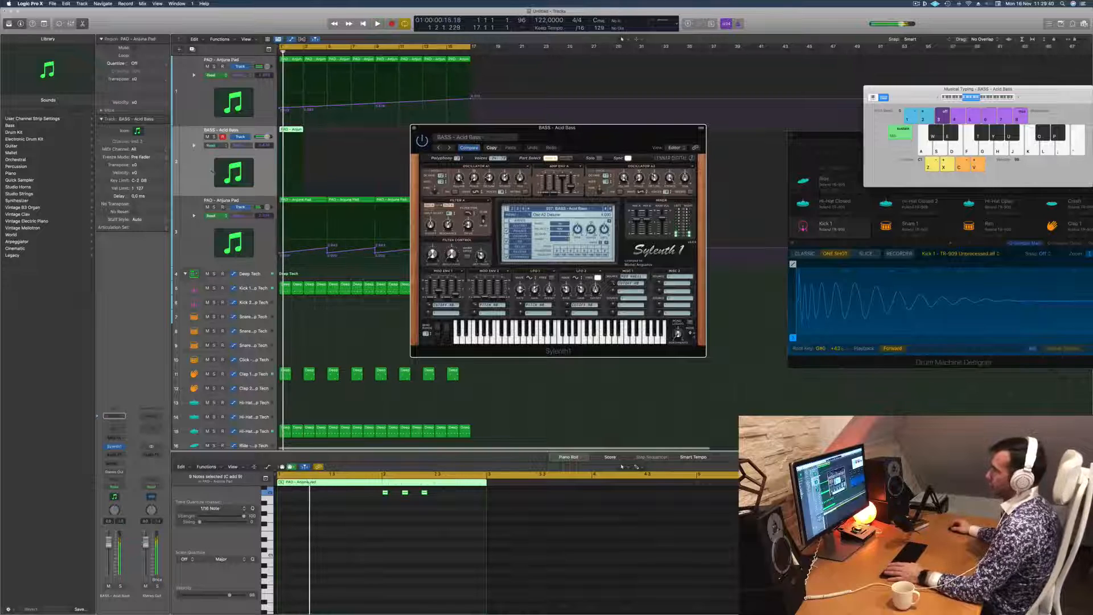
{"action": "key", "text": "space"}
{"action": "key", "text": "space"}
{"action": "key", "text": "space"}
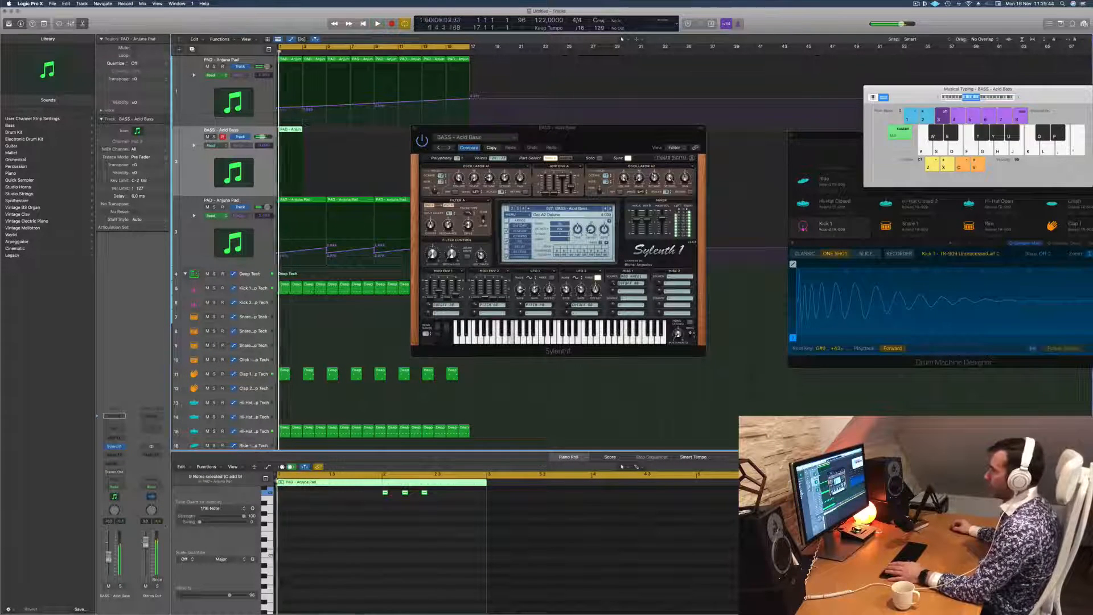
{"action": "left_click", "coordinate": [611, 209]}
{"action": "key", "text": "space"}
{"action": "key", "text": "space"}
{"action": "left_click", "coordinate": [611, 209]}
{"action": "key", "text": "space"}
{"action": "key", "text": "space"}
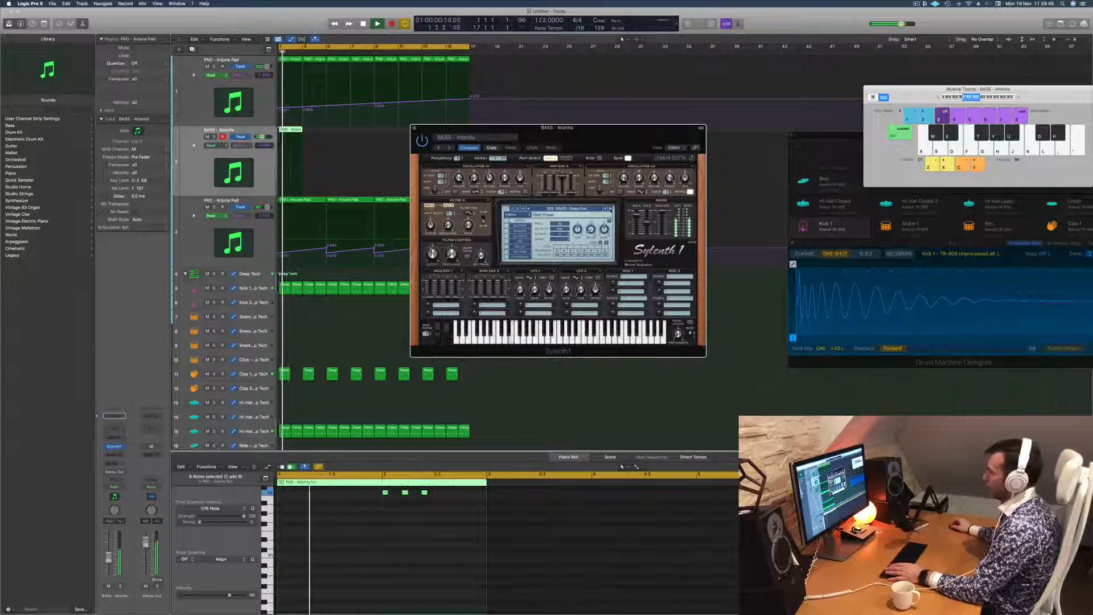
Audition the bass presets after Atlantis one by one, through Chord Bass, restarting playback for each.
{"action": "left_click", "coordinate": [611, 209]}
{"action": "key", "text": "space"}
{"action": "key", "text": "space"}
{"action": "left_click", "coordinate": [611, 209]}
{"action": "key", "text": "space"}
{"action": "key", "text": "space"}
{"action": "left_click", "coordinate": [609, 208]}
{"action": "key", "text": "space"}
{"action": "key", "text": "space"}
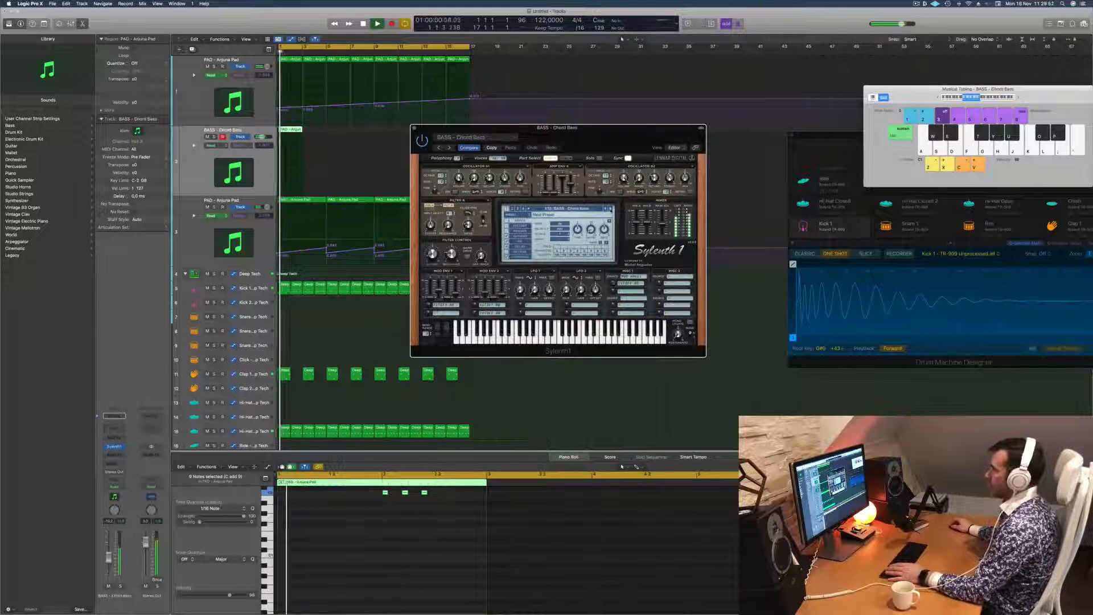
{"action": "left_click", "coordinate": [609, 209]}
{"action": "key", "text": "space"}
{"action": "key", "text": "space"}
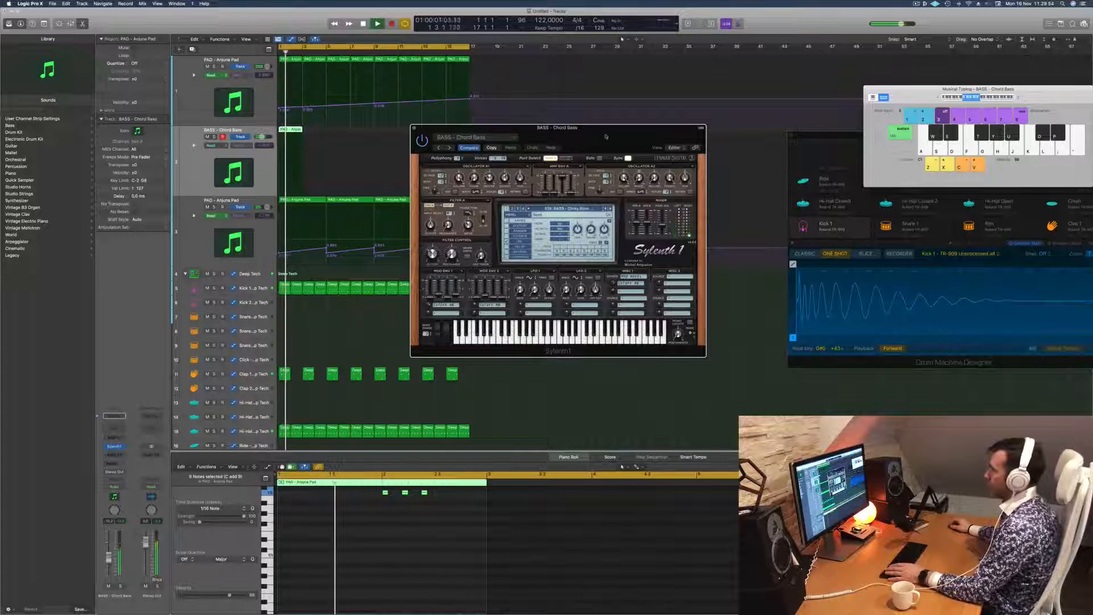
Audition the Crunchy Bass and D-Bass presets on the new track, moving the Sylenth1 window lower.
{"action": "left_click_drag", "start_coordinate": [607, 137], "coordinate": [604, 239]}
{"action": "left_click", "coordinate": [607, 311]}
{"action": "key", "text": "space"}
{"action": "key", "text": "space"}
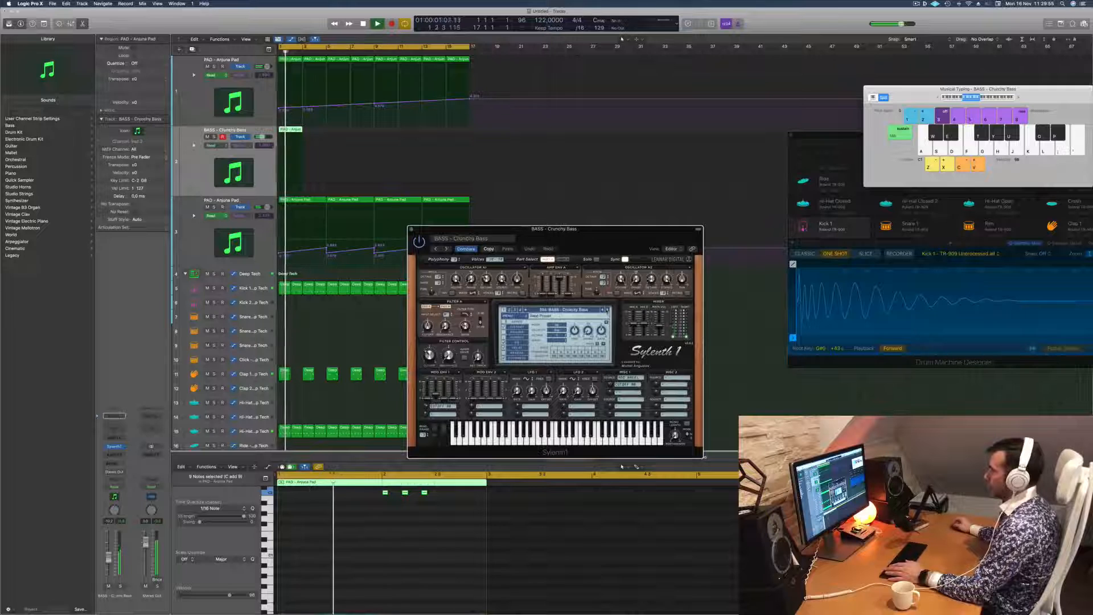
{"action": "left_click", "coordinate": [607, 311]}
{"action": "key", "text": "space"}
{"action": "key", "text": "space"}
{"action": "left_click_drag", "start_coordinate": [611, 238], "coordinate": [610, 215]}
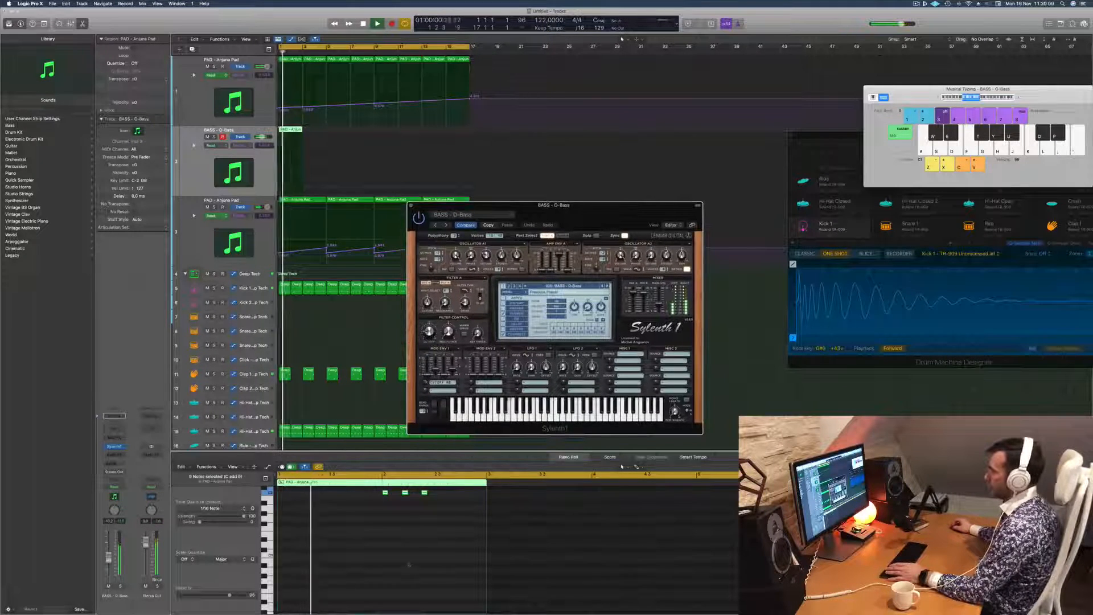
Lengthen all nine notes of the new bass track's region slightly during playback.
{"action": "scroll", "coordinate": [342, 569], "scroll_direction": "up", "scroll_amount": 5}
{"action": "key", "text": "space"}
{"action": "key", "text": "space"}
{"action": "left_click", "coordinate": [318, 572]}
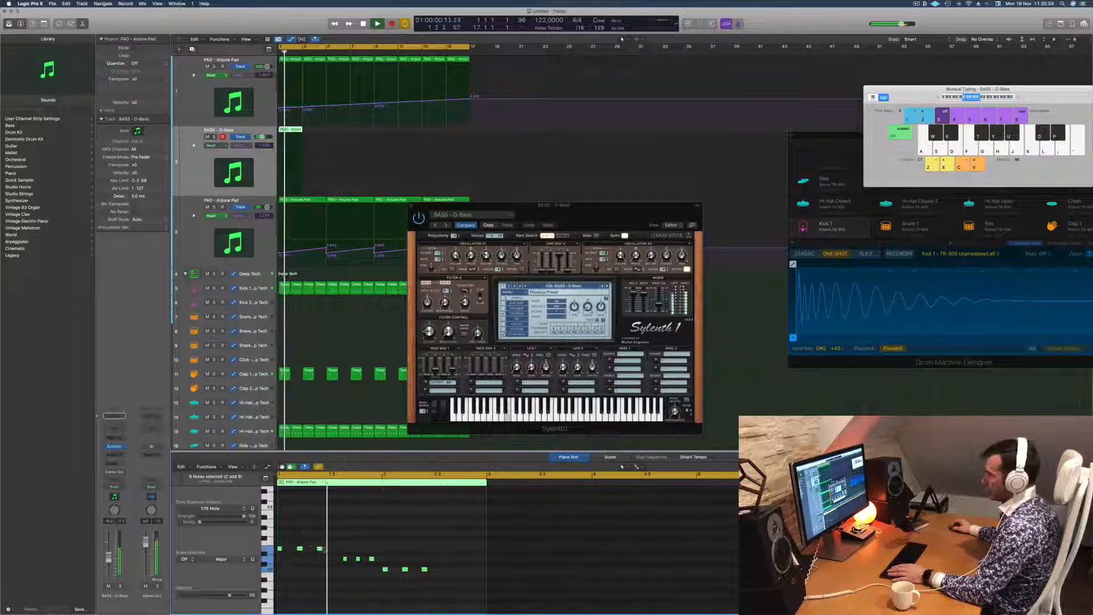
{"action": "left_click_drag", "start_coordinate": [322, 548], "coordinate": [328, 548]}
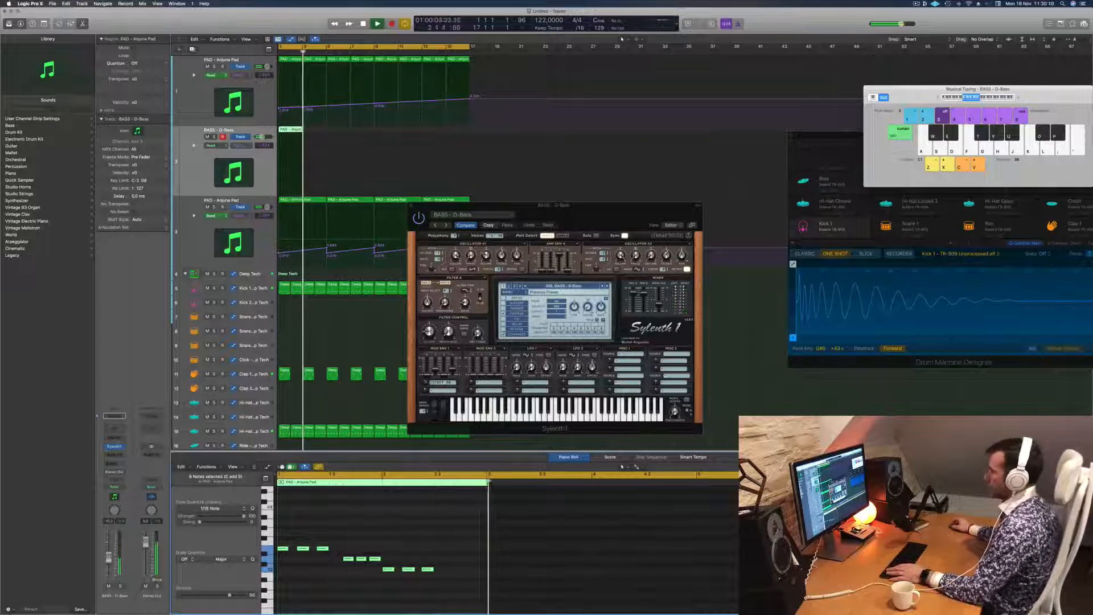
Audition the bass presets after D-Bass with the lengthened notes, including Deep + Dirty and Distorted Bass.
{"action": "left_click_drag", "start_coordinate": [566, 213], "coordinate": [556, 212]}
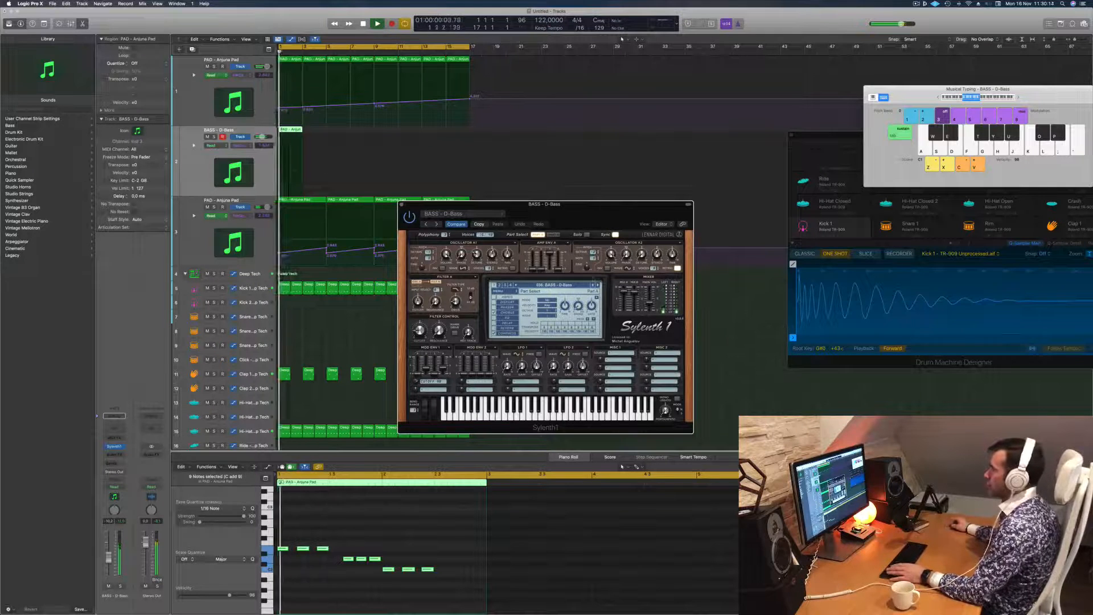
{"action": "left_click", "coordinate": [597, 285]}
{"action": "key", "text": "space"}
{"action": "key", "text": "space"}
{"action": "left_click", "coordinate": [597, 285]}
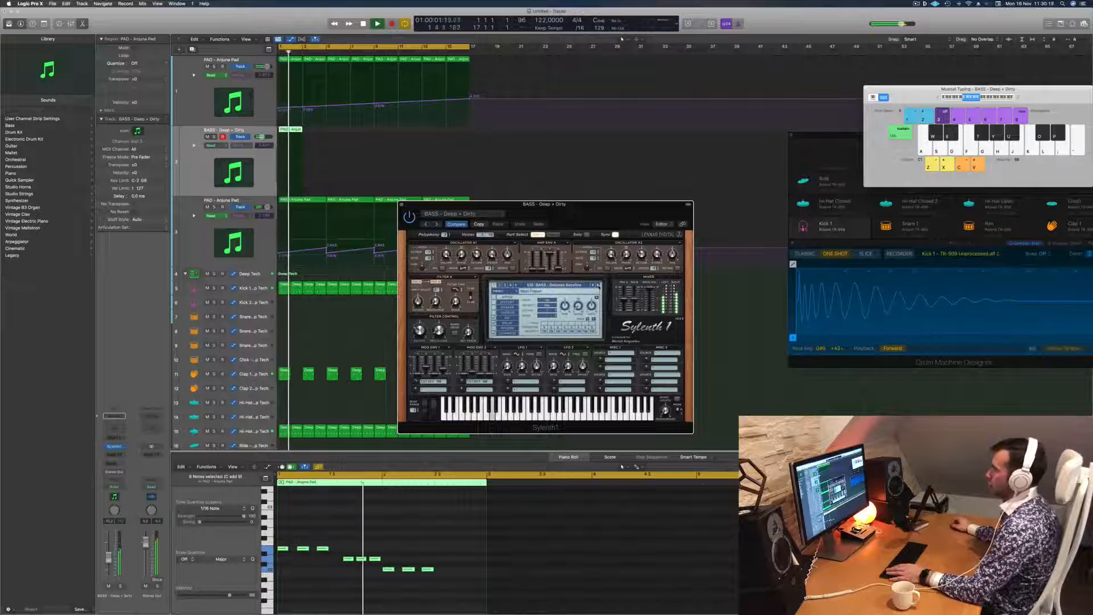
{"action": "left_click", "coordinate": [598, 286]}
{"action": "key", "text": "space"}
{"action": "key", "text": "space"}
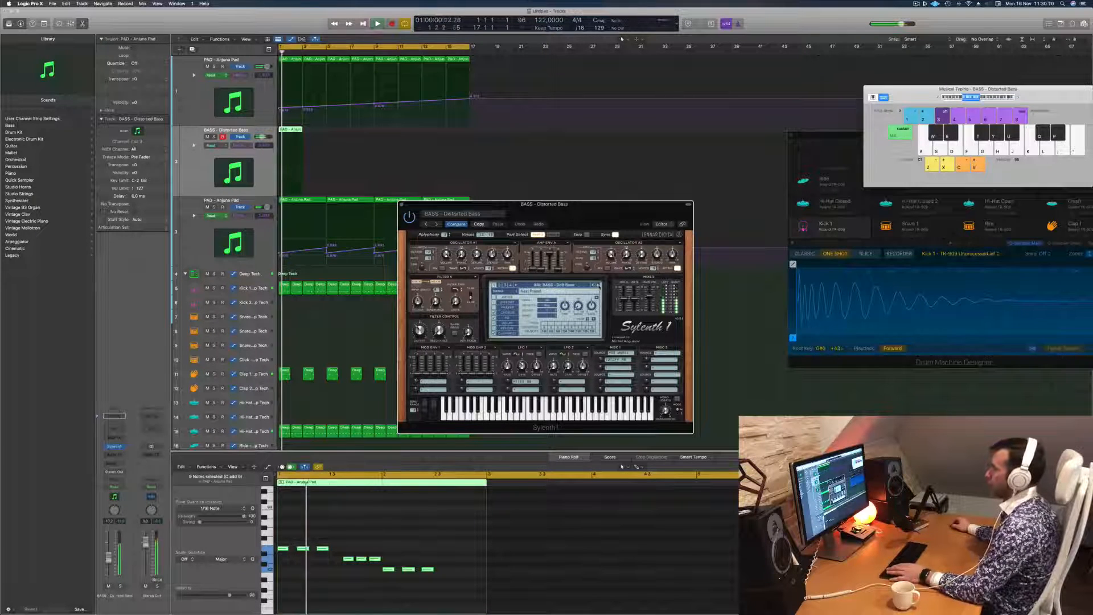
Audition the bass presets following Distorted Bass, including Electro Plucky Bass.
{"action": "left_click", "coordinate": [598, 286]}
{"action": "left_click", "coordinate": [598, 287]}
{"action": "key", "text": "space"}
{"action": "key", "text": "space"}
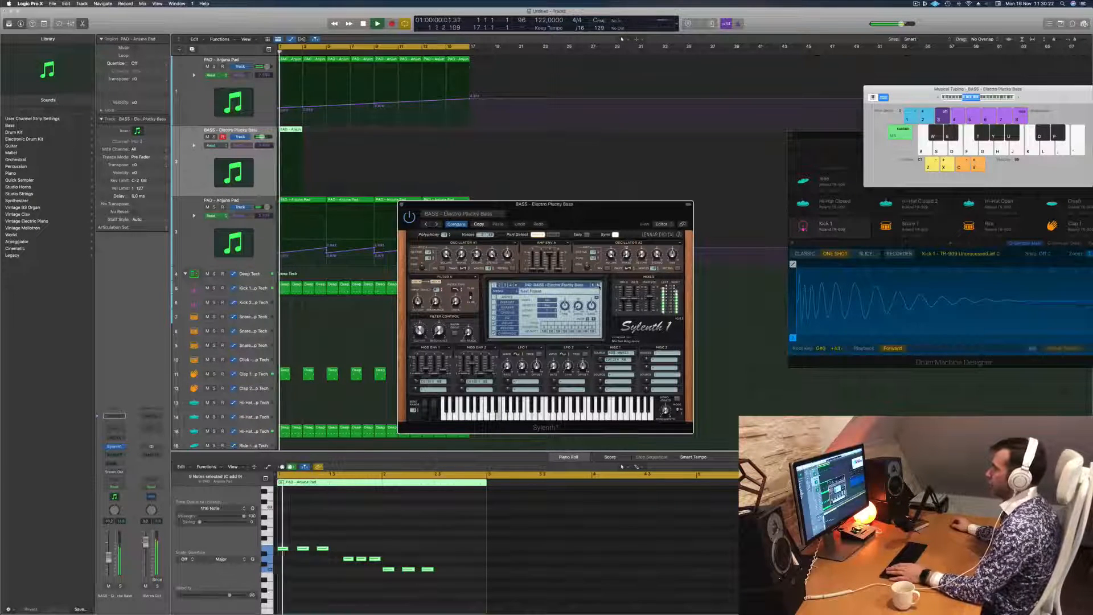
{"action": "key", "text": "space"}
{"action": "key", "text": "space"}
{"action": "left_click", "coordinate": [598, 286]}
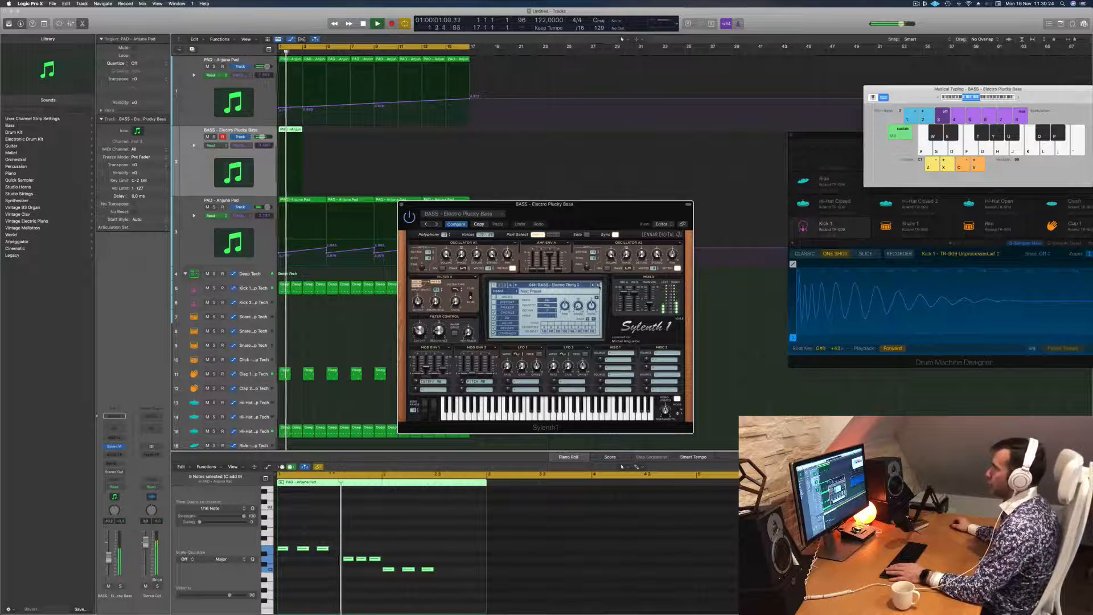
{"action": "left_click", "coordinate": [598, 286]}
{"action": "left_click", "coordinate": [599, 287]}
{"action": "key", "text": "space"}
{"action": "key", "text": "space"}
Continue auditioning Sylenth1 bass presets, including Fat Chorus Bass and Felicity.
{"action": "left_click", "coordinate": [598, 286]}
{"action": "left_click", "coordinate": [598, 286]}
{"action": "left_click", "coordinate": [598, 287]}
{"action": "left_click", "coordinate": [598, 287]}
{"action": "key", "text": "space"}
{"action": "key", "text": "space"}
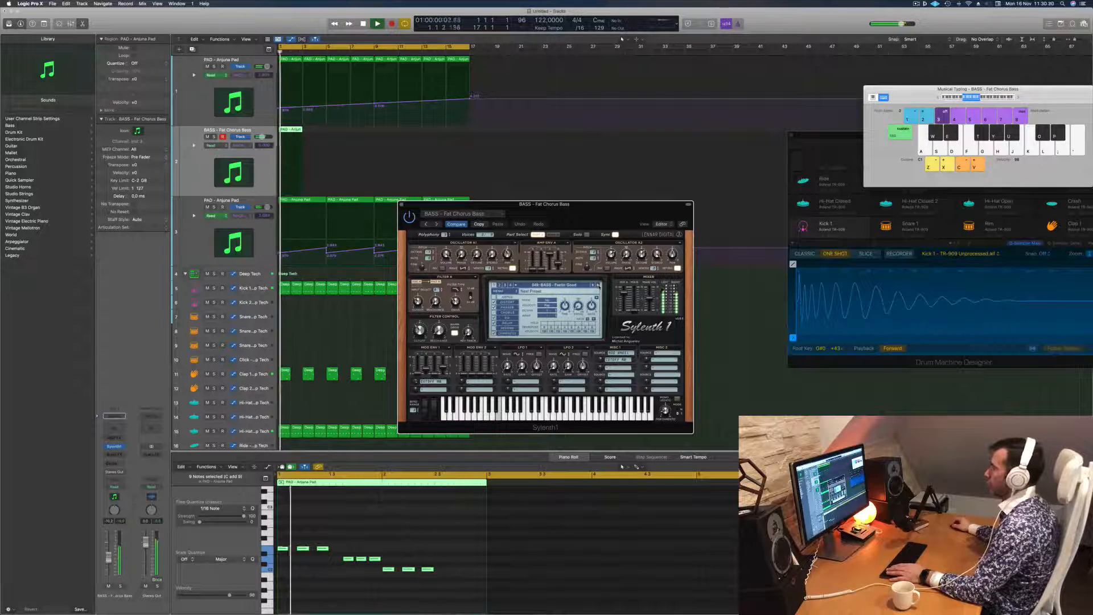
{"action": "left_click", "coordinate": [598, 287]}
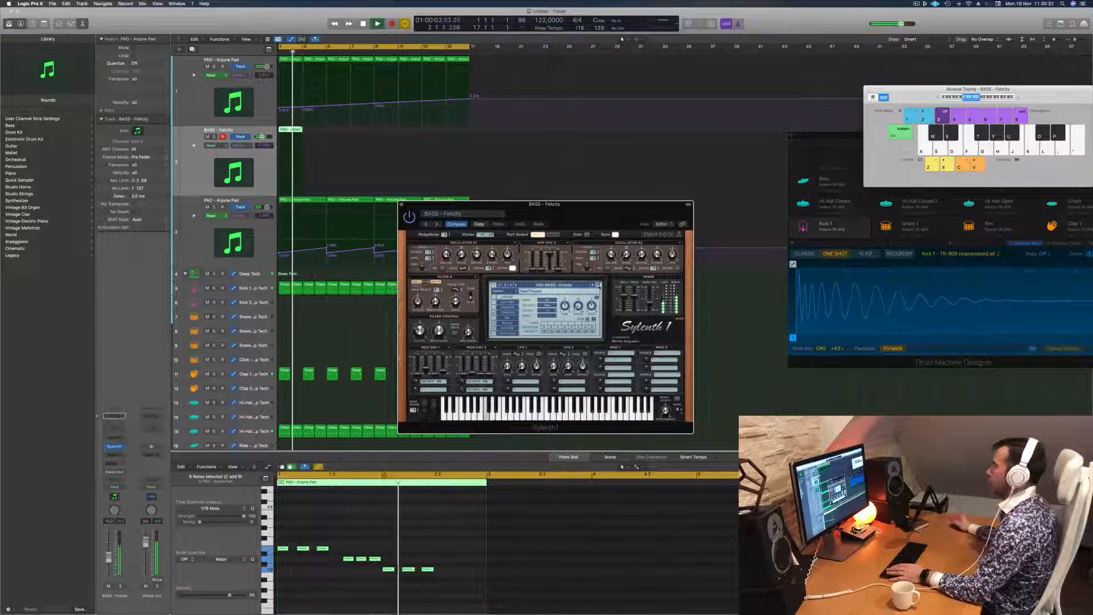
{"action": "key", "text": "space"}
{"action": "key", "text": "space"}
Audition the bass presets after Felicity through Long Bass, restarting playback for each.
{"action": "left_click", "coordinate": [598, 286]}
{"action": "left_click", "coordinate": [599, 287]}
{"action": "key", "text": "space"}
{"action": "key", "text": "space"}
{"action": "left_click", "coordinate": [598, 286]}
{"action": "key", "text": "space"}
{"action": "key", "text": "space"}
{"action": "left_click", "coordinate": [598, 286]}
{"action": "key", "text": "space"}
{"action": "key", "text": "space"}
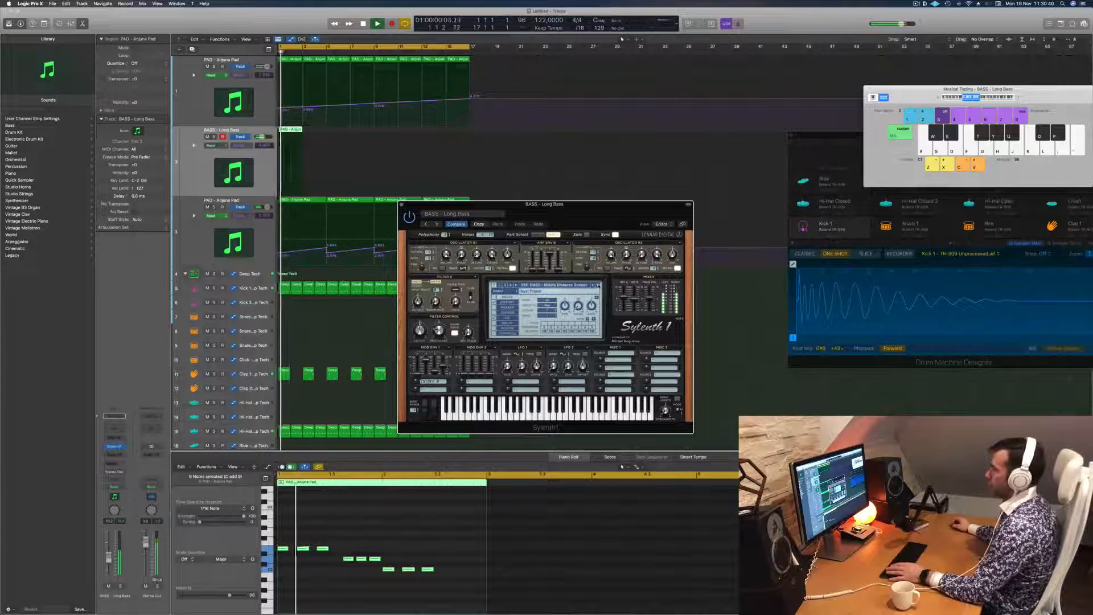
Audition the presets after Long Bass, including Moog Style Bass and Plucky Bass 1.
{"action": "left_click", "coordinate": [598, 287]}
{"action": "left_click", "coordinate": [598, 285]}
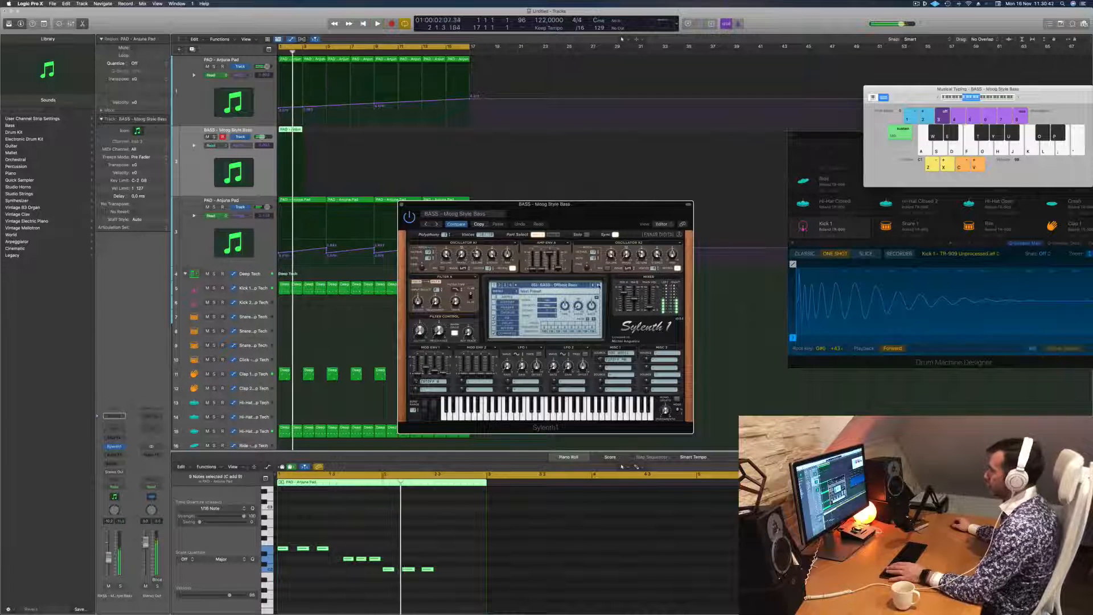
{"action": "left_click", "coordinate": [598, 286]}
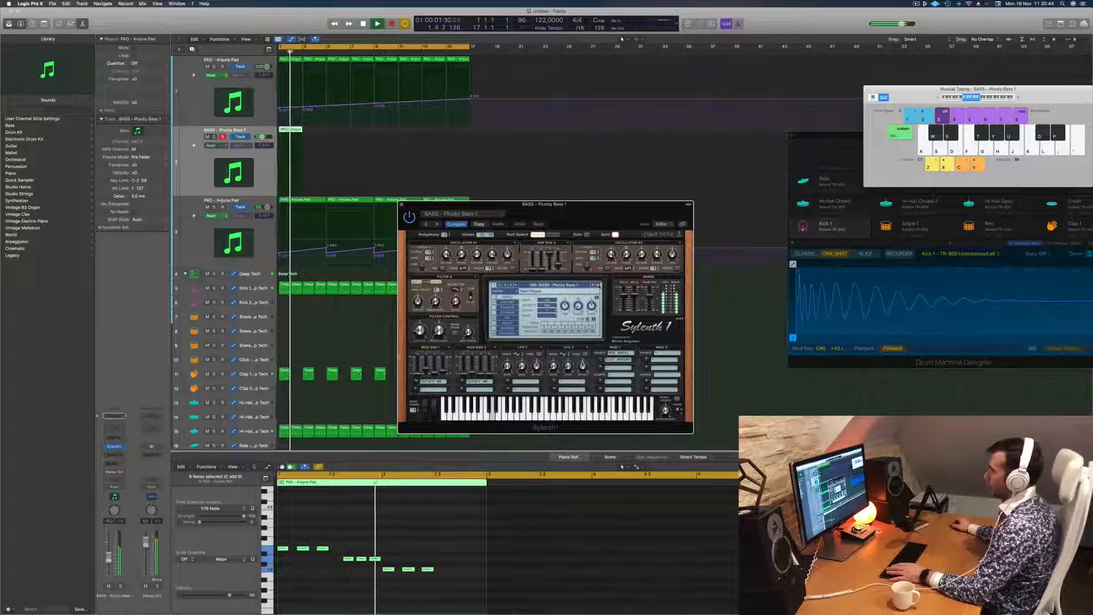
{"action": "key", "text": "space"}
{"action": "key", "text": "space"}
Step past Pointed Bass and load the BASS - Robot Religion preset on the new track.
{"action": "left_click", "coordinate": [598, 285]}
{"action": "left_click", "coordinate": [598, 285]}
{"action": "left_click", "coordinate": [598, 285]}
{"action": "key", "text": "space"}
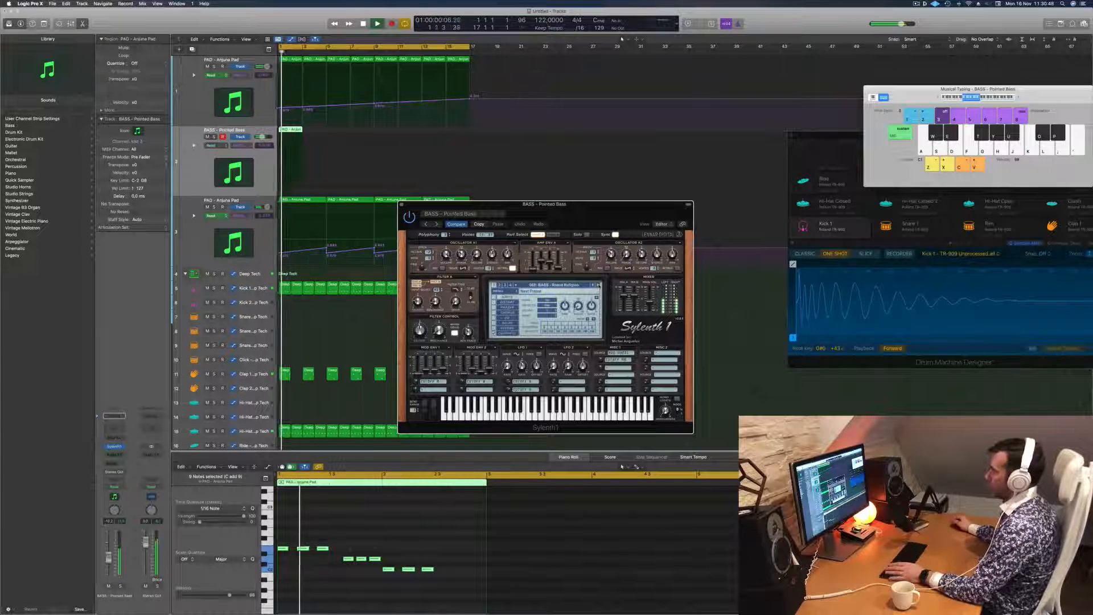
{"action": "left_click", "coordinate": [598, 285]}
{"action": "left_click_drag", "start_coordinate": [547, 203], "coordinate": [572, 186]}
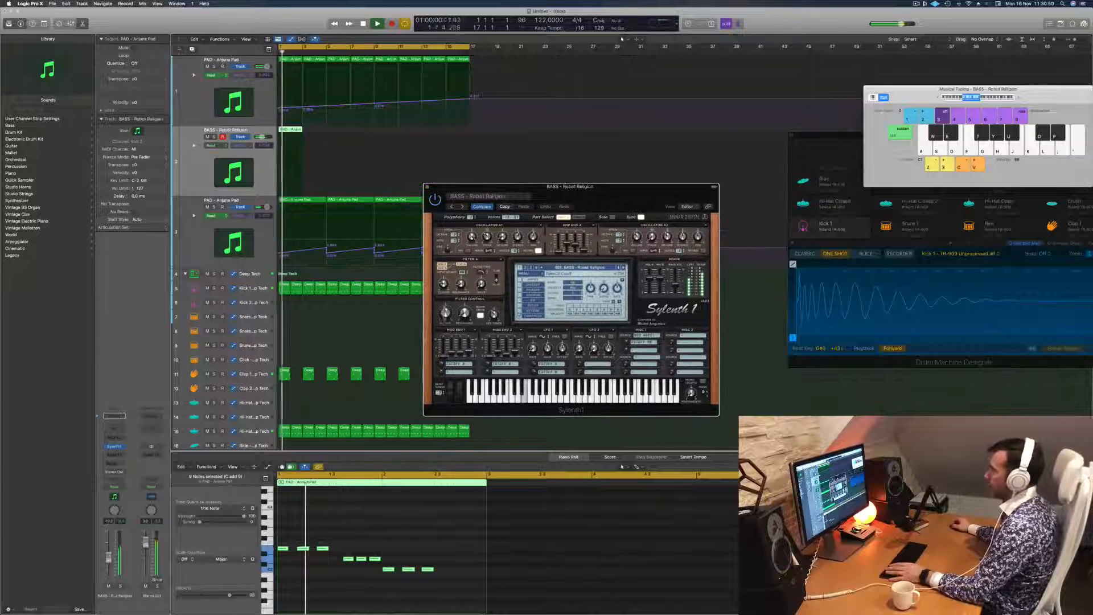
Adjust the filter control cutoff of the Robot Religion preset and replay the region from the start.
{"action": "left_click_drag", "start_coordinate": [444, 323], "coordinate": [444, 323]}
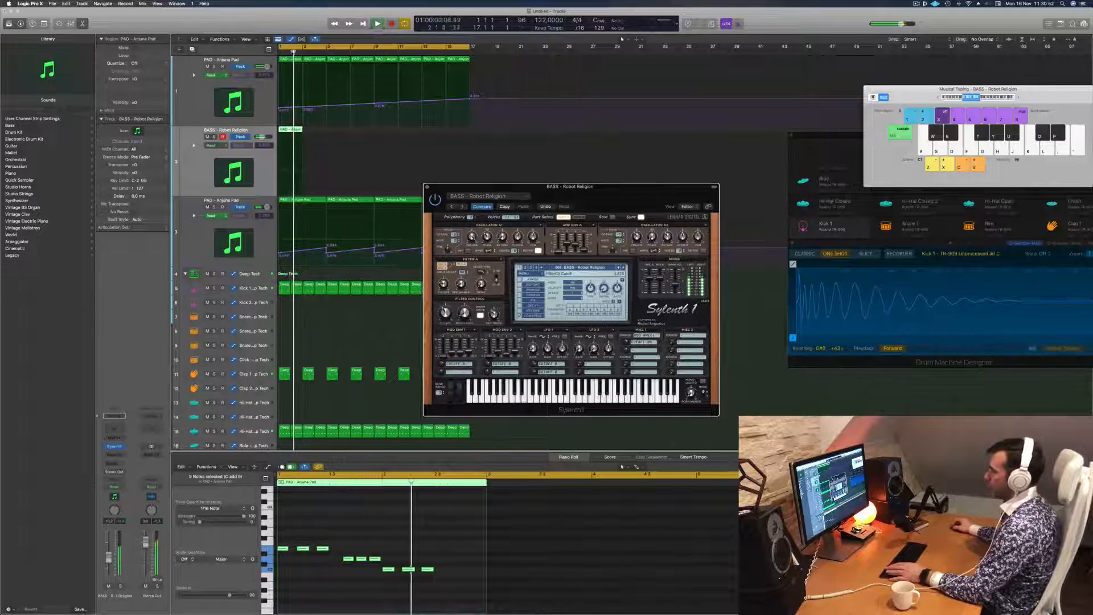
{"action": "left_click", "coordinate": [348, 559]}
{"action": "key", "text": "space"}
{"action": "key", "text": "space"}
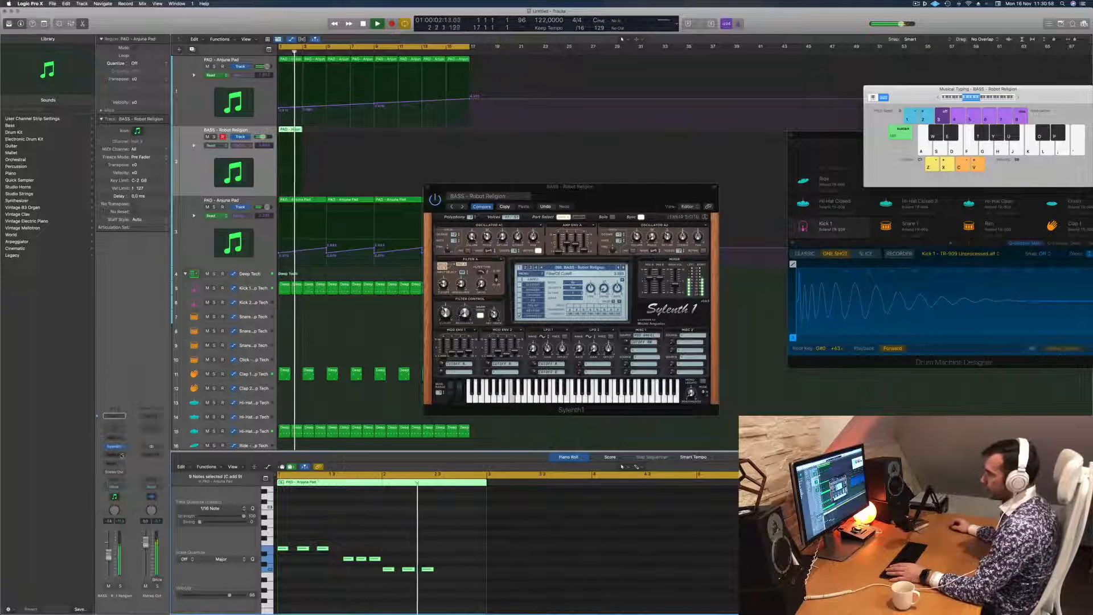
{"action": "left_click", "coordinate": [121, 438]}
{"action": "left_click", "coordinate": [121, 439]}
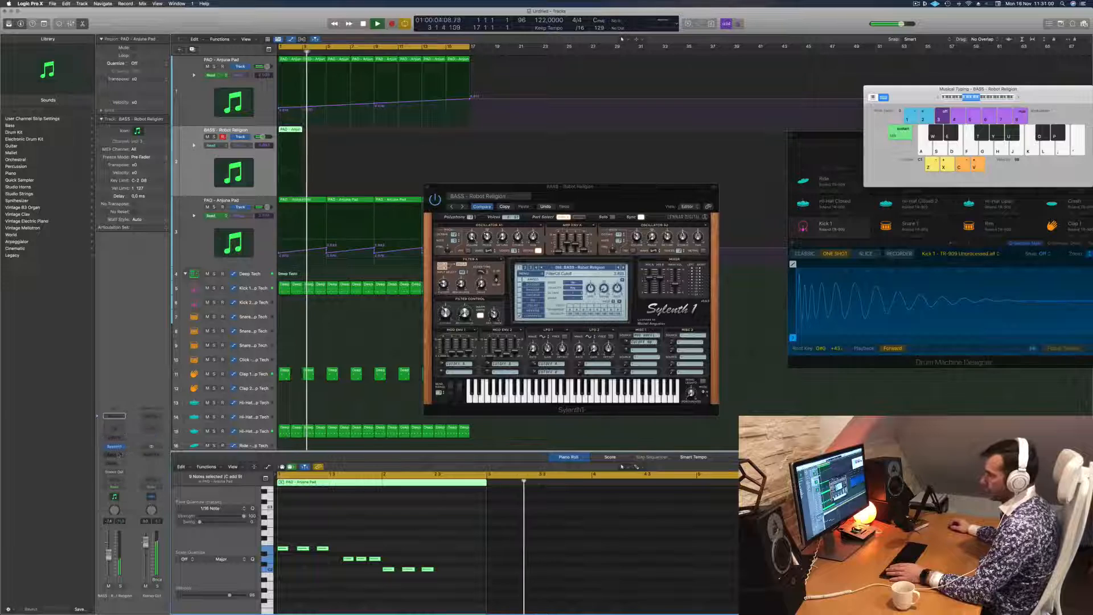
Insert a Compressor on the Robot Religion bass track, side-chain it to Kick 1 - Deep Tech, and replay from the start.
{"action": "left_click", "coordinate": [117, 454]}
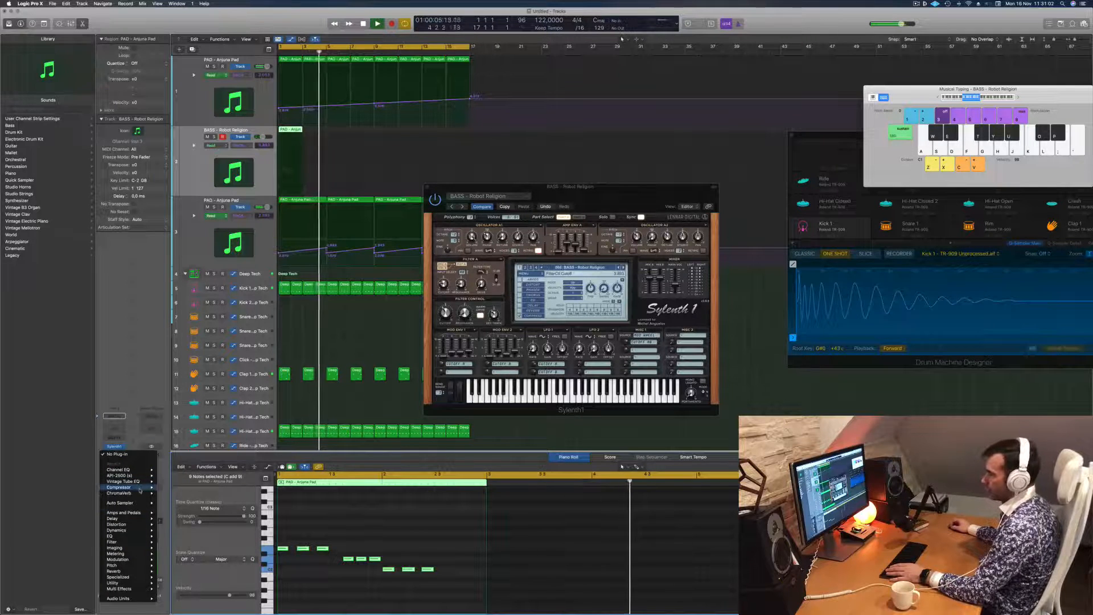
{"action": "left_click", "coordinate": [171, 487]}
{"action": "left_click_drag", "start_coordinate": [643, 103], "coordinate": [810, 95]}
{"action": "left_click", "coordinate": [810, 94]}
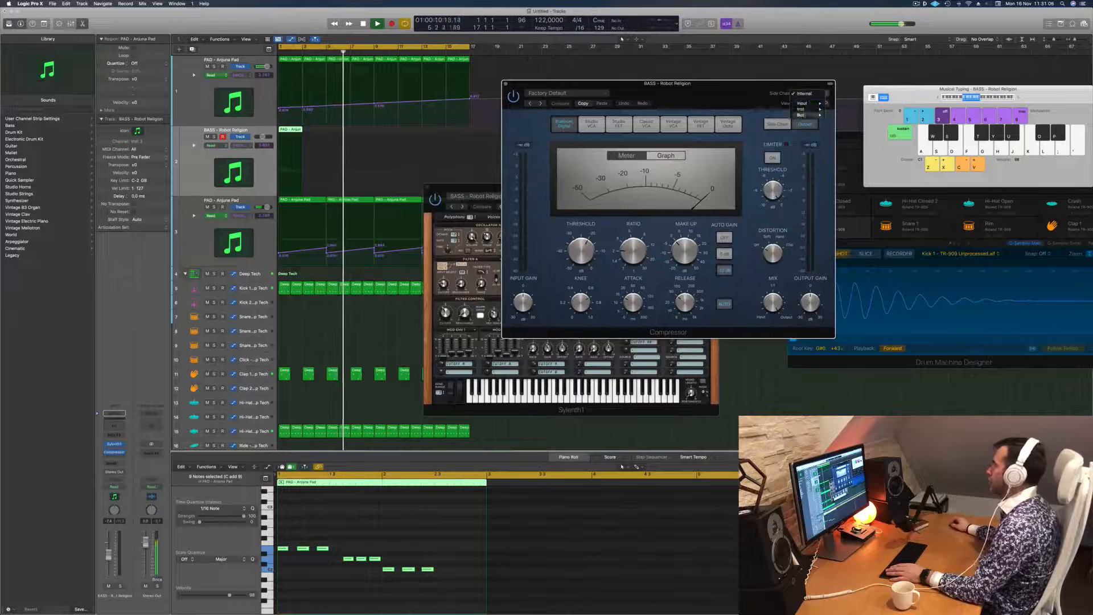
{"action": "mouse_move", "coordinate": [804, 110]}
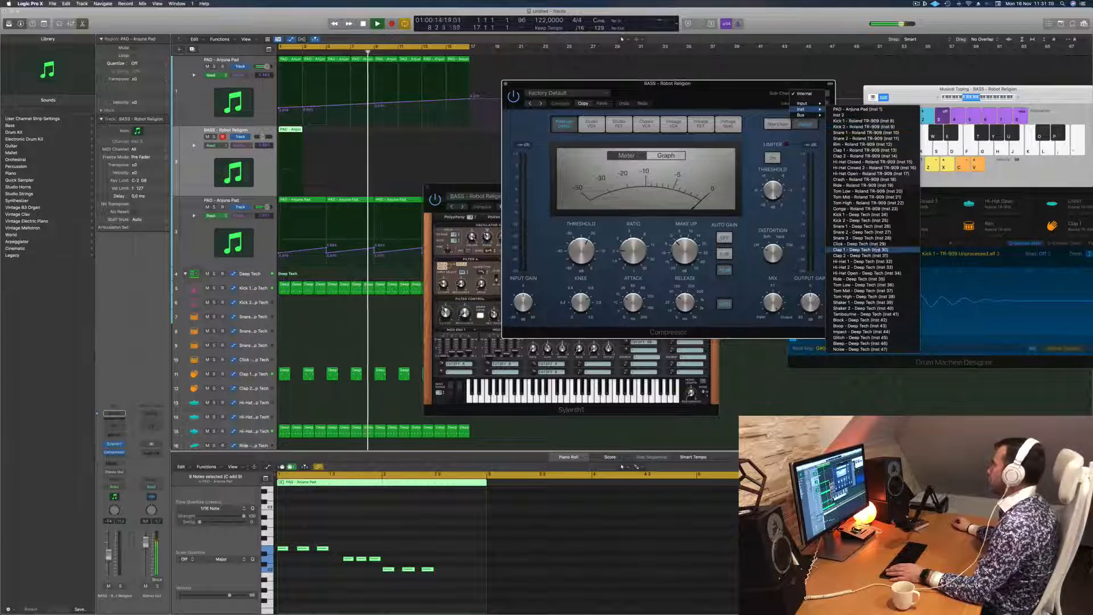
{"action": "left_click", "coordinate": [879, 216]}
{"action": "left_click_drag", "start_coordinate": [720, 90], "coordinate": [762, 92]}
{"action": "key", "text": "space"}
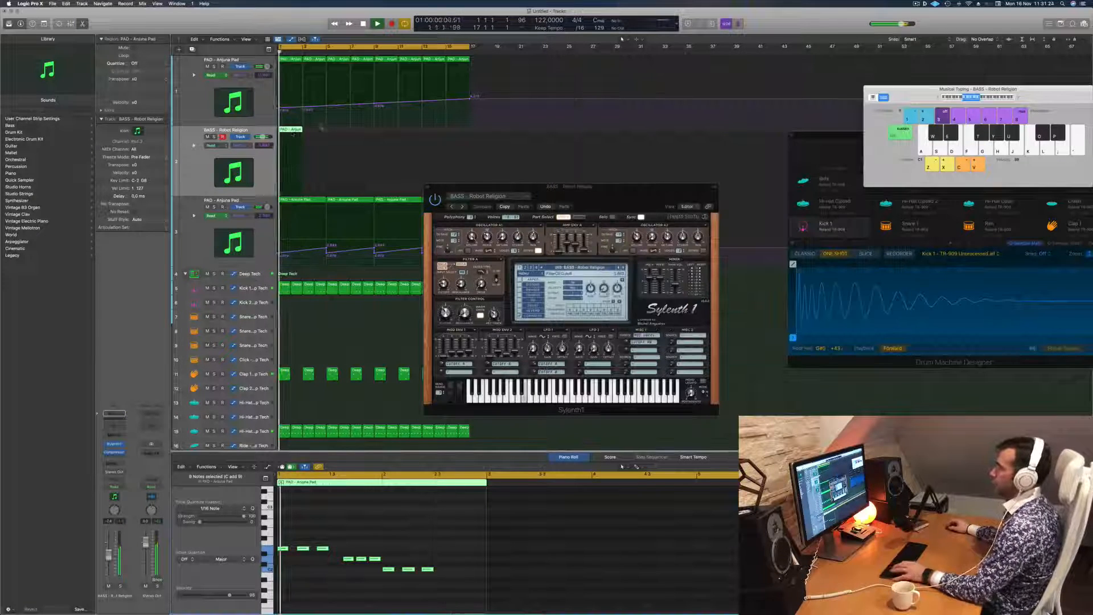
Copy the bass region repeatedly along its track to fill the loop up to bar 17.
{"action": "left_click_drag", "start_coordinate": [289, 130], "coordinate": [314, 134]}
{"action": "key", "text": "super+z"}
{"action": "mouse_move", "coordinate": [341, 150]}
{"action": "left_mouse_down"}
{"action": "mouse_move", "coordinate": [290, 136]}
{"action": "mouse_move", "coordinate": [338, 134]}
{"action": "left_mouse_up"}
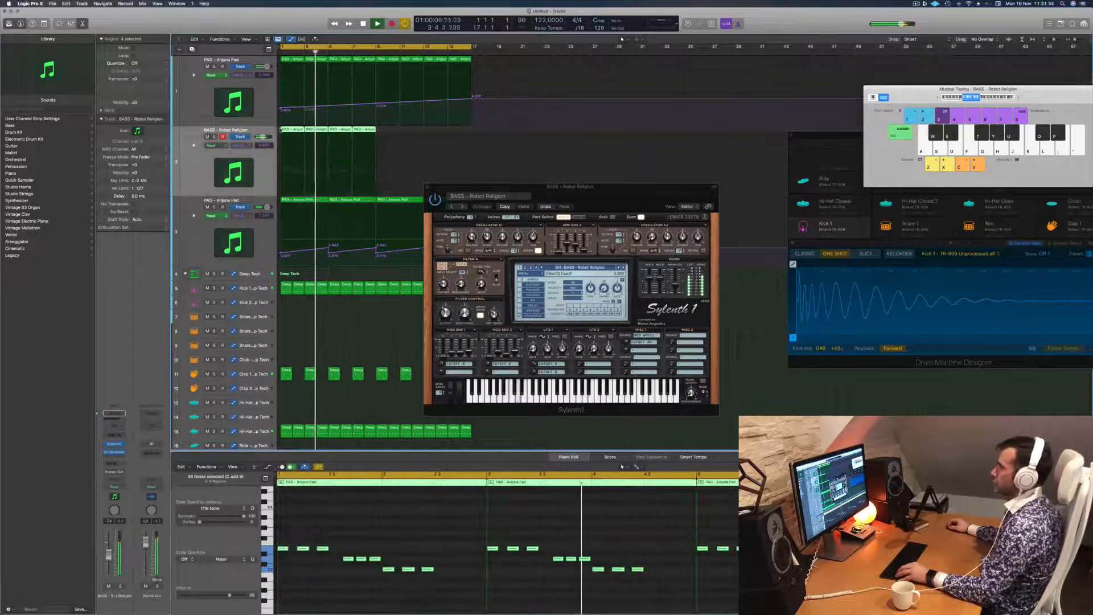
{"action": "key", "text": "super+r"}
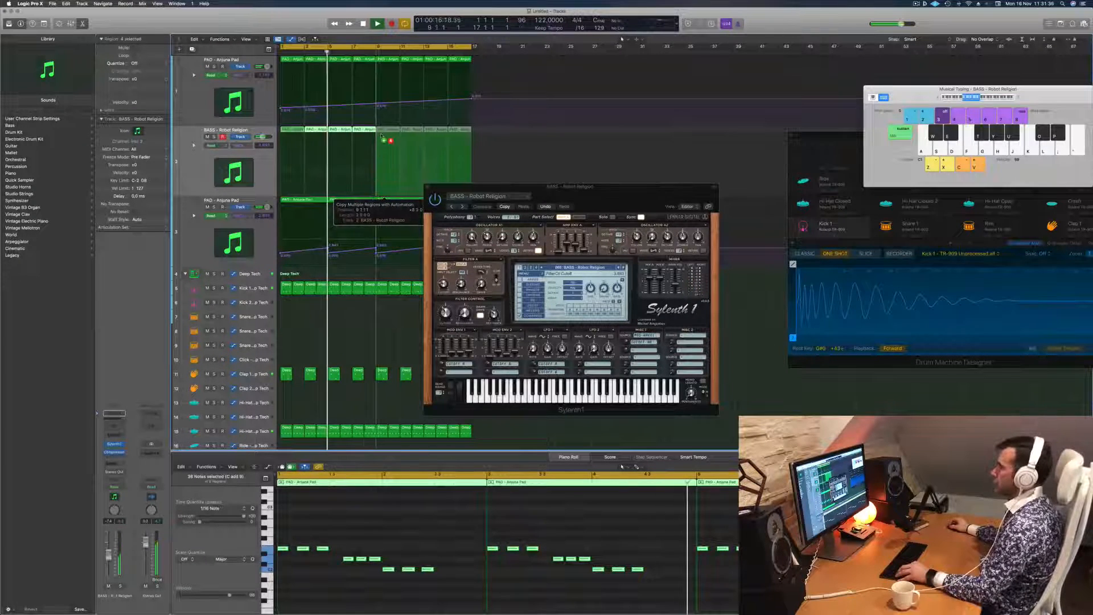
{"action": "key", "text": "space"}
{"action": "key", "text": "space"}
Replay the first bass region and lengthen its last note in the piano roll.
{"action": "left_click", "coordinate": [292, 134]}
{"action": "key", "text": "space"}
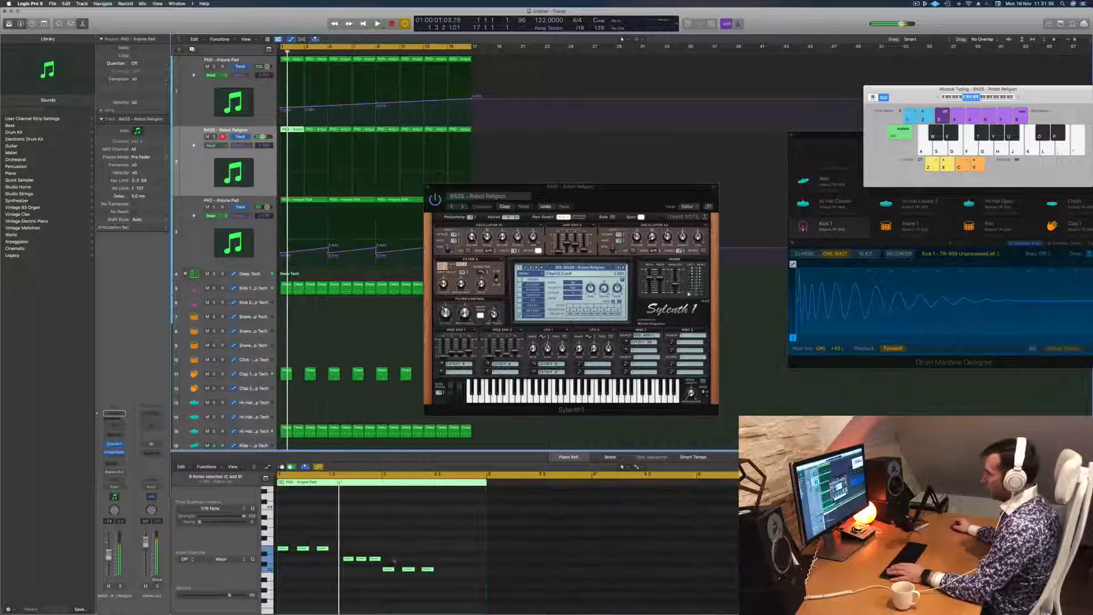
{"action": "left_click", "coordinate": [450, 549]}
{"action": "left_click_drag", "start_coordinate": [433, 568], "coordinate": [458, 569]}
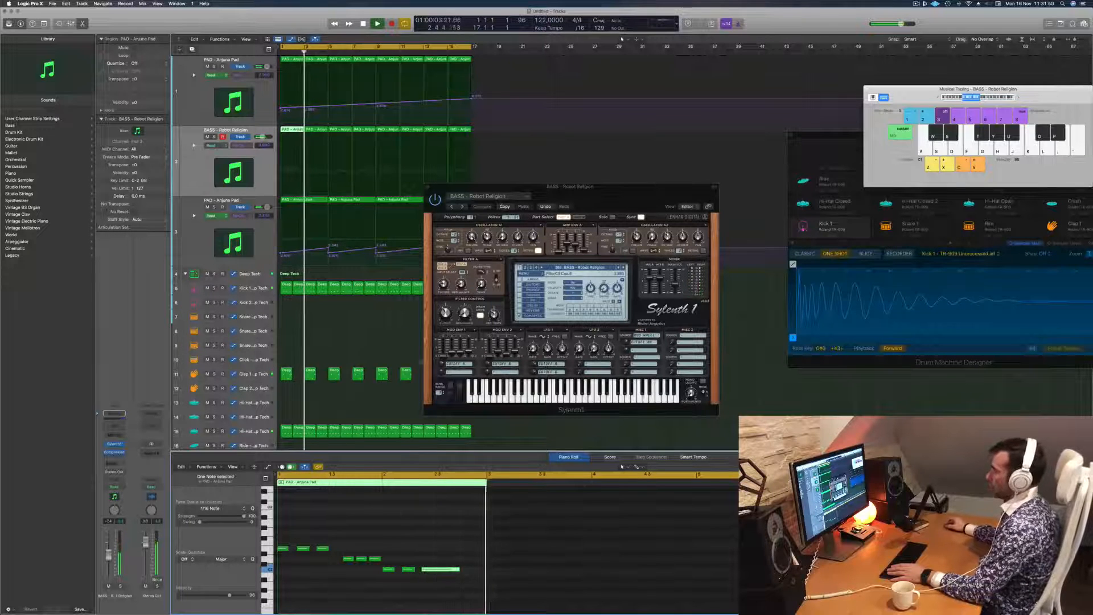
Delete the other bass regions, fill the track up to bar 17 with copies of the edited first region, and play the loop.
{"action": "left_click_drag", "start_coordinate": [487, 132], "coordinate": [335, 132]}
{"action": "key", "text": "Delete"}
{"action": "key", "text": "super+r"}
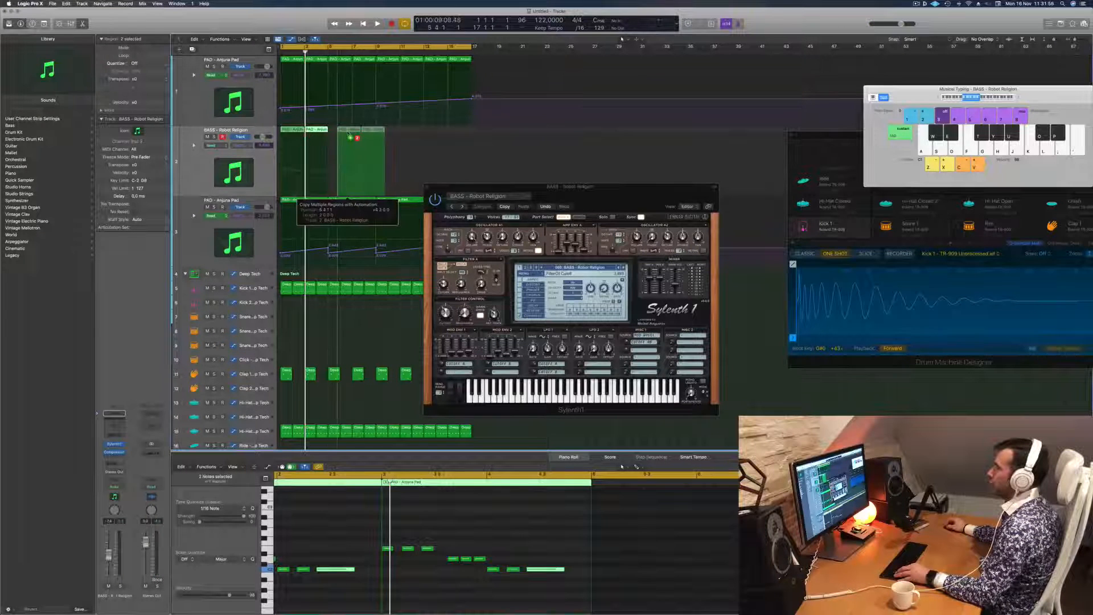
{"action": "left_click_drag", "start_coordinate": [291, 131], "coordinate": [388, 135]}
{"action": "key", "text": "space"}
{"action": "key", "text": "super+Left"}
{"action": "key", "text": "super+Left"}
{"action": "key", "text": "super+Left"}
{"action": "left_click_drag", "start_coordinate": [597, 200], "coordinate": [655, 198]}
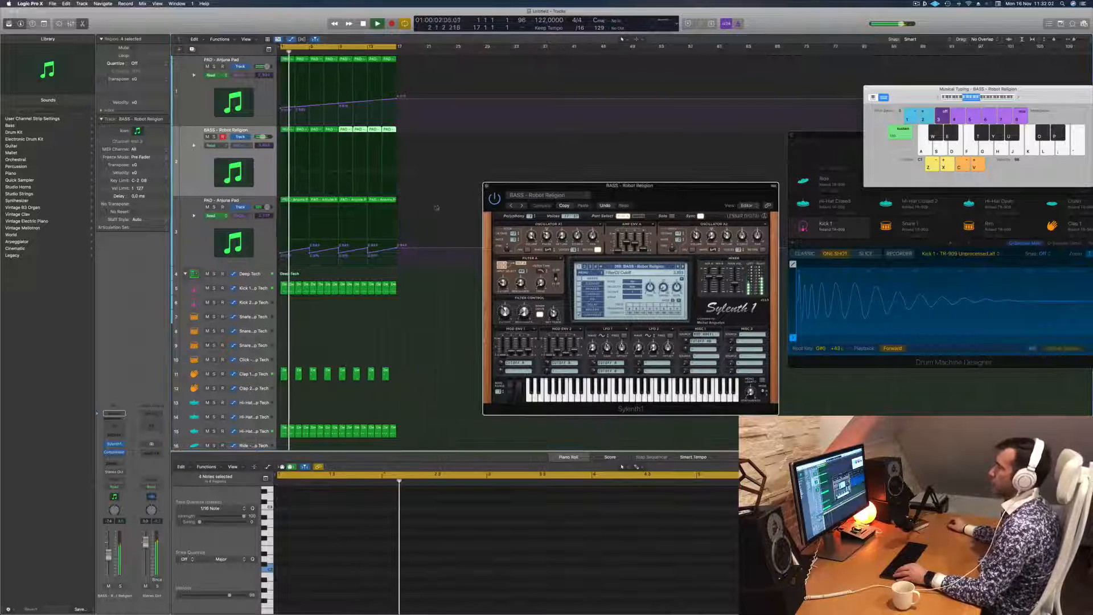
{"action": "key", "text": "super+Right"}
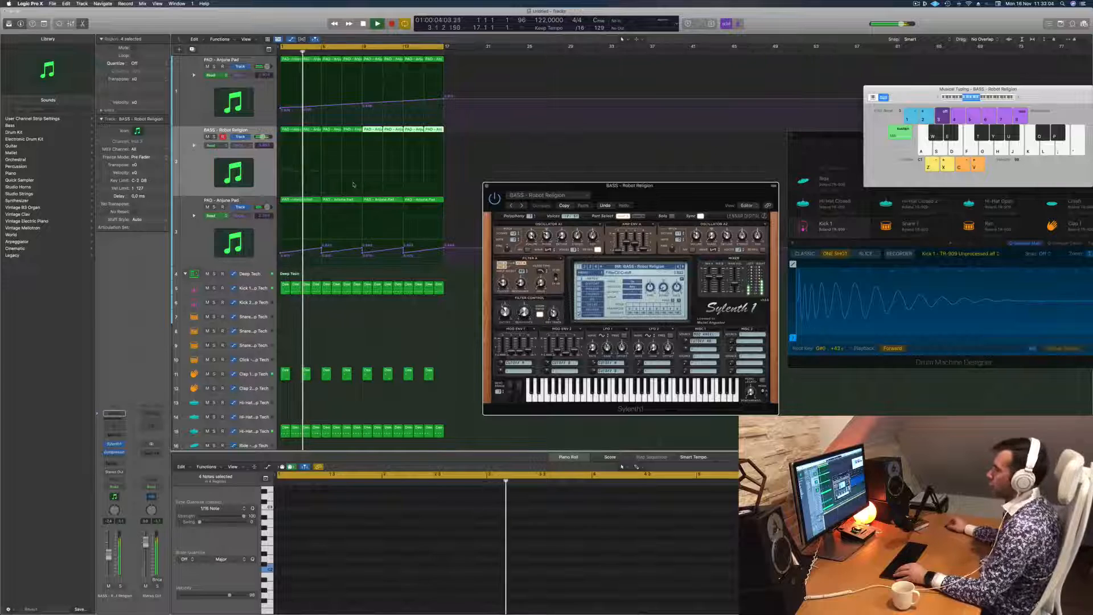
Duplicate the Robot Religion bass track with its instrument and copy the first bass region onto the new track.
{"action": "left_click", "coordinate": [201, 159]}
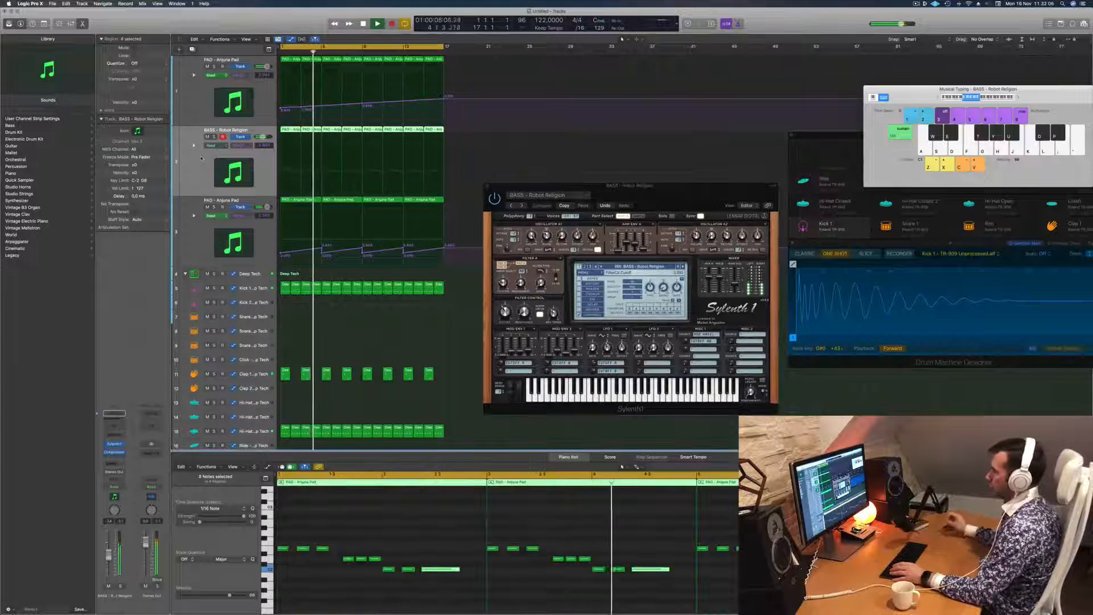
{"action": "key", "text": "Return"}
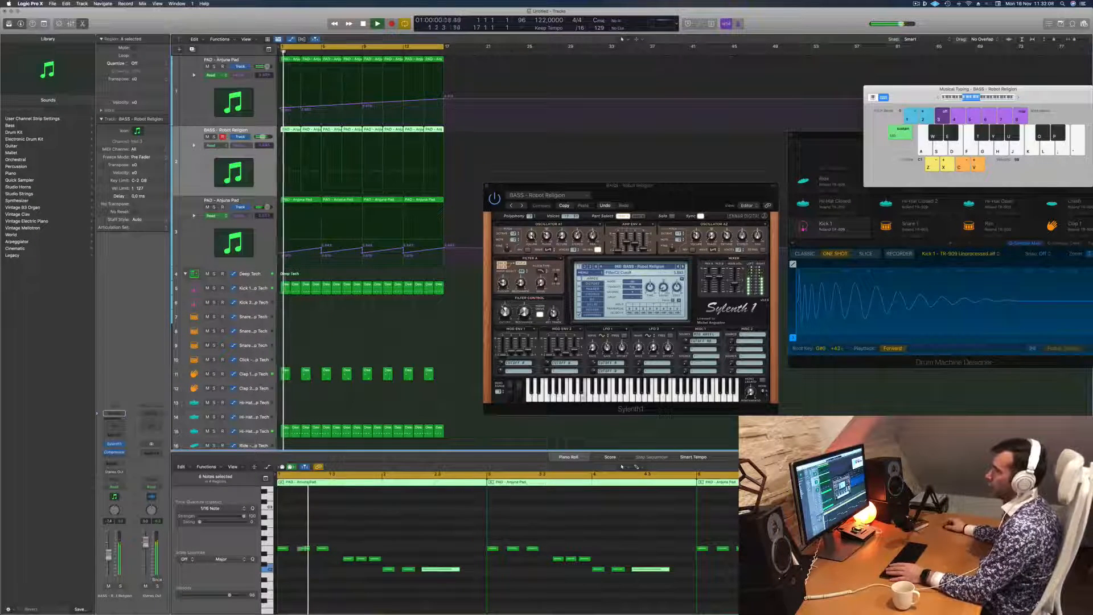
{"action": "key", "text": "super+d"}
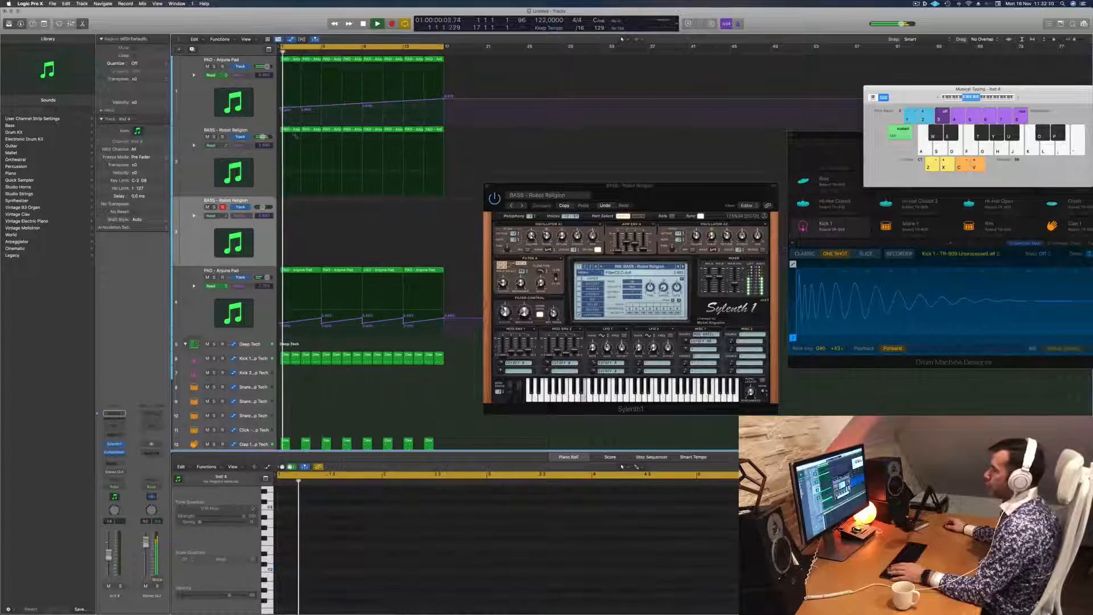
{"action": "left_click", "coordinate": [284, 130]}
{"action": "left_click_drag", "start_coordinate": [284, 129], "coordinate": [283, 202]}
Reduce the copied region to one short note at its end and repeat it across the new bass track to bar 17.
{"action": "left_click_drag", "start_coordinate": [283, 539], "coordinate": [413, 605]}
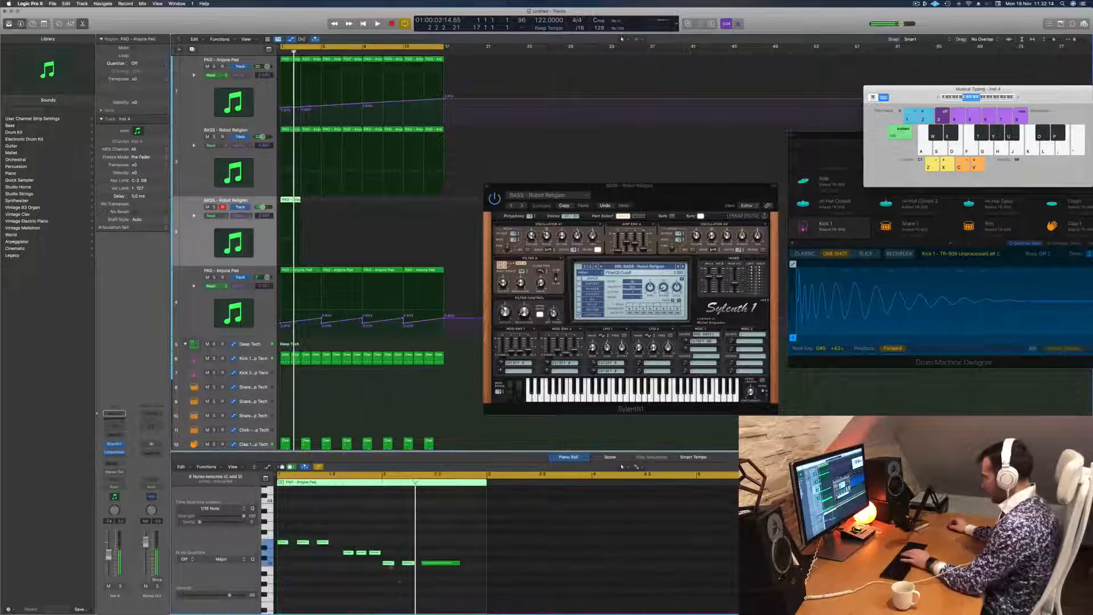
{"action": "left_click_drag", "start_coordinate": [462, 566], "coordinate": [483, 566]}
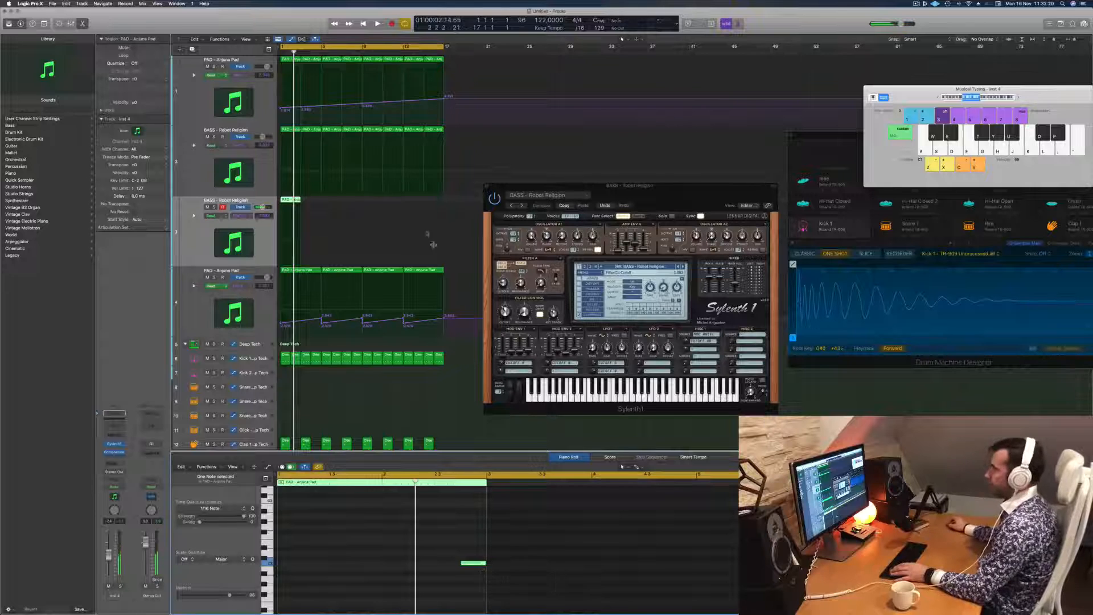
{"action": "scroll", "coordinate": [334, 530], "scroll_direction": "up", "scroll_amount": 1}
{"action": "left_click_drag", "start_coordinate": [290, 203], "coordinate": [335, 205]}
{"action": "left_click", "coordinate": [293, 201], "text": "shift"}
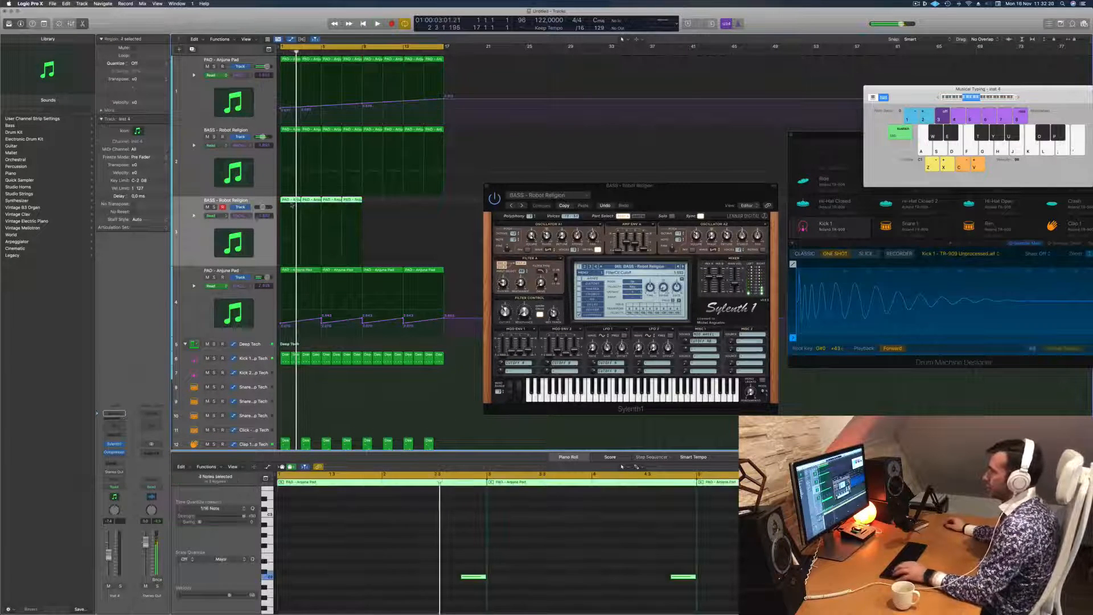
{"action": "left_click_drag", "start_coordinate": [292, 203], "coordinate": [391, 207]}
Play the loop with both bass tracks, close the original bass track's Sylenth1 window, and restart playback.
{"action": "key", "text": "space"}
{"action": "left_click_drag", "start_coordinate": [651, 186], "coordinate": [594, 164]}
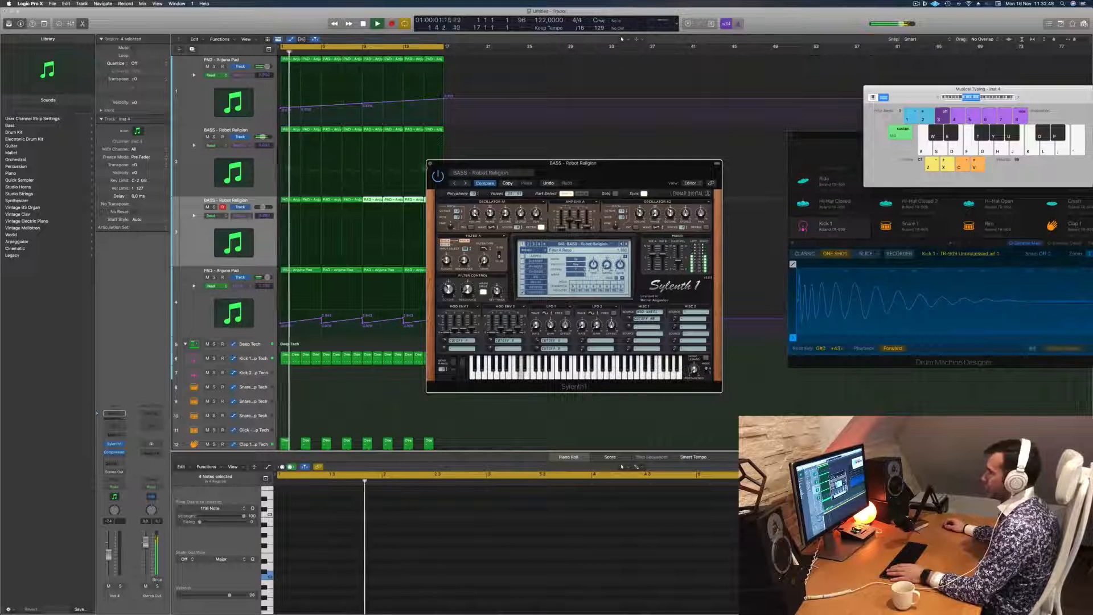
{"action": "left_click", "coordinate": [430, 163]}
{"action": "key", "text": "Return"}
{"action": "left_click", "coordinate": [256, 231]}
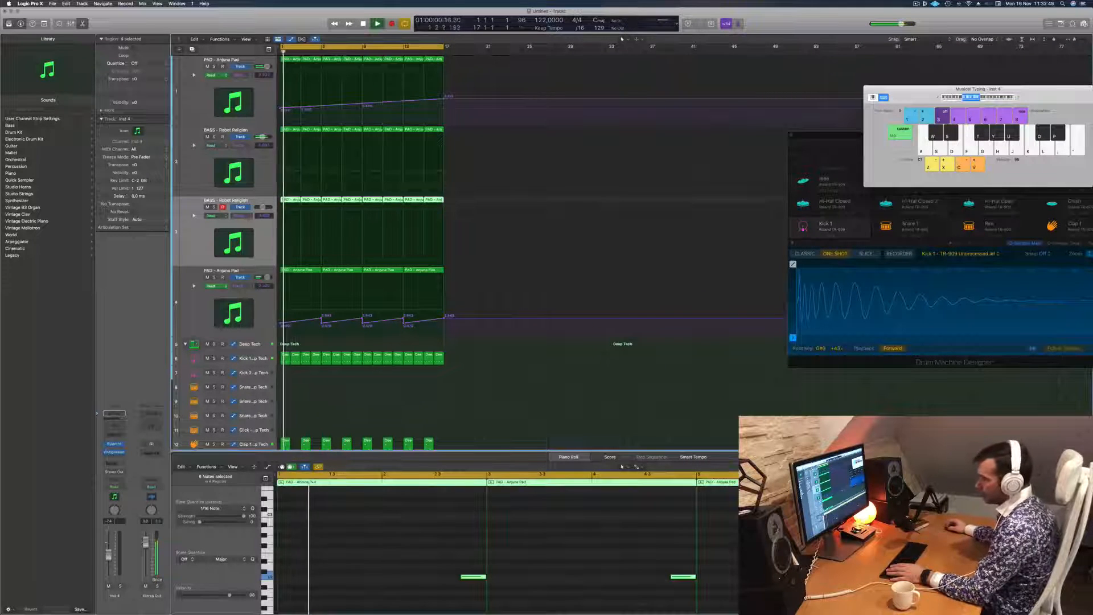
Open Sylenth1 on the new bass track and audition the presets from Rush to Show Me.
{"action": "left_click", "coordinate": [114, 444]}
{"action": "left_click_drag", "start_coordinate": [528, 104], "coordinate": [620, 163]}
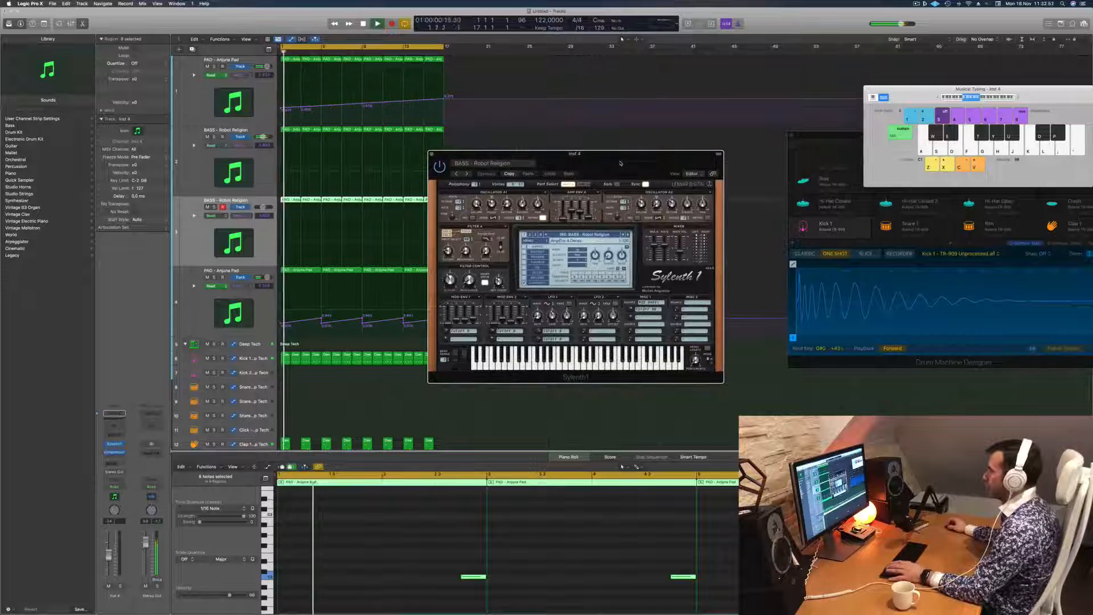
{"action": "left_click", "coordinate": [628, 234]}
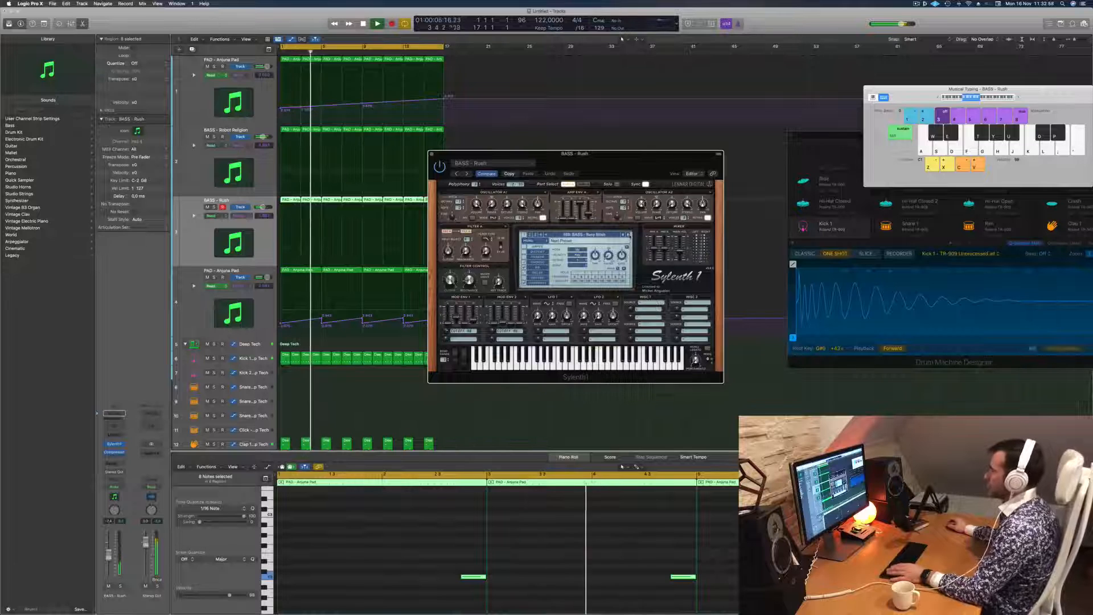
{"action": "left_click", "coordinate": [628, 234]}
{"action": "left_click", "coordinate": [629, 234]}
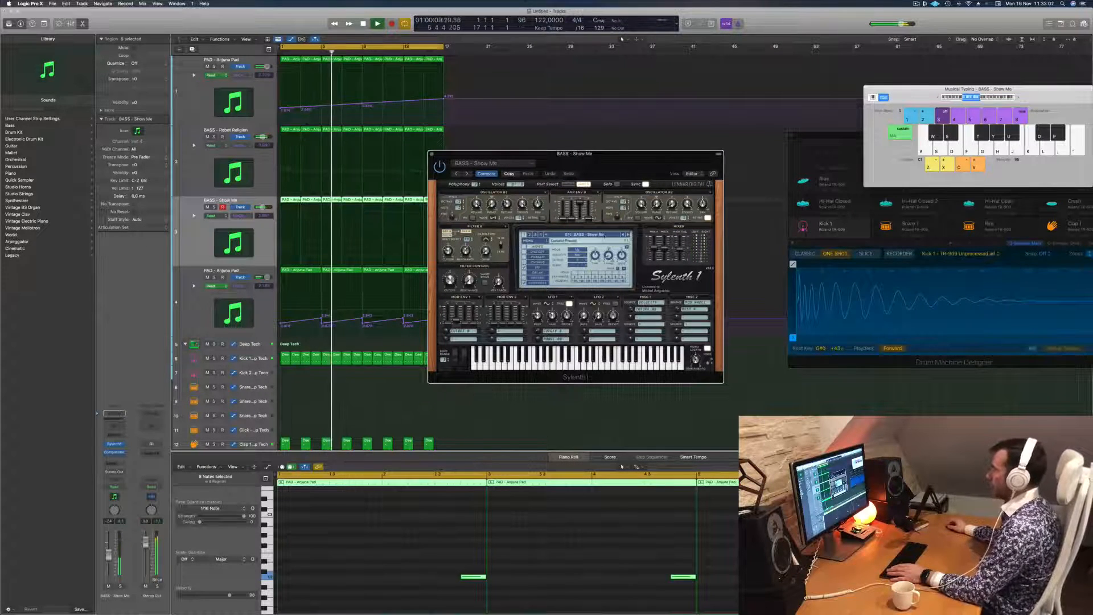
Audition BASS - Acid Bass and BASS - Zeppelin from the preset list on the new bass track.
{"action": "left_click", "coordinate": [604, 235]}
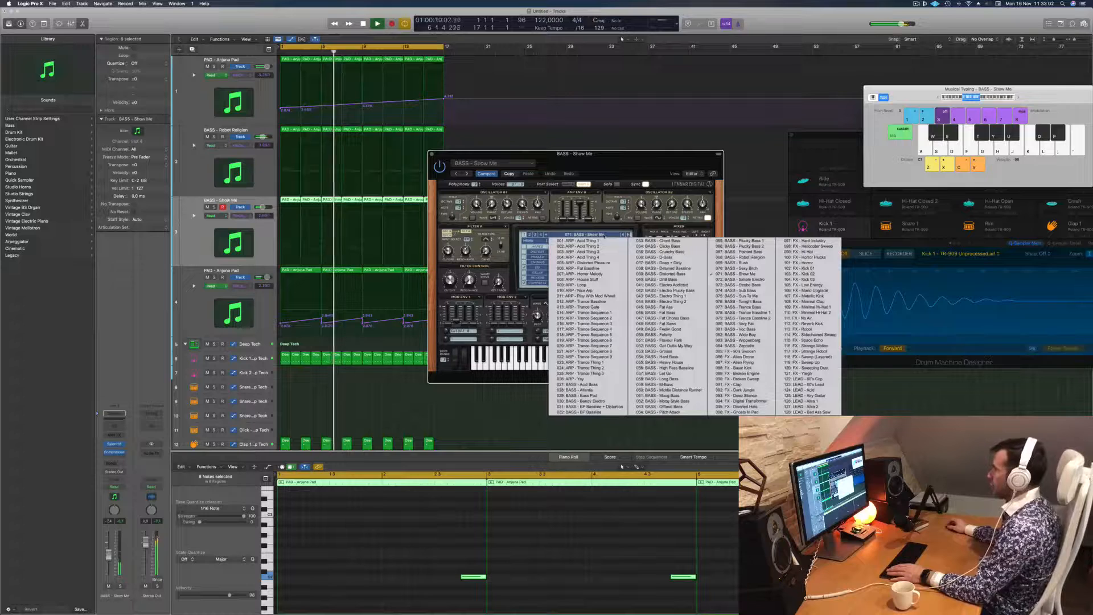
{"action": "left_click", "coordinate": [587, 395]}
{"action": "left_click_drag", "start_coordinate": [630, 161], "coordinate": [603, 165]}
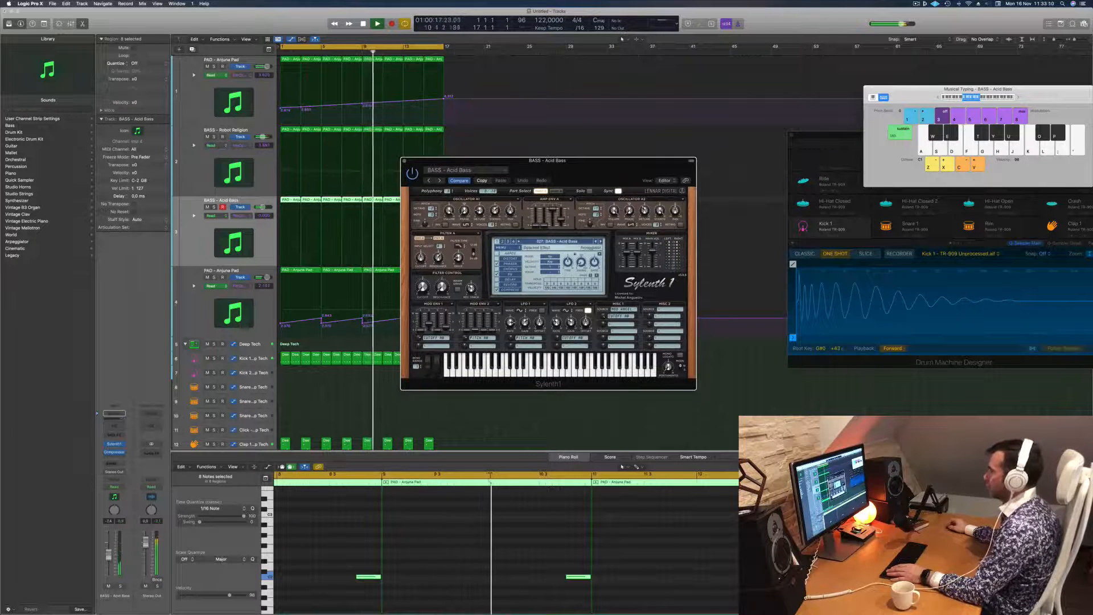
{"action": "left_click", "coordinate": [598, 241]}
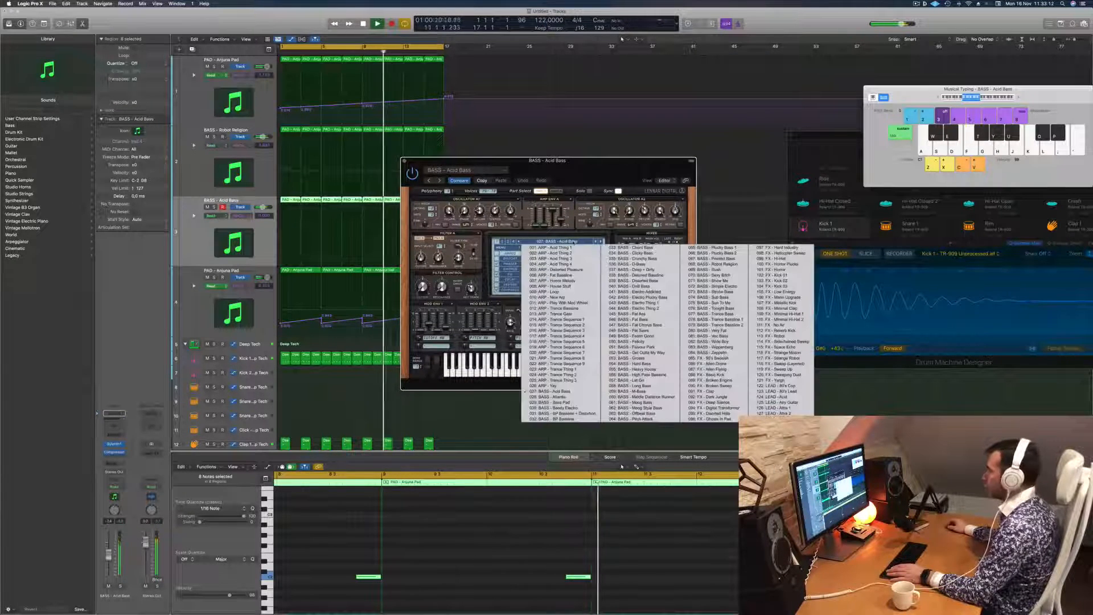
{"action": "left_click", "coordinate": [711, 353]}
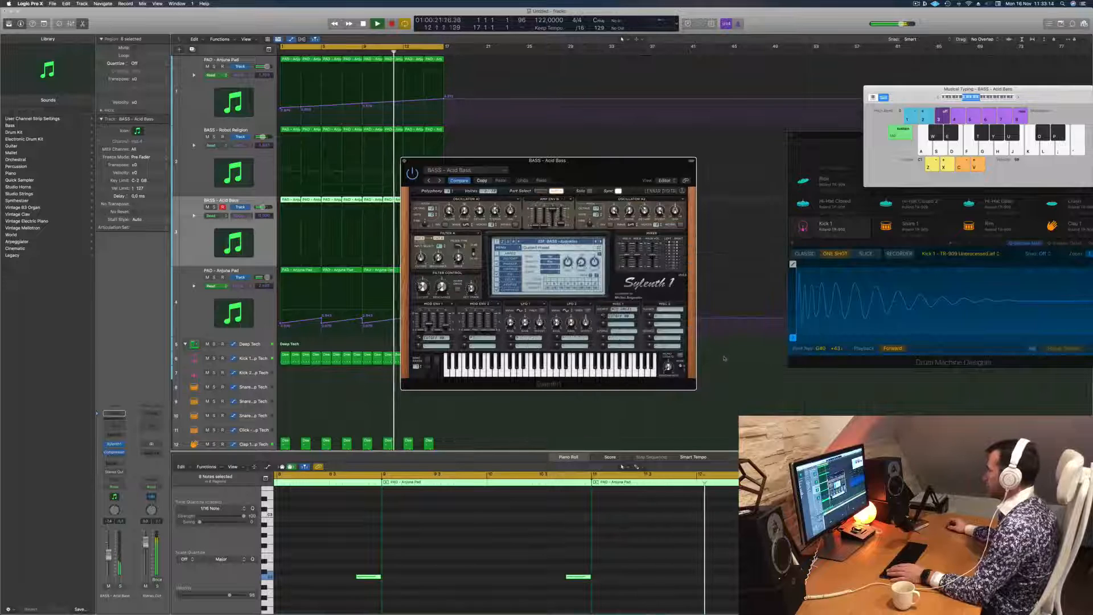
{"action": "left_click_drag", "start_coordinate": [603, 170], "coordinate": [651, 172]}
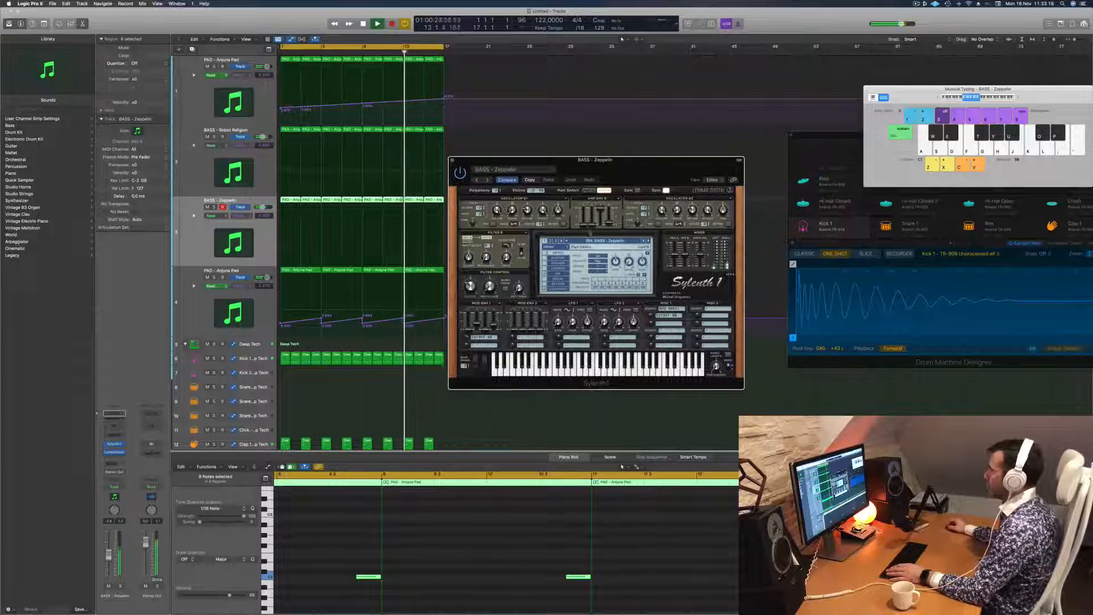
Restart playback and audition the presets before Zeppelin, including Wide Boy, Voc Bass and Very Fat.
{"action": "key", "text": "space"}
{"action": "left_click", "coordinate": [643, 241]}
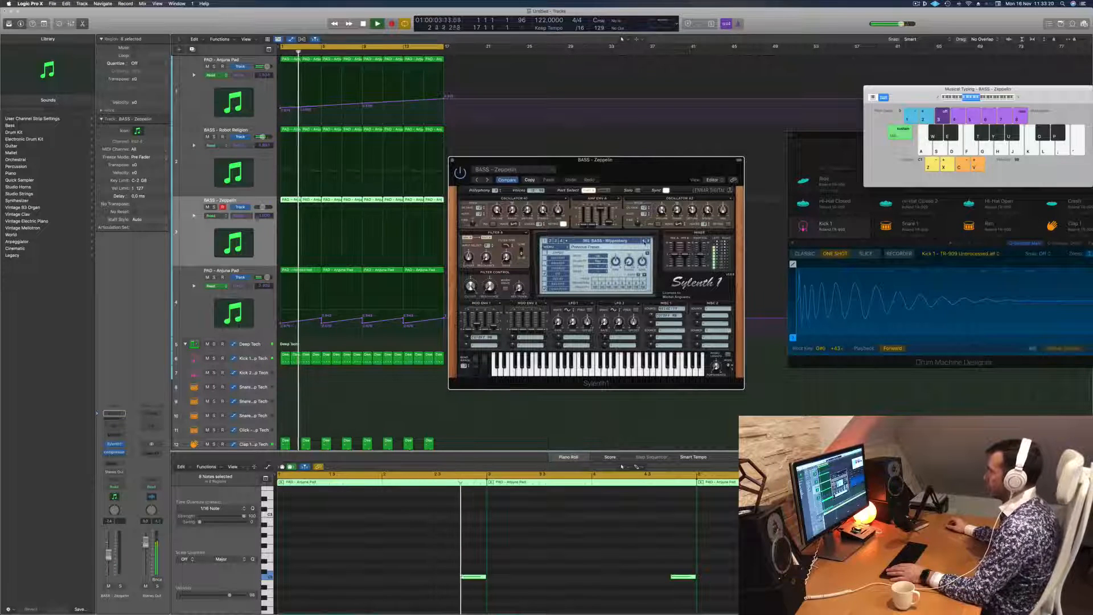
{"action": "left_click", "coordinate": [644, 241]}
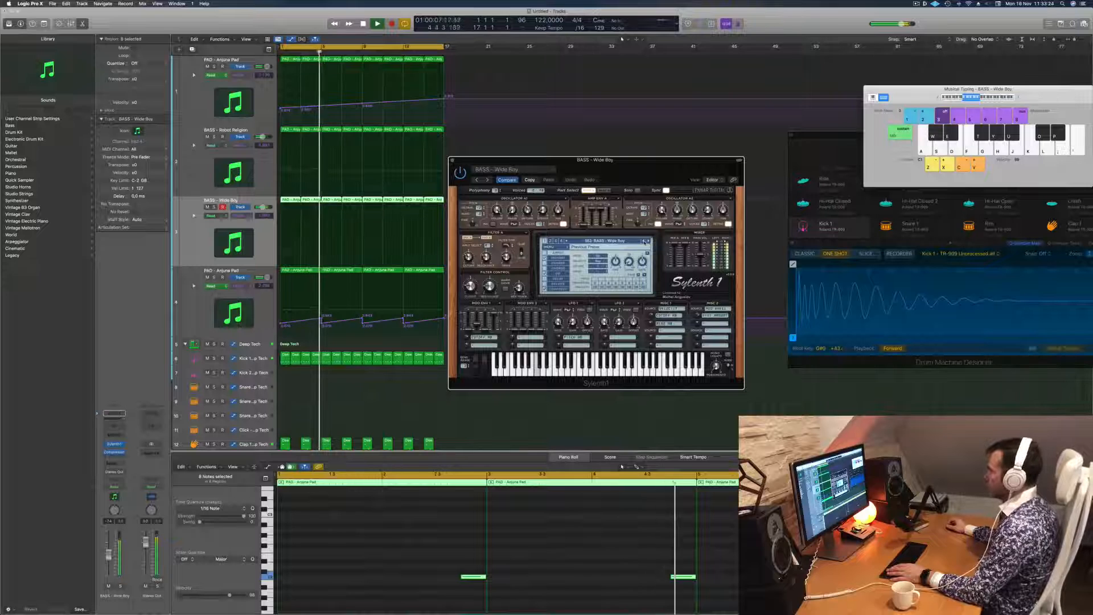
{"action": "left_click", "coordinate": [644, 241]}
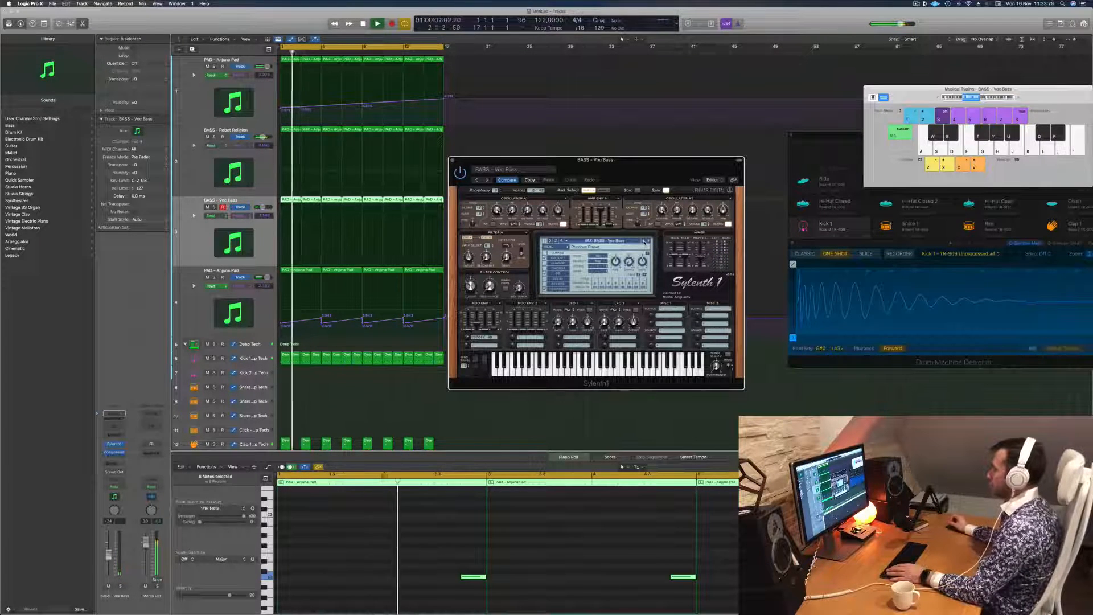
{"action": "left_click", "coordinate": [644, 241]}
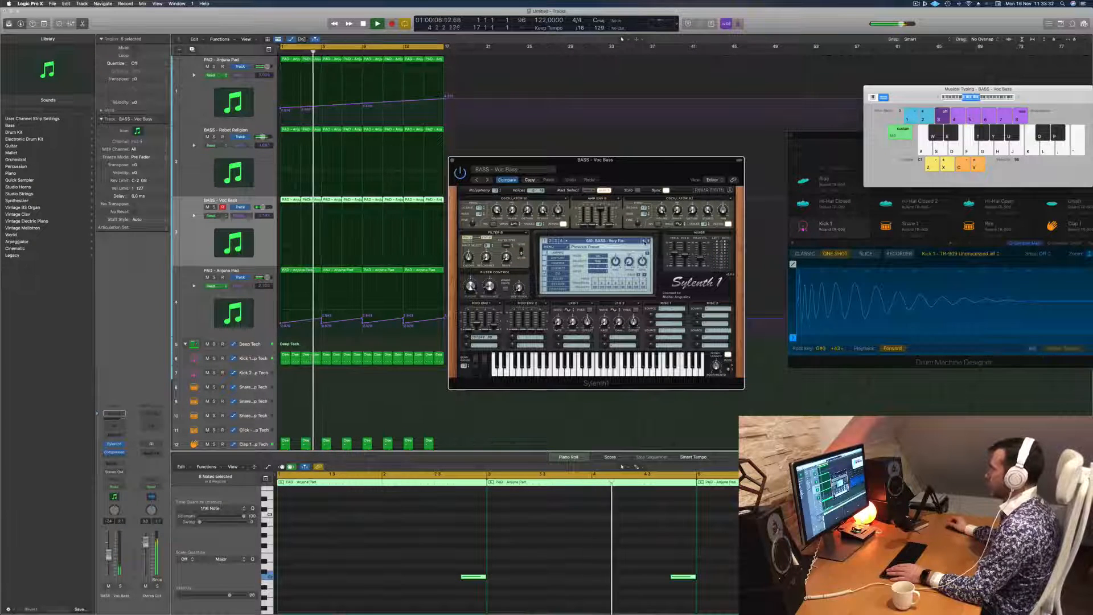
Step back past Trance Bassline 2 and Trance Bass and load the BASS - Tonight Bass preset on the new bass track.
{"action": "left_click", "coordinate": [643, 241]}
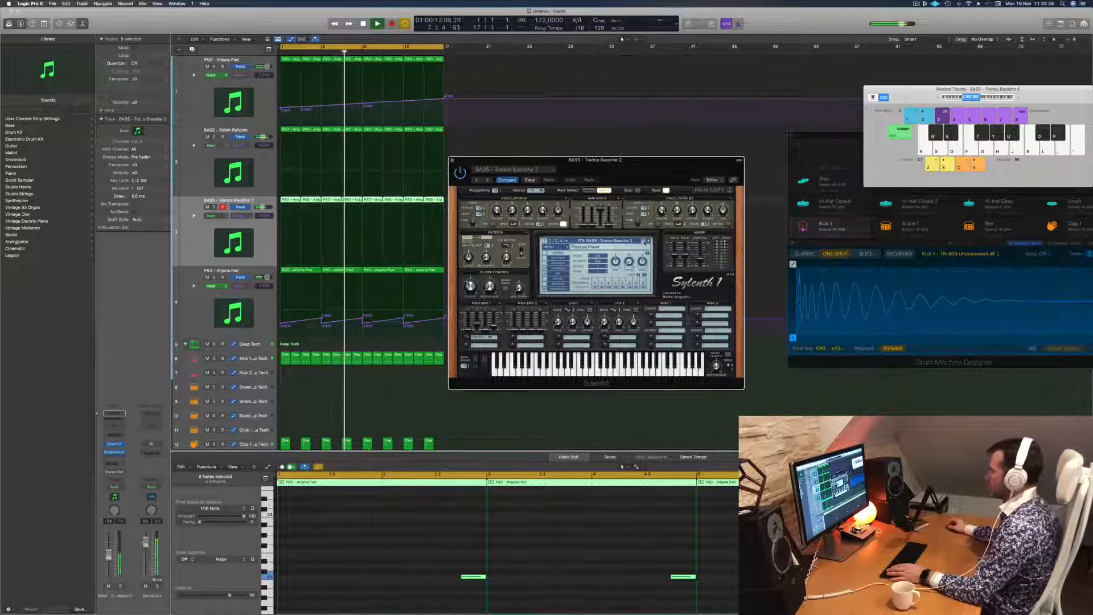
{"action": "left_click", "coordinate": [644, 241]}
{"action": "left_click", "coordinate": [644, 241]}
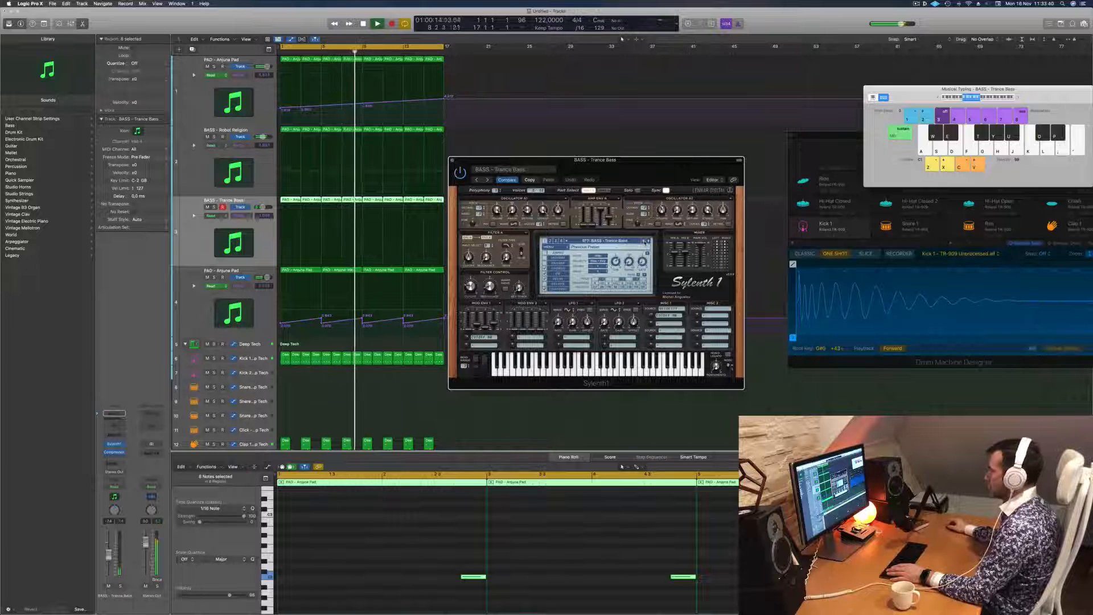
{"action": "left_click", "coordinate": [643, 241]}
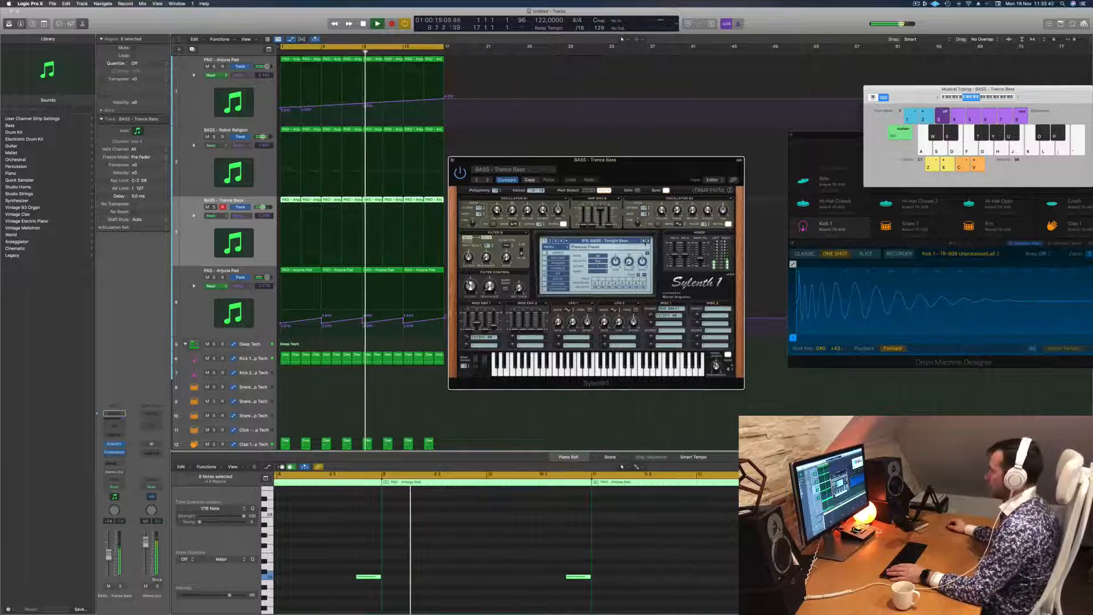
{"action": "left_click_drag", "start_coordinate": [636, 170], "coordinate": [660, 171]}
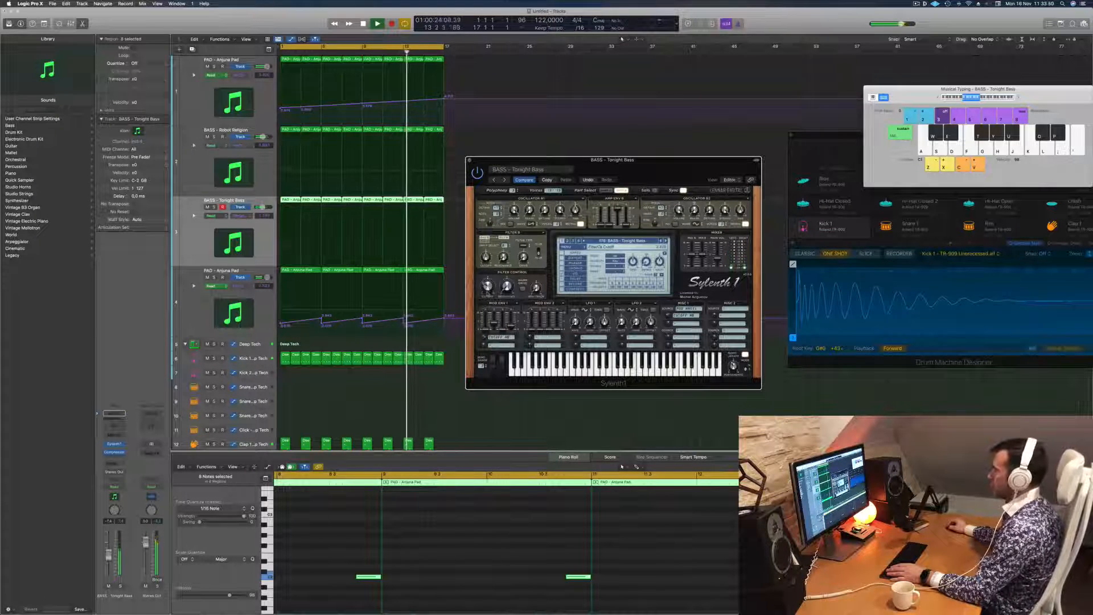
Close the Tonight Bass synth window and duplicate the first PAD - Anjuna Pad track with its instrument settings.
{"action": "key", "text": "Return"}
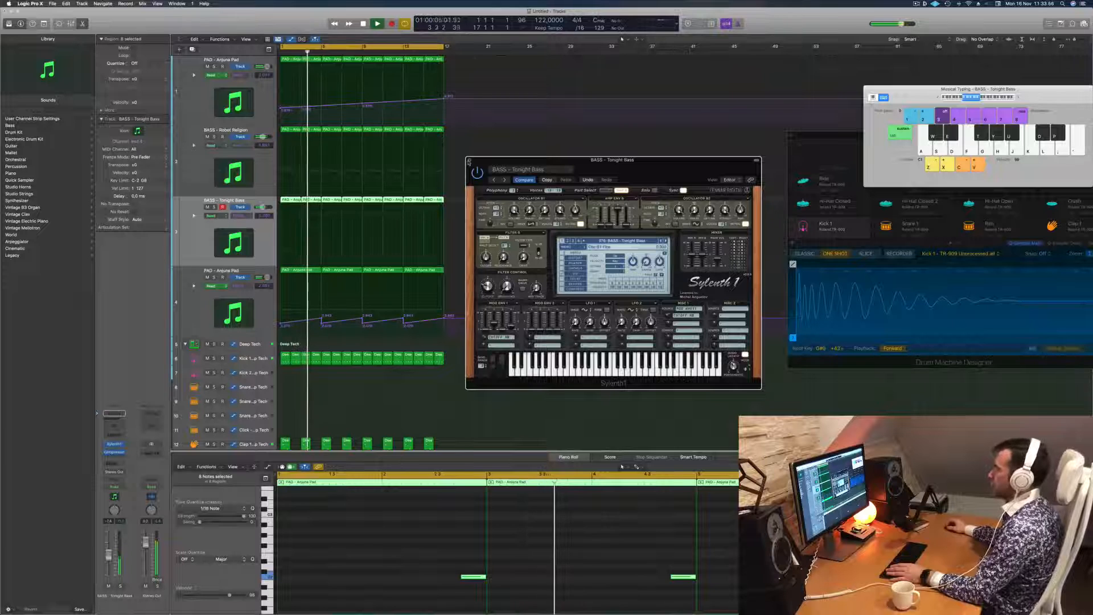
{"action": "left_click", "coordinate": [469, 162]}
{"action": "left_click", "coordinate": [194, 103]}
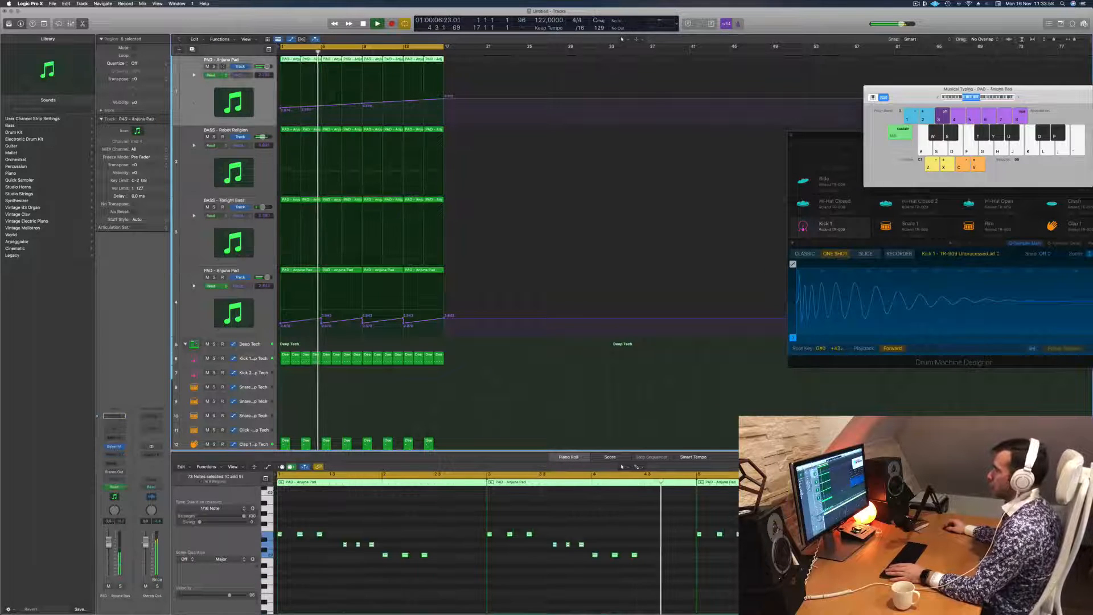
{"action": "left_click", "coordinate": [214, 66]}
{"action": "left_click", "coordinate": [214, 66]}
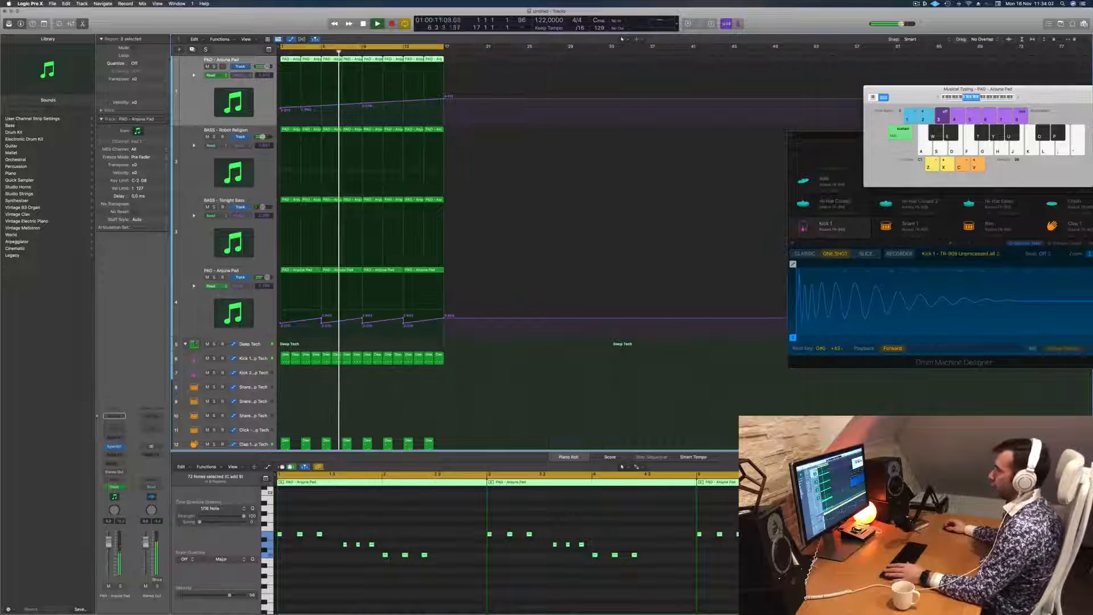
{"action": "key", "text": "super+d"}
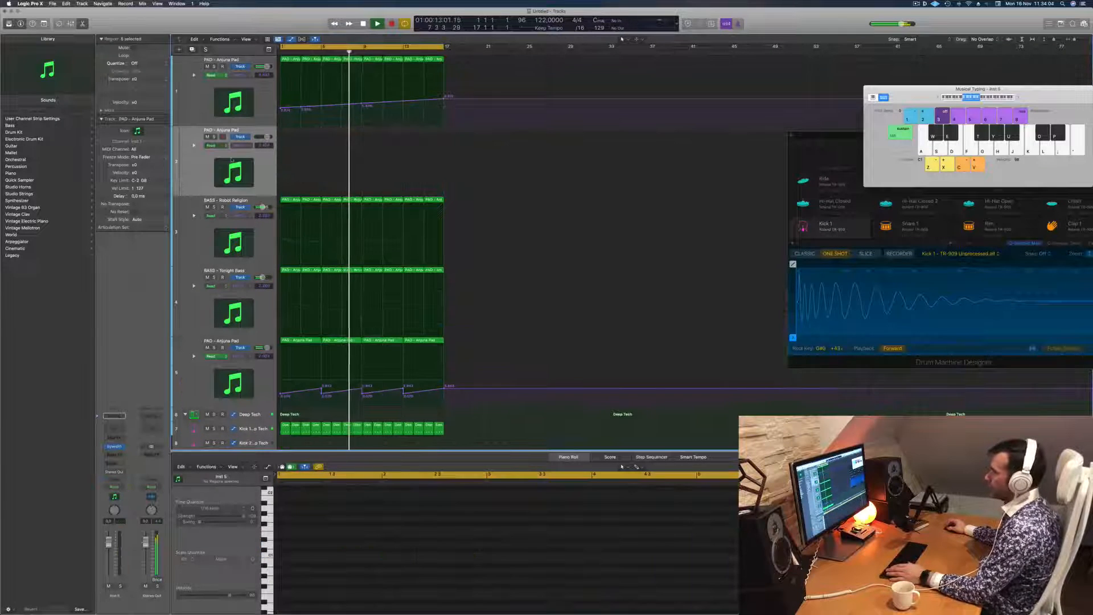
Raise the Musical Typing octave over the restarted loop and adjust the duplicated pad track's volume while trying notes.
{"action": "key", "text": "Return"}
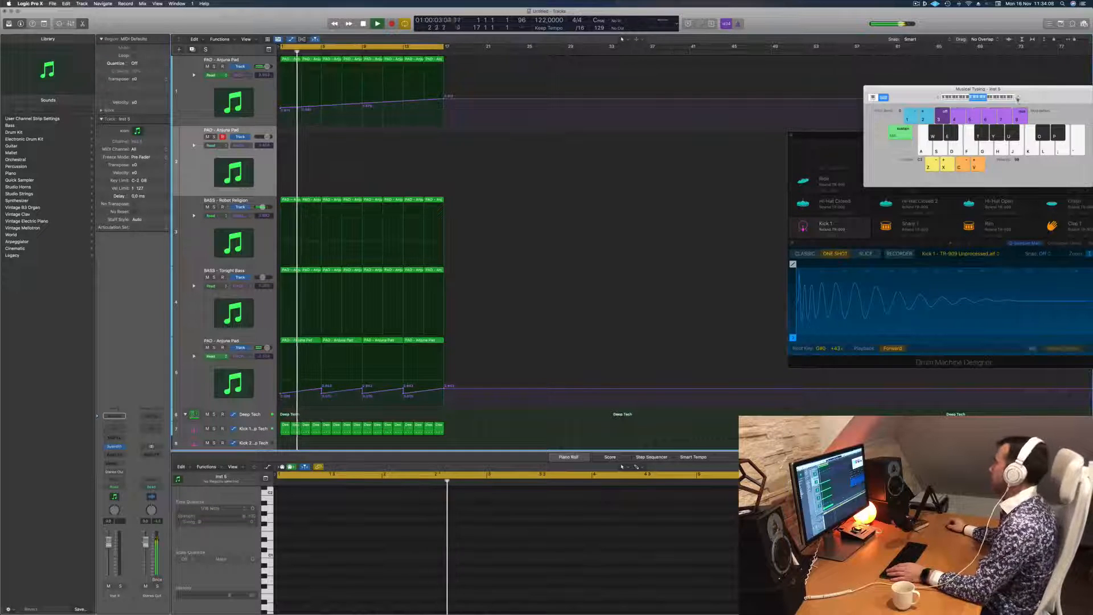
{"action": "left_click_drag", "start_coordinate": [939, 89], "coordinate": [755, 150]}
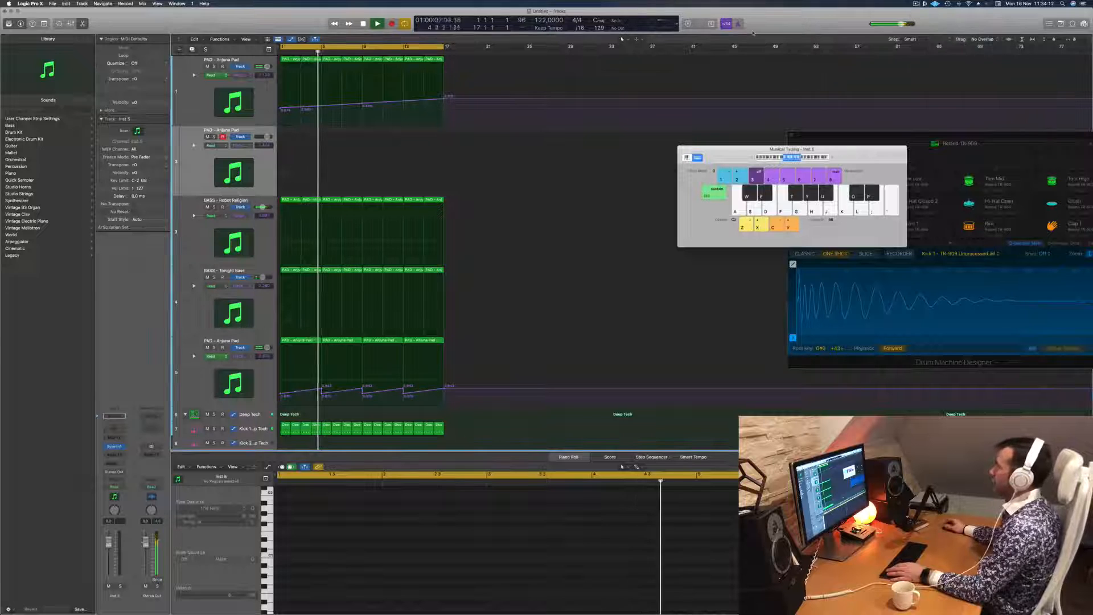
{"action": "left_click_drag", "start_coordinate": [857, 152], "coordinate": [827, 153]}
{"action": "key", "text": "x"}
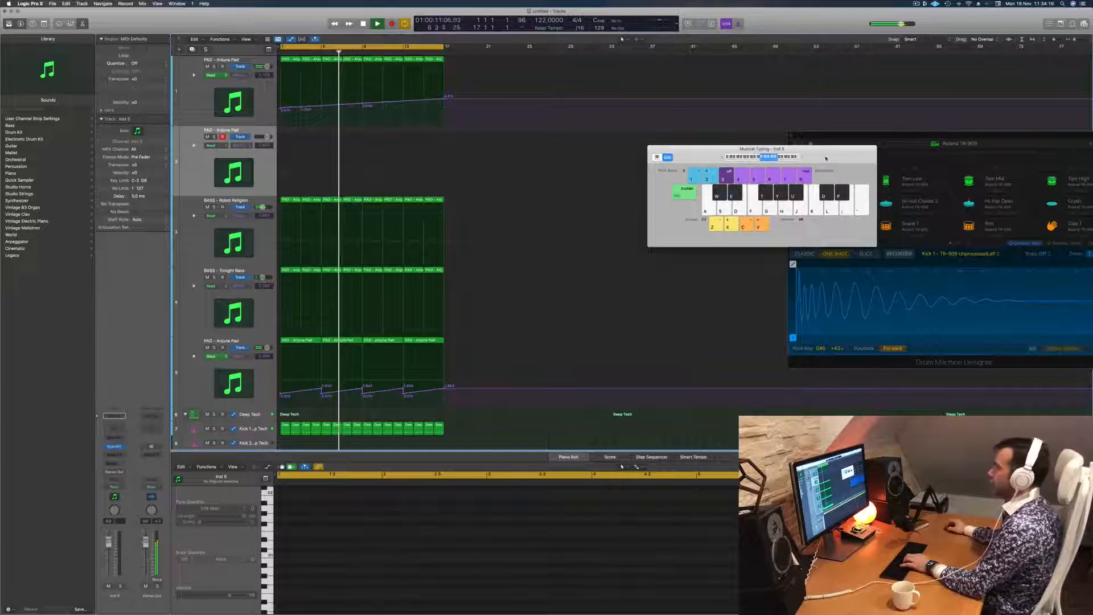
{"action": "key", "text": "j"}
{"action": "key", "text": "k"}
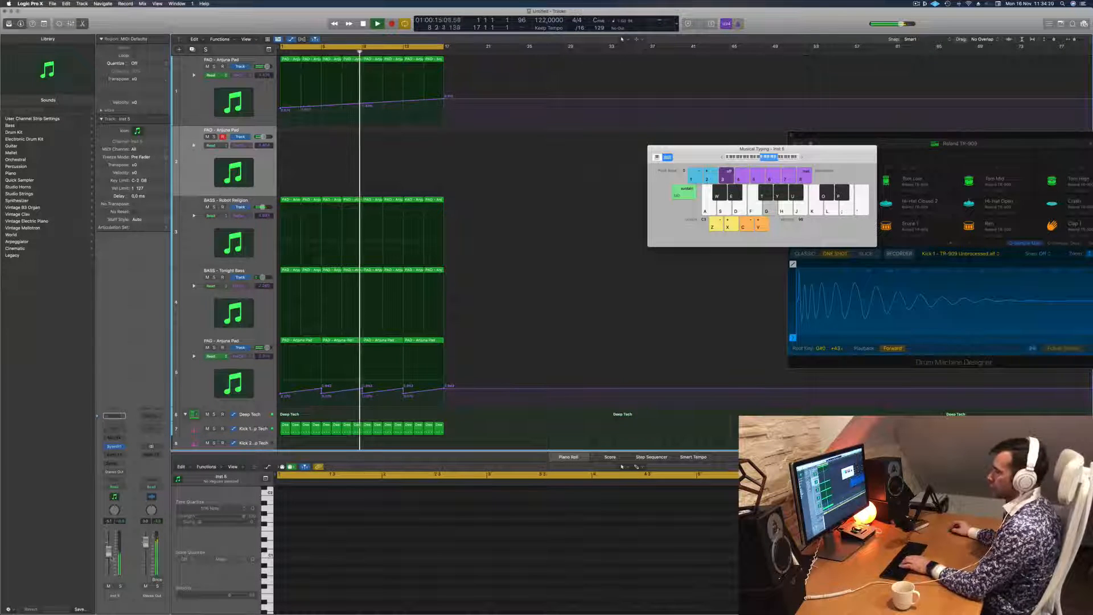
{"action": "left_click_drag", "start_coordinate": [110, 556], "coordinate": [109, 558]}
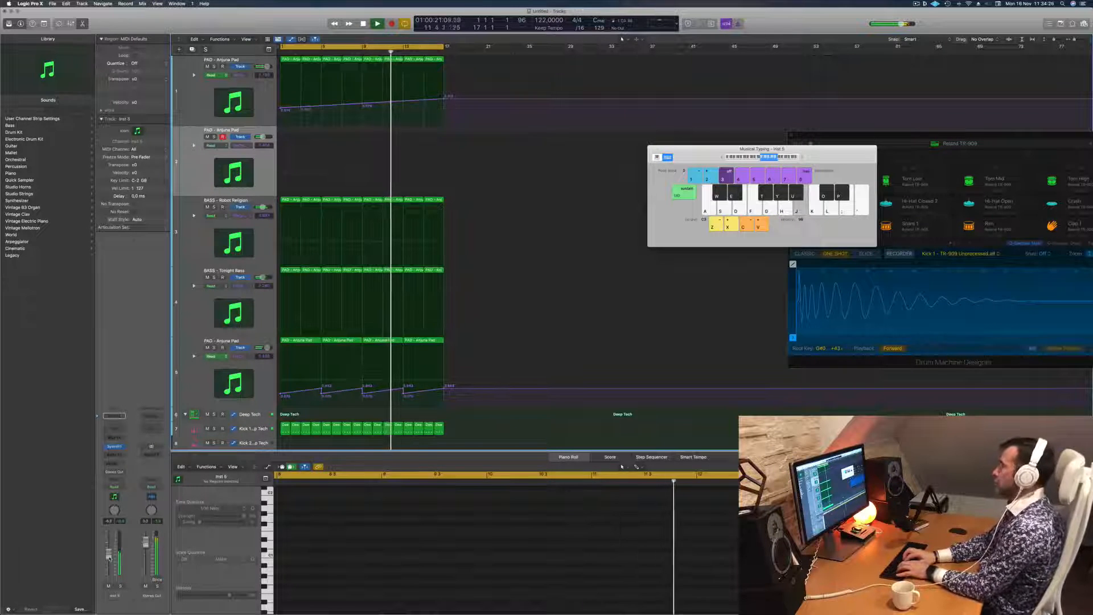
Improvise melody notes over the playing loop on the duplicated Anjuna Pad track.
{"action": "key", "text": "k"}
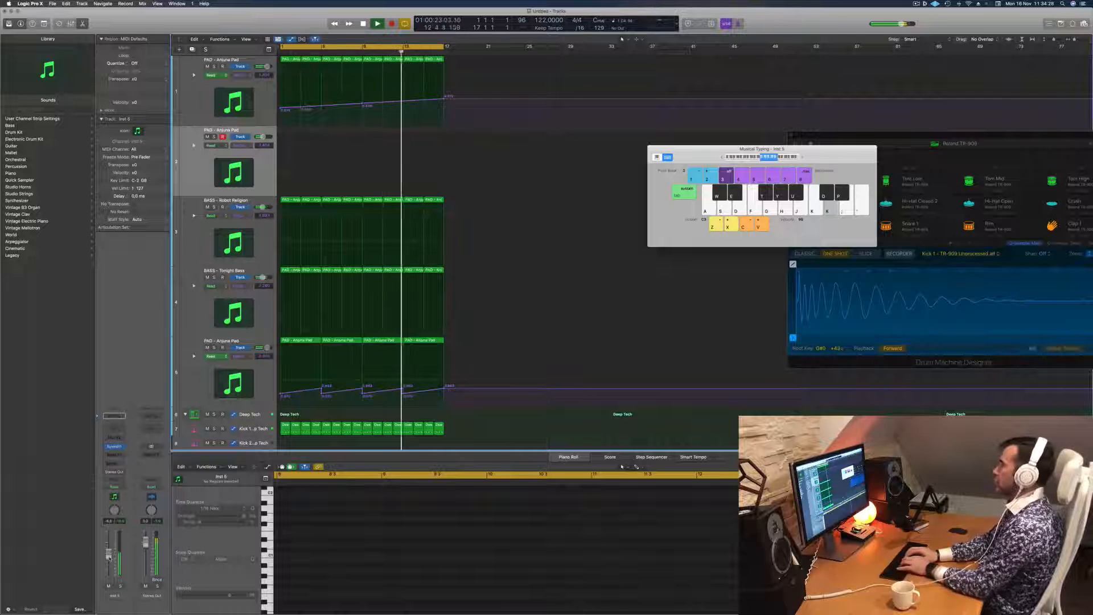
{"action": "key", "text": "j"}
{"action": "key", "text": "s"}
{"action": "key", "text": "s"}
{"action": "key", "text": "s"}
{"action": "key", "text": "s"}
{"action": "key", "text": "d"}
{"action": "key", "text": "f"}
{"action": "key", "text": "j"}
{"action": "key", "text": "l"}
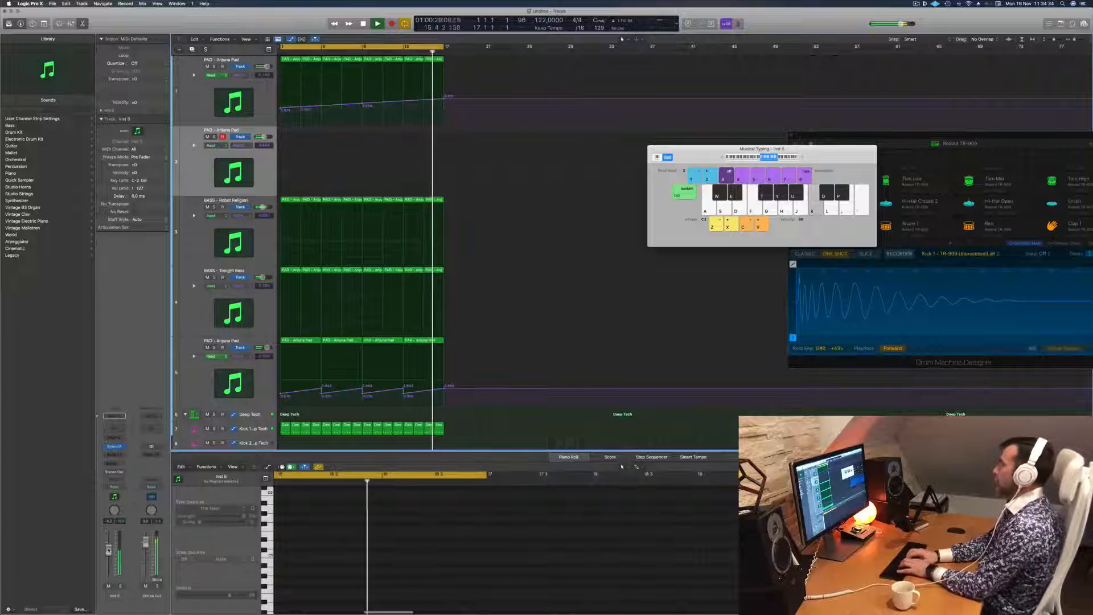
{"action": "key", "text": "semicolon"}
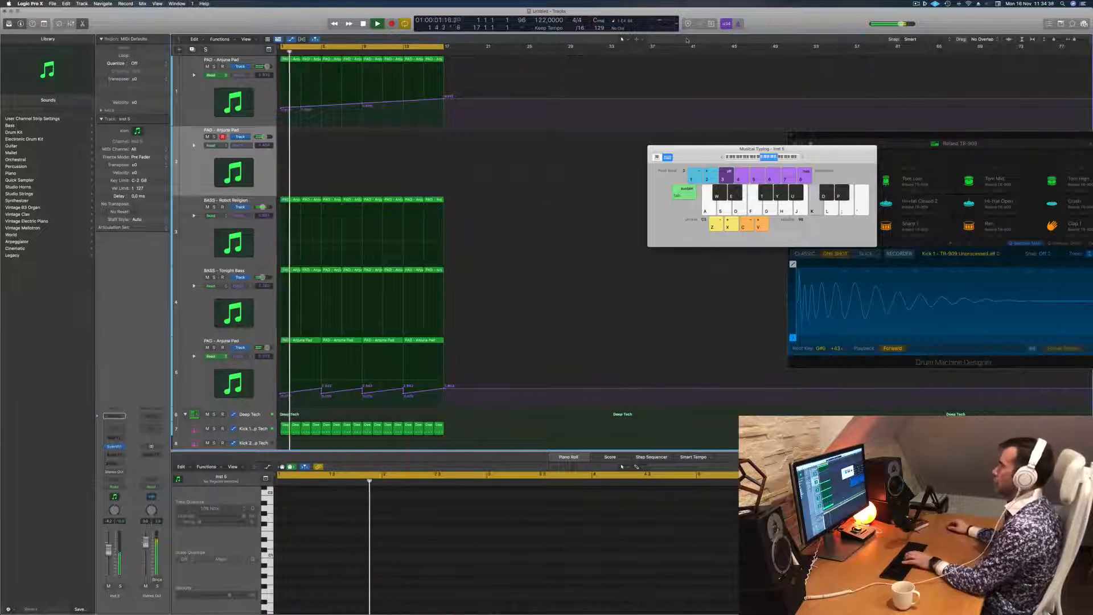
Open Sylenth1 on the duplicated pad track and add a send from that track to an unused bus.
{"action": "left_click_drag", "start_coordinate": [761, 149], "coordinate": [695, 107]}
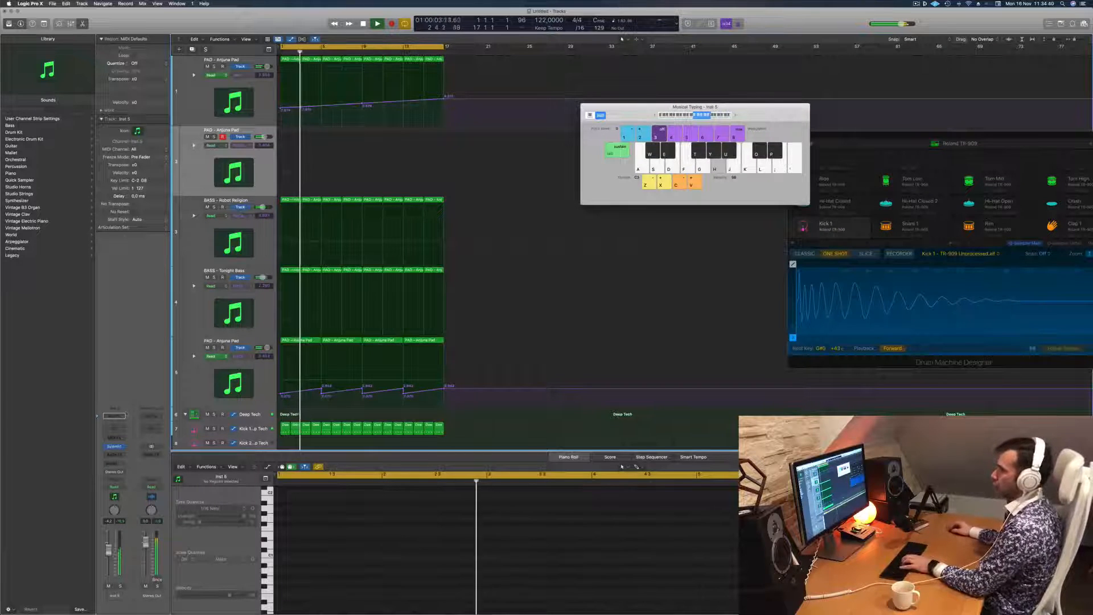
{"action": "left_click", "coordinate": [115, 446]}
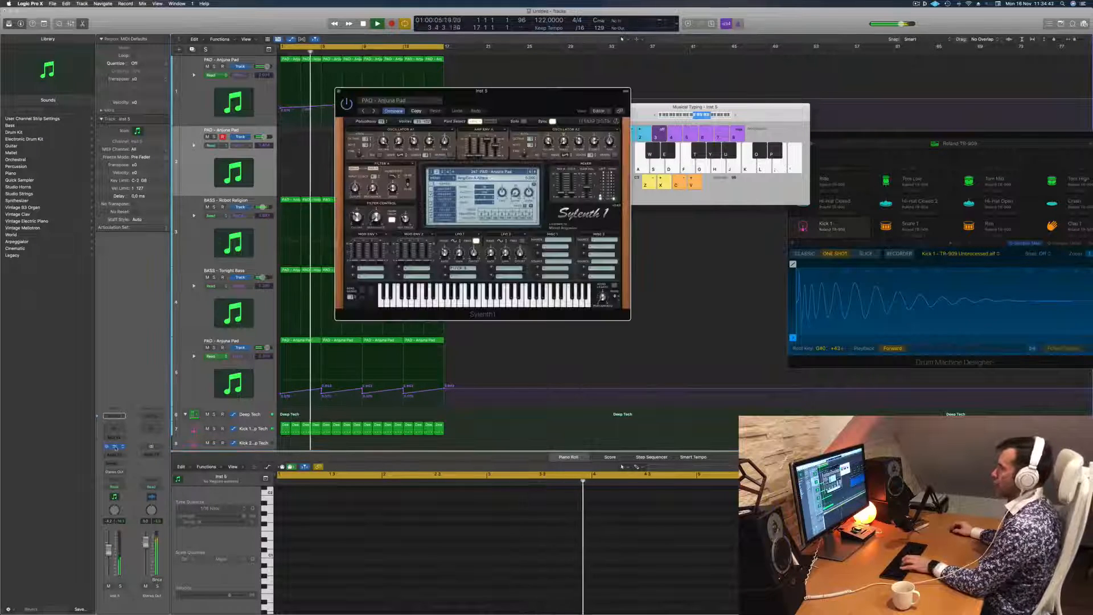
{"action": "left_click_drag", "start_coordinate": [537, 96], "coordinate": [849, 83]}
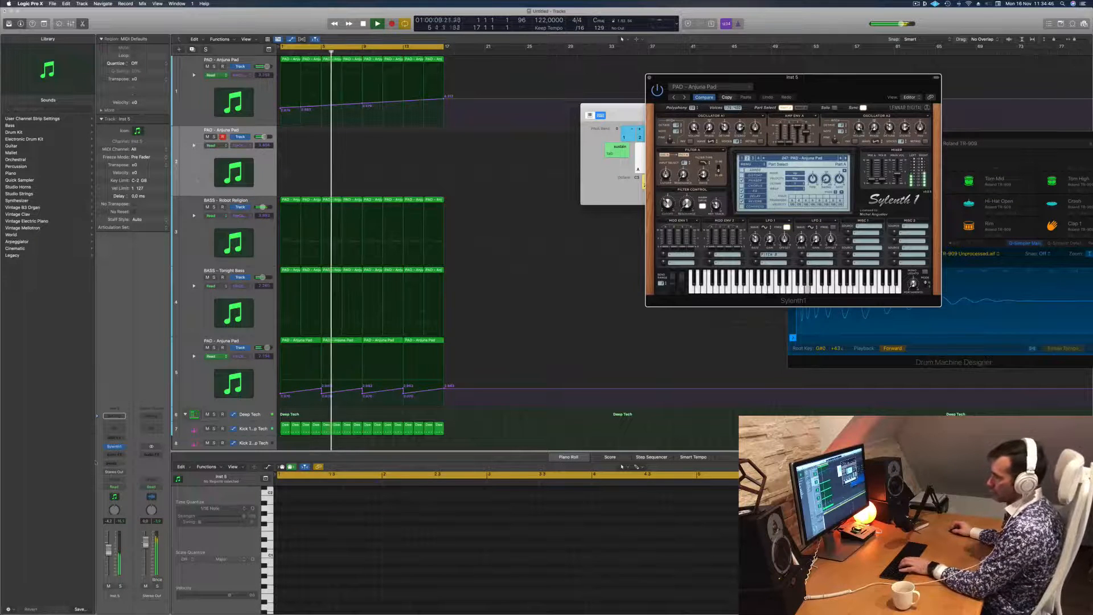
{"action": "left_click", "coordinate": [111, 464]}
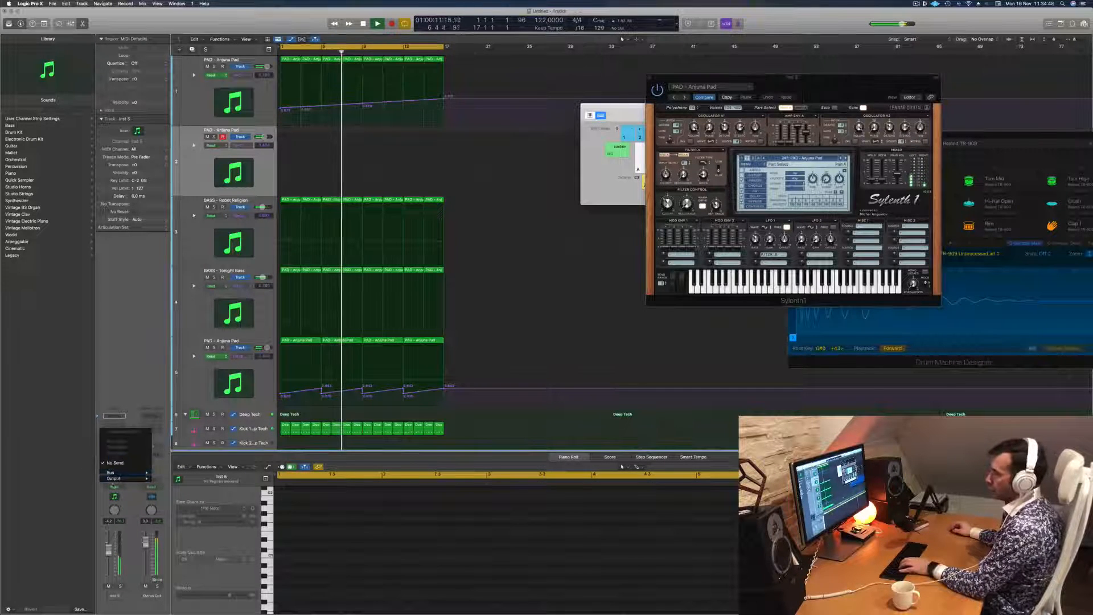
{"action": "mouse_move", "coordinate": [125, 472]}
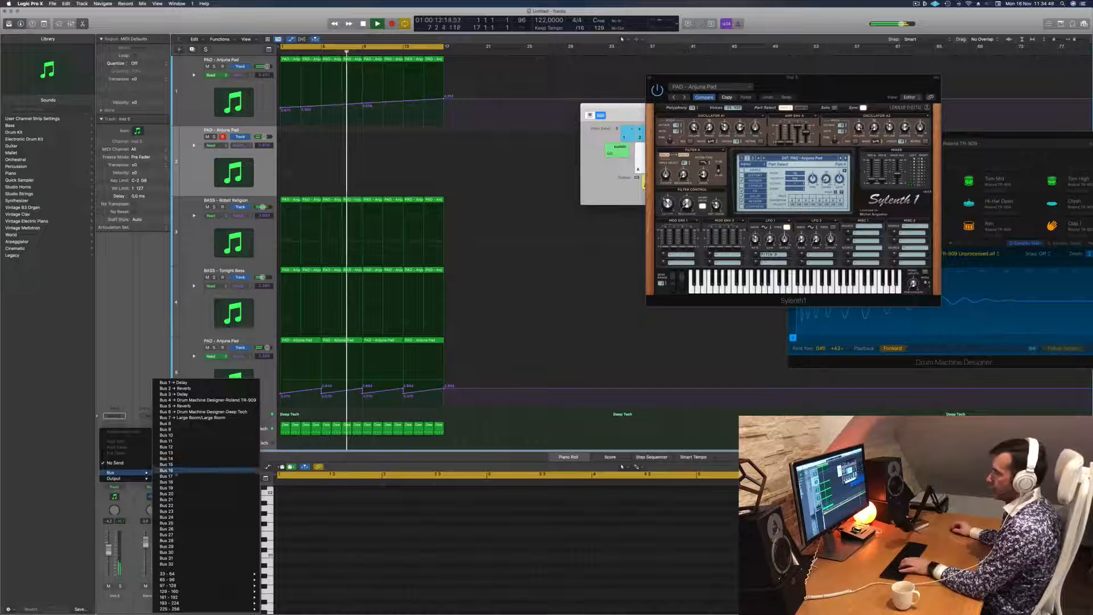
{"action": "left_click", "coordinate": [187, 429]}
Insert the SilverVerb reverb on the new aux channel fed by the duplicated pad's send.
{"action": "left_click", "coordinate": [149, 450]}
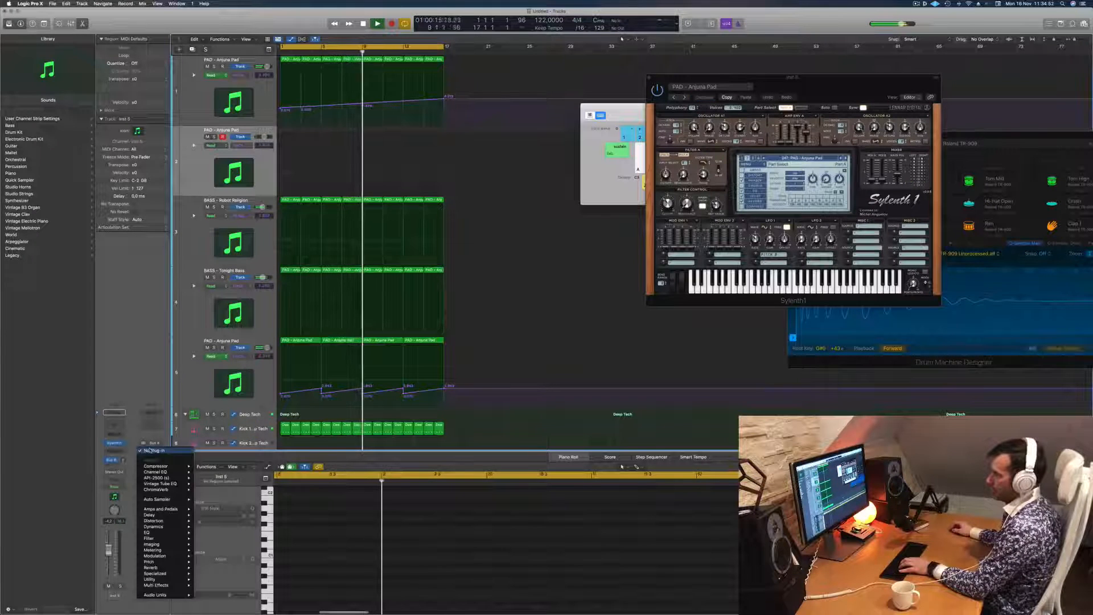
{"action": "mouse_move", "coordinate": [166, 541]}
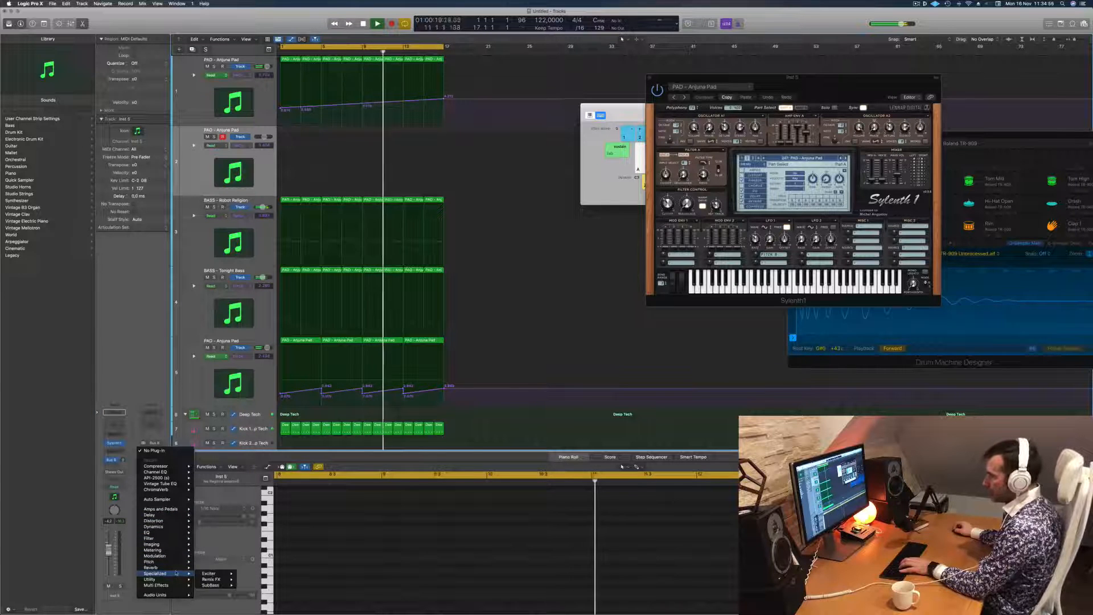
{"action": "mouse_move", "coordinate": [150, 567]}
{"action": "mouse_move", "coordinate": [219, 580]}
{"action": "left_click", "coordinate": [264, 579]}
{"action": "left_click_drag", "start_coordinate": [554, 89], "coordinate": [581, 90]}
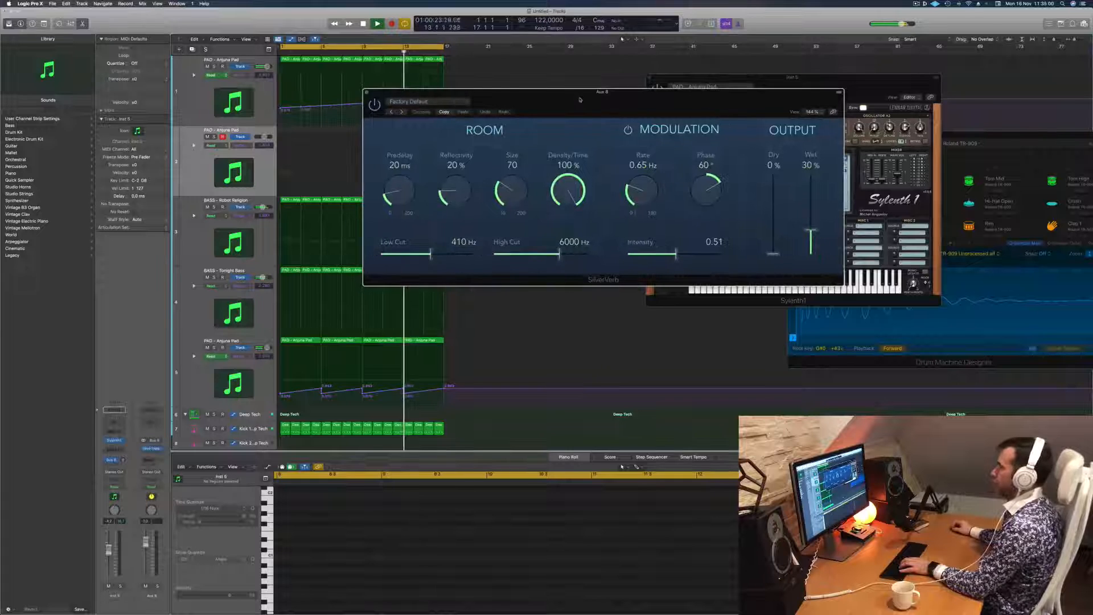
Load the grandioso preset in SilverVerb and move its window aside.
{"action": "left_click", "coordinate": [430, 103]}
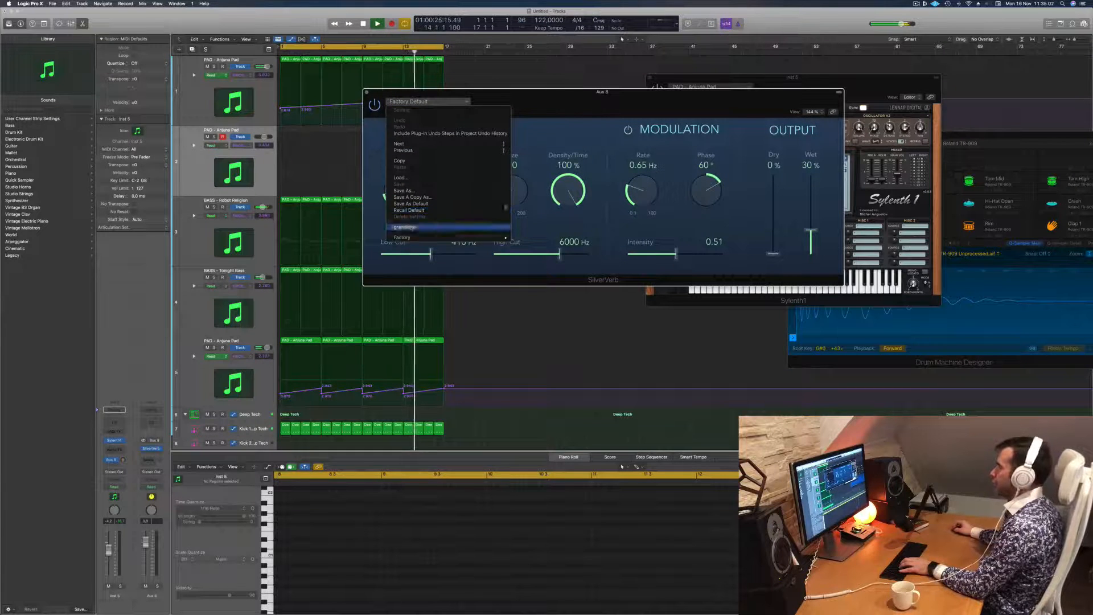
{"action": "left_click", "coordinate": [450, 228]}
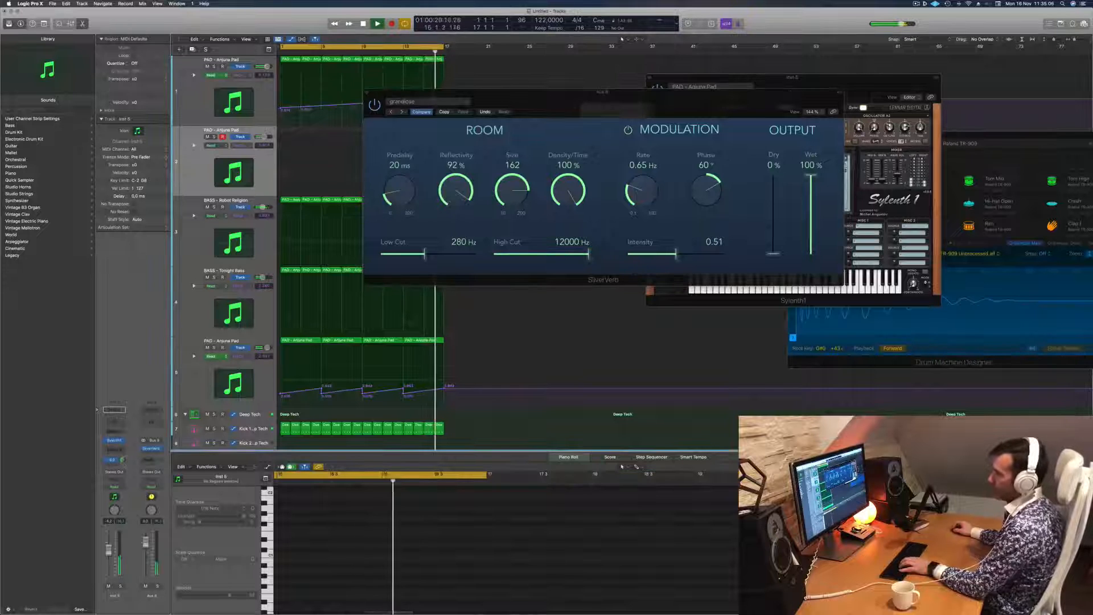
{"action": "left_click_drag", "start_coordinate": [586, 102], "coordinate": [776, 156]}
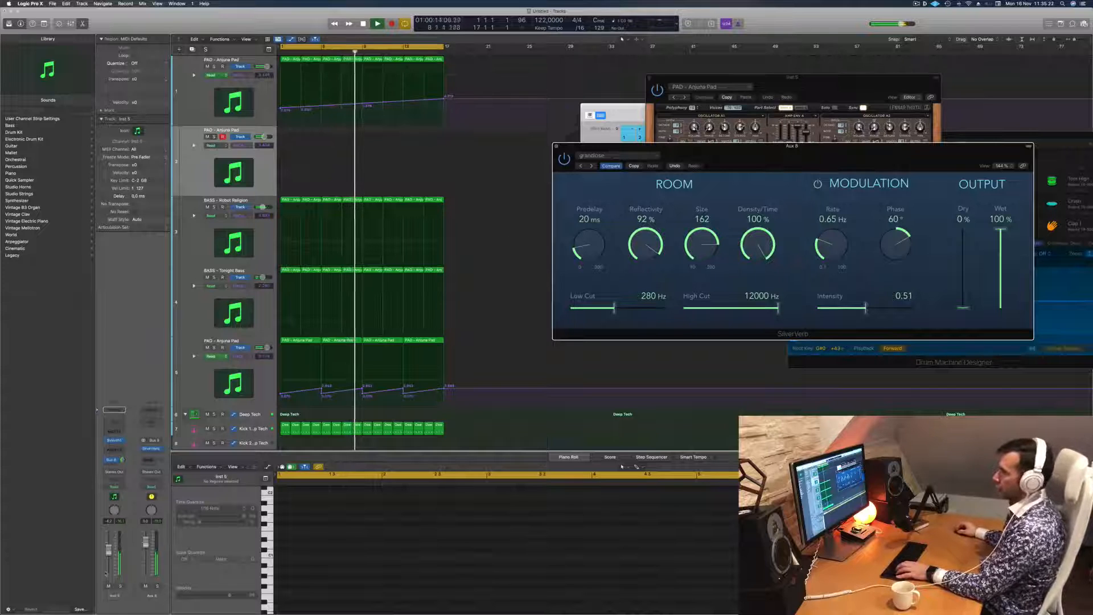
Bring Musical Typing forward, shift its octave up overall and try melody notes on the duplicated pad with the reverb.
{"action": "left_click_drag", "start_coordinate": [843, 77], "coordinate": [653, 180]}
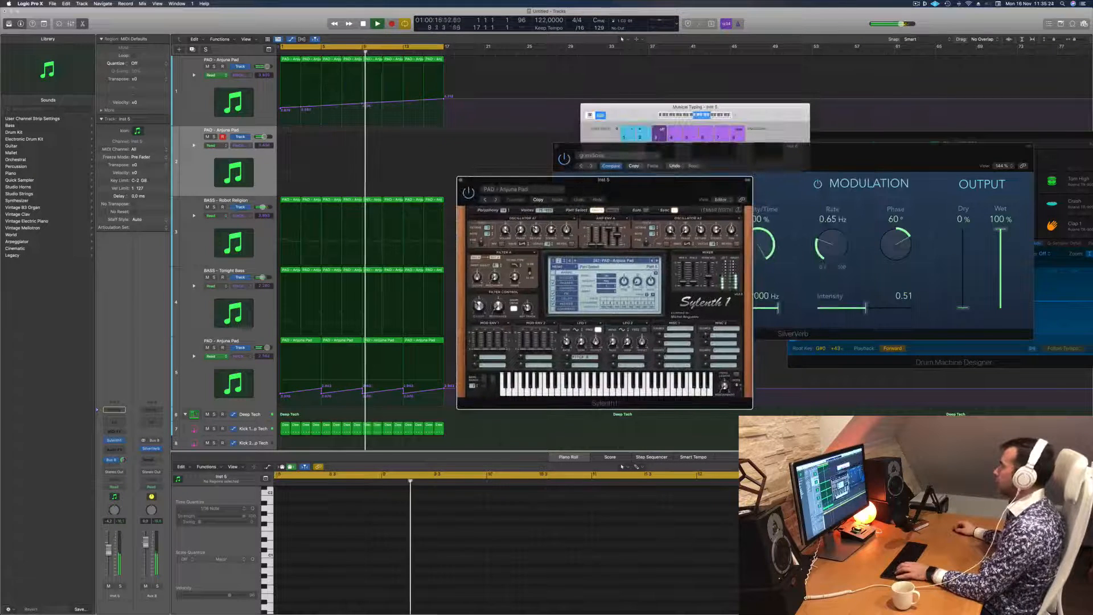
{"action": "left_click", "coordinate": [714, 120]}
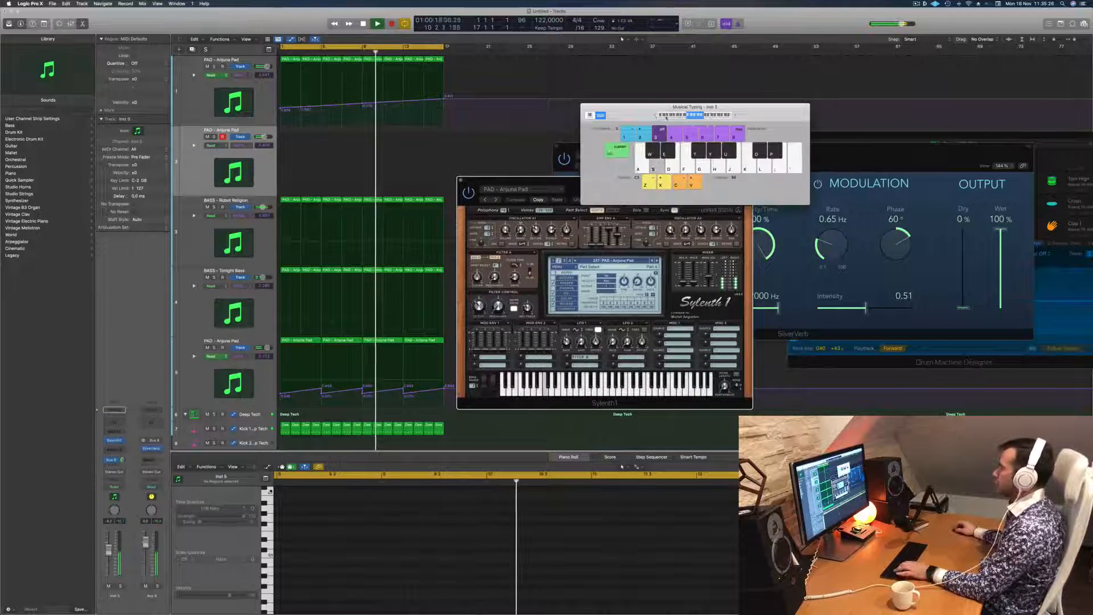
{"action": "left_click", "coordinate": [735, 116]}
{"action": "left_click", "coordinate": [735, 116]}
{"action": "key", "text": "a"}
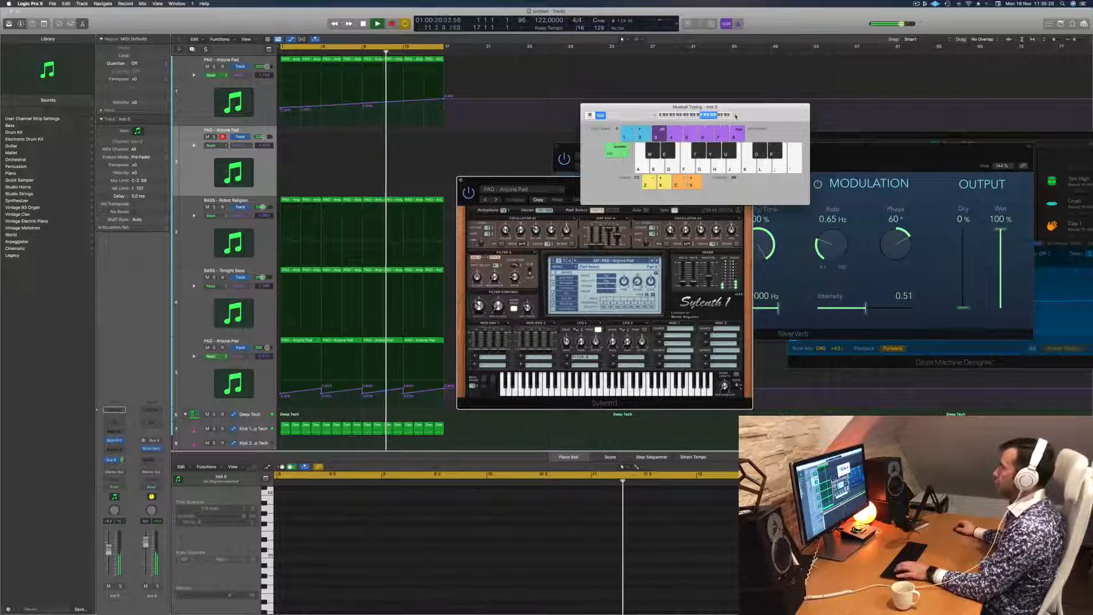
{"action": "left_click", "coordinate": [655, 116]}
{"action": "key", "text": "d"}
{"action": "key", "text": "l"}
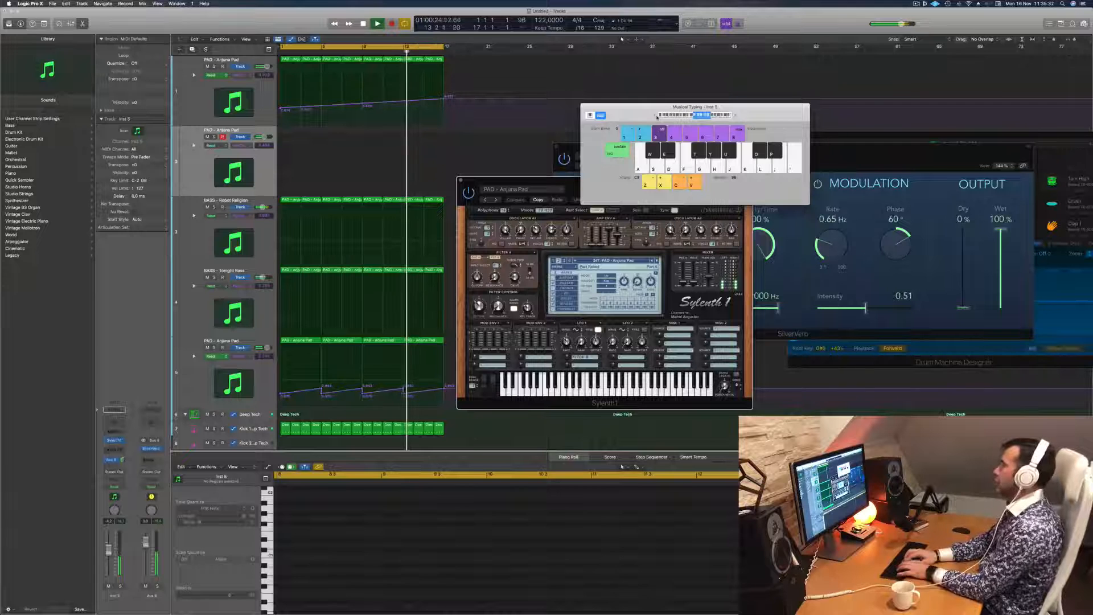
{"action": "key", "text": "j"}
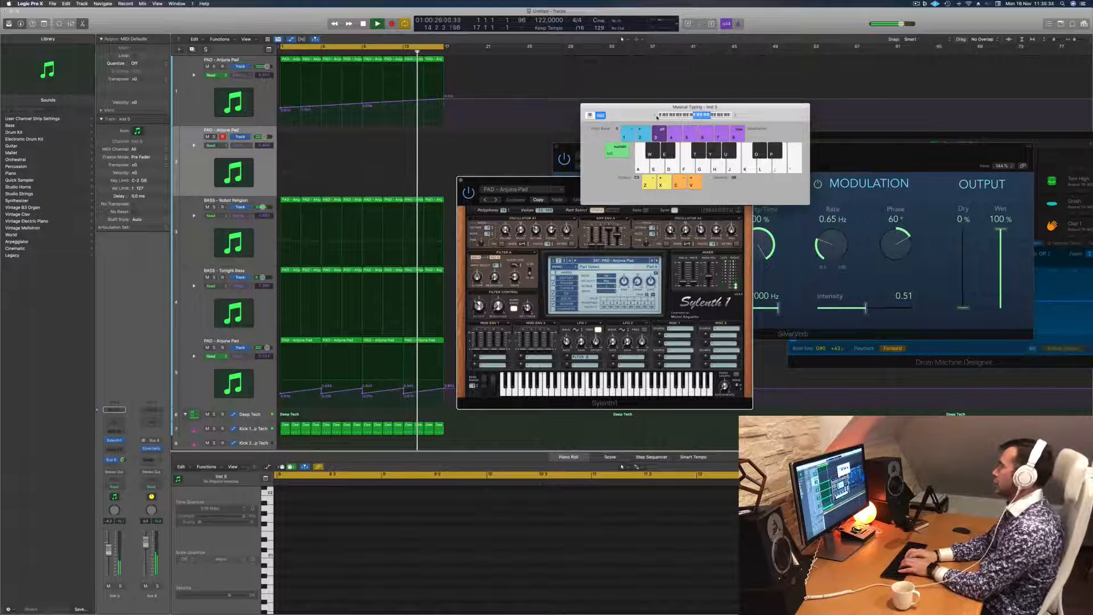
{"action": "key", "text": "g"}
{"action": "key", "text": "k"}
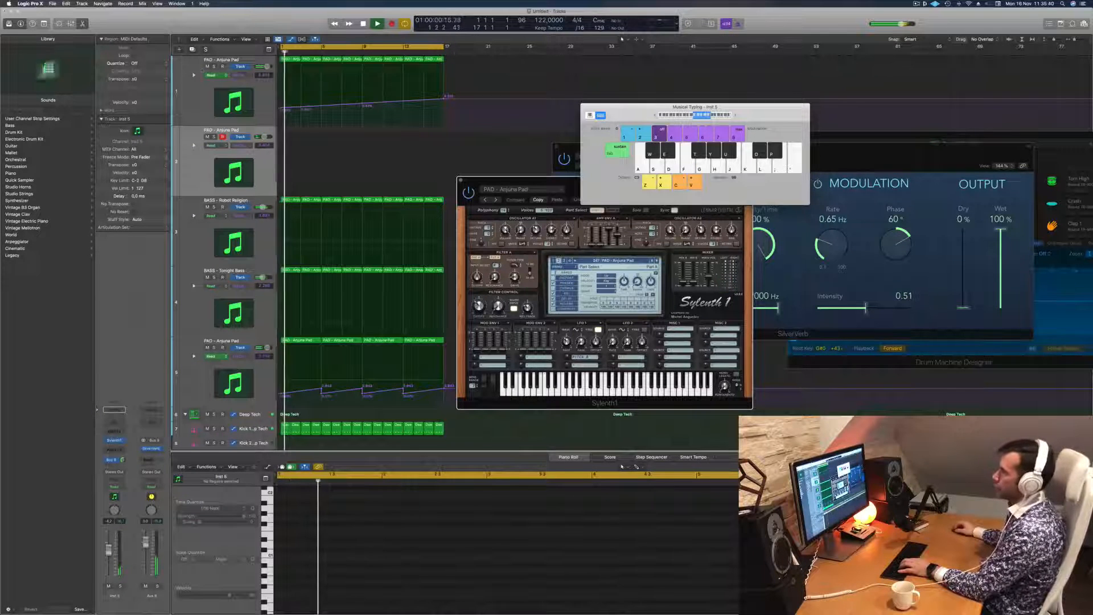
Mute the first pad track and record a melody with Musical Typing on the duplicated pad track.
{"action": "left_click", "coordinate": [206, 66]}
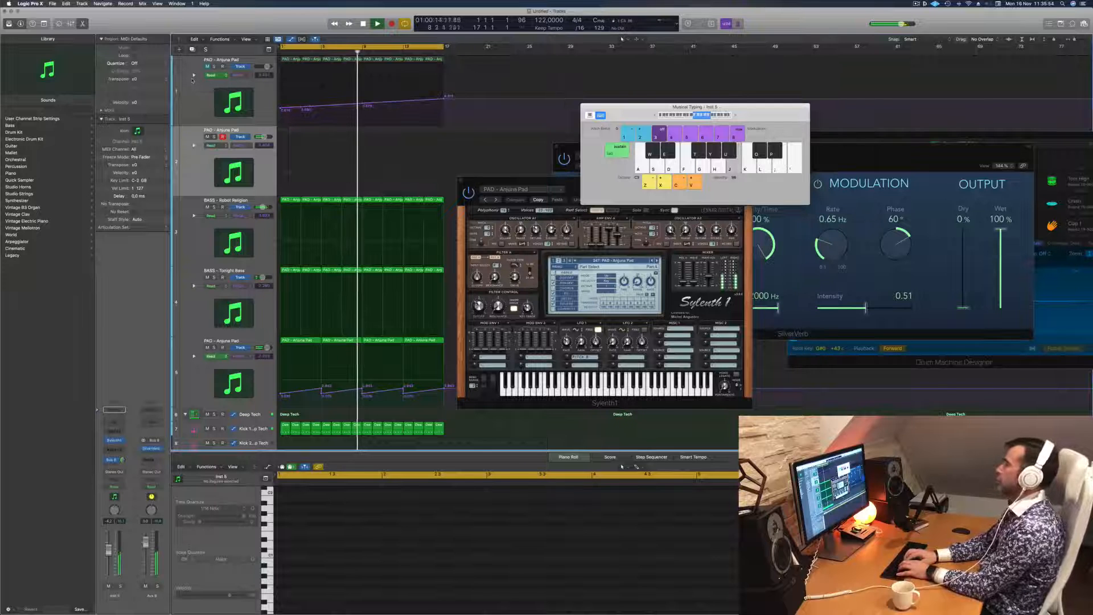
{"action": "key", "text": "r"}
{"action": "key", "text": "j"}
{"action": "key", "text": "l"}
{"action": "key", "text": "k"}
{"action": "key", "text": "d"}
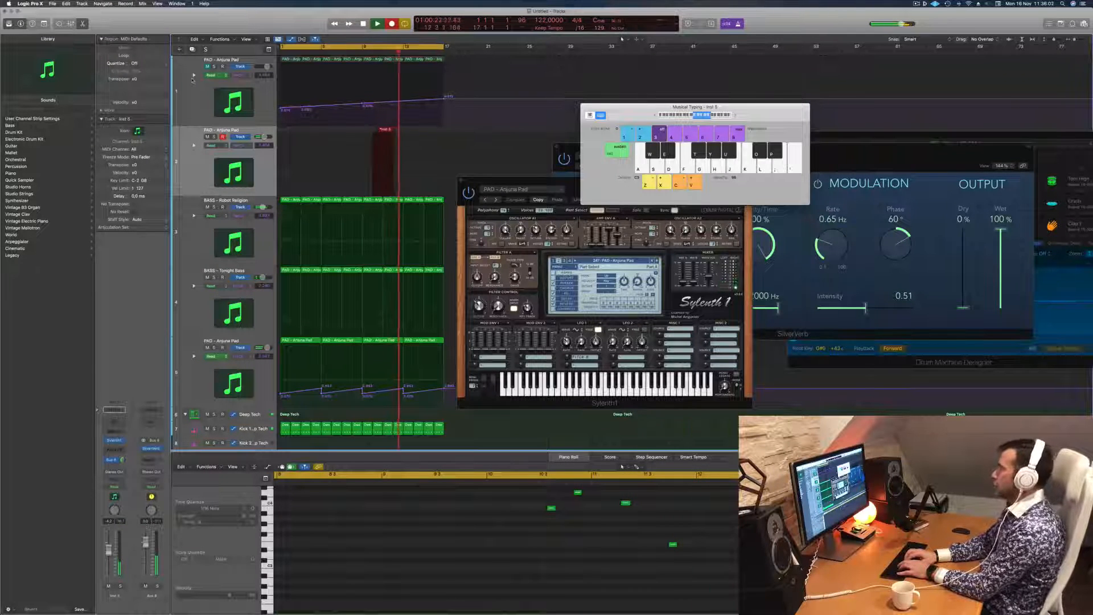
{"action": "key", "text": "k"}
{"action": "key", "text": "j"}
{"action": "key", "text": "d"}
{"action": "key", "text": "g"}
{"action": "key", "text": "f"}
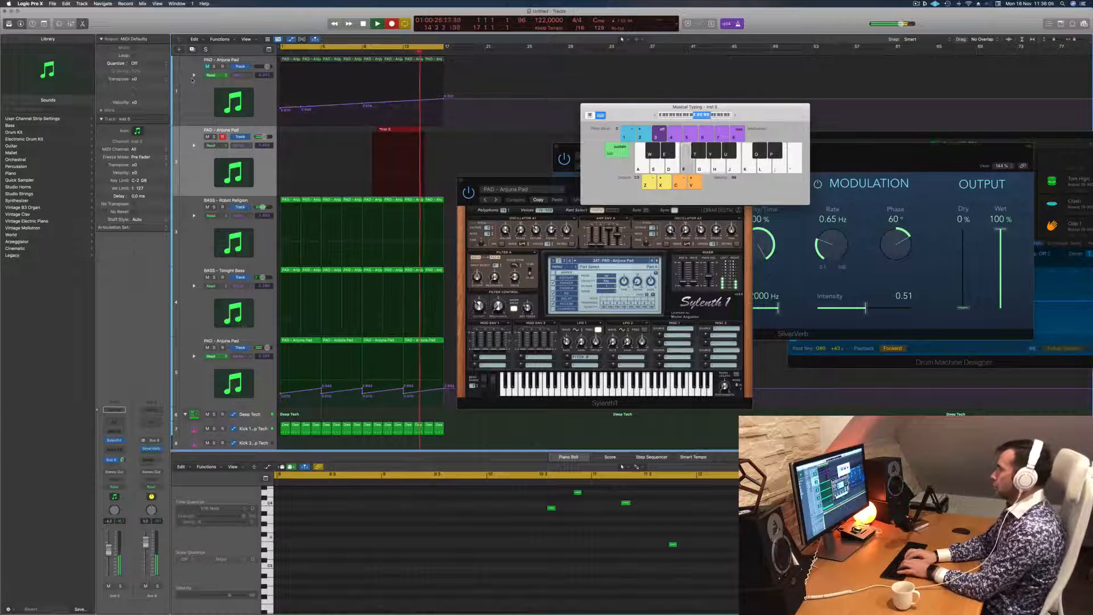
{"action": "key", "text": "k"}
{"action": "key", "text": "j"}
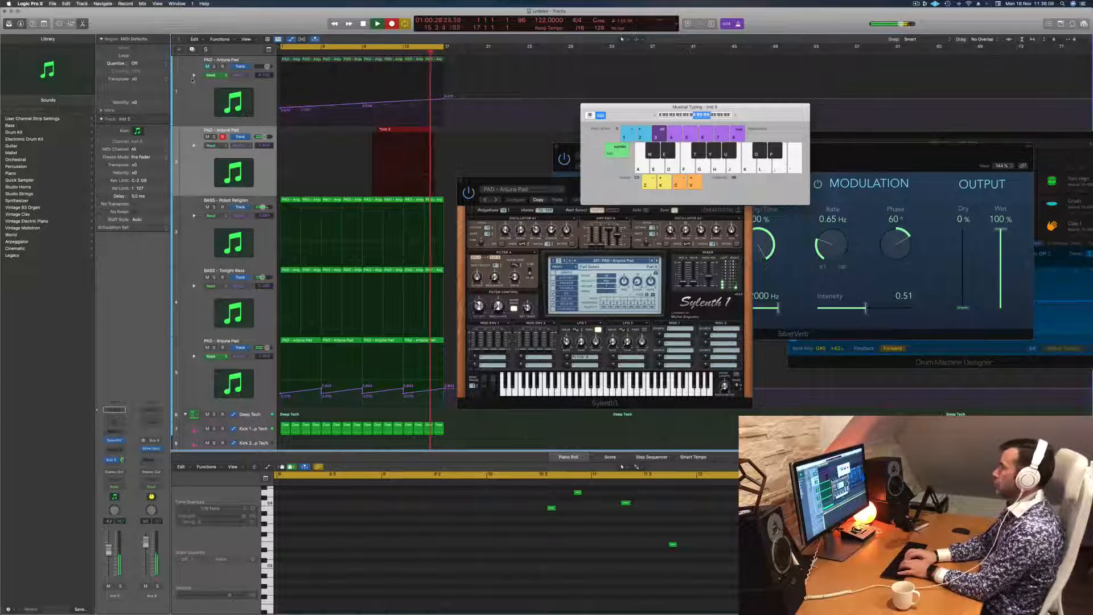
{"action": "key", "text": "g"}
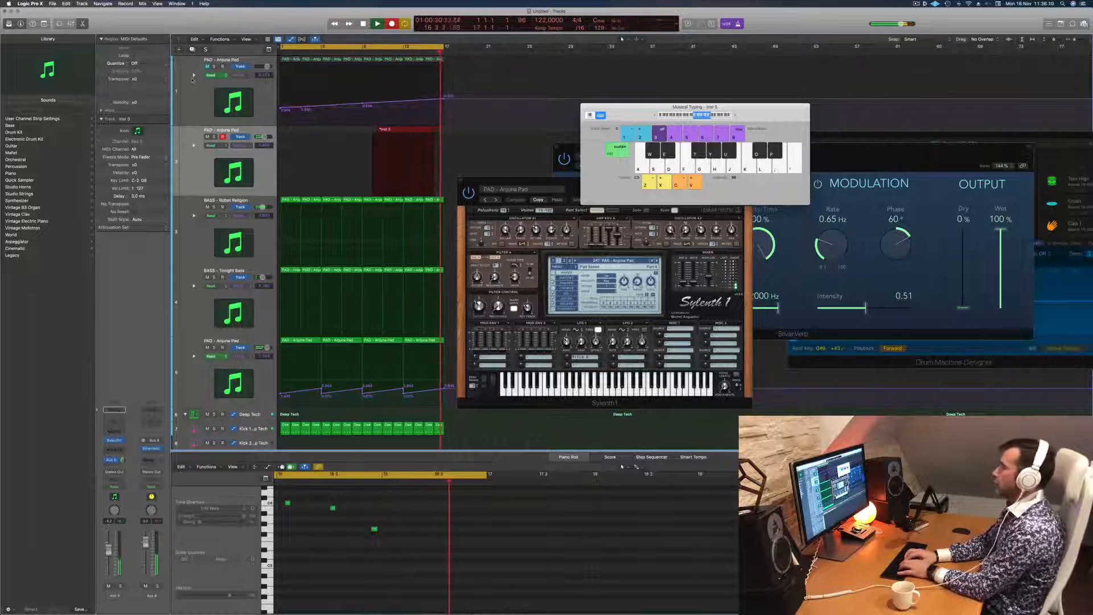
Record another melody pass from bar 1 on the duplicated pad track and stop to review the take.
{"action": "key", "text": "space"}
{"action": "key", "text": "space"}
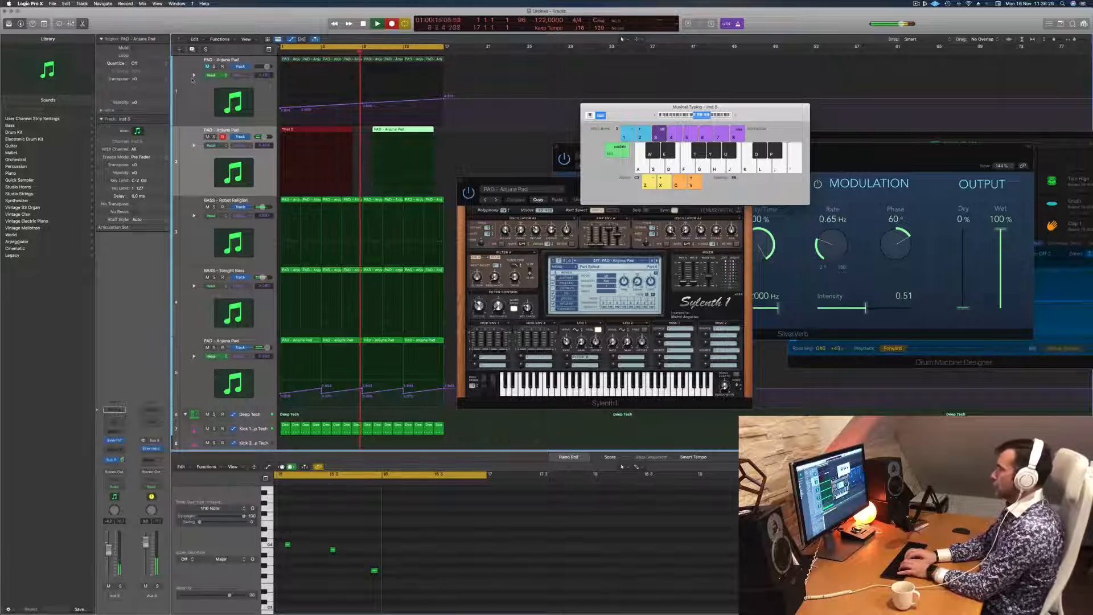
{"action": "key", "text": "g"}
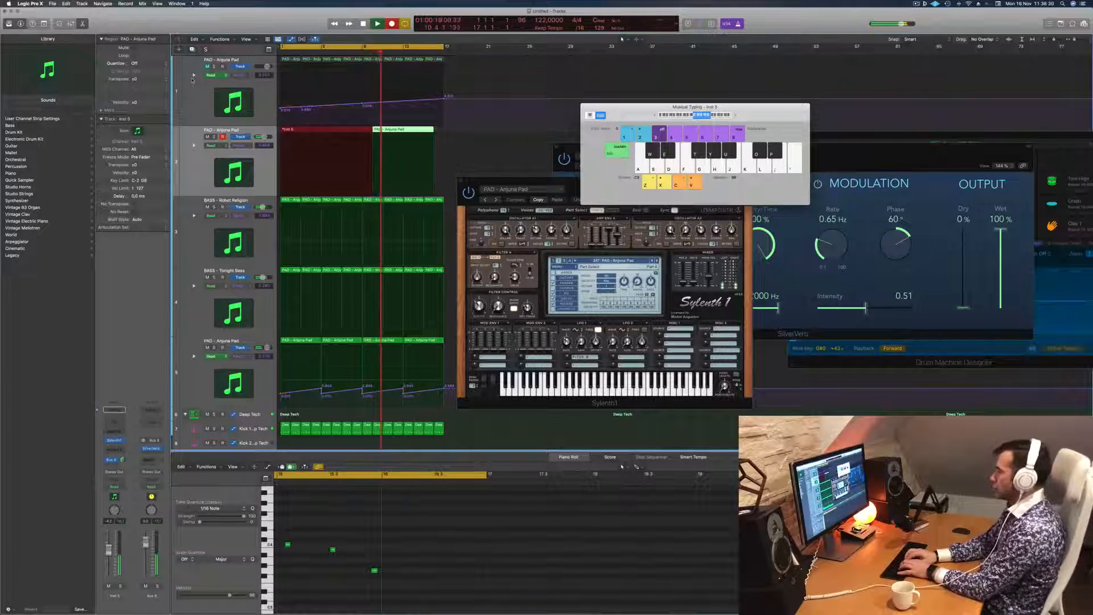
{"action": "key", "text": "space"}
{"action": "key", "text": "space"}
{"action": "scroll", "coordinate": [415, 578], "scroll_direction": "left", "scroll_amount": 2}
{"action": "key", "text": "space"}
{"action": "key", "text": "space"}
{"action": "left_click", "coordinate": [317, 577]}
{"action": "key", "text": "space"}
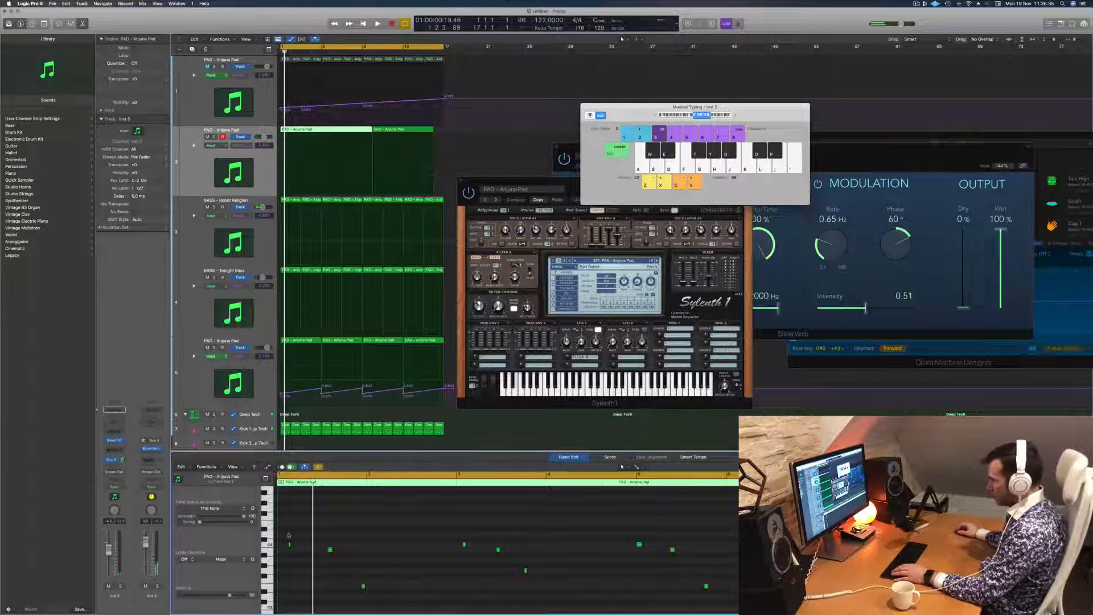
Nudge the opening melody notes slightly earlier in the Piano Roll, checking their timing against playback from the start.
{"action": "left_click_drag", "start_coordinate": [289, 535], "coordinate": [374, 591]}
{"action": "key", "text": "space"}
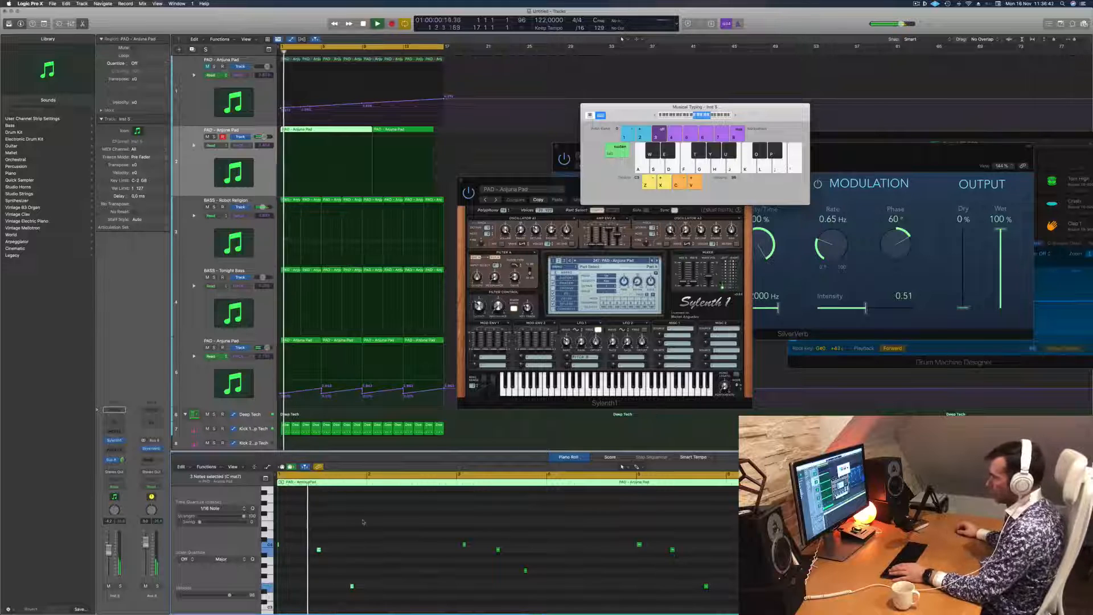
{"action": "left_click_drag", "start_coordinate": [314, 561], "coordinate": [315, 561]}
{"action": "key", "text": "Return"}
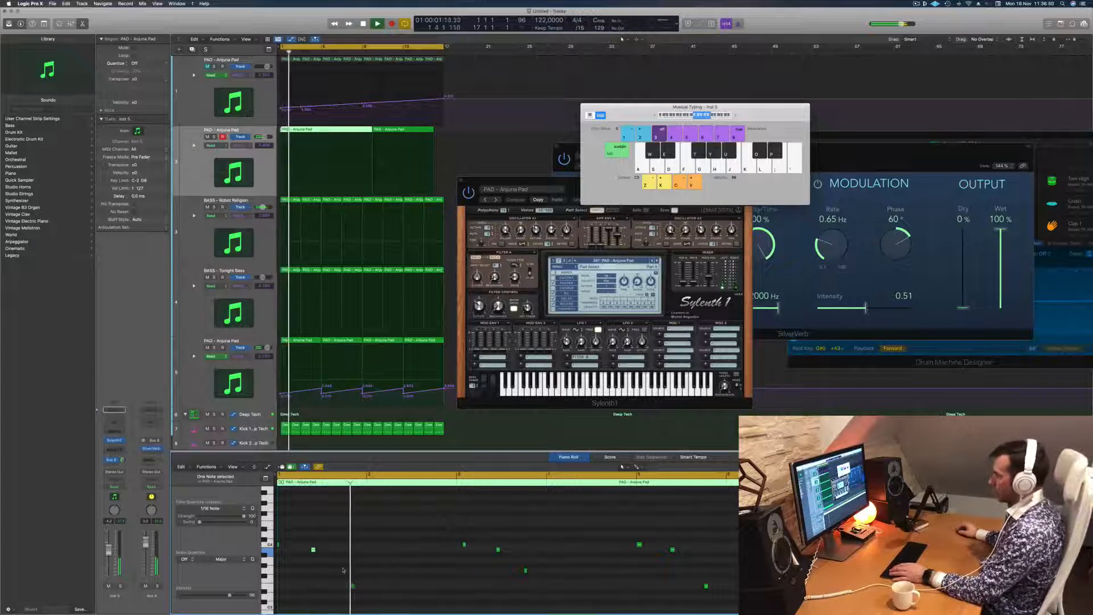
{"action": "key", "text": "Return"}
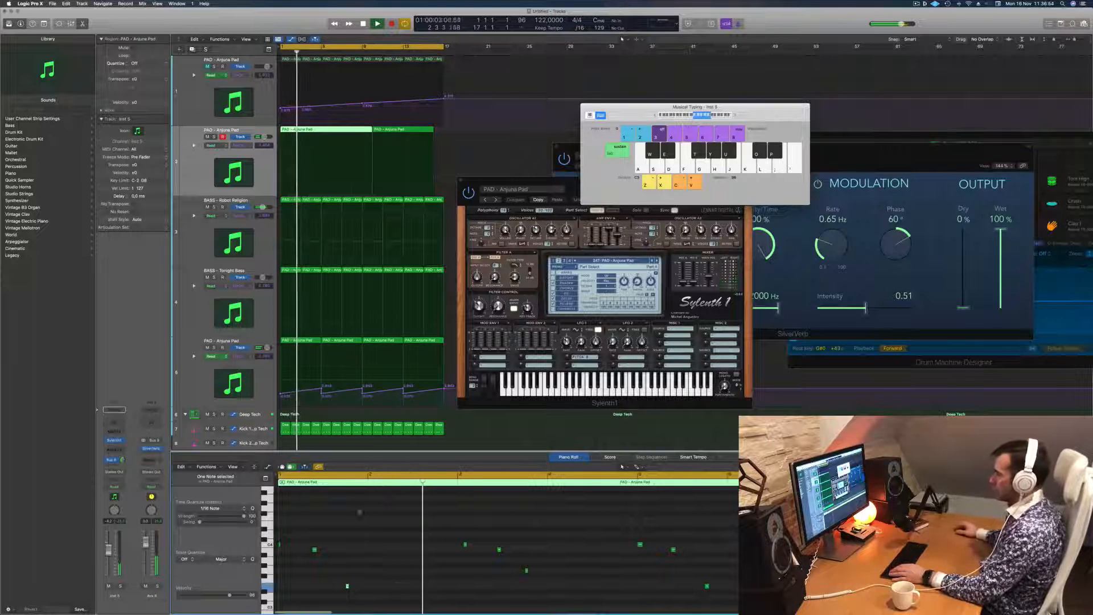
{"action": "key", "text": "Return"}
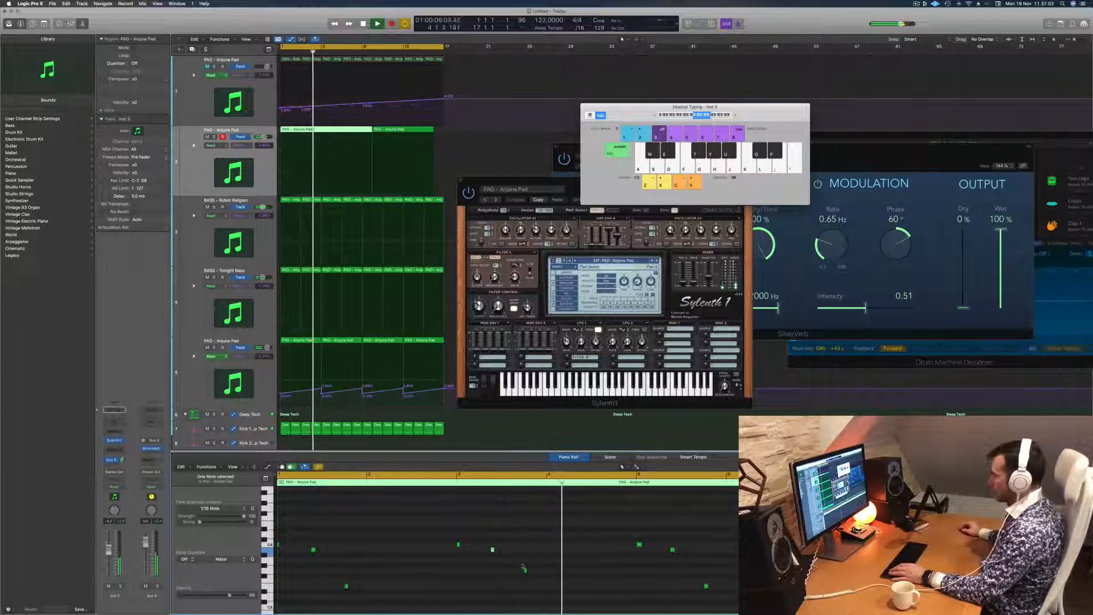
{"action": "scroll", "coordinate": [525, 565], "scroll_direction": "down", "scroll_amount": 3}
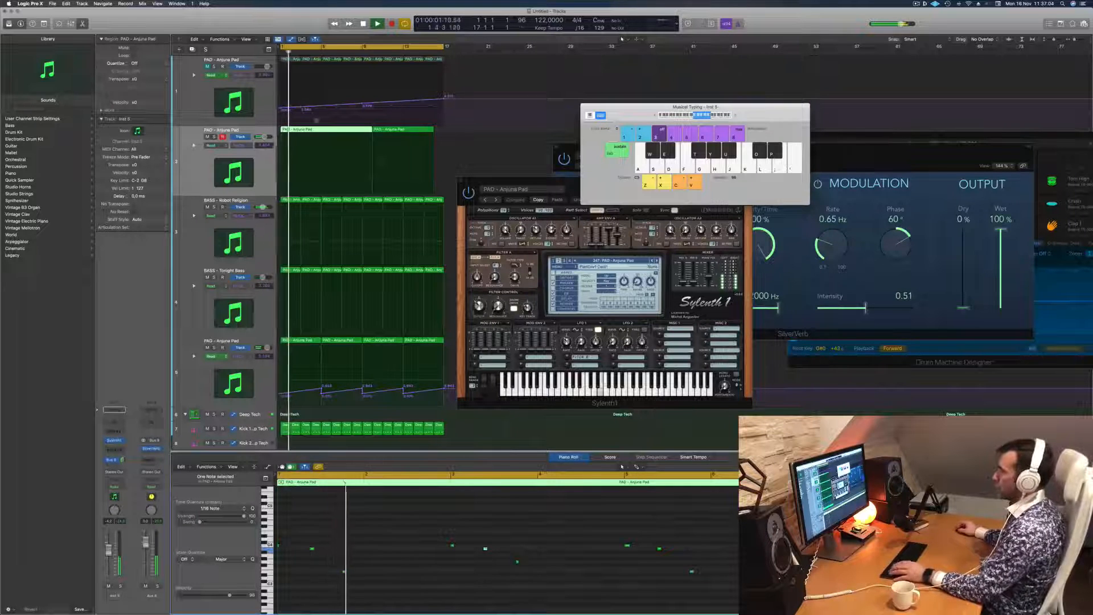
Trim the recorded melody to its first four bars and repeat that part up to bar 17.
{"action": "left_click", "coordinate": [320, 148]}
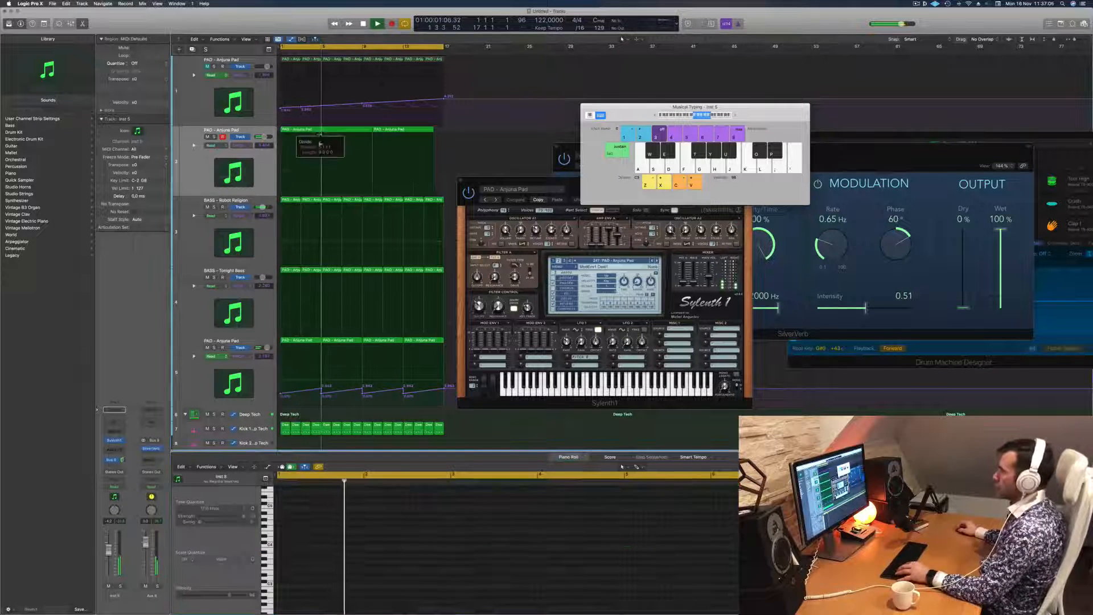
{"action": "key", "text": "Delete"}
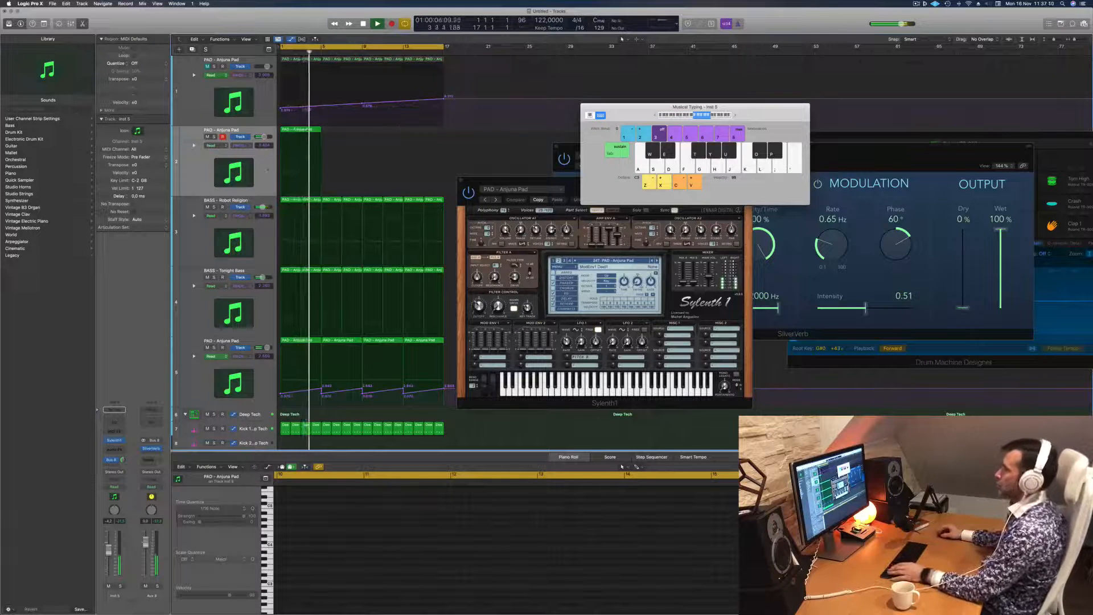
{"action": "mouse_move", "coordinate": [571, 183]}
{"action": "left_mouse_down"}
{"action": "mouse_move", "coordinate": [487, 188]}
{"action": "mouse_move", "coordinate": [583, 193]}
{"action": "left_mouse_up"}
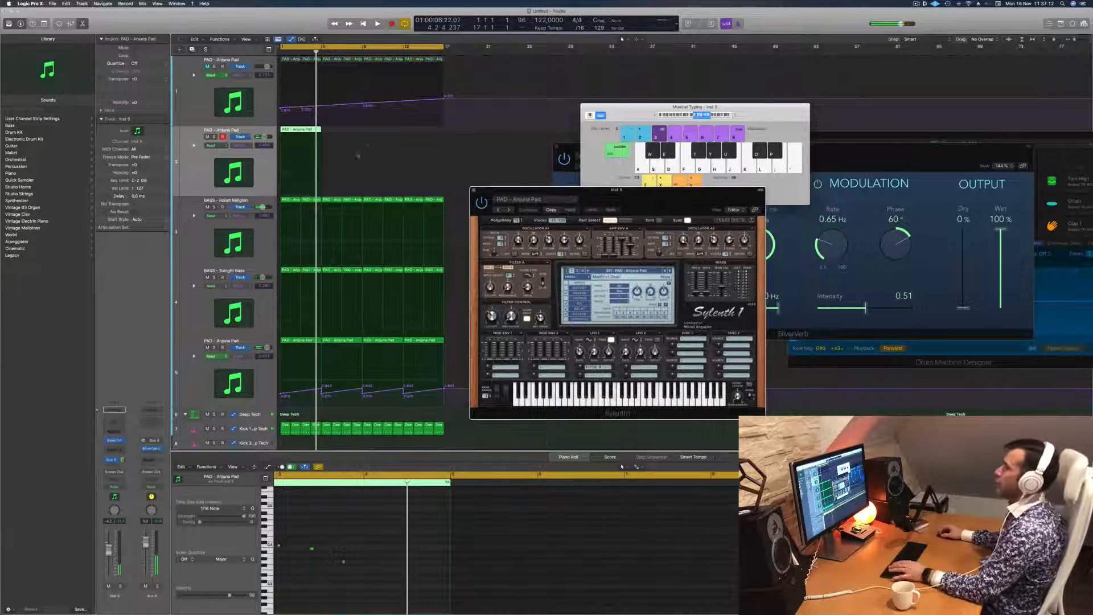
{"action": "left_click_drag", "start_coordinate": [306, 137], "coordinate": [385, 137]}
Adjust the filter cutoff of the melody pad's Sylenth1 while replaying the arrangement from the start.
{"action": "left_click_drag", "start_coordinate": [507, 190], "coordinate": [485, 183]}
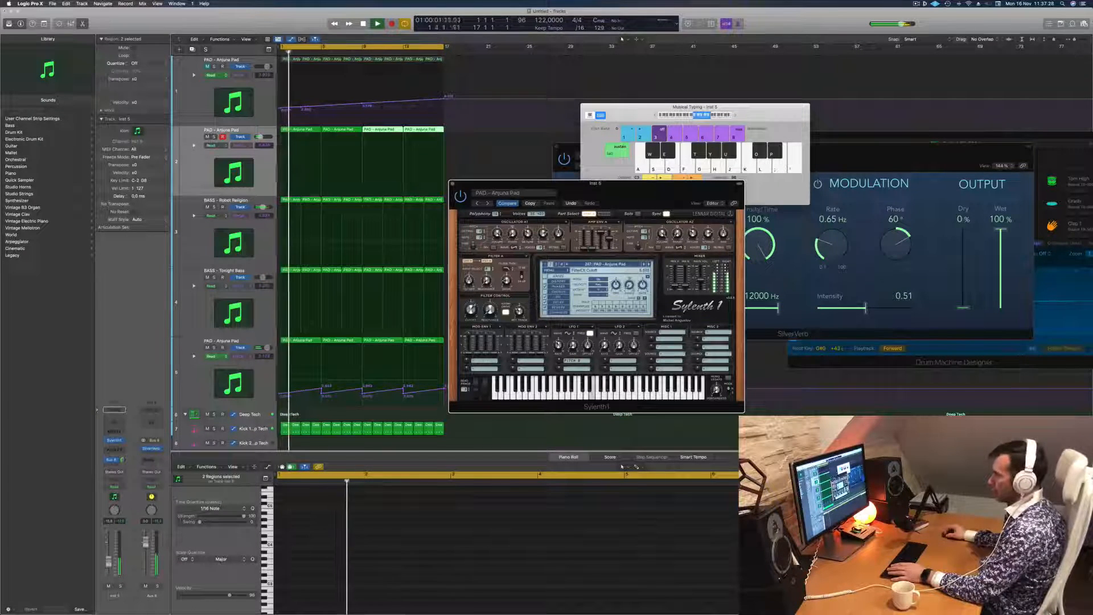
{"action": "key", "text": "space"}
{"action": "left_click", "coordinate": [470, 309]}
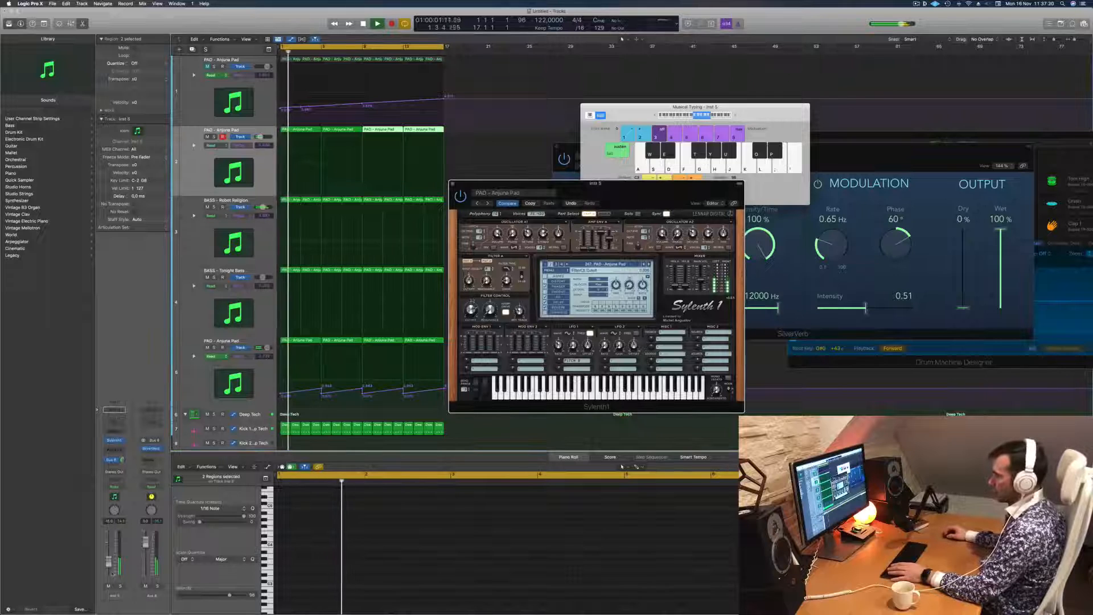
{"action": "key", "text": "Return"}
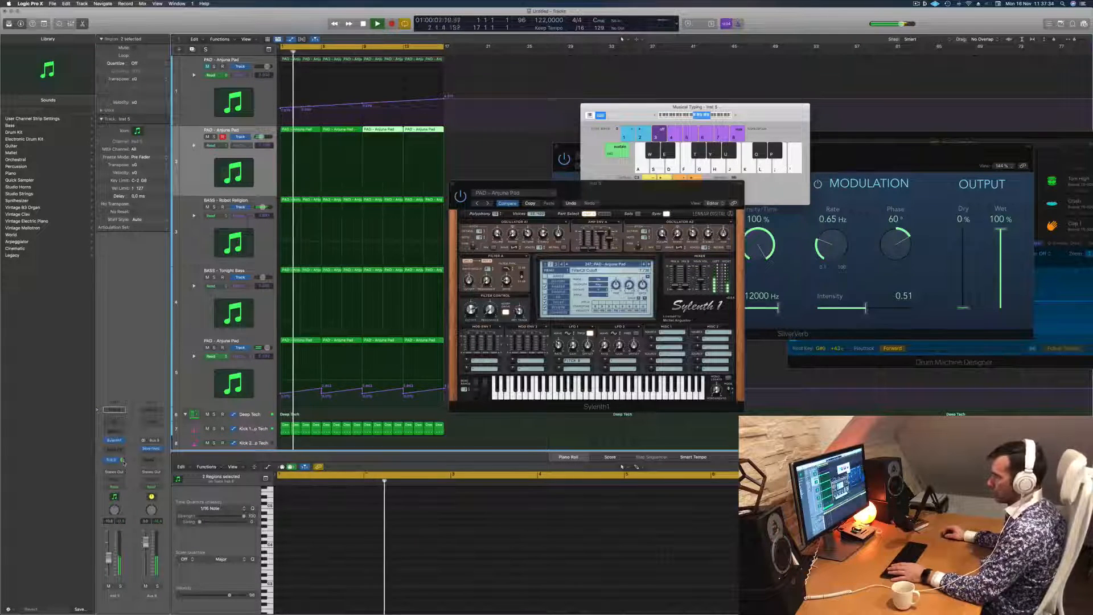
{"action": "left_click", "coordinate": [472, 320]}
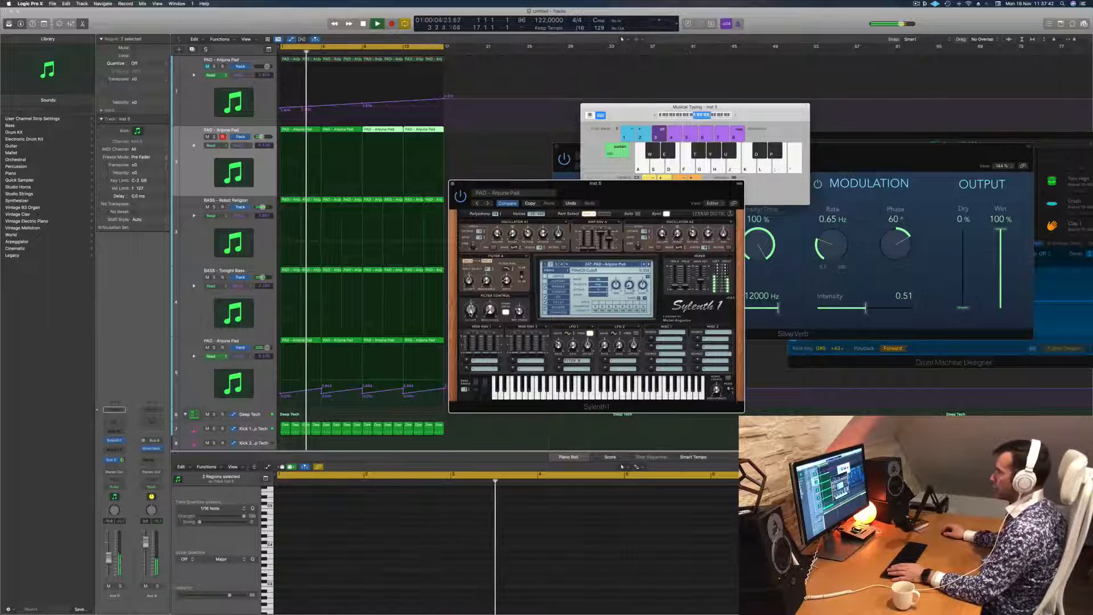
{"action": "mouse_move", "coordinate": [621, 184]}
{"action": "left_mouse_down"}
{"action": "mouse_move", "coordinate": [644, 179]}
{"action": "mouse_move", "coordinate": [631, 177]}
{"action": "left_mouse_up"}
{"action": "key", "text": "Return"}
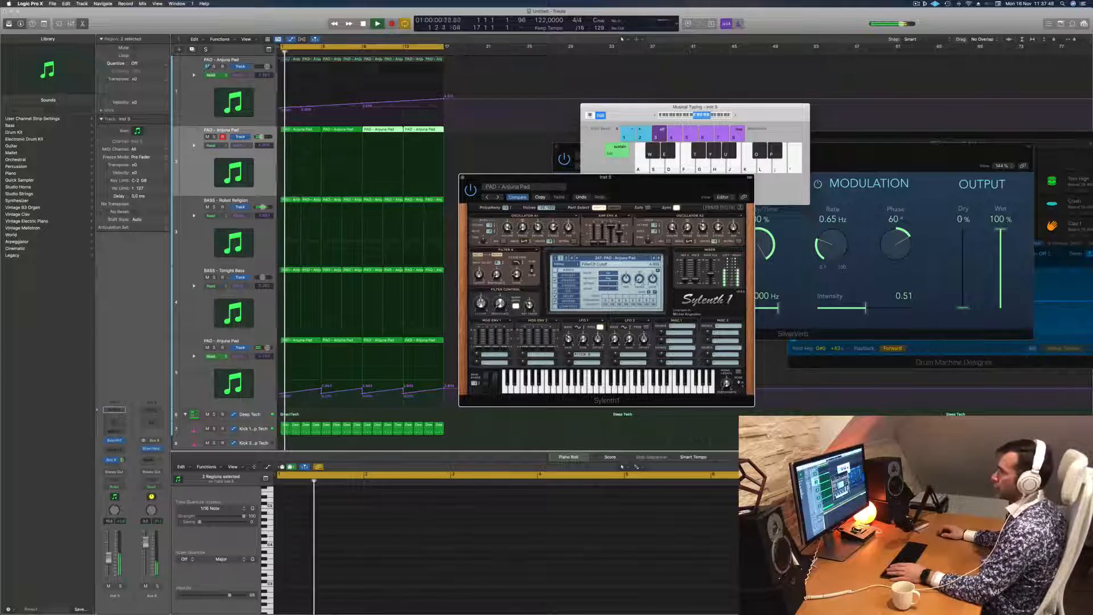
Unmute the first pad track and restart playback of the full arrangement.
{"action": "left_click", "coordinate": [207, 66]}
{"action": "key", "text": "space"}
{"action": "key", "text": "space"}
Move the BASS - Robot Religion track above the melody pad track and close the Sylenth1 window.
{"action": "left_click", "coordinate": [201, 88]}
{"action": "left_click_drag", "start_coordinate": [218, 244], "coordinate": [219, 154]}
{"action": "left_click_drag", "start_coordinate": [598, 191], "coordinate": [701, 211]}
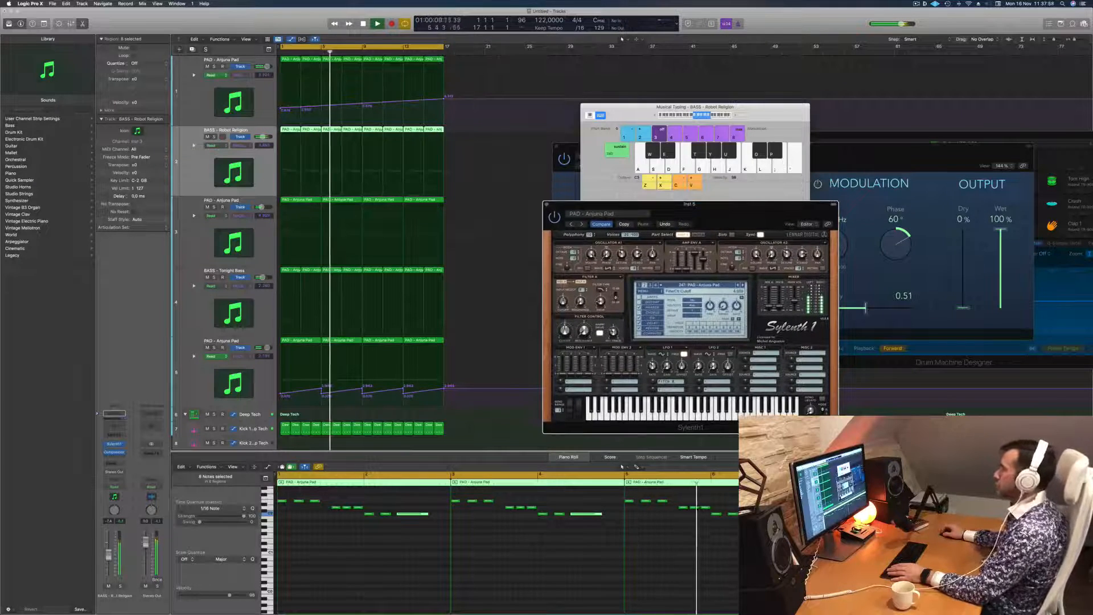
{"action": "left_click", "coordinate": [546, 204]}
{"action": "scroll", "coordinate": [481, 207], "scroll_direction": "down", "scroll_amount": 15}
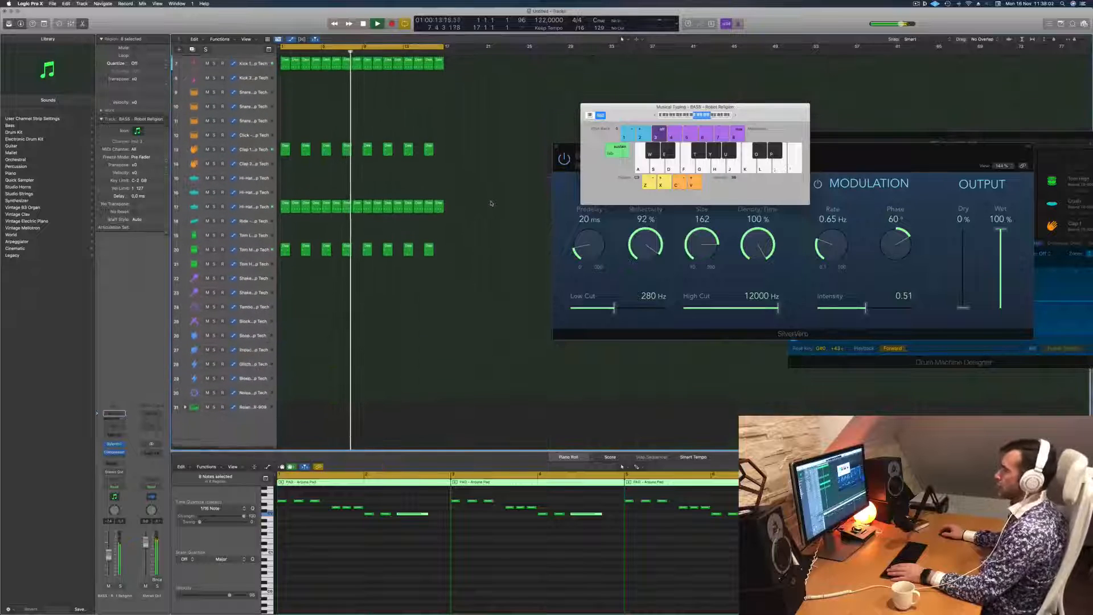
{"action": "scroll", "coordinate": [357, 313], "scroll_direction": "up", "scroll_amount": 15}
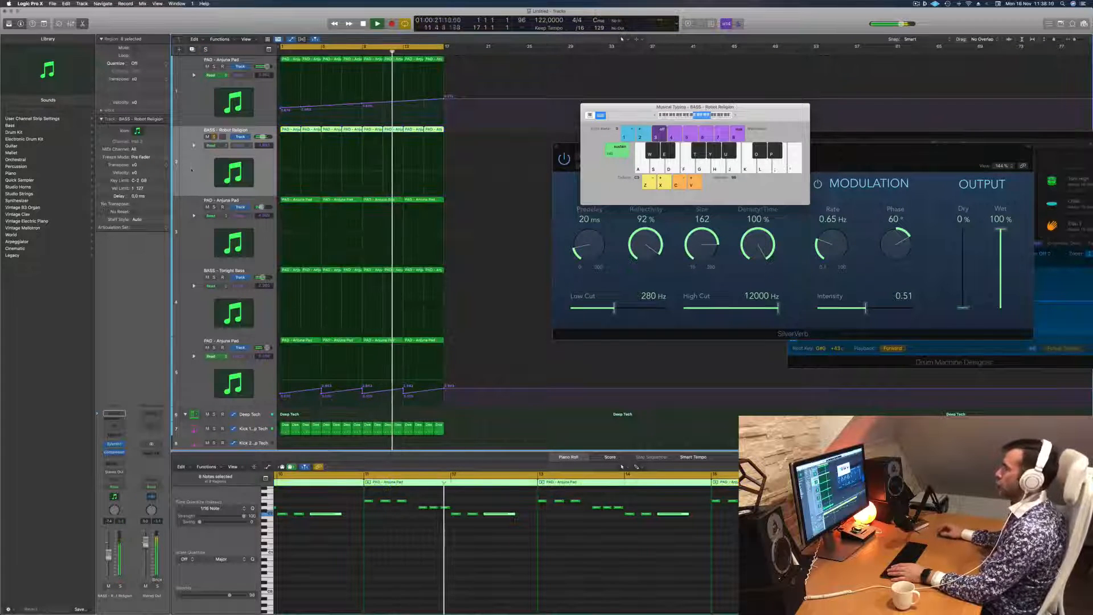
Move the BASS - Tonight Bass track and the other automated pad track above the melody pad track.
{"action": "left_click", "coordinate": [208, 272]}
{"action": "left_click_drag", "start_coordinate": [208, 271], "coordinate": [208, 213]}
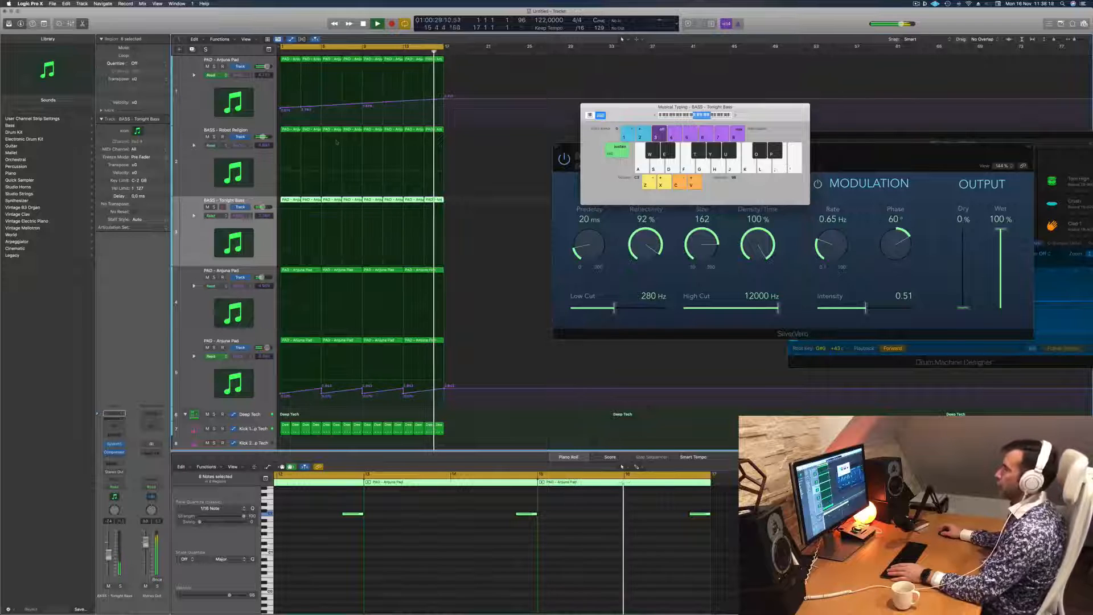
{"action": "left_click_drag", "start_coordinate": [209, 385], "coordinate": [210, 294]}
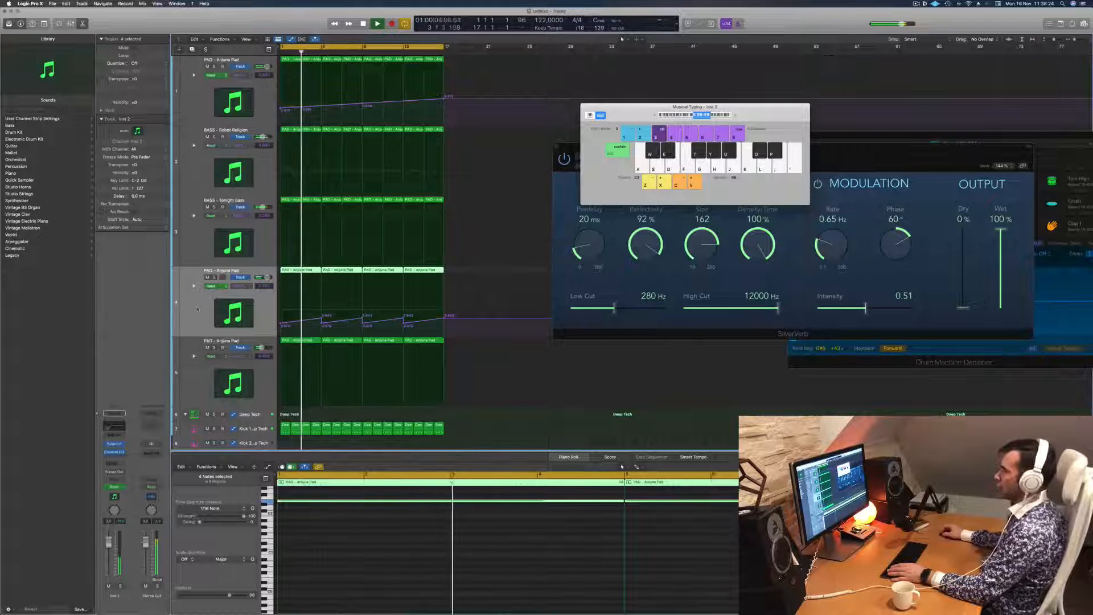
Select the melody pad track, reopen its Sylenth1 and move the plug-in window off the mixer controls.
{"action": "scroll", "coordinate": [332, 283], "scroll_direction": "down", "scroll_amount": 5}
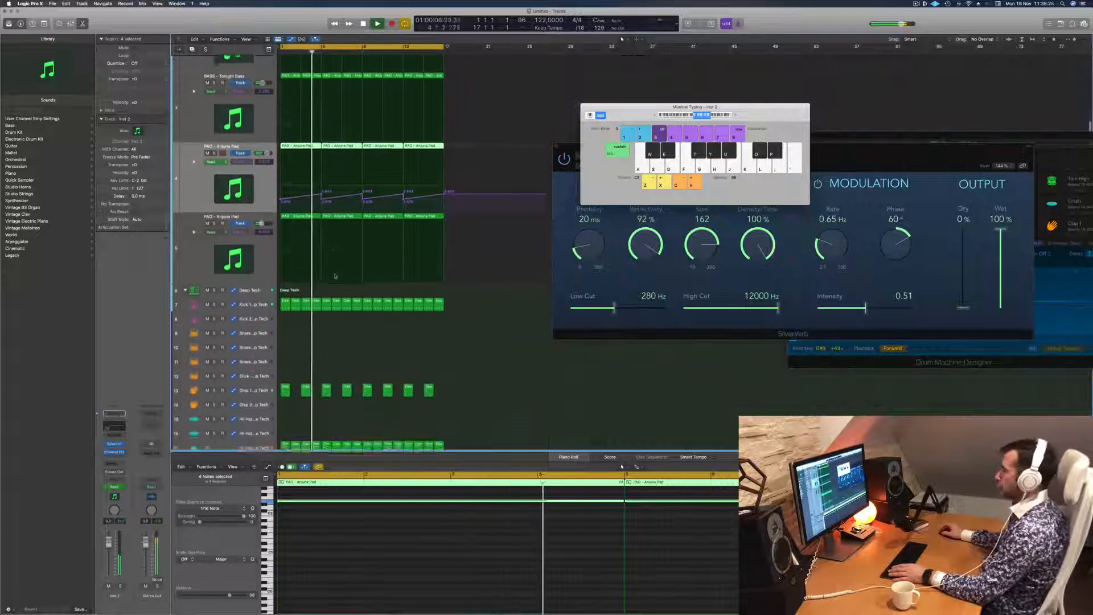
{"action": "left_click", "coordinate": [267, 243]}
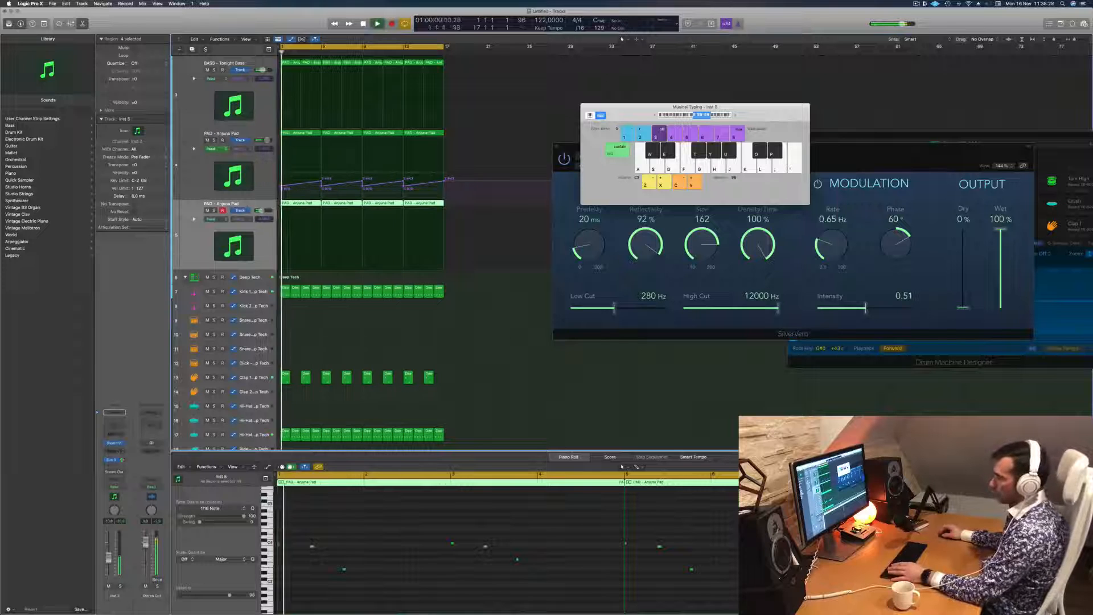
{"action": "left_click", "coordinate": [114, 442]}
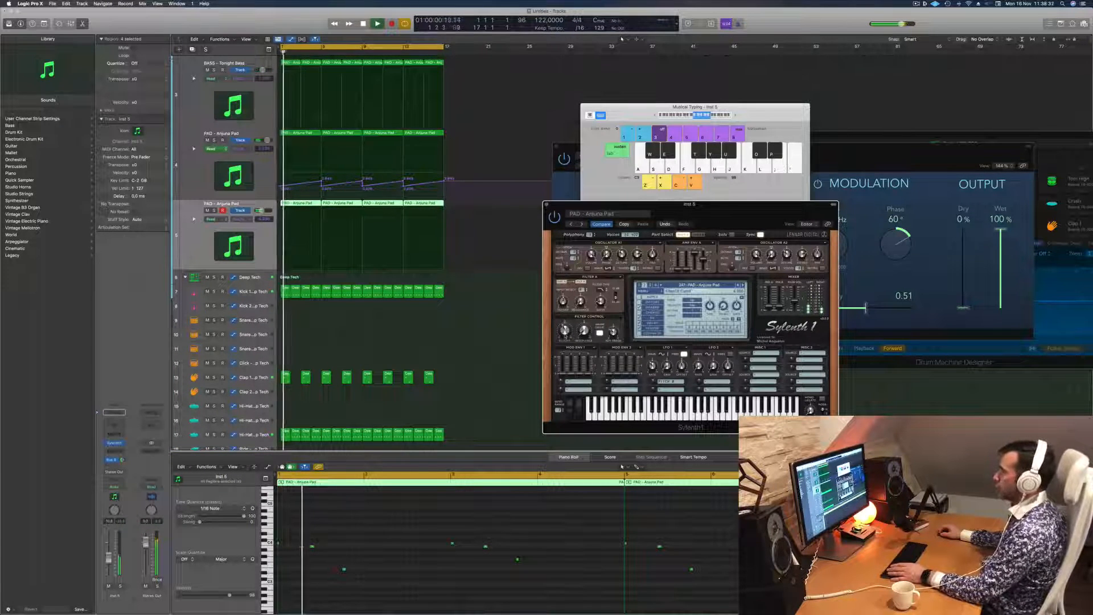
{"action": "left_click_drag", "start_coordinate": [723, 222], "coordinate": [647, 210]}
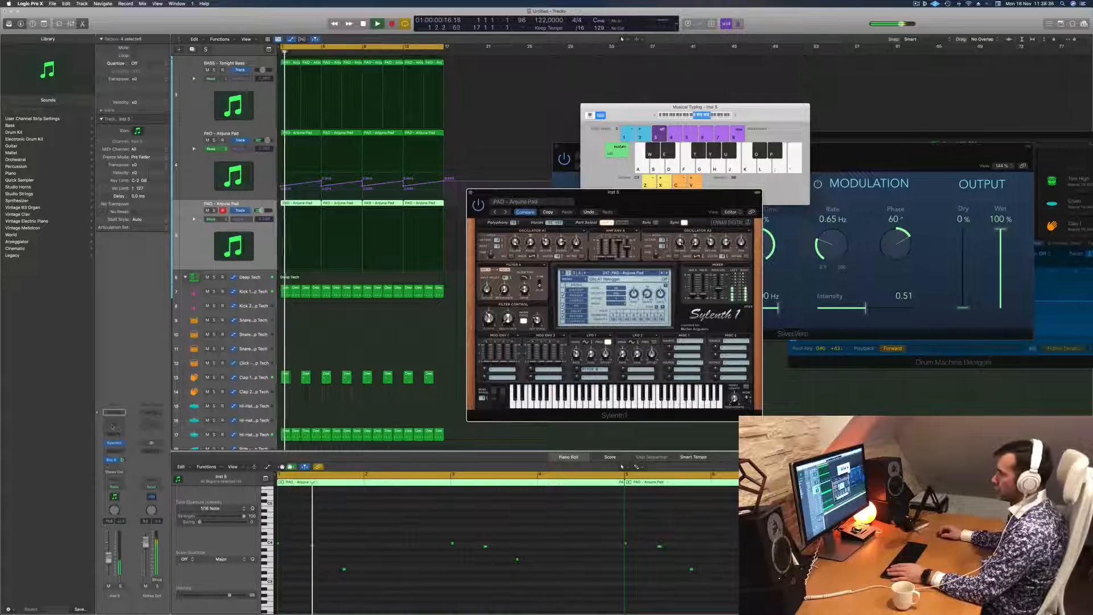
Add a Channel EQ to the melody pad with a low cut at 332 Hz and a -3.7 dB dip at 3420 Hz.
{"action": "left_click", "coordinate": [114, 412]}
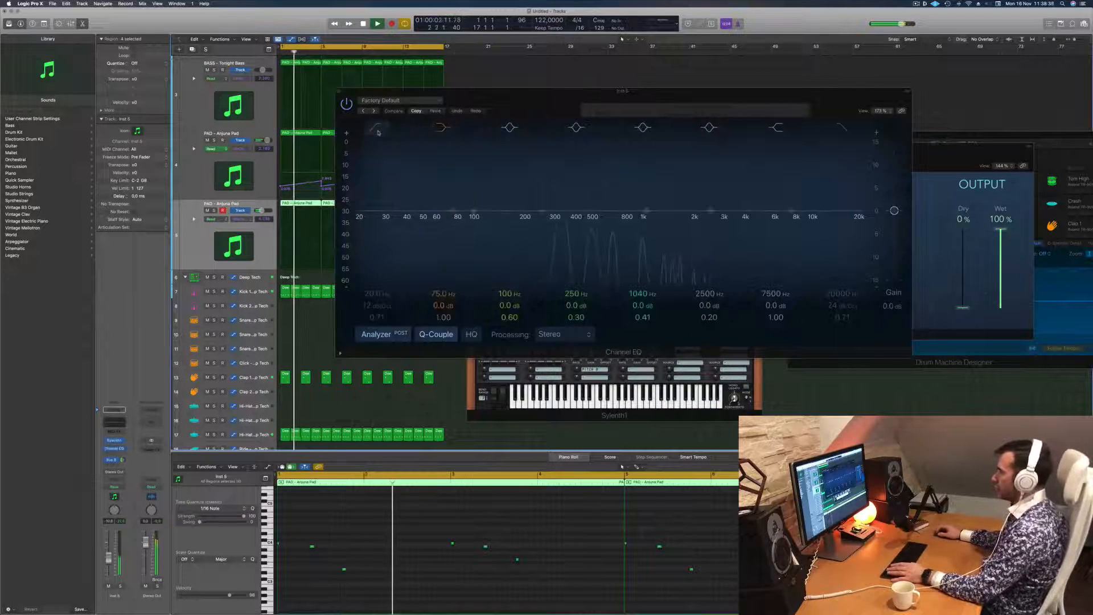
{"action": "left_click_drag", "start_coordinate": [371, 176], "coordinate": [564, 222]}
{"action": "left_click_drag", "start_coordinate": [710, 211], "coordinate": [733, 230]}
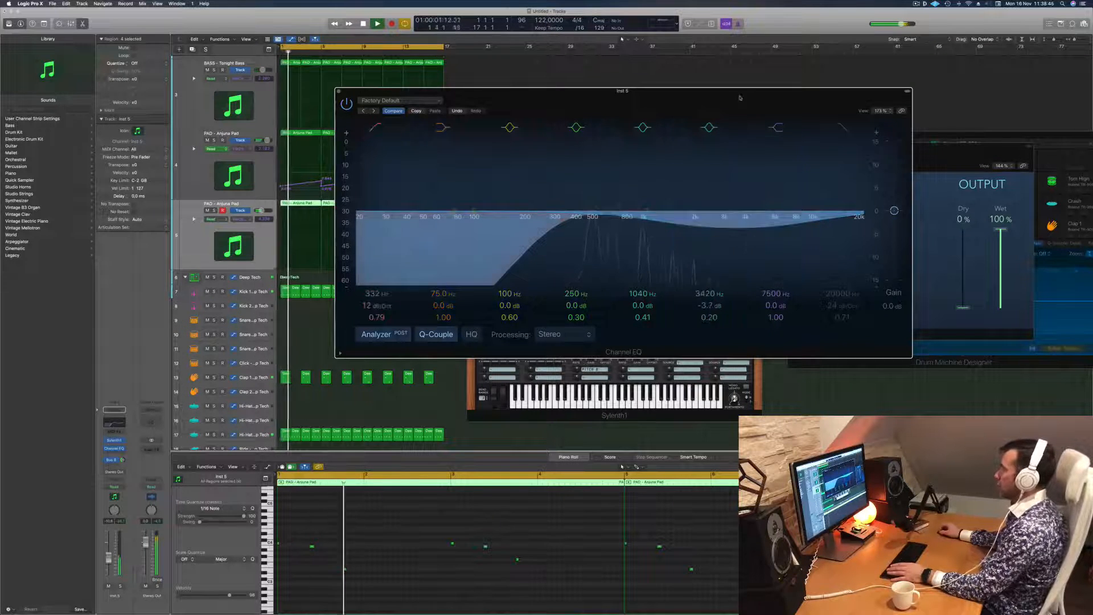
{"action": "left_click_drag", "start_coordinate": [743, 92], "coordinate": [800, 98]}
{"action": "left_click", "coordinate": [396, 97]}
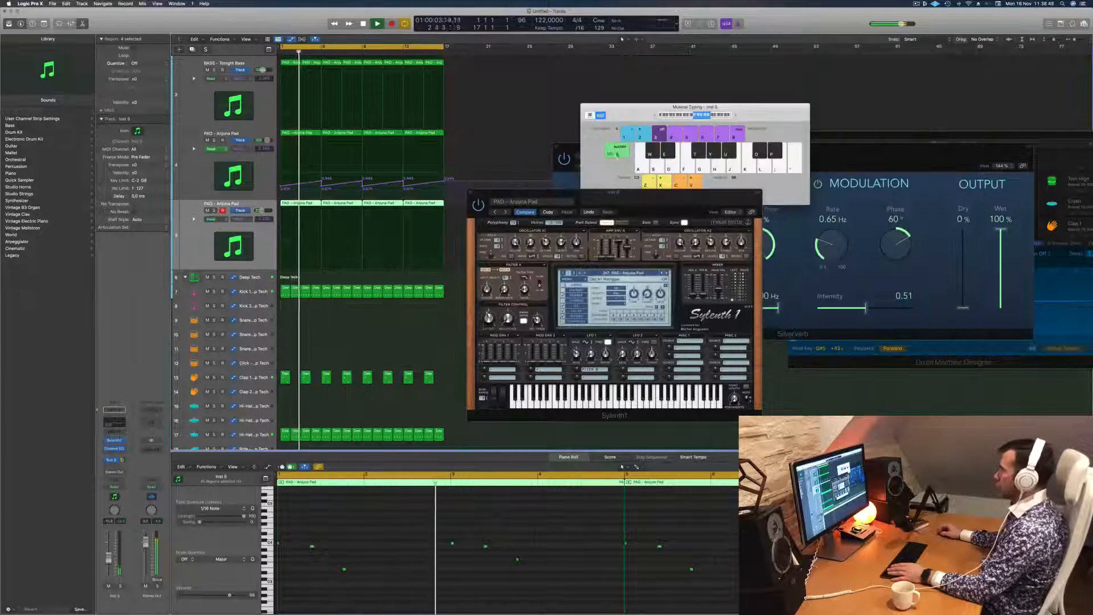
Move the Sylenth1 and Musical Typing windows aside and close the SilverVerb window.
{"action": "left_click_drag", "start_coordinate": [622, 200], "coordinate": [915, 100]}
{"action": "left_click_drag", "start_coordinate": [652, 108], "coordinate": [739, 189]}
{"action": "left_click_drag", "start_coordinate": [581, 150], "coordinate": [423, 188]}
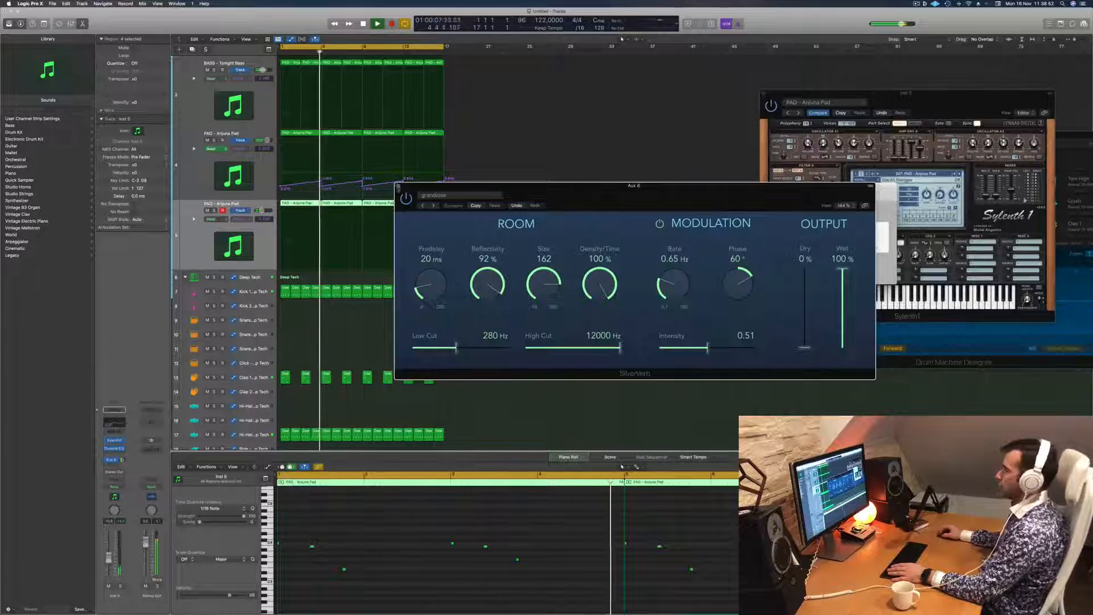
{"action": "left_click", "coordinate": [398, 186]}
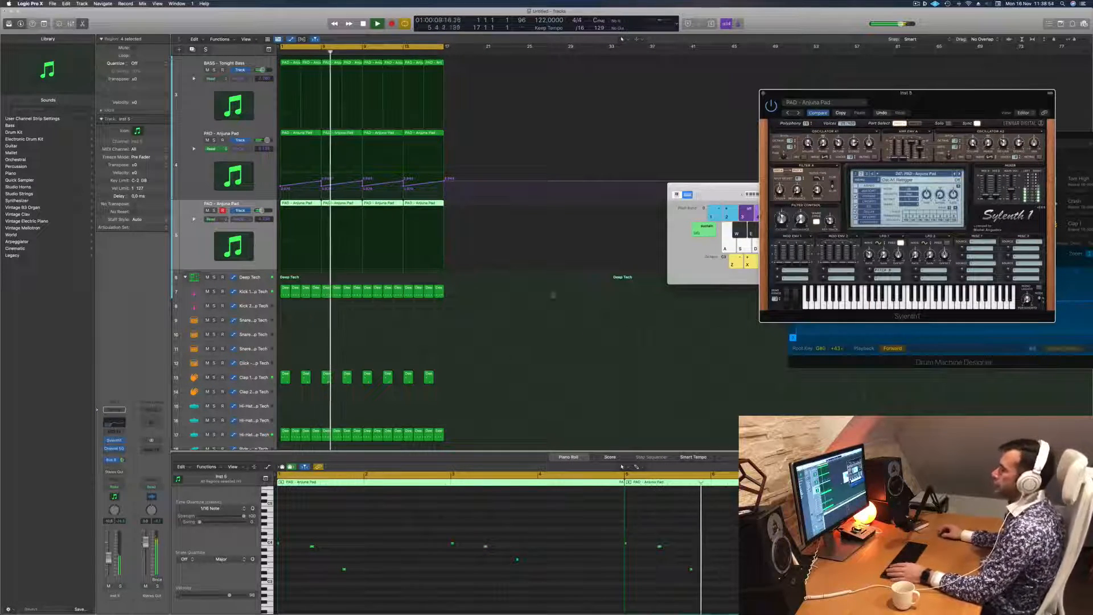
Copy the first kick region onto the Snare 1 track at bar 1.
{"action": "left_click", "coordinate": [558, 288]}
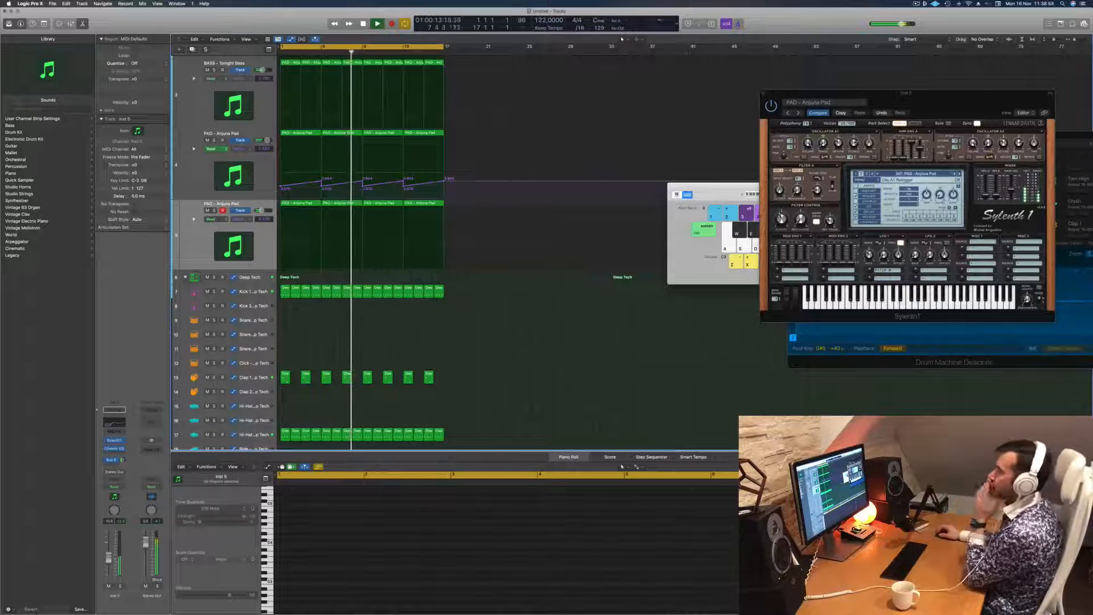
{"action": "scroll", "coordinate": [515, 356], "scroll_direction": "down", "scroll_amount": 5}
{"action": "key", "text": "space"}
{"action": "key", "text": "space"}
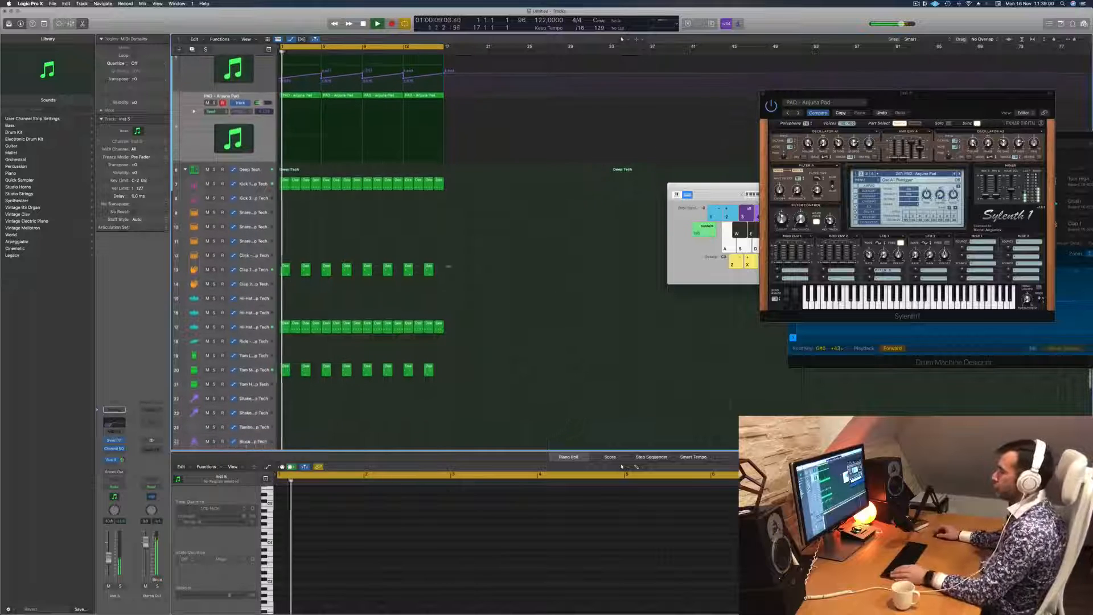
{"action": "left_click", "coordinate": [285, 185]}
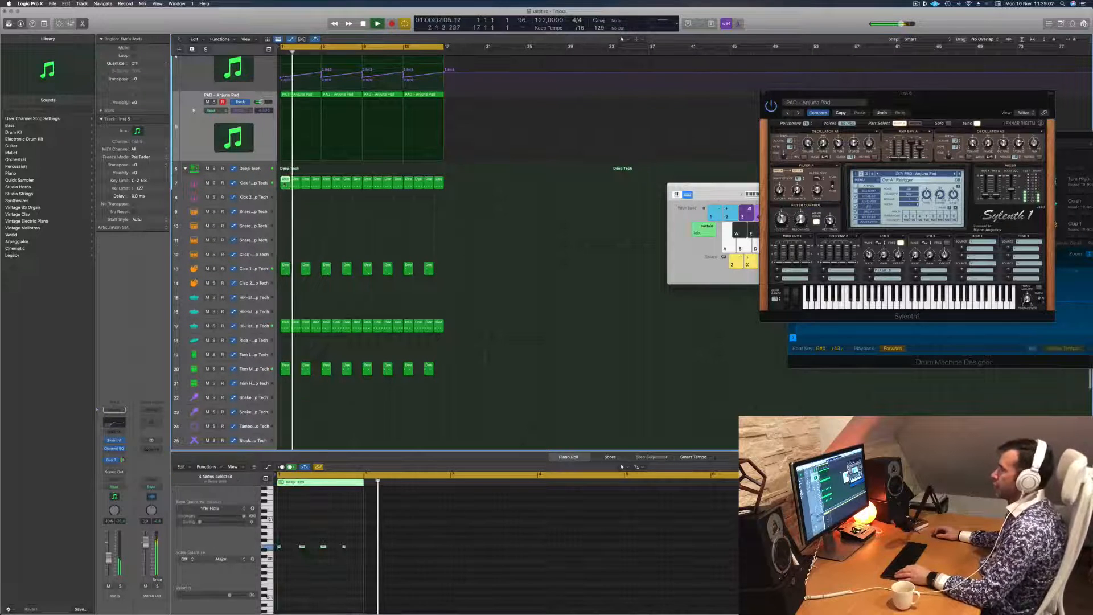
{"action": "left_click_drag", "start_coordinate": [285, 184], "coordinate": [285, 210]}
{"action": "key", "text": "space"}
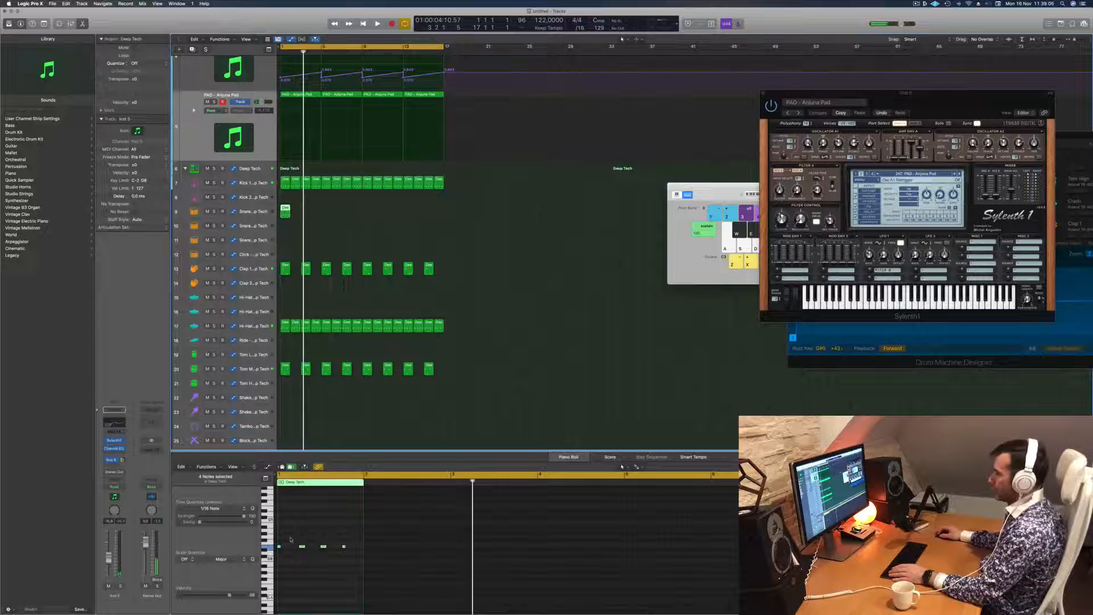
Thin the snare region to its notes on beats two and four and repeat it along the Snare 1 track up to bar 17.
{"action": "left_click", "coordinate": [278, 545]}
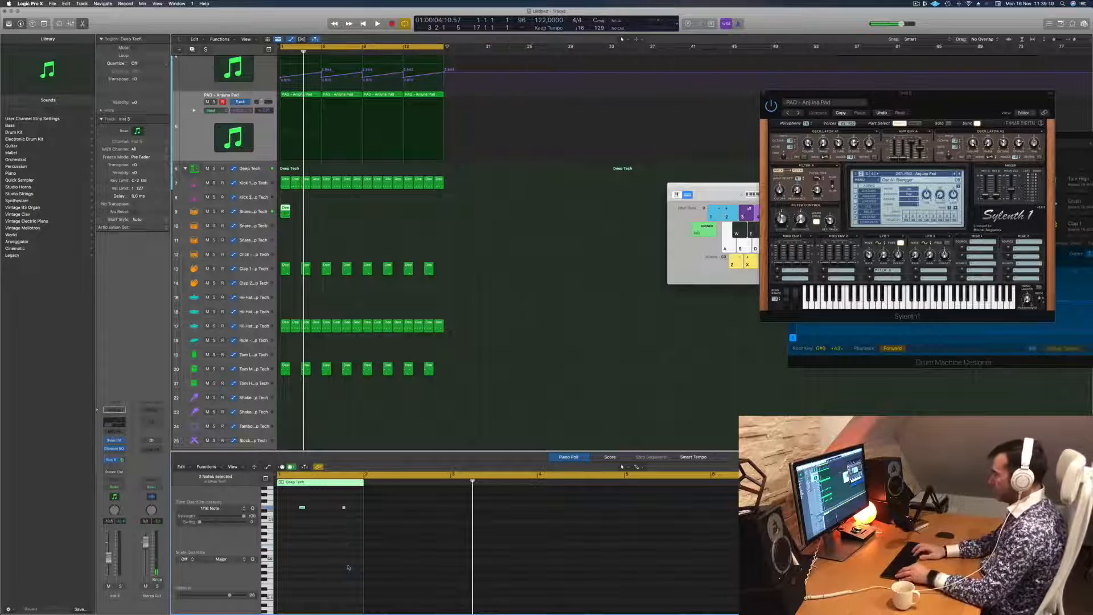
{"action": "key", "text": "space"}
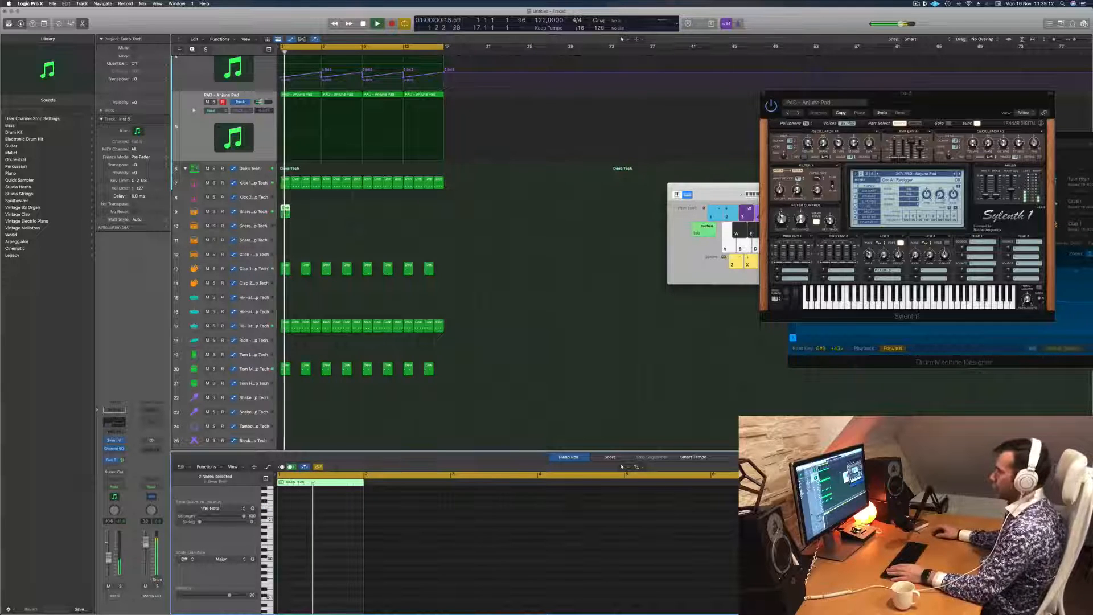
{"action": "left_click_drag", "start_coordinate": [286, 209], "coordinate": [430, 210]}
{"action": "left_click", "coordinate": [415, 216]}
{"action": "key", "text": "space"}
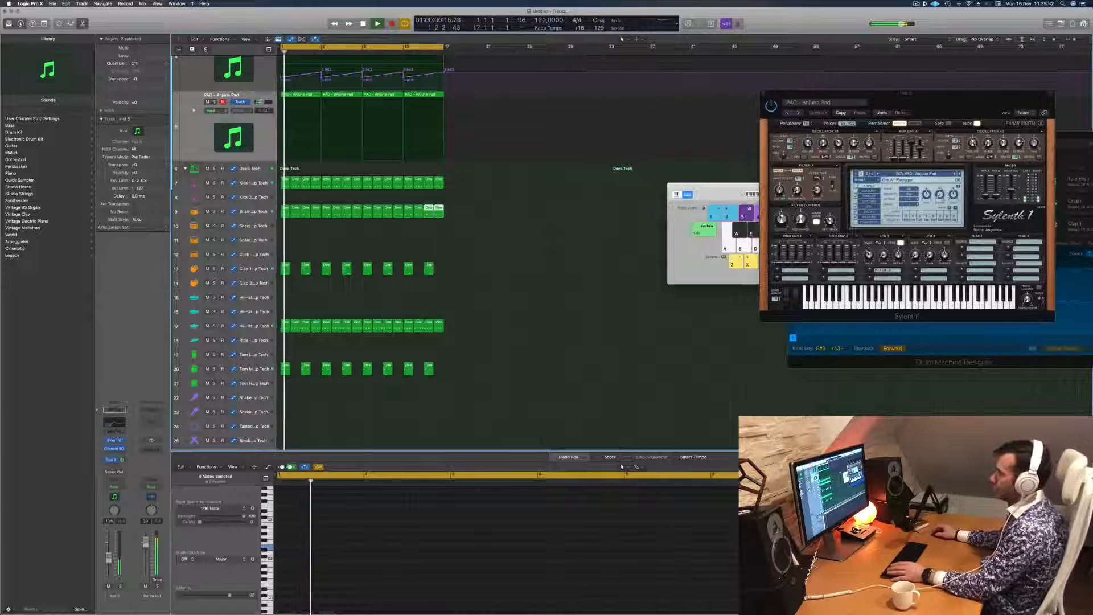
{"action": "left_click", "coordinate": [257, 213]}
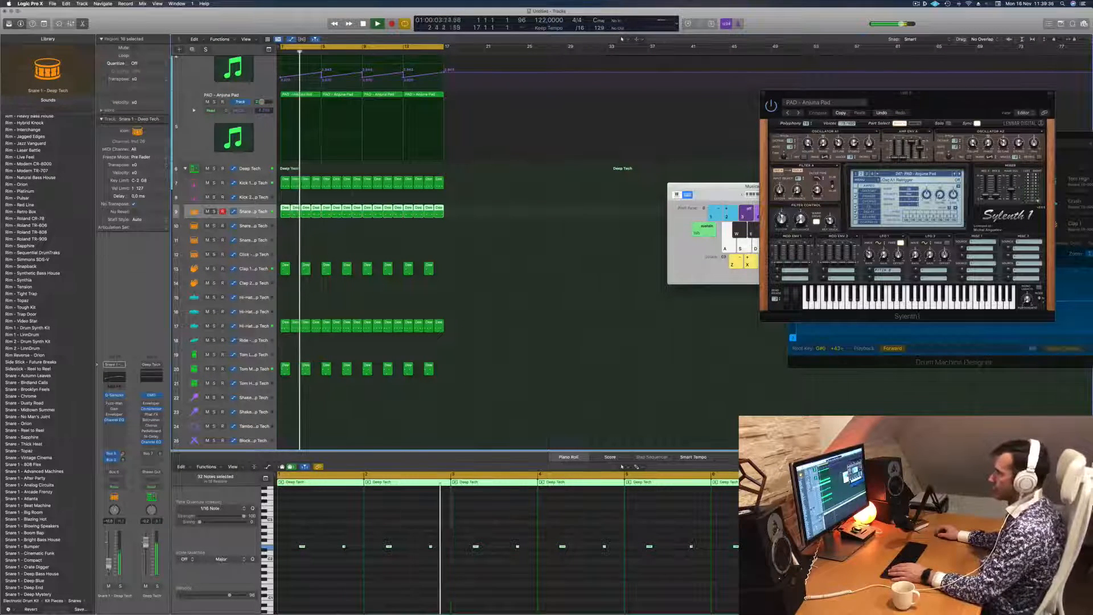
Copy the first open hi-hat region onto the Shaker 2 track at bar 1.
{"action": "scroll", "coordinate": [361, 423], "scroll_direction": "down", "scroll_amount": 5}
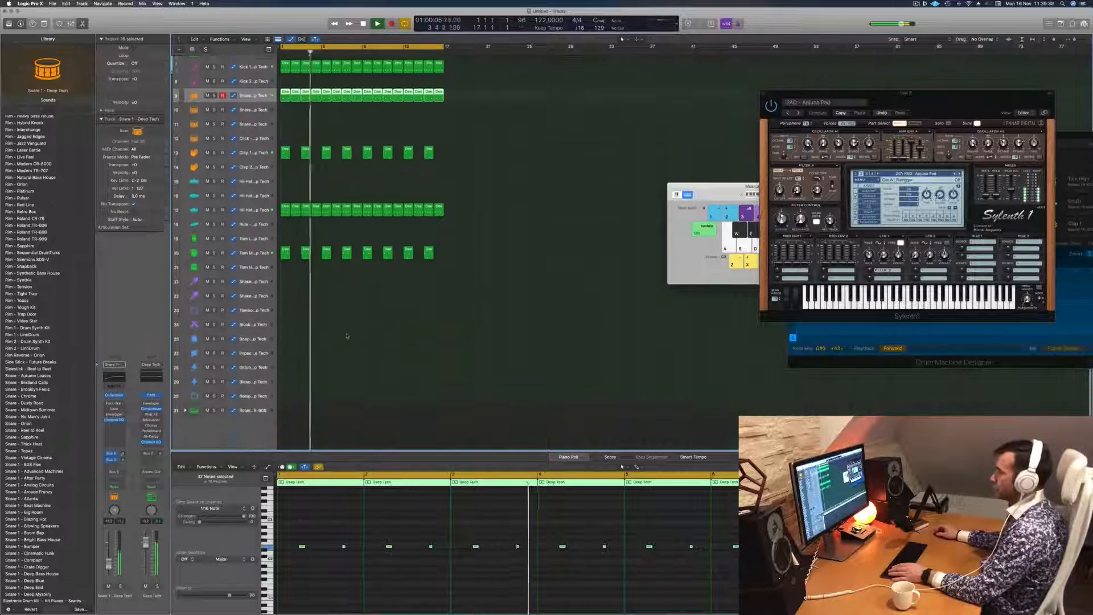
{"action": "left_click_drag", "start_coordinate": [285, 210], "coordinate": [285, 297]}
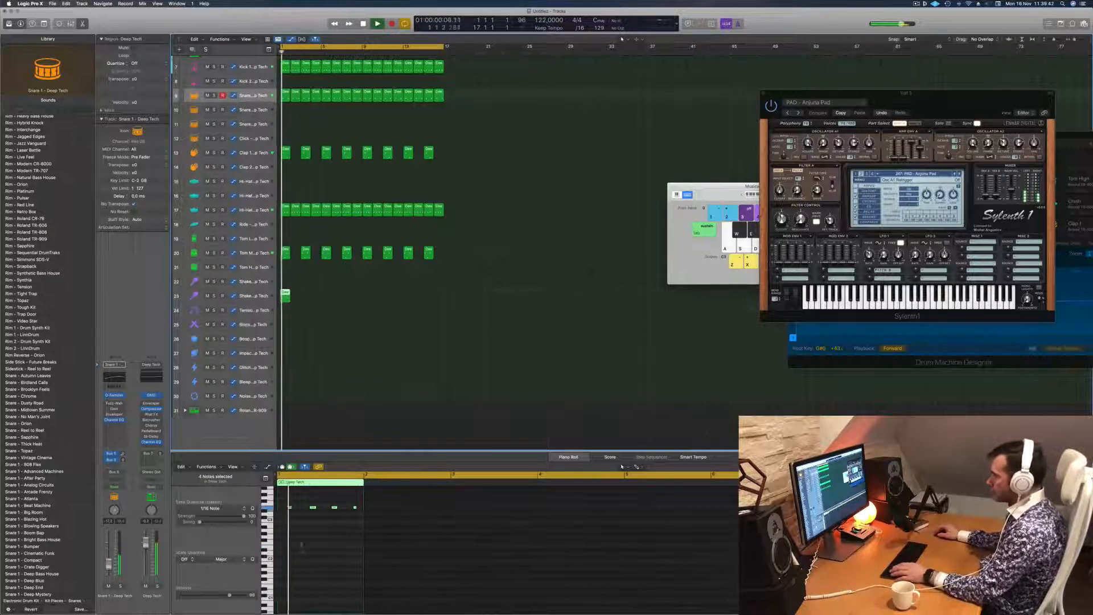
{"action": "left_click_drag", "start_coordinate": [342, 544], "coordinate": [359, 549]}
{"action": "scroll", "coordinate": [308, 547], "scroll_direction": "up", "scroll_amount": 5}
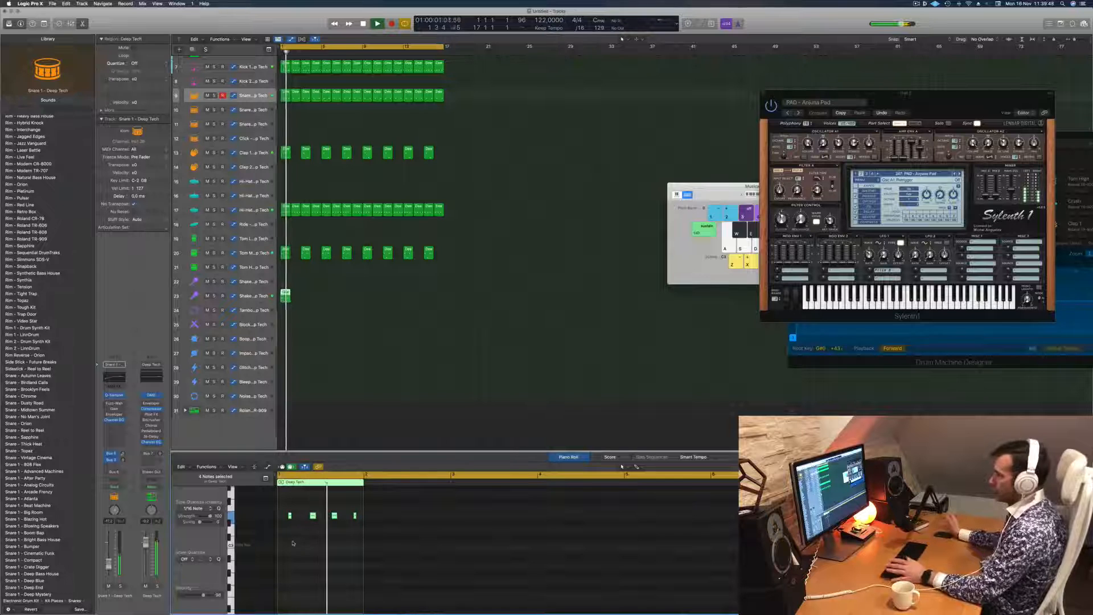
Add on-beat copies of the shaker notes for an eighth-note pattern and repeat the region along the Shaker 2 track up to bar 17.
{"action": "scroll", "coordinate": [306, 521], "scroll_direction": "left", "scroll_amount": 5}
{"action": "key", "text": "space"}
{"action": "left_click_drag", "start_coordinate": [302, 517], "coordinate": [282, 517]}
{"action": "key", "text": "space"}
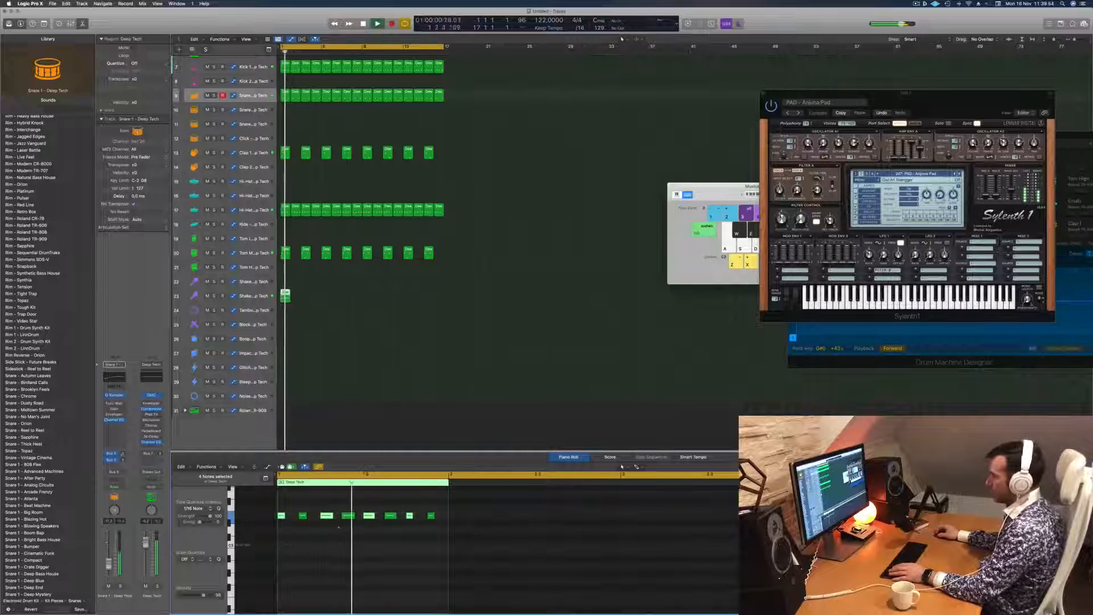
{"action": "left_click_drag", "start_coordinate": [286, 295], "coordinate": [368, 303]}
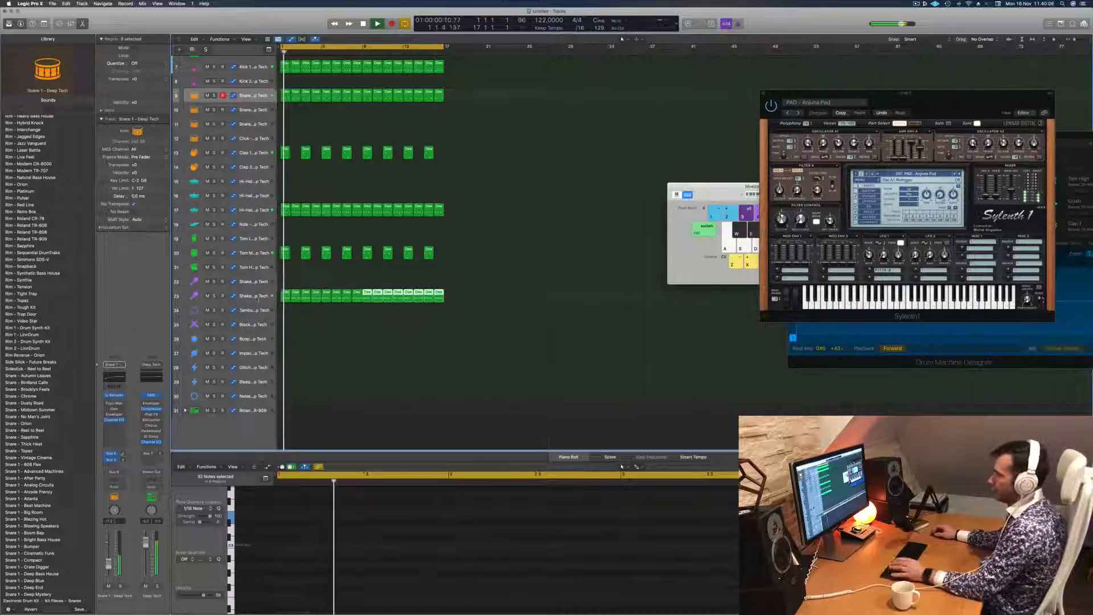
{"action": "left_click", "coordinate": [257, 296]}
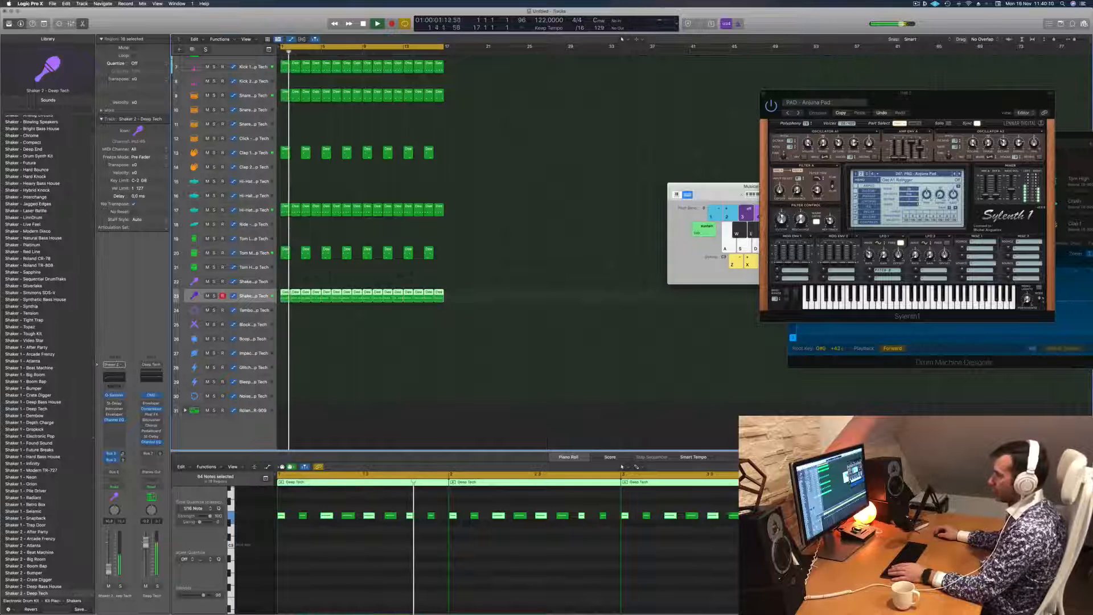
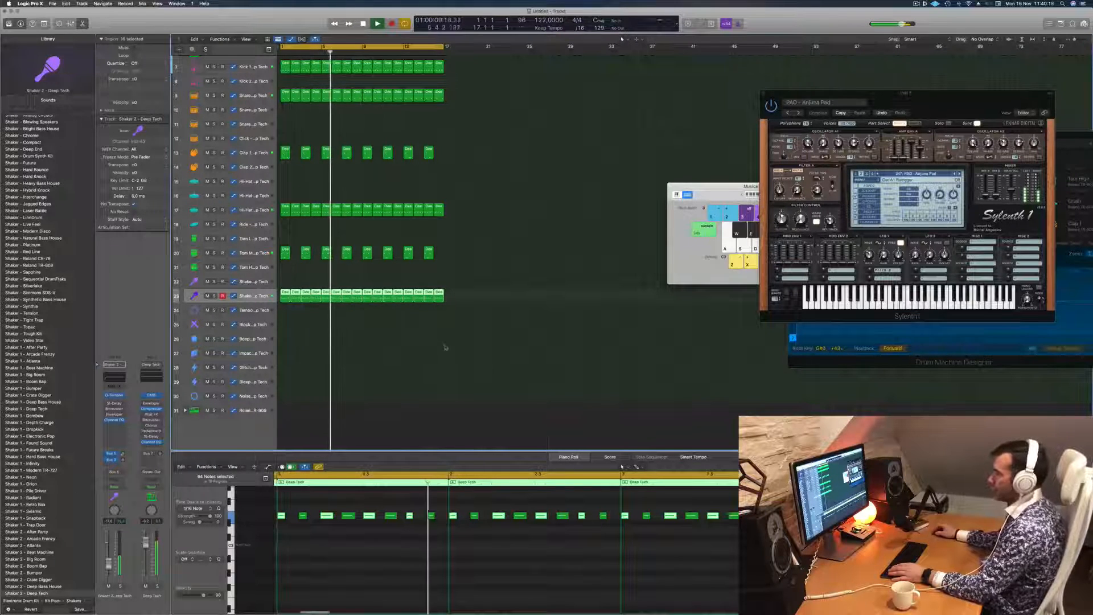
Review the open hi-hat, Shaker 2, first pad, melody pad and Tonight Bass tracks during playback.
{"action": "scroll", "coordinate": [364, 251], "scroll_direction": "up", "scroll_amount": 3}
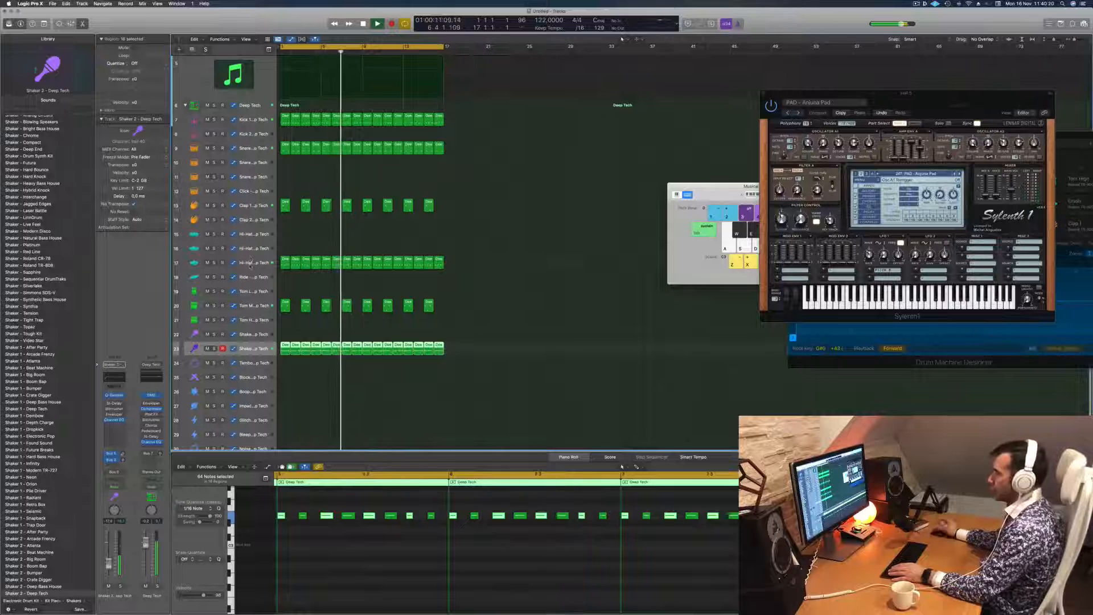
{"action": "left_click", "coordinate": [251, 263]}
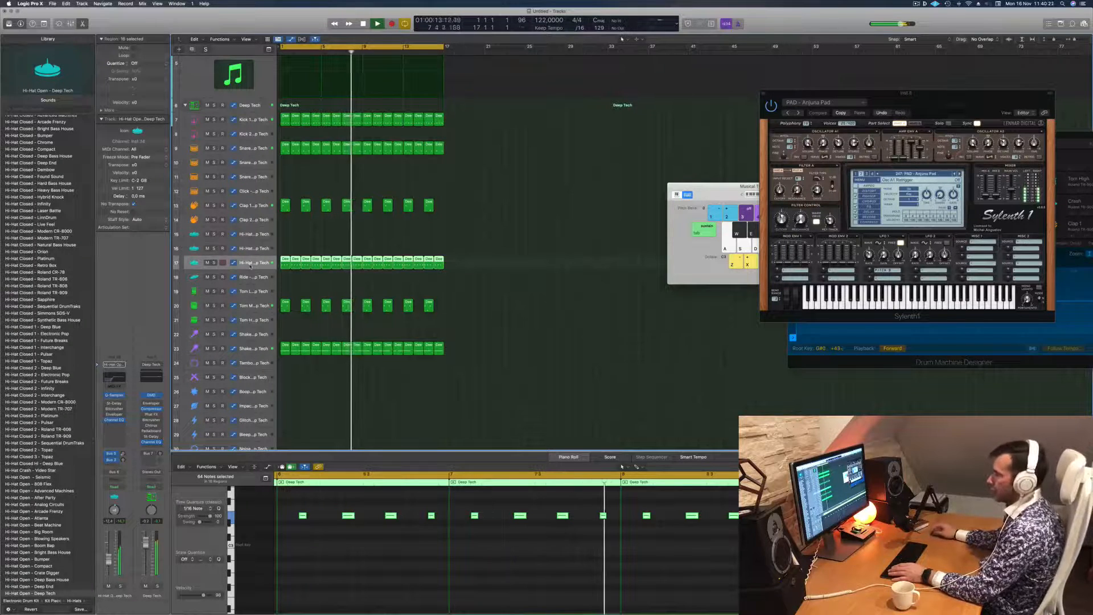
{"action": "left_click", "coordinate": [248, 348]}
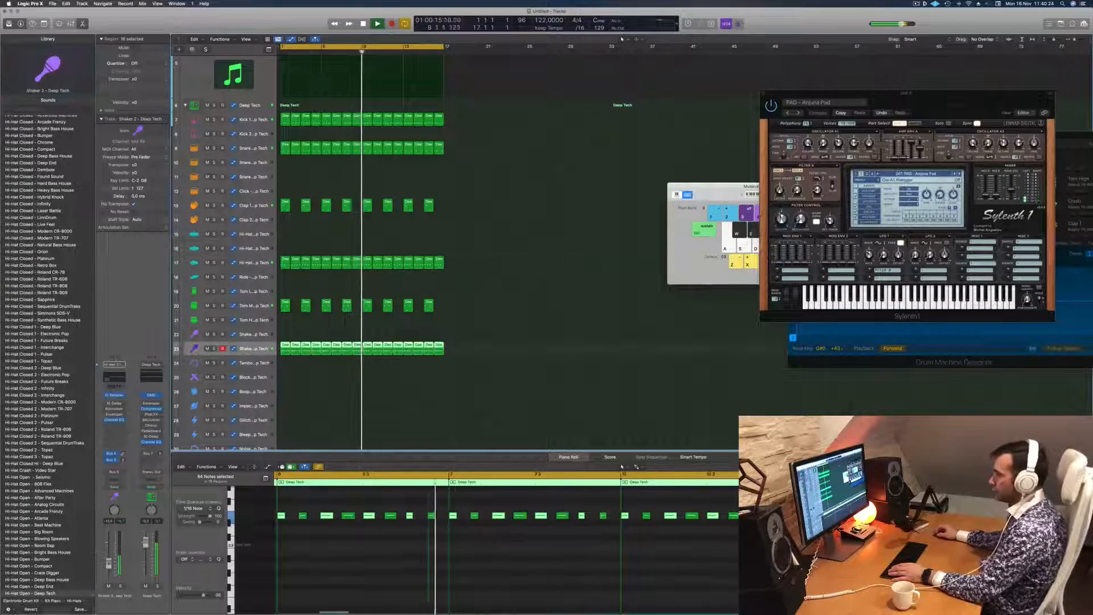
{"action": "scroll", "coordinate": [550, 309], "scroll_direction": "up", "scroll_amount": 8}
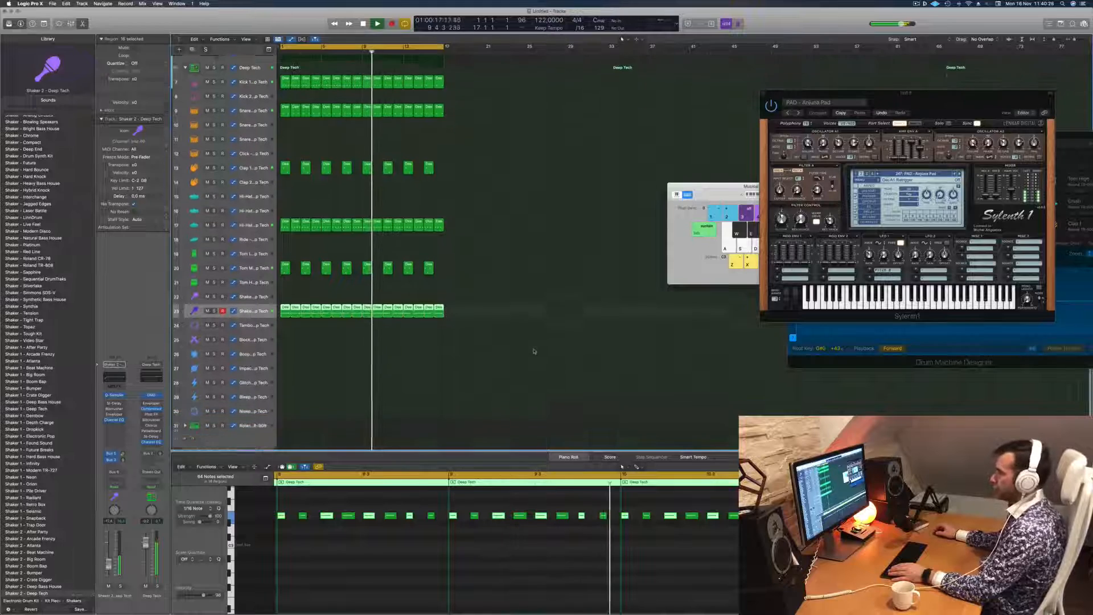
{"action": "scroll", "coordinate": [550, 309], "scroll_direction": "up", "scroll_amount": 5}
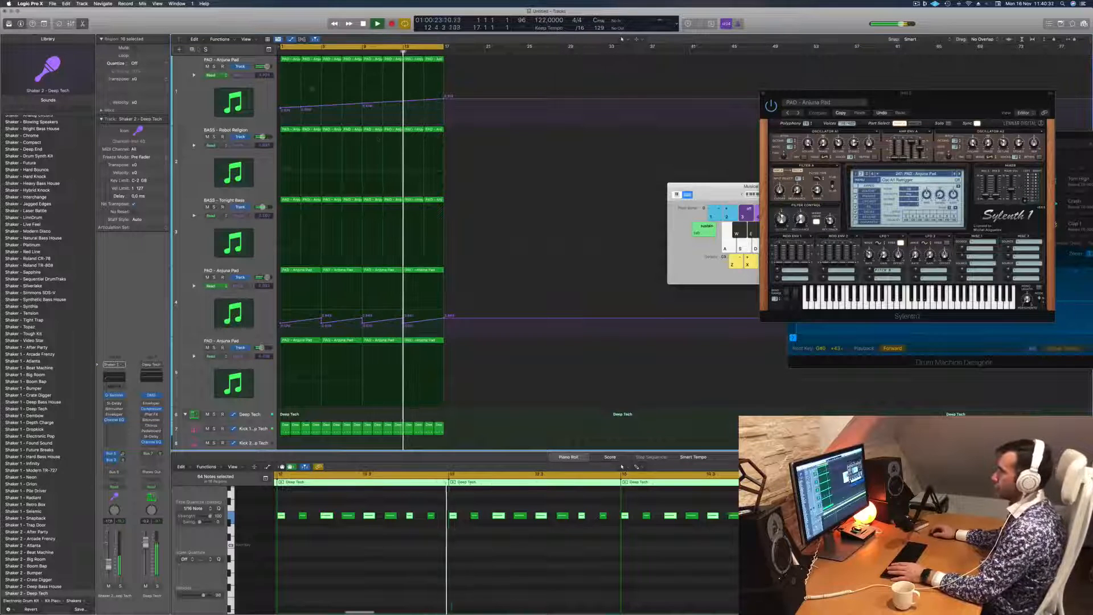
{"action": "key", "text": "s"}
{"action": "left_click", "coordinate": [214, 67]}
{"action": "left_click", "coordinate": [227, 84]}
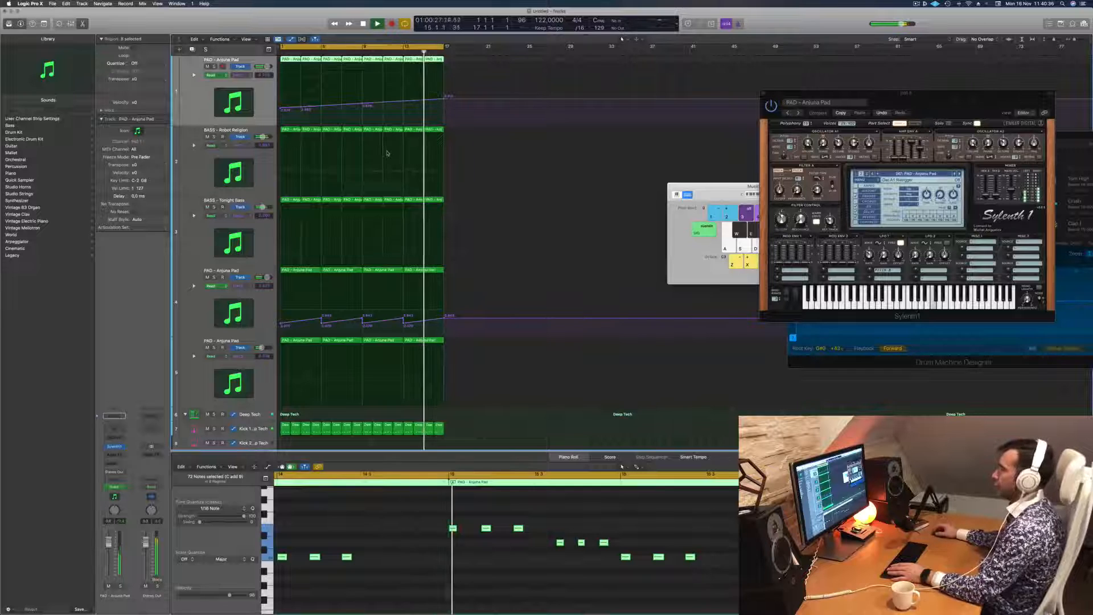
{"action": "scroll", "coordinate": [264, 244], "scroll_direction": "left", "scroll_amount": 2}
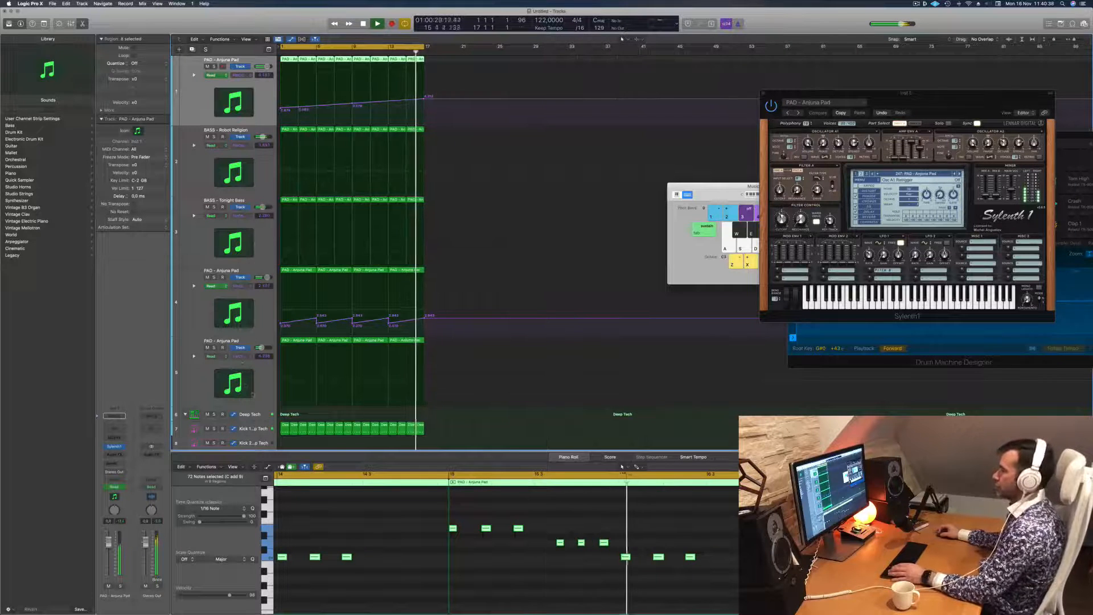
{"action": "left_click", "coordinate": [263, 375]}
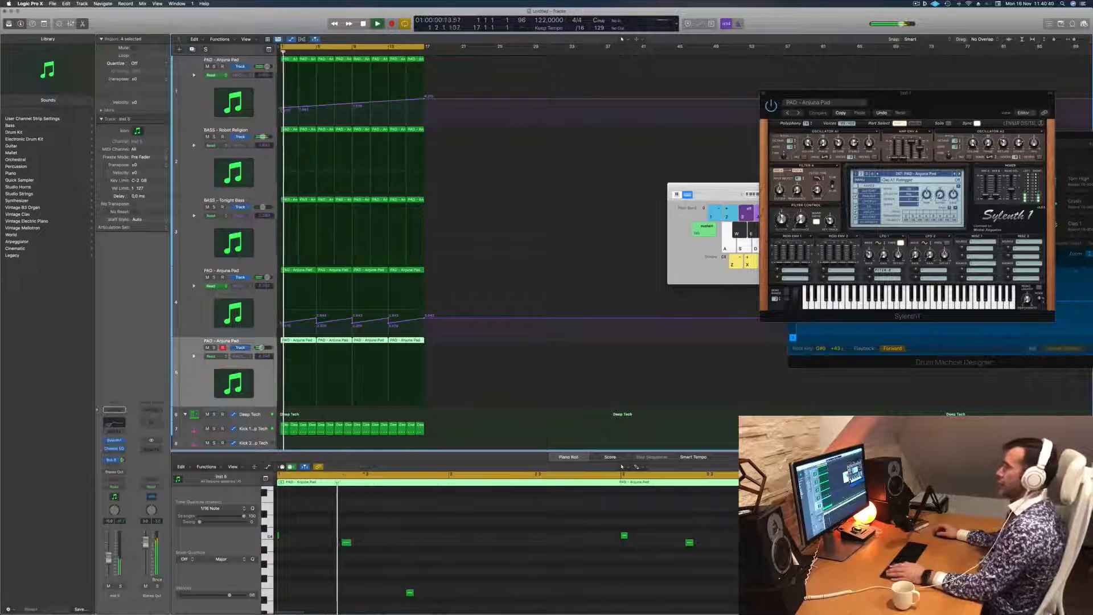
{"action": "left_click", "coordinate": [192, 229]}
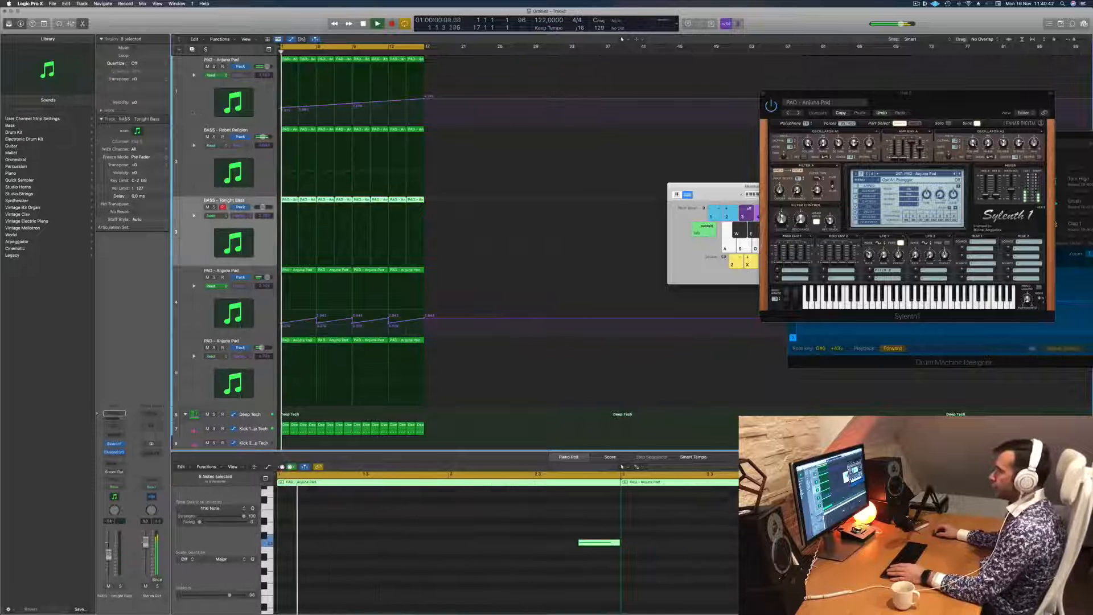
Duplicate the first PAD - Anjuna Pad track, replace the new track's instrument with Alchemy and move the Alchemy window aside.
{"action": "left_click", "coordinate": [197, 95]}
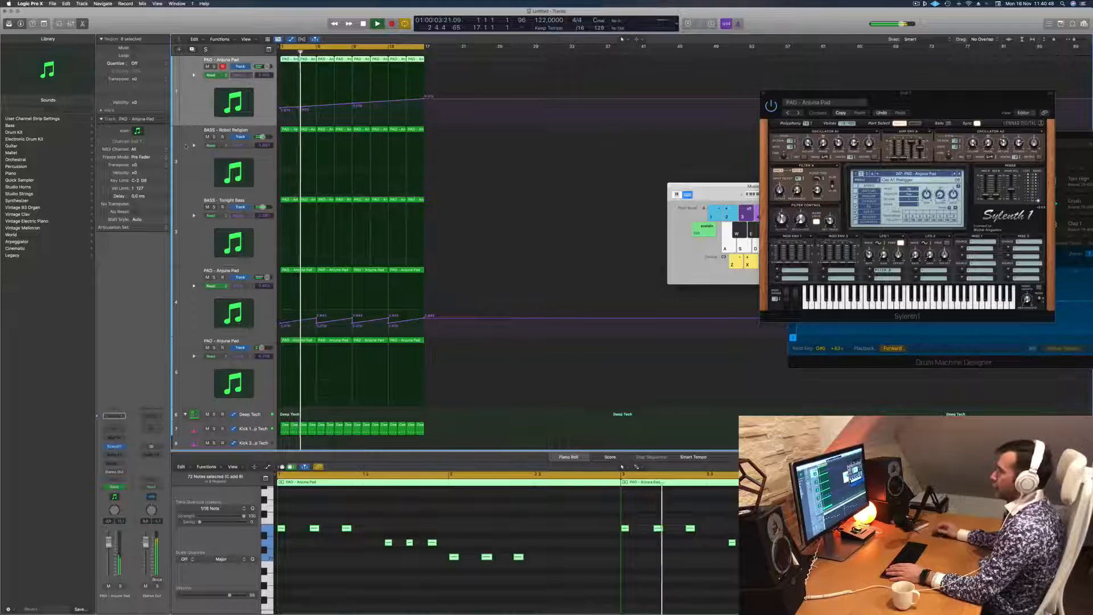
{"action": "key", "text": "super+d"}
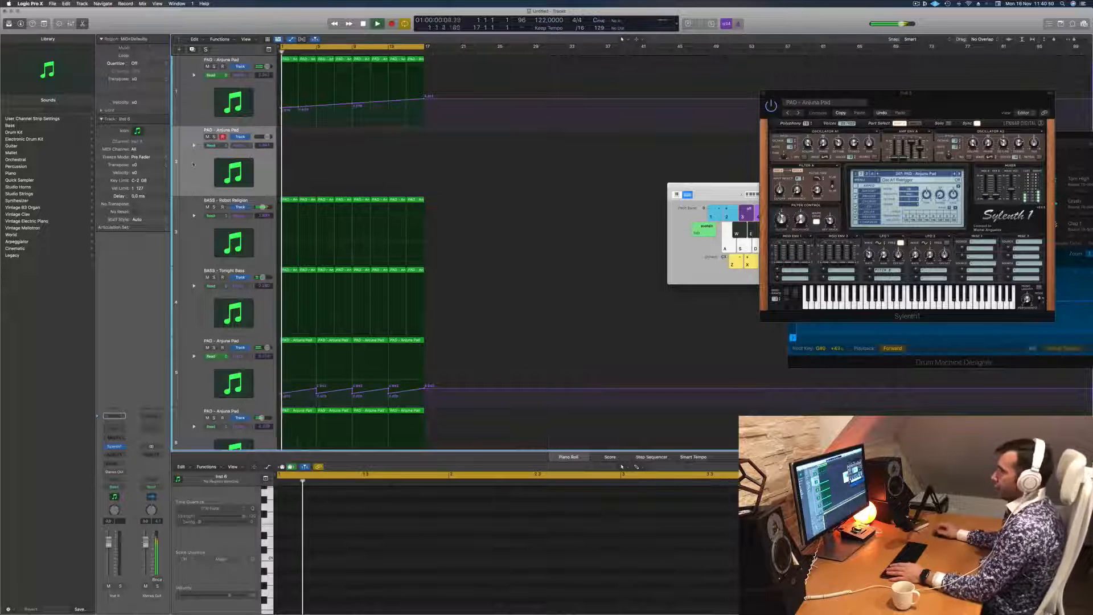
{"action": "left_click", "coordinate": [124, 447]}
{"action": "mouse_move", "coordinate": [169, 430]}
{"action": "left_click", "coordinate": [219, 429]}
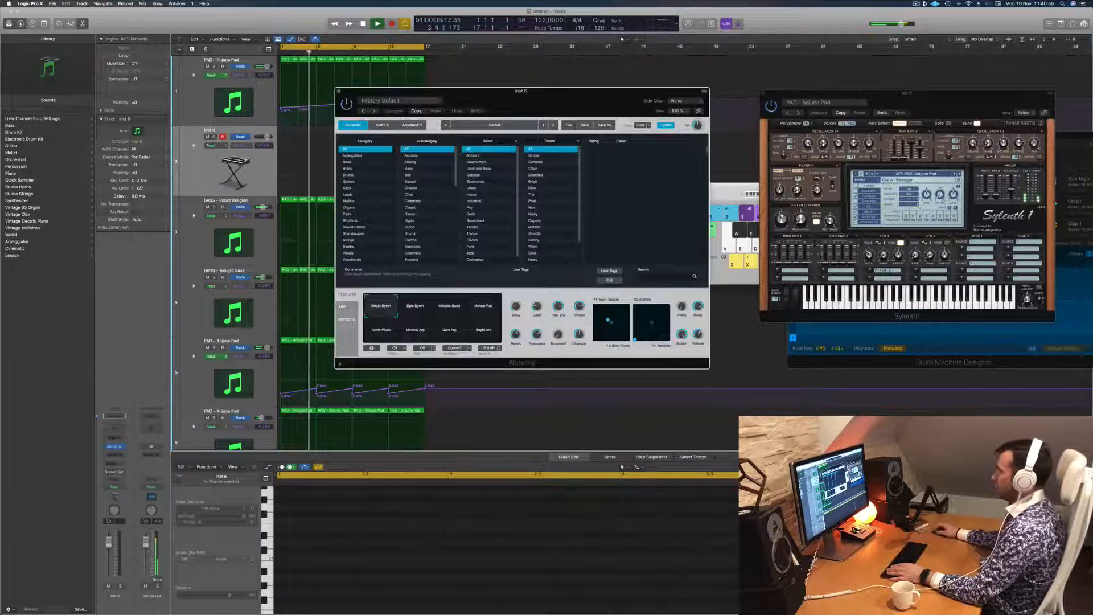
{"action": "left_click_drag", "start_coordinate": [581, 199], "coordinate": [731, 214]}
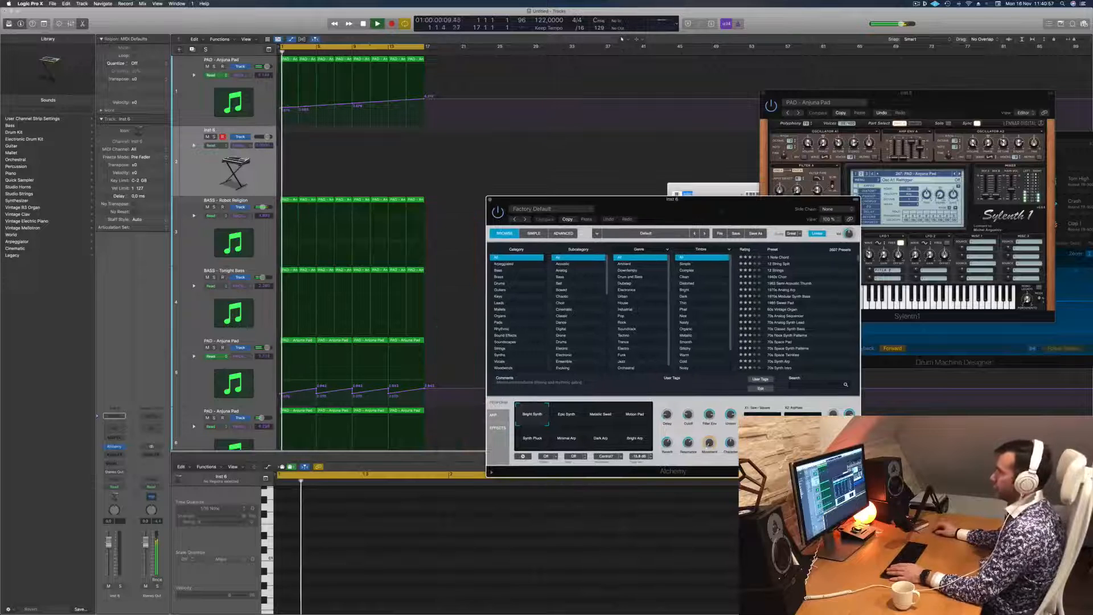
Copy the first region of the top pad track onto the new Alchemy track at bar 1.
{"action": "key", "text": "space"}
{"action": "left_click", "coordinate": [288, 64]}
{"action": "left_click_drag", "start_coordinate": [288, 64], "coordinate": [288, 135]}
{"action": "key", "text": "space"}
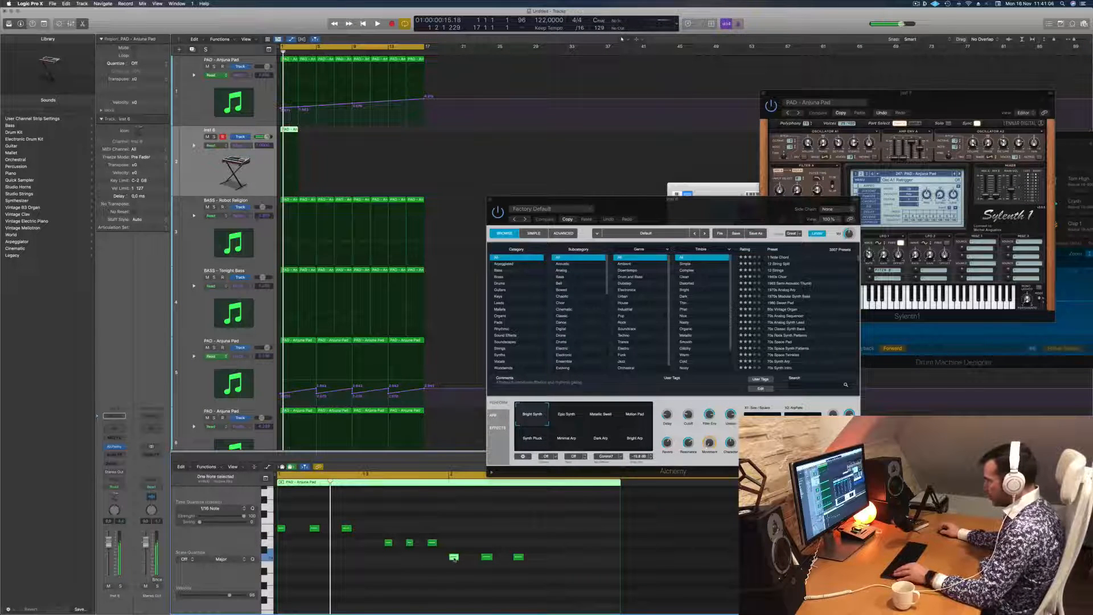
Move the first note of the lowest group to the start of the Alchemy region and delete the notes after it.
{"action": "left_click_drag", "start_coordinate": [406, 564], "coordinate": [302, 564]}
{"action": "left_click_drag", "start_coordinate": [283, 561], "coordinate": [283, 561]}
{"action": "left_click_drag", "start_coordinate": [306, 516], "coordinate": [535, 571]}
{"action": "key", "text": "Delete"}
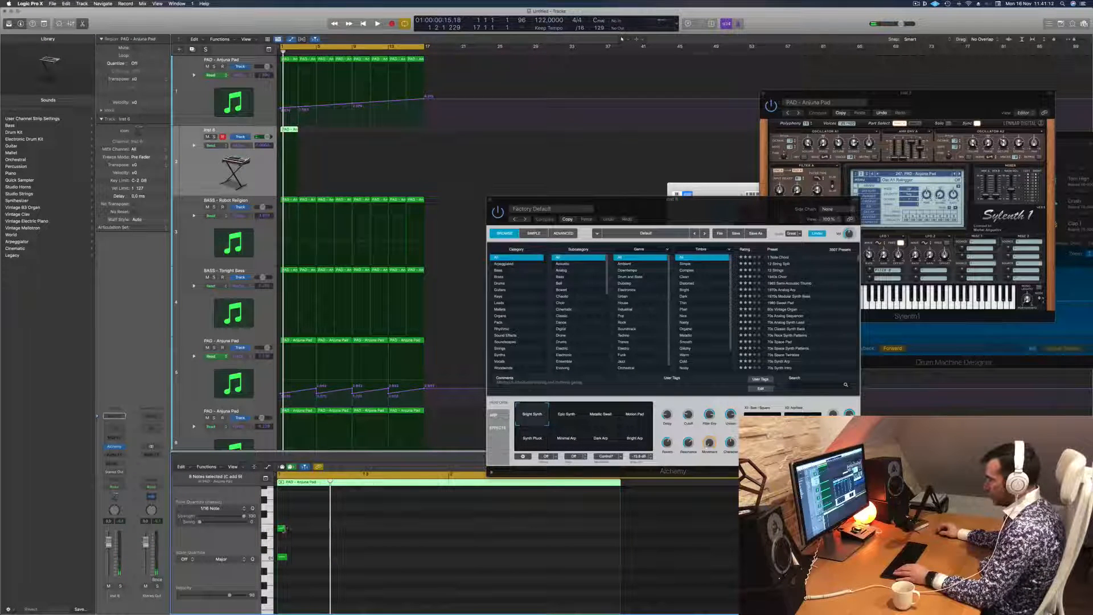
Copy the lowest note to a higher pitch for a three-note chord and lengthen all three notes to bar 2.
{"action": "left_click_drag", "start_coordinate": [284, 529], "coordinate": [286, 529]}
{"action": "scroll", "coordinate": [317, 541], "scroll_direction": "up", "scroll_amount": 4}
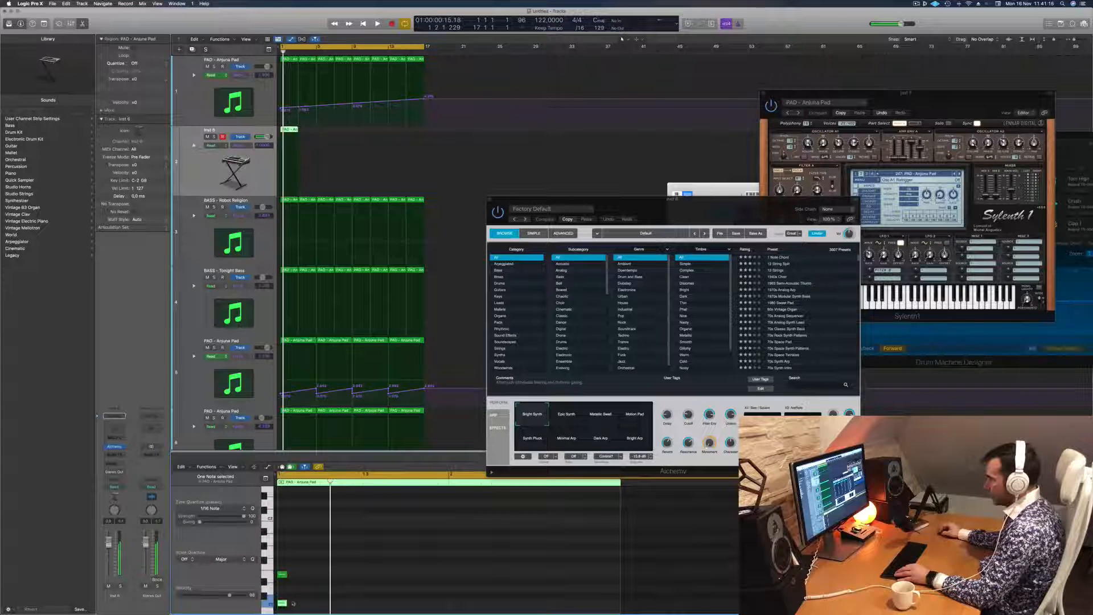
{"action": "left_click_drag", "start_coordinate": [282, 603], "coordinate": [282, 517]}
{"action": "key", "text": "super+a"}
{"action": "scroll", "coordinate": [305, 524], "scroll_direction": "down", "scroll_amount": 6}
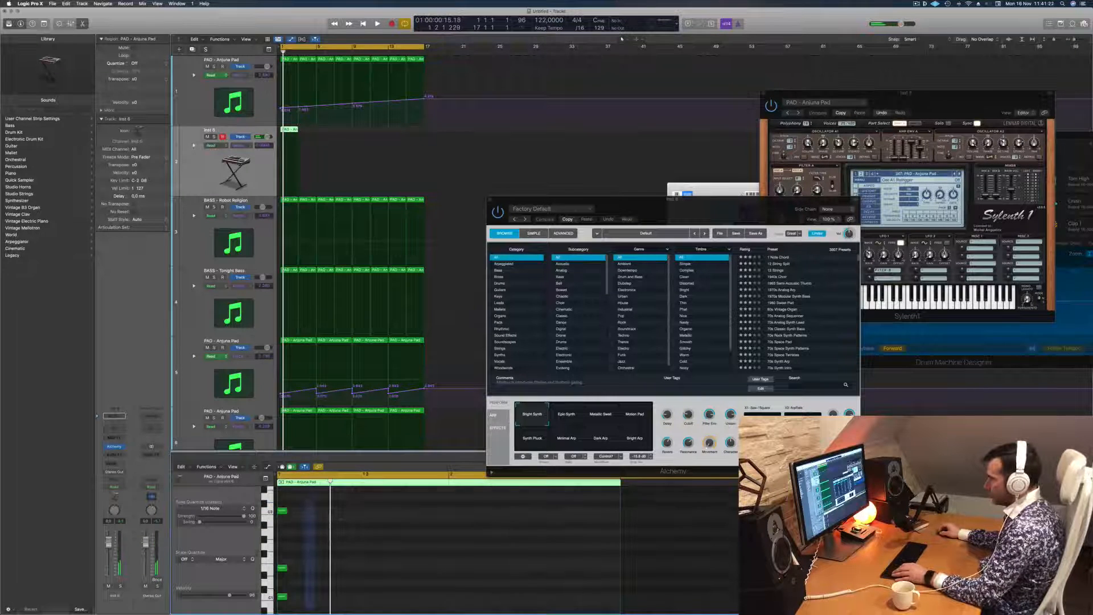
{"action": "left_click_drag", "start_coordinate": [283, 536], "coordinate": [448, 541]}
Check the pitches of the three-note Alchemy chord and listen to it.
{"action": "scroll", "coordinate": [477, 549], "scroll_direction": "up", "scroll_amount": 6}
{"action": "scroll", "coordinate": [477, 549], "scroll_direction": "down", "scroll_amount": 10}
{"action": "key", "text": "space"}
{"action": "scroll", "coordinate": [477, 550], "scroll_direction": "up", "scroll_amount": 11}
{"action": "scroll", "coordinate": [478, 549], "scroll_direction": "down", "scroll_amount": 2}
{"action": "key", "text": "space"}
{"action": "scroll", "coordinate": [478, 550], "scroll_direction": "down", "scroll_amount": 6}
{"action": "scroll", "coordinate": [479, 549], "scroll_direction": "up", "scroll_amount": 4}
{"action": "scroll", "coordinate": [480, 549], "scroll_direction": "down", "scroll_amount": 5}
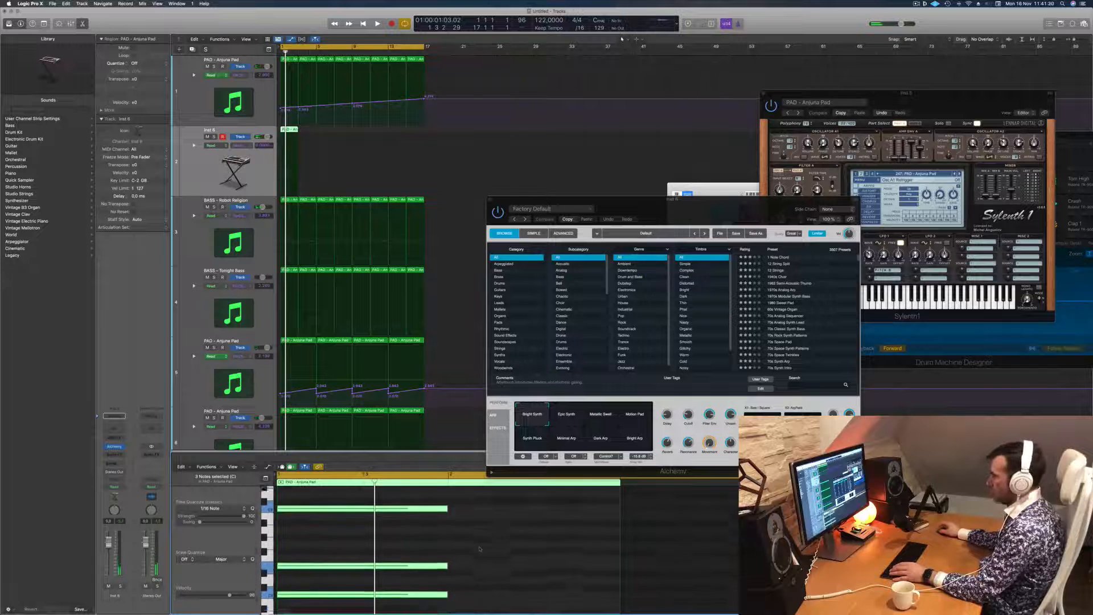
Filter the Alchemy presets by the Arpeggiated category and load the 1970s Analog Arp preset.
{"action": "key", "text": "space"}
{"action": "key", "text": "space"}
{"action": "left_click", "coordinate": [266, 157]}
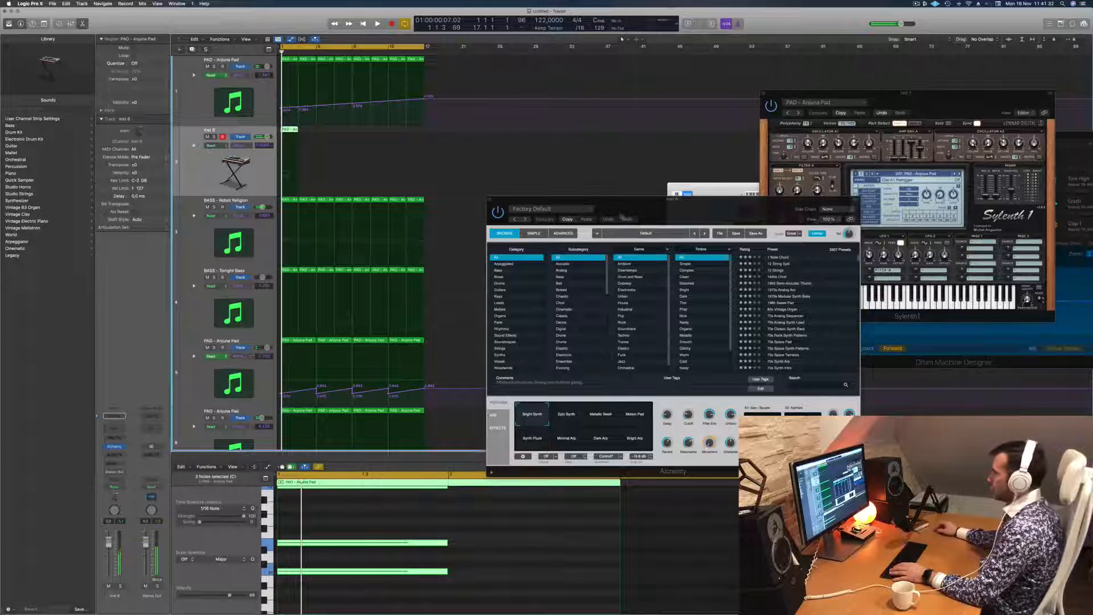
{"action": "left_click", "coordinate": [508, 264]}
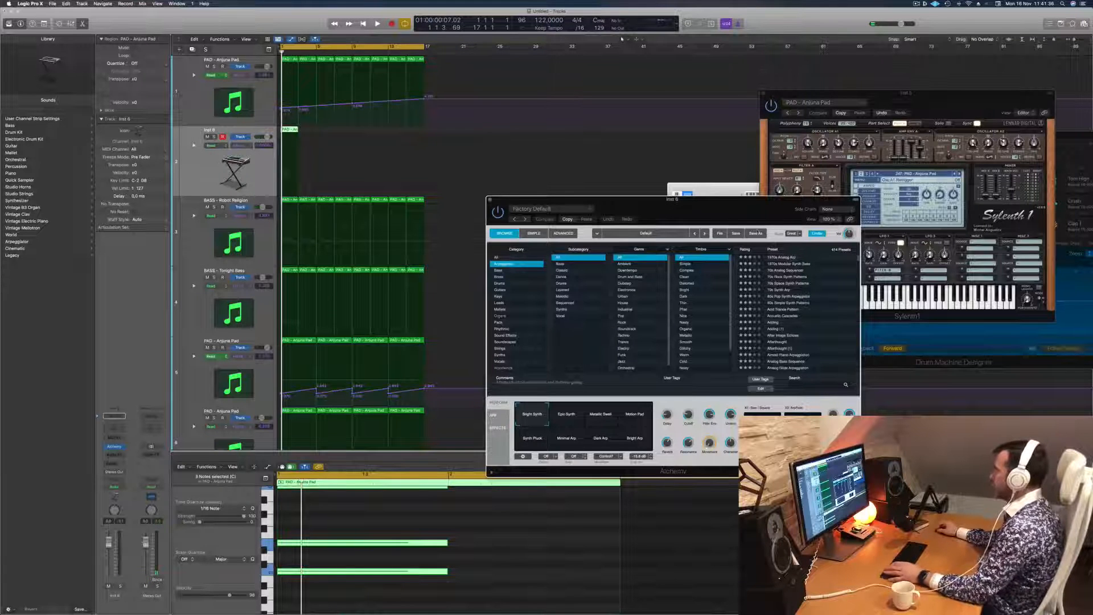
{"action": "left_click", "coordinate": [781, 257]}
{"action": "left_click_drag", "start_coordinate": [746, 199], "coordinate": [774, 190]}
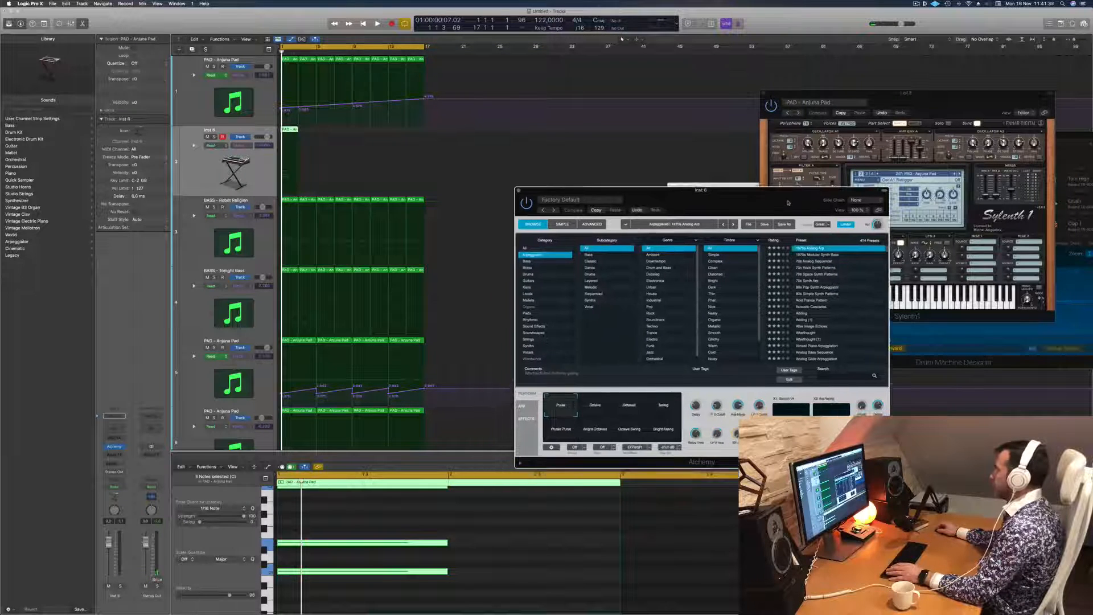
Lengthen all three chord notes to the end of the region at bar 3.
{"action": "left_click", "coordinate": [290, 165]}
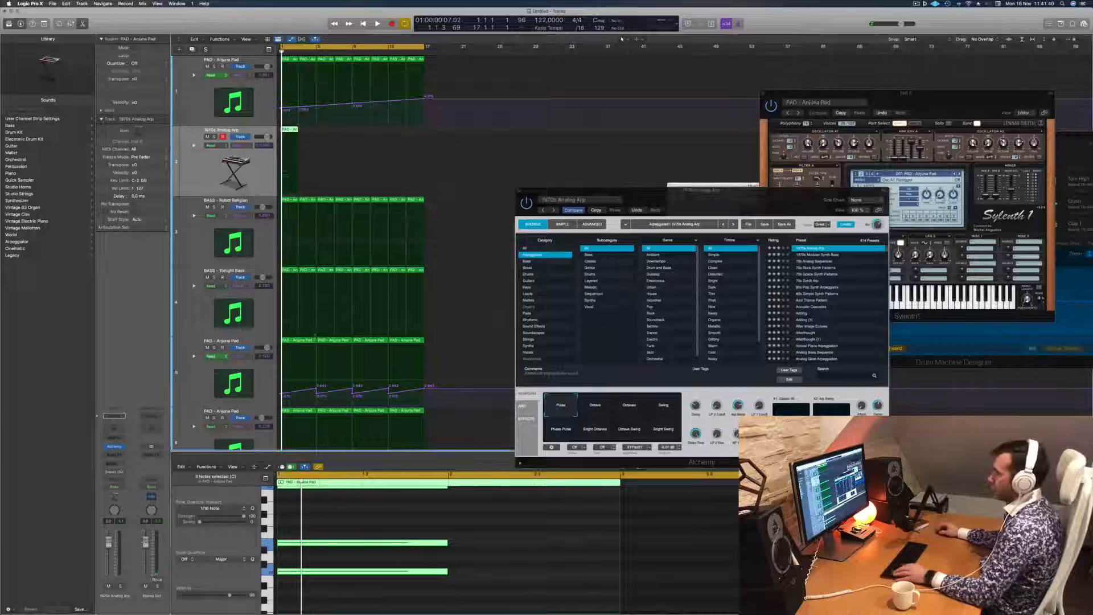
{"action": "scroll", "coordinate": [468, 528], "scroll_direction": "up", "scroll_amount": 2}
{"action": "left_click_drag", "start_coordinate": [448, 510], "coordinate": [618, 519]}
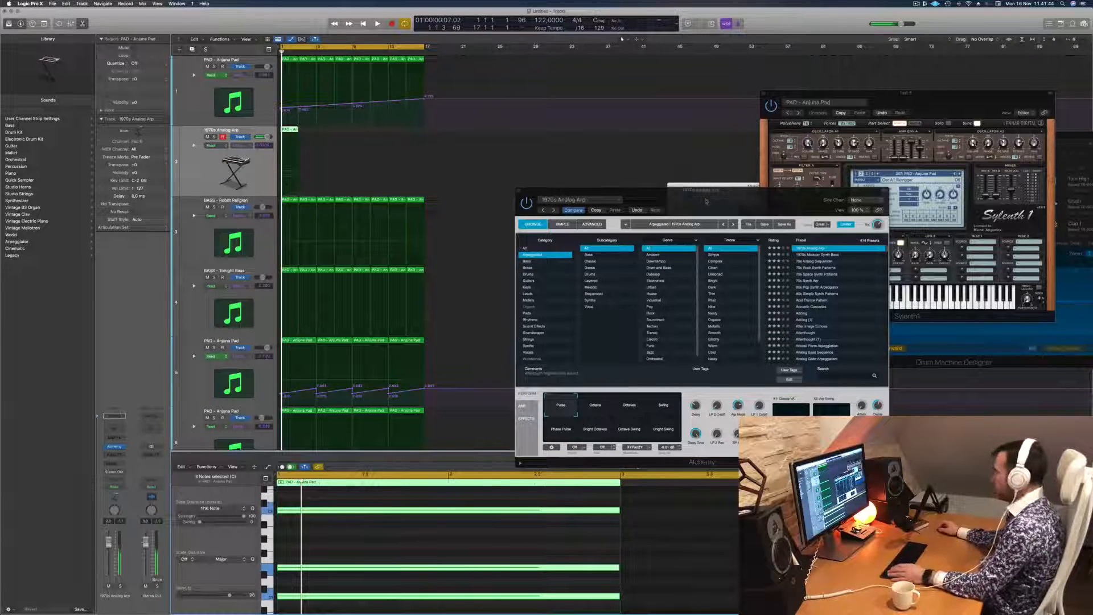
Play the loop with the arp sound and repeat the chord region along its track up to bar 17.
{"action": "left_click_drag", "start_coordinate": [620, 191], "coordinate": [635, 153]}
{"action": "left_click", "coordinate": [76, 537]}
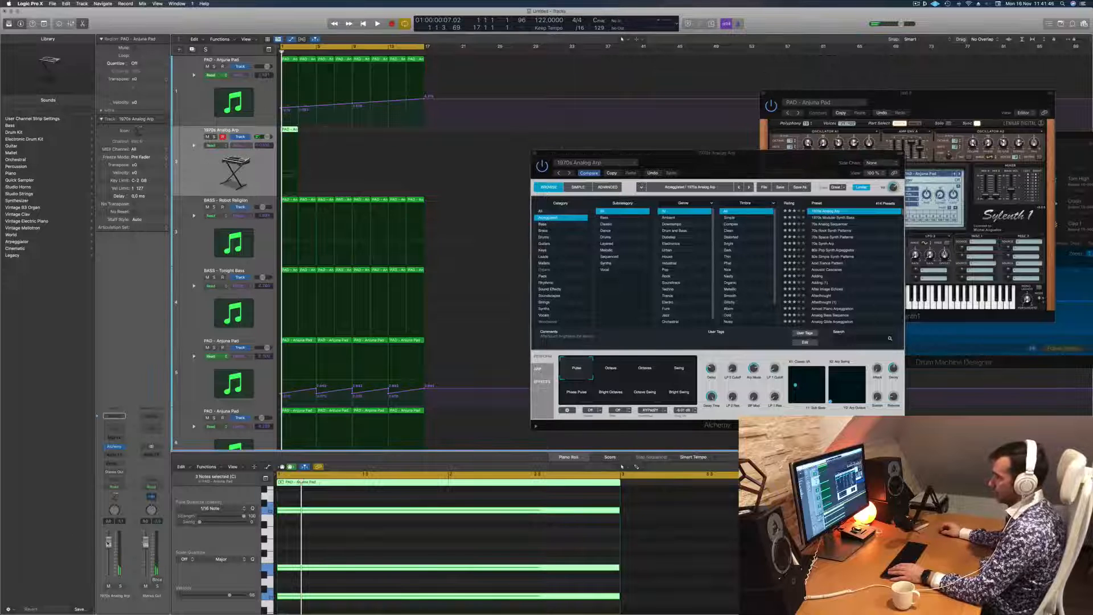
{"action": "key", "text": "space"}
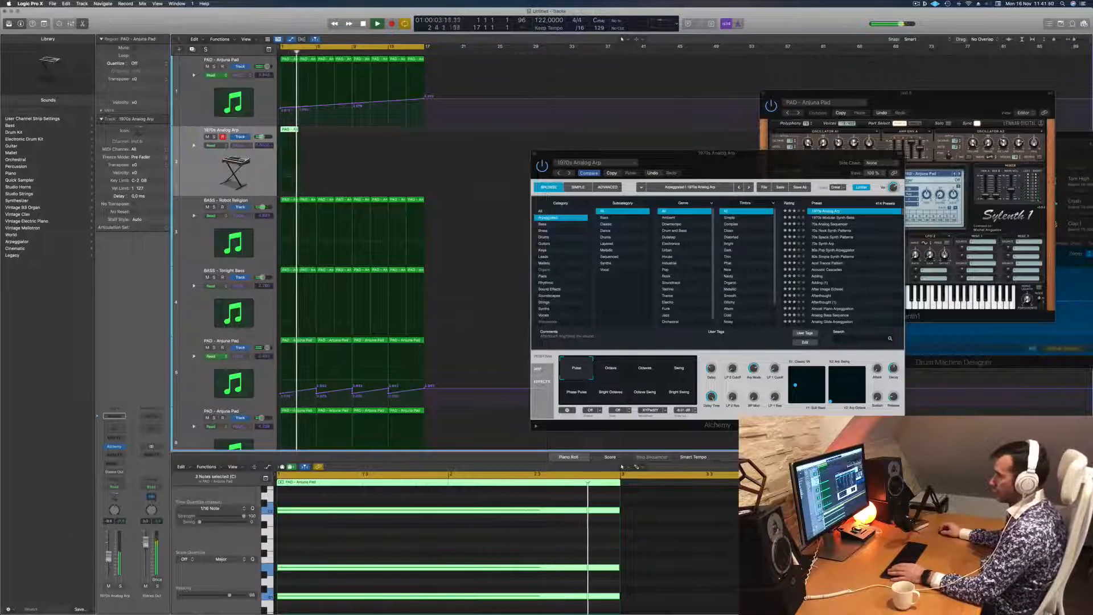
{"action": "left_click_drag", "start_coordinate": [626, 152], "coordinate": [578, 136]}
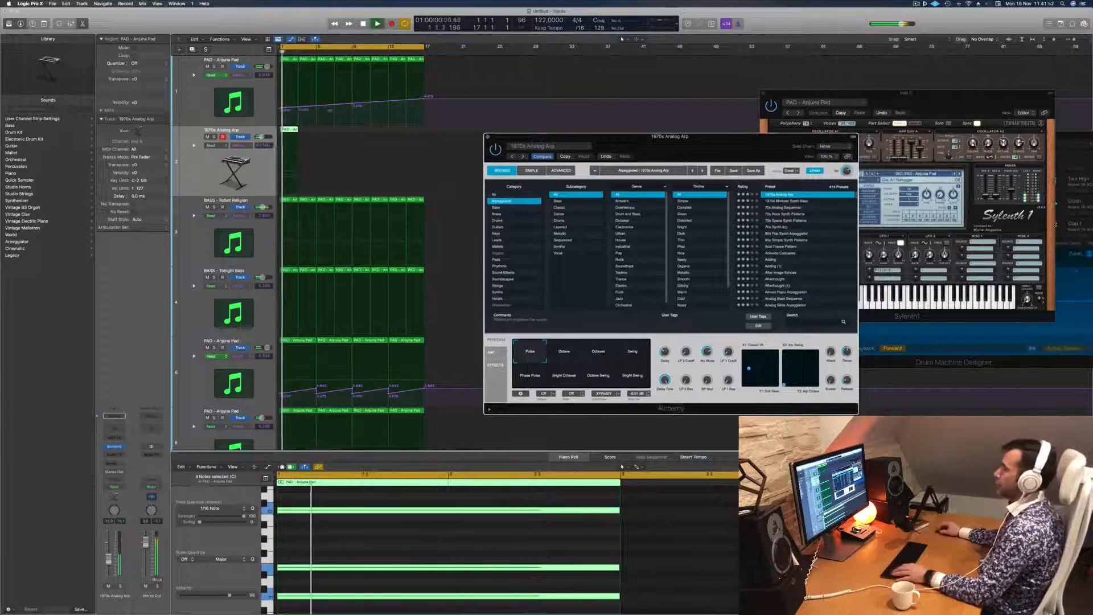
{"action": "left_click_drag", "start_coordinate": [290, 130], "coordinate": [359, 131]}
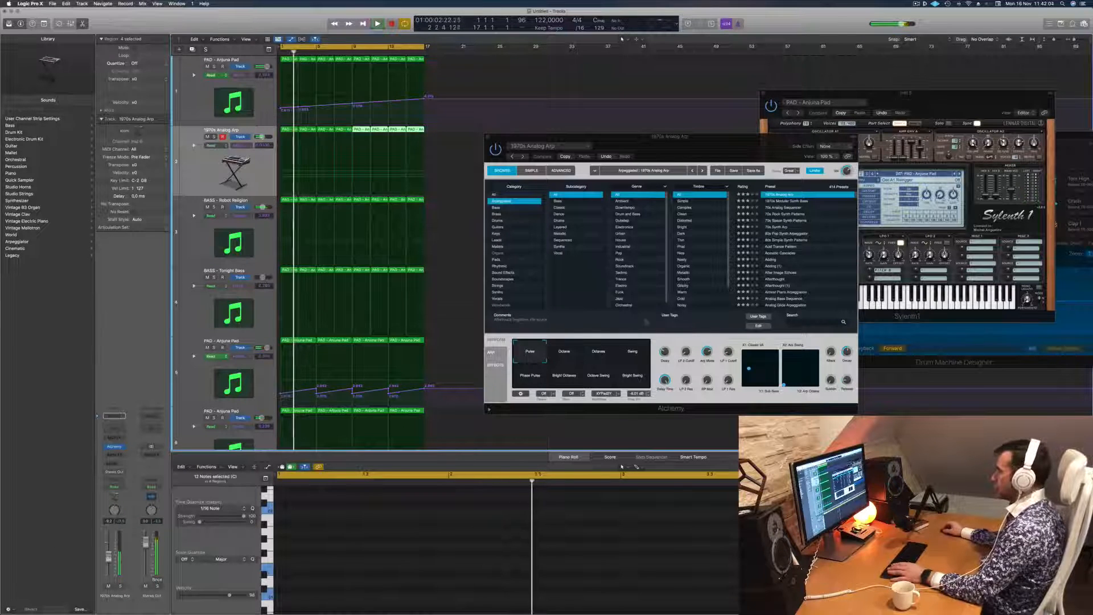
Audition the Octave, Octaves, Swing, Bright Swing and Phase Pulse snapshots of the 1970s Analog Arp preset.
{"action": "left_click", "coordinate": [572, 356]}
{"action": "left_click", "coordinate": [593, 359]}
{"action": "left_click", "coordinate": [629, 357]}
{"action": "left_click", "coordinate": [632, 376]}
{"action": "left_click", "coordinate": [524, 376]}
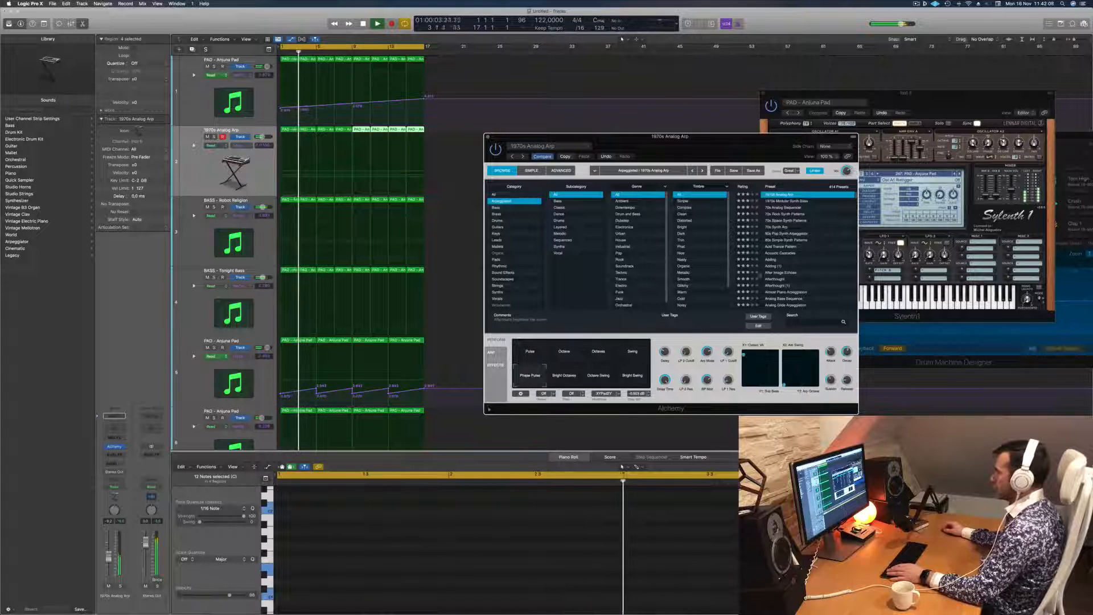
Audition the arpeggiated Alchemy presets one by one, from 1970s Modular Synth Bass to 80s Pop Synth Arpeggiator, during playback.
{"action": "left_click", "coordinate": [782, 202]}
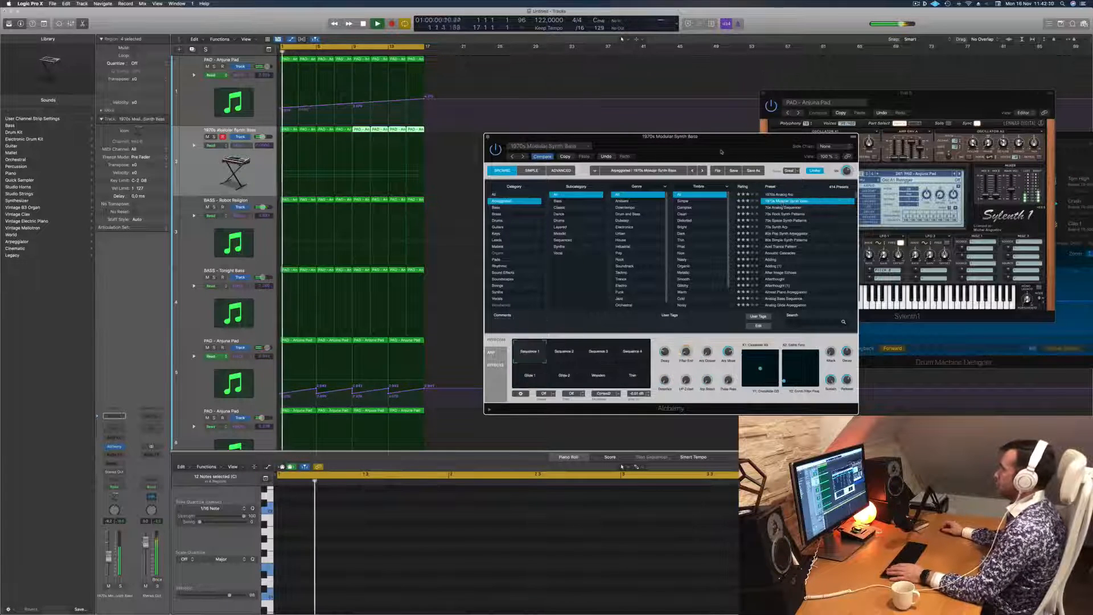
{"action": "left_click_drag", "start_coordinate": [732, 138], "coordinate": [723, 132]}
{"action": "left_click", "coordinate": [767, 203]}
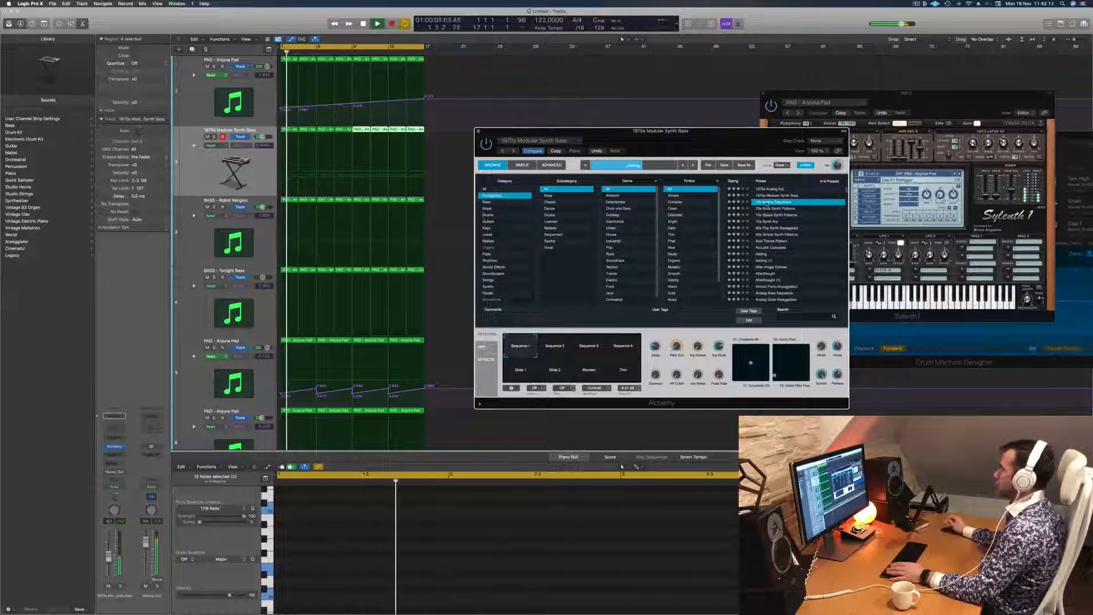
{"action": "left_click", "coordinate": [774, 208]}
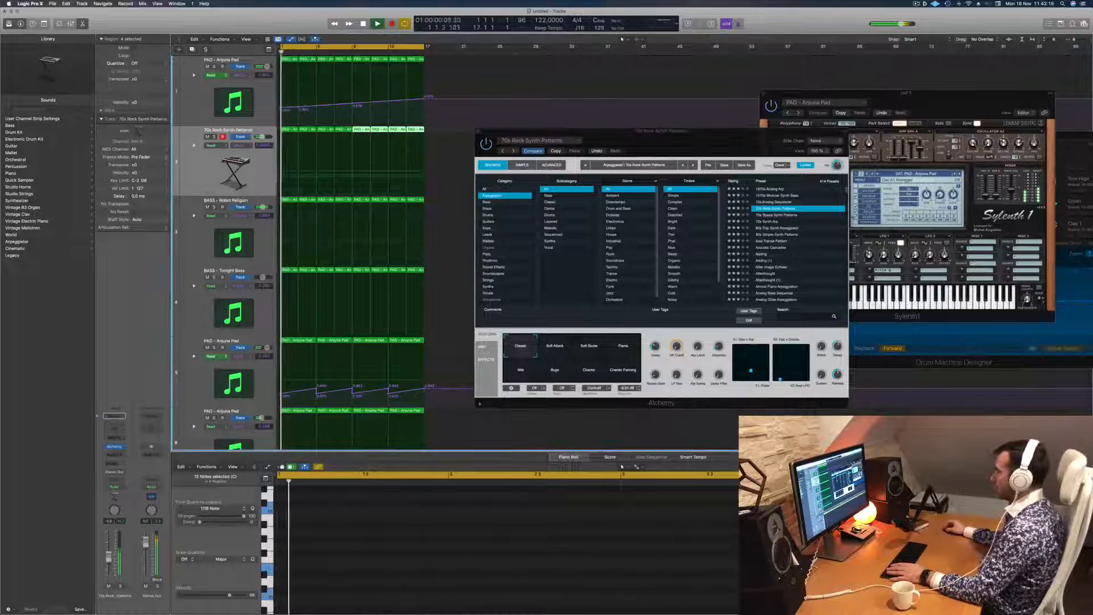
{"action": "left_click", "coordinate": [776, 215]}
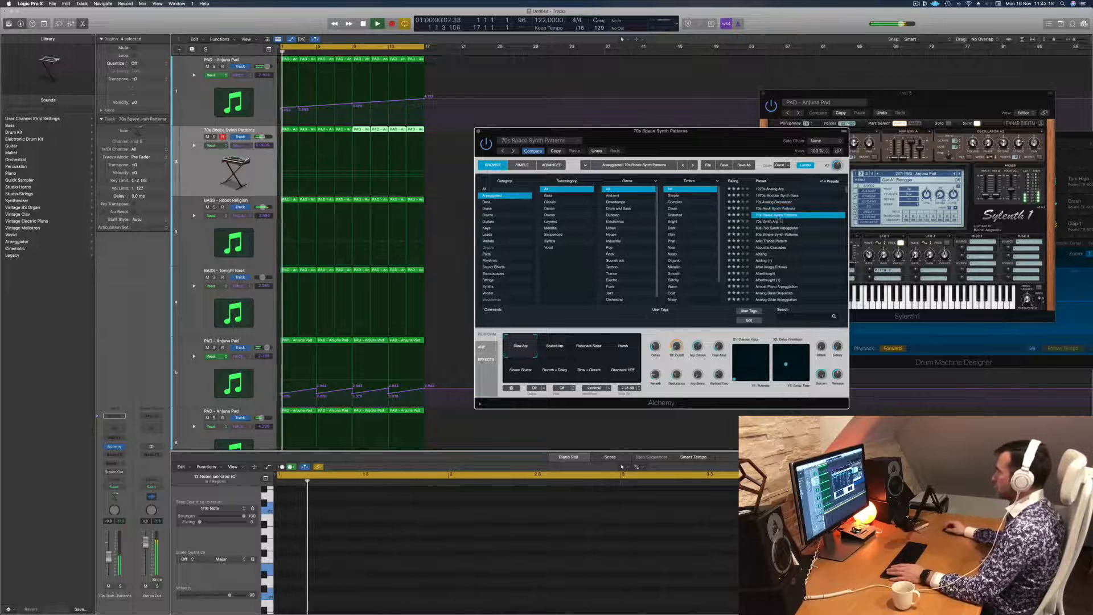
{"action": "left_click", "coordinate": [770, 222]}
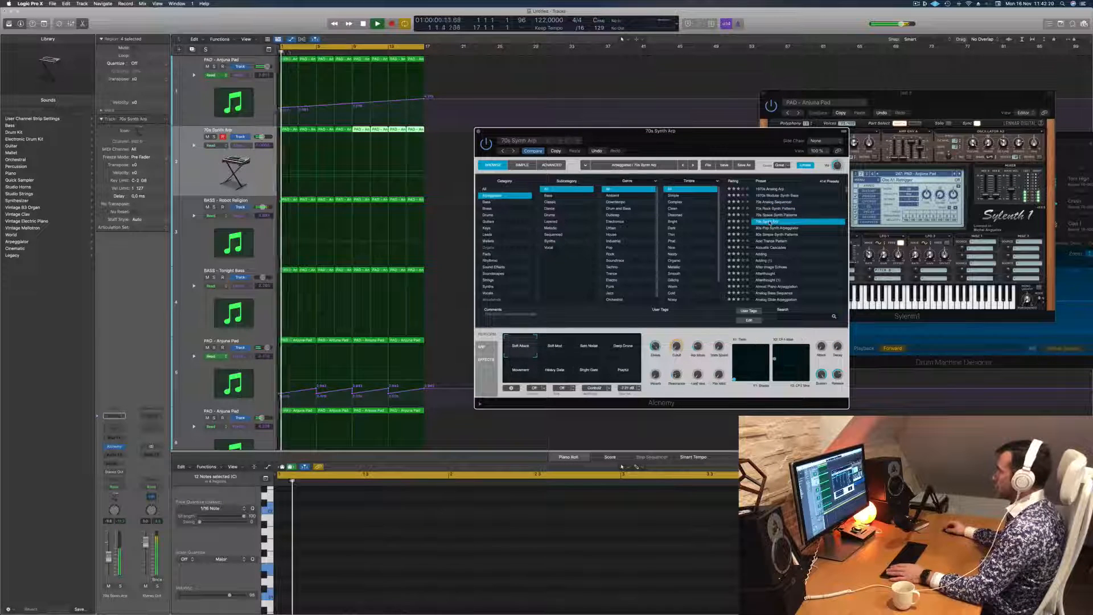
{"action": "left_click", "coordinate": [775, 228]}
{"action": "left_click_drag", "start_coordinate": [692, 133], "coordinate": [763, 124]}
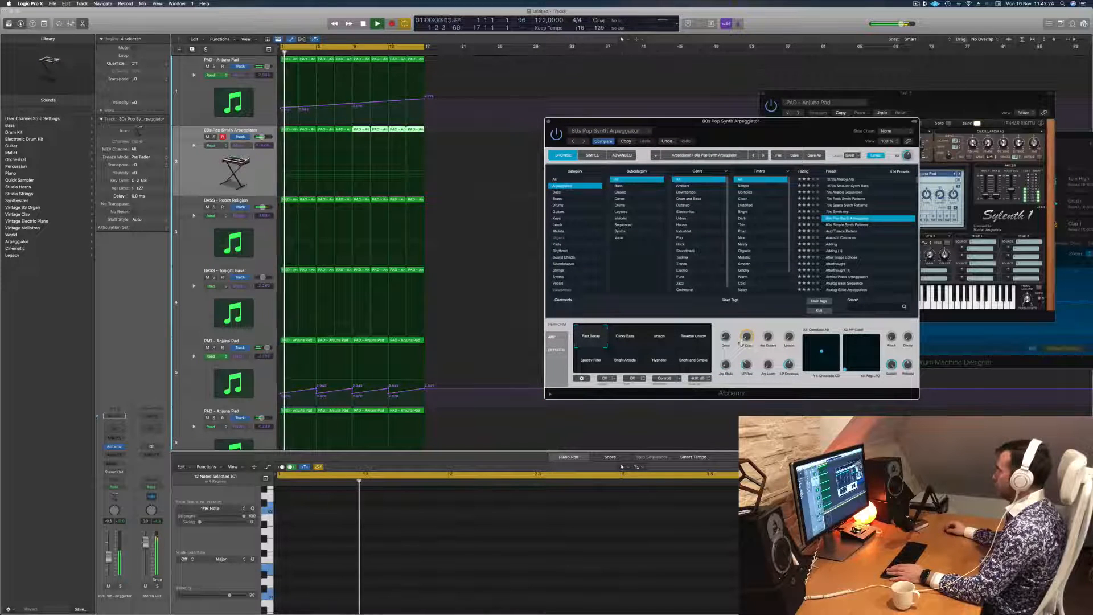
Try the Noise Pad Layers preset further down the list and load Plucky Synth Patterns instead.
{"action": "scroll", "coordinate": [864, 262], "scroll_direction": "down", "scroll_amount": 20}
{"action": "left_click", "coordinate": [865, 260]}
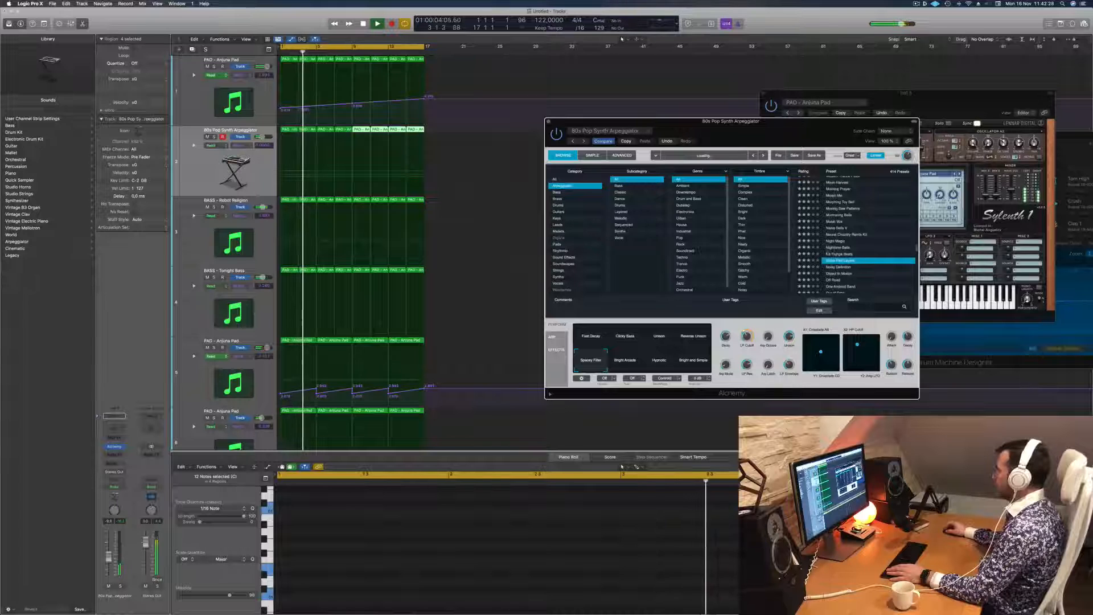
{"action": "scroll", "coordinate": [854, 269], "scroll_direction": "down", "scroll_amount": 6}
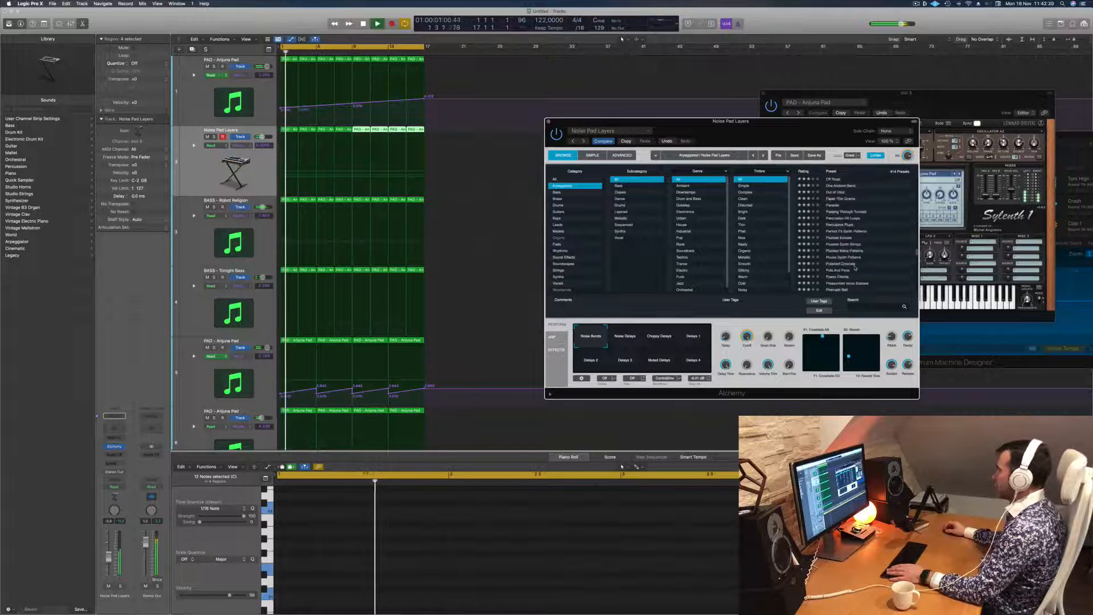
{"action": "left_click", "coordinate": [850, 238]}
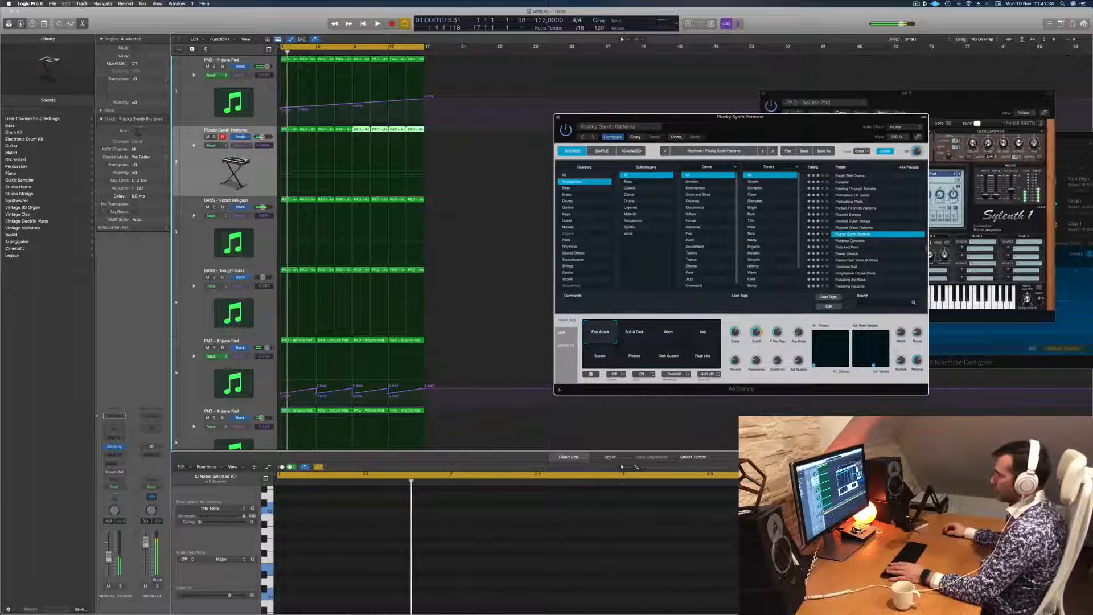
{"action": "left_click", "coordinate": [448, 388]}
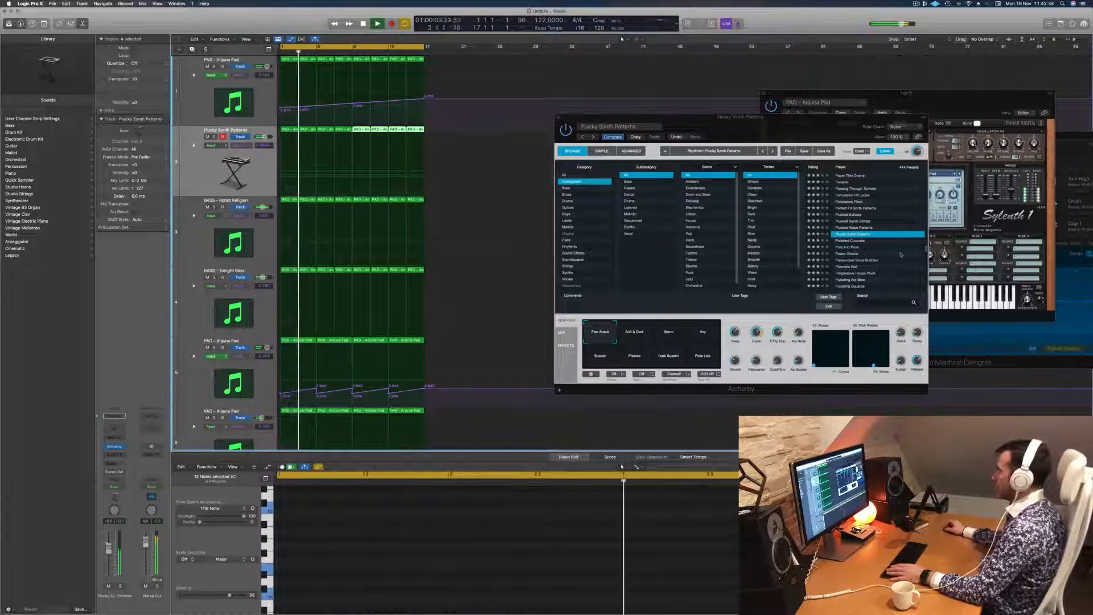
{"action": "scroll", "coordinate": [872, 186], "scroll_direction": "up", "scroll_amount": 1}
{"action": "left_click_drag", "start_coordinate": [826, 130], "coordinate": [844, 108]}
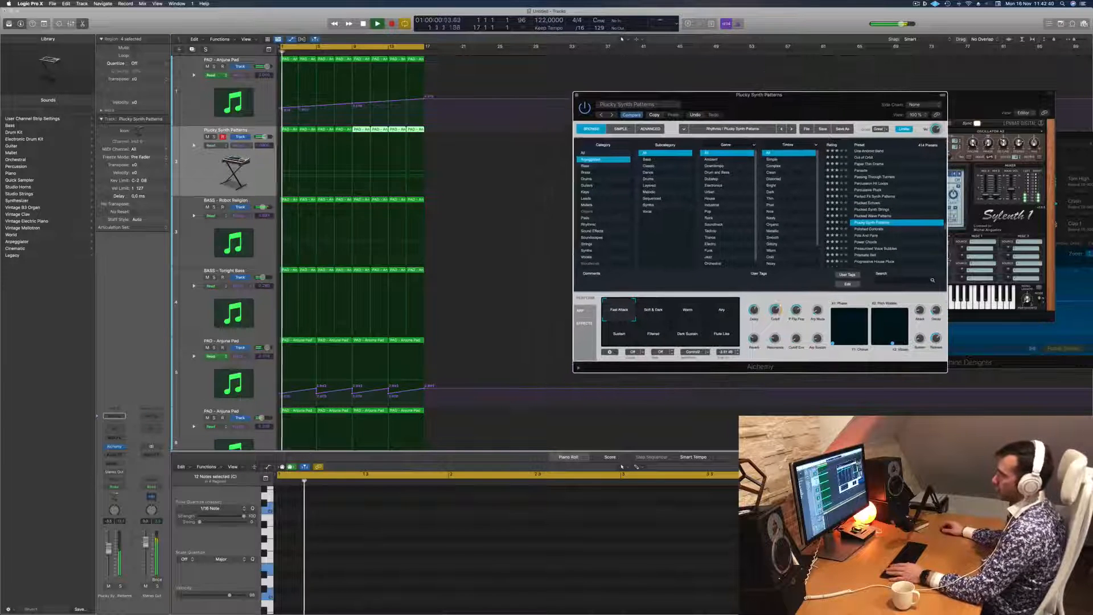
Solo the Plucky Synth Patterns track briefly to hear it alone and return to the full mix.
{"action": "left_click", "coordinate": [120, 585]}
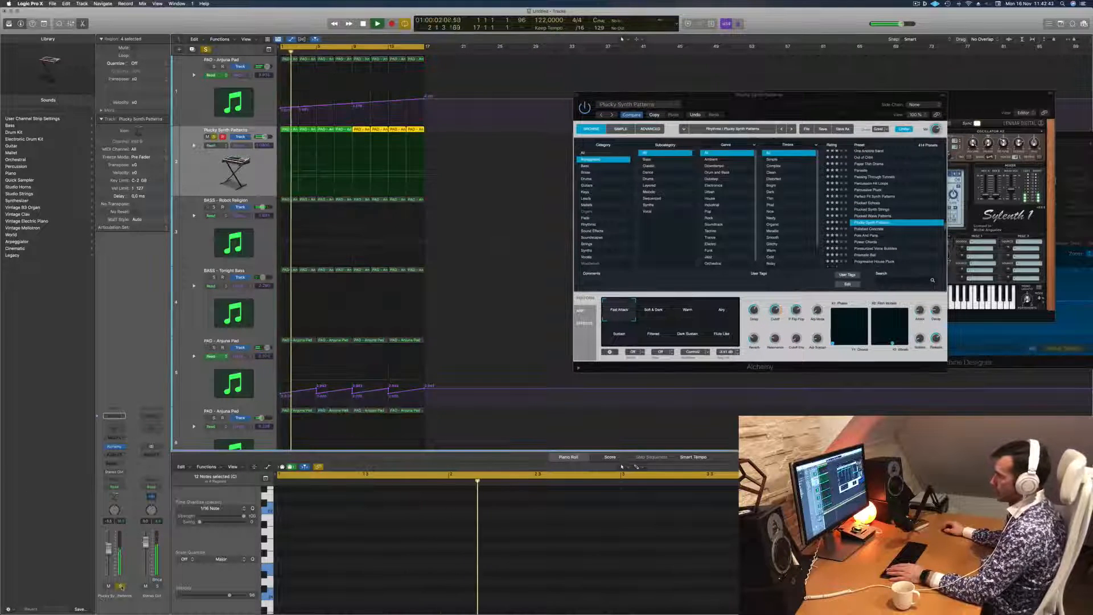
{"action": "left_click", "coordinate": [120, 586]}
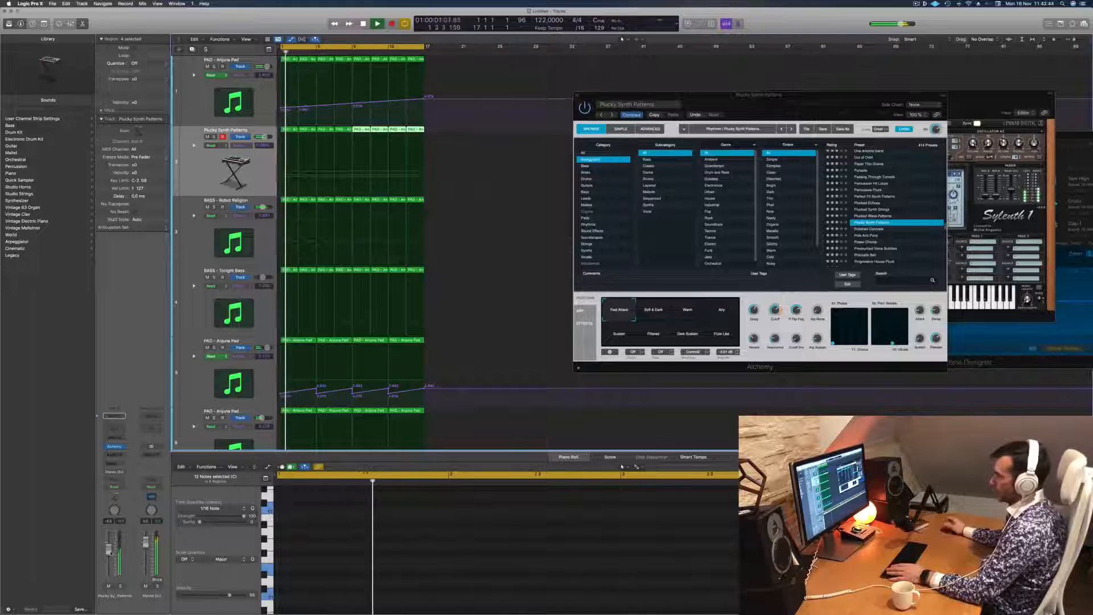
{"action": "key", "text": "space"}
Audition the Warm, Airy and Flute Like snapshots of the Plucky Synth Patterns preset.
{"action": "left_click", "coordinate": [687, 314]}
{"action": "left_click", "coordinate": [724, 311]}
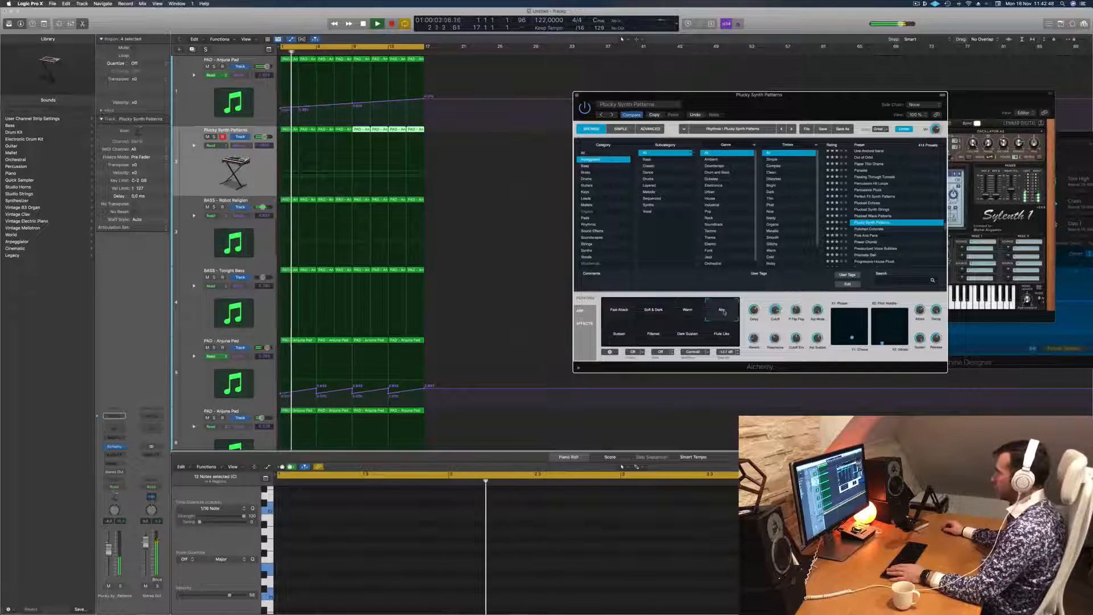
{"action": "left_click", "coordinate": [723, 335]}
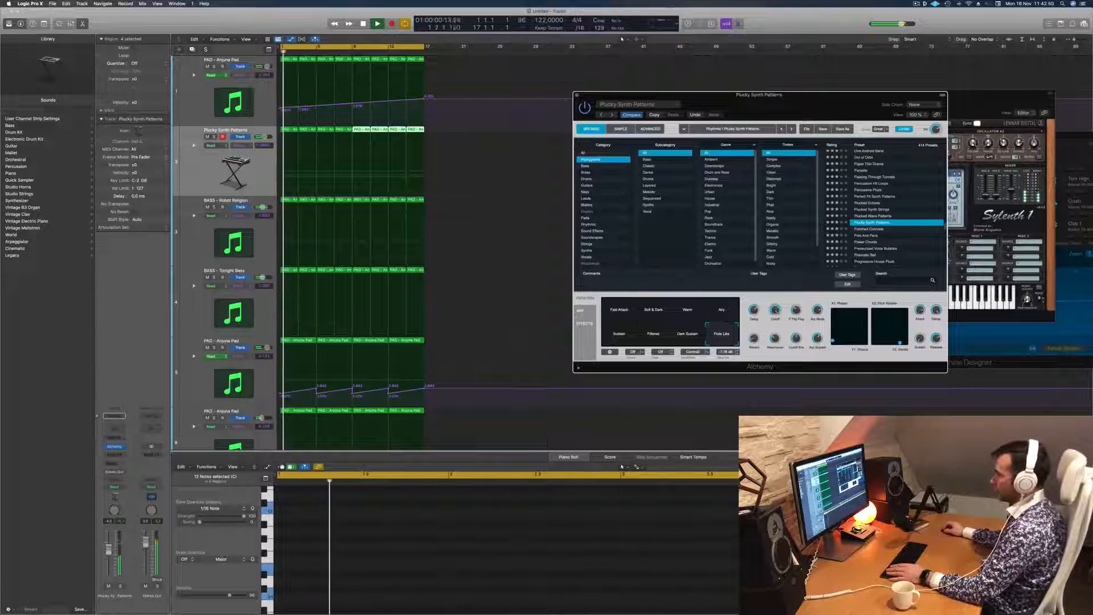
Raise the Plucky Synth Patterns track's volume slightly and check its level soloed and in the mix.
{"action": "left_click_drag", "start_coordinate": [264, 137], "coordinate": [266, 137]}
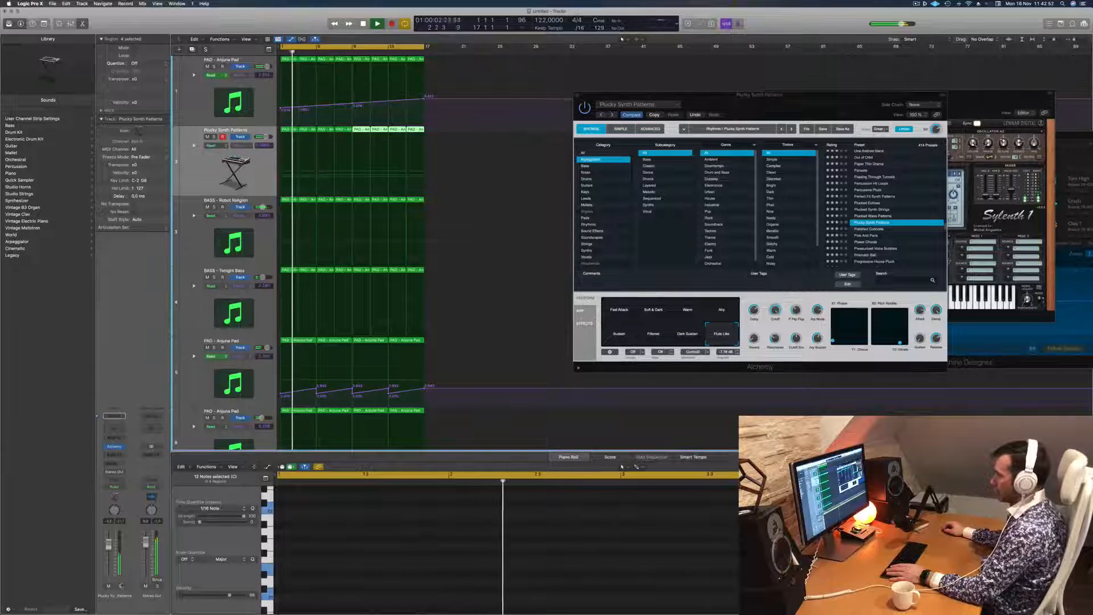
{"action": "left_click", "coordinate": [121, 587]}
{"action": "left_click", "coordinate": [121, 586]}
{"action": "key", "text": "space"}
{"action": "key", "text": "space"}
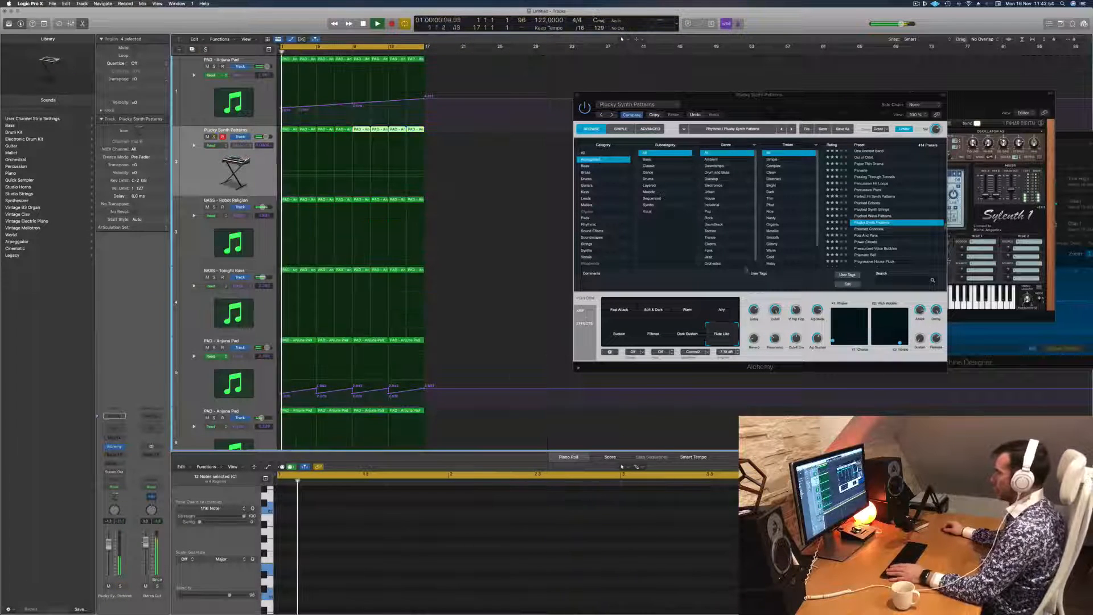
Adjust the Cutoff and Resonance in Alchemy, switch to the Sustain snapshot and listen to the loop.
{"action": "left_click_drag", "start_coordinate": [775, 310], "coordinate": [775, 340]}
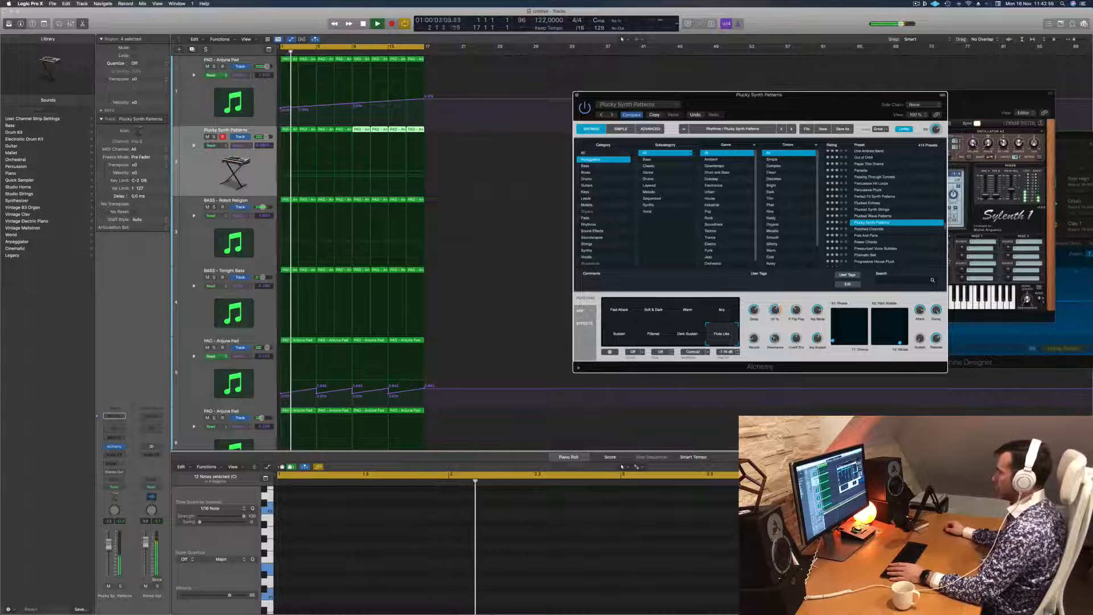
{"action": "key", "text": "space"}
{"action": "key", "text": "space"}
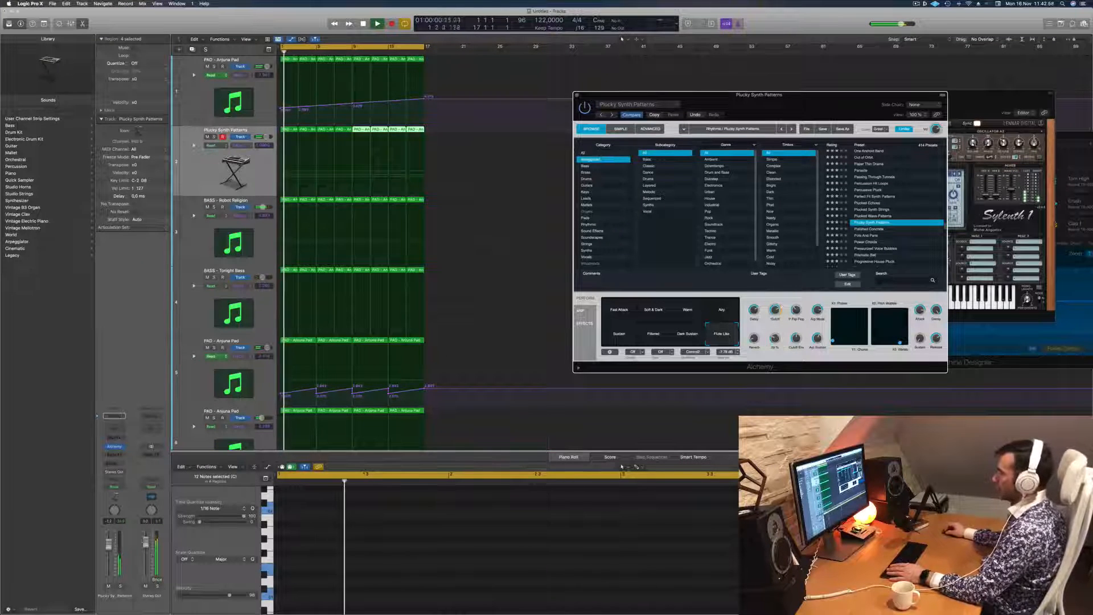
{"action": "left_click", "coordinate": [614, 336]}
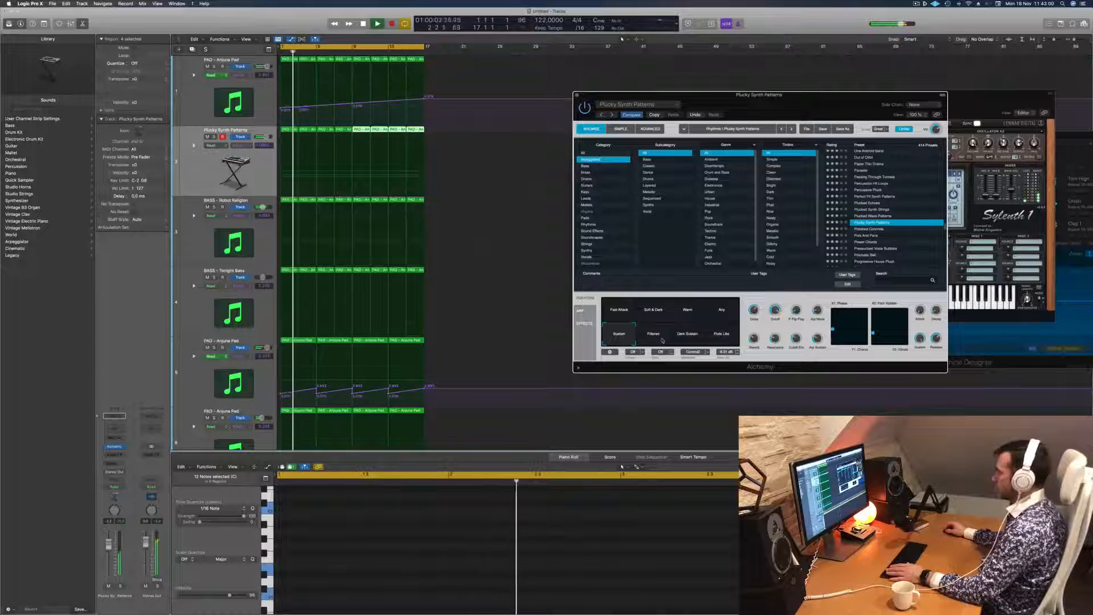
{"action": "left_click", "coordinate": [428, 140]}
{"action": "key", "text": "space"}
{"action": "key", "text": "space"}
Undo the stray edit on the Plucky Synth Patterns track and copy its first four regions to bars 9 to 17.
{"action": "left_click", "coordinate": [289, 147]}
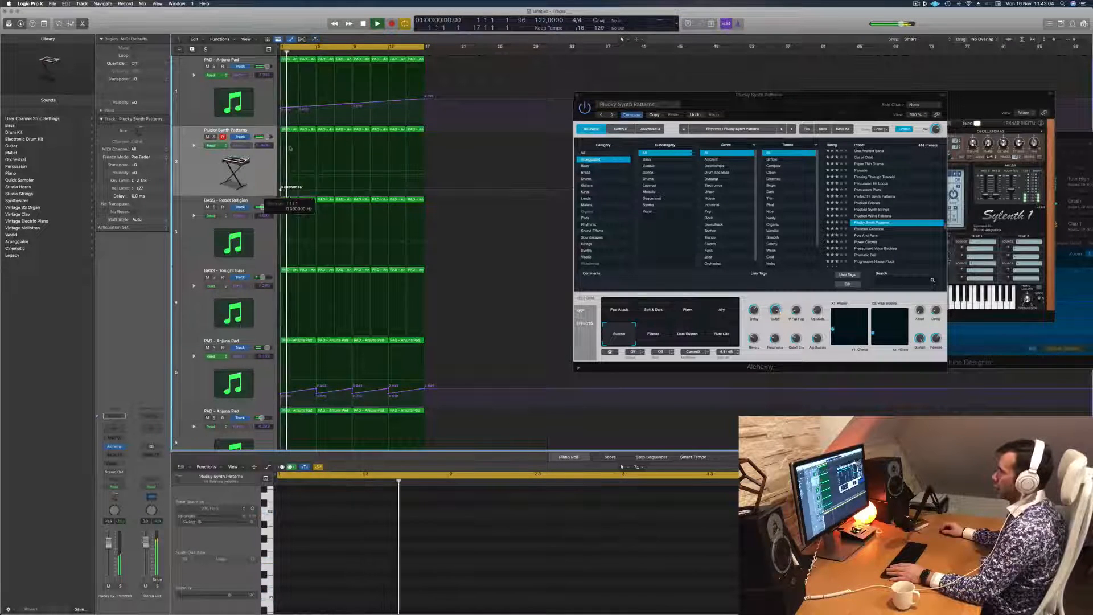
{"action": "key", "text": "super+z"}
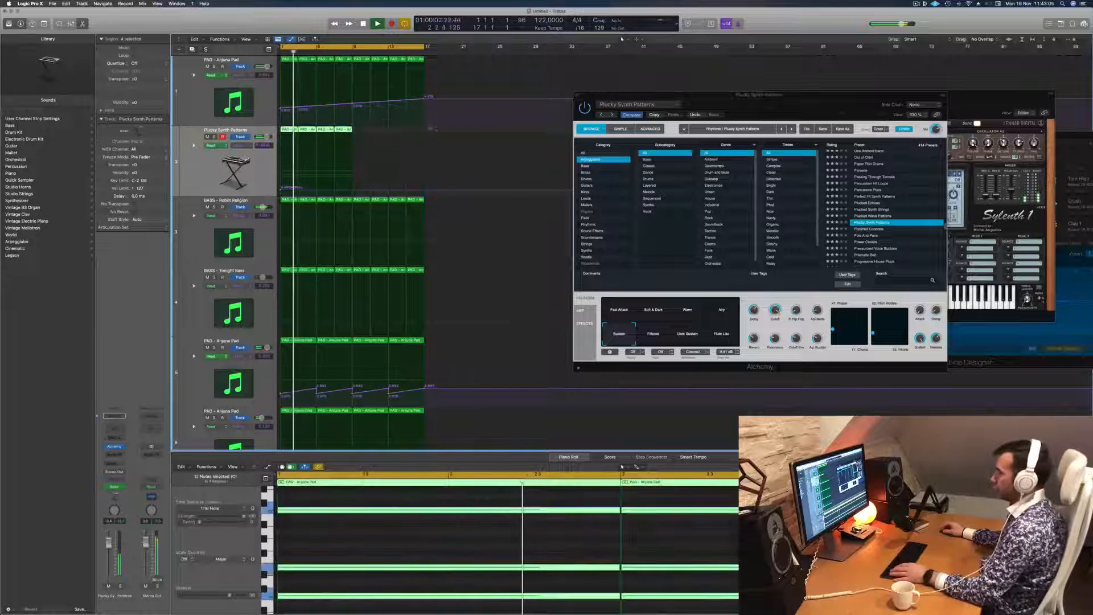
{"action": "left_click", "coordinate": [372, 131]}
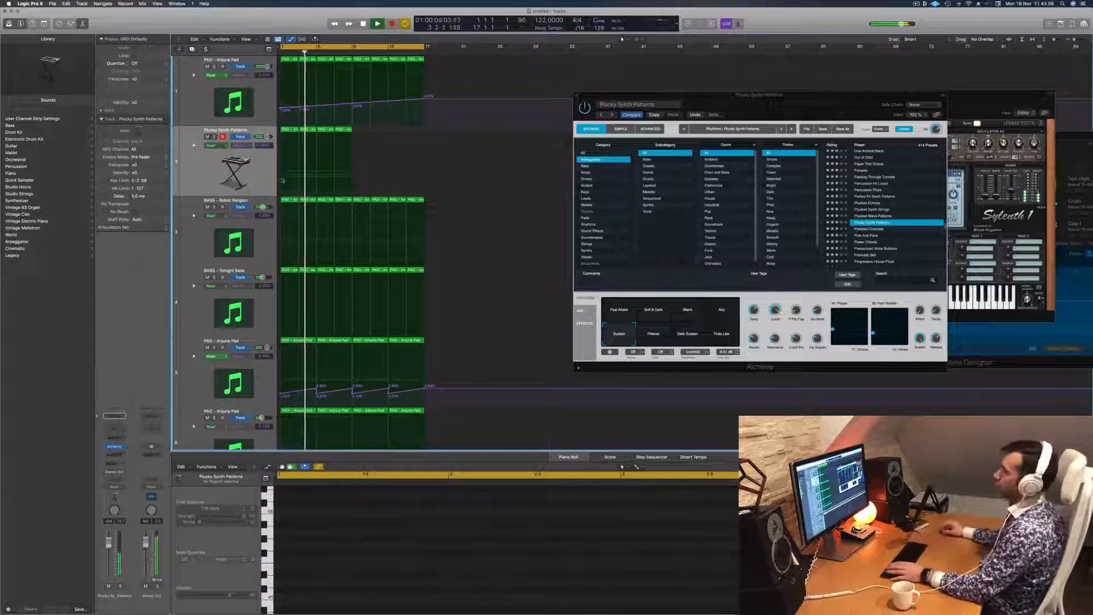
{"action": "mouse_move", "coordinate": [364, 130]}
{"action": "left_mouse_down"}
{"action": "mouse_move", "coordinate": [294, 132]}
{"action": "mouse_move", "coordinate": [376, 132]}
{"action": "left_mouse_up"}
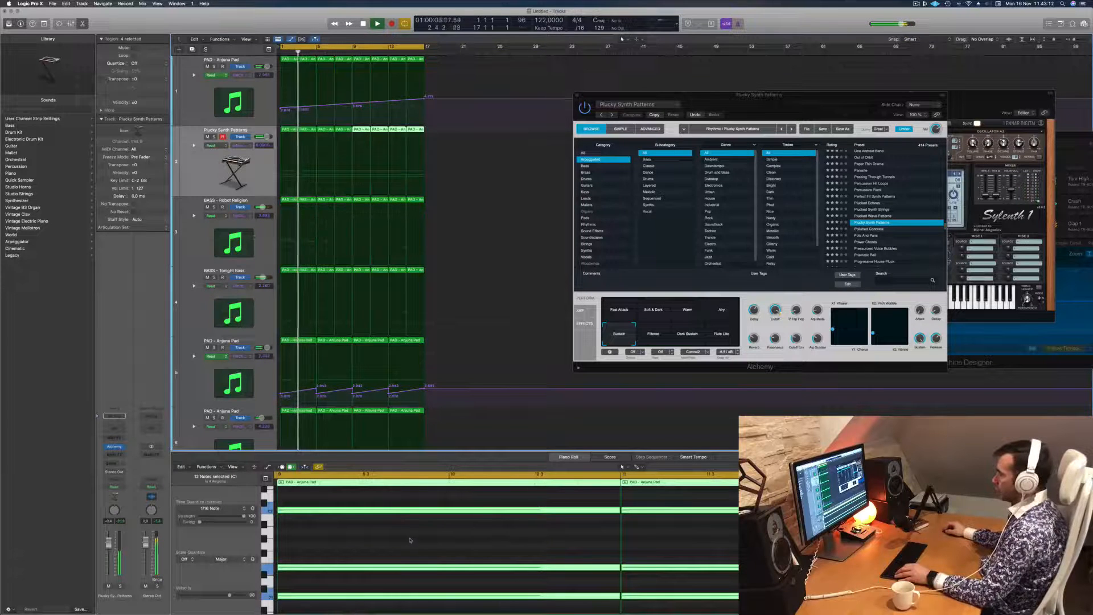
Select the notes in all Plucky Synth Patterns regions and transpose them up one octave.
{"action": "left_click", "coordinate": [404, 528]}
{"action": "key", "text": "super+a"}
{"action": "key", "text": "alt+shift+Up"}
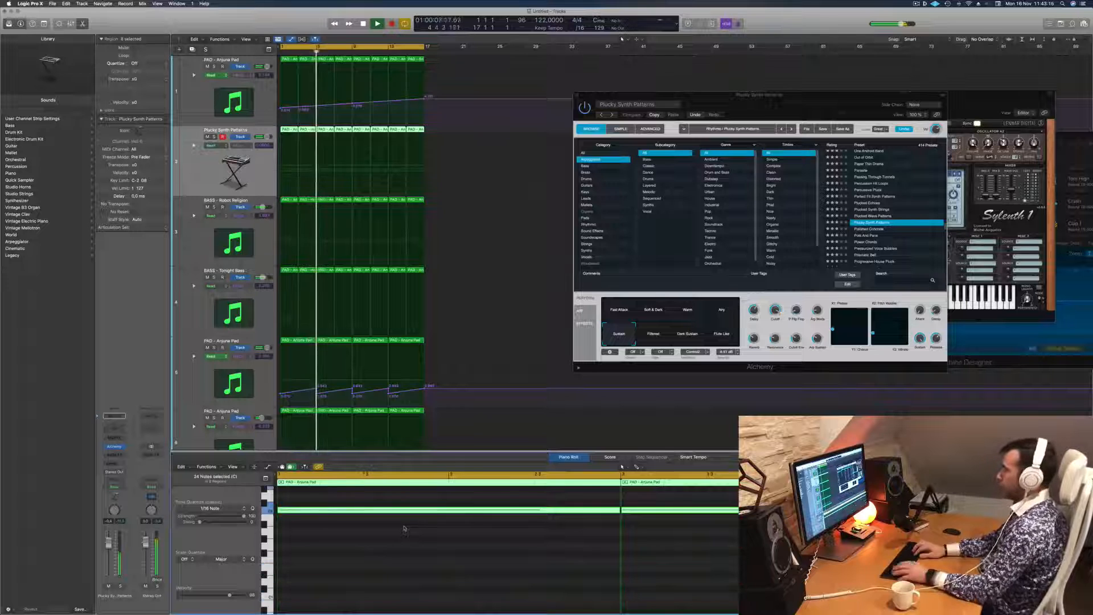
Try transposing the selected Plucky Synth Patterns notes up another octave and compare it with the previous octave during playback.
{"action": "key", "text": "alt+shift+Up"}
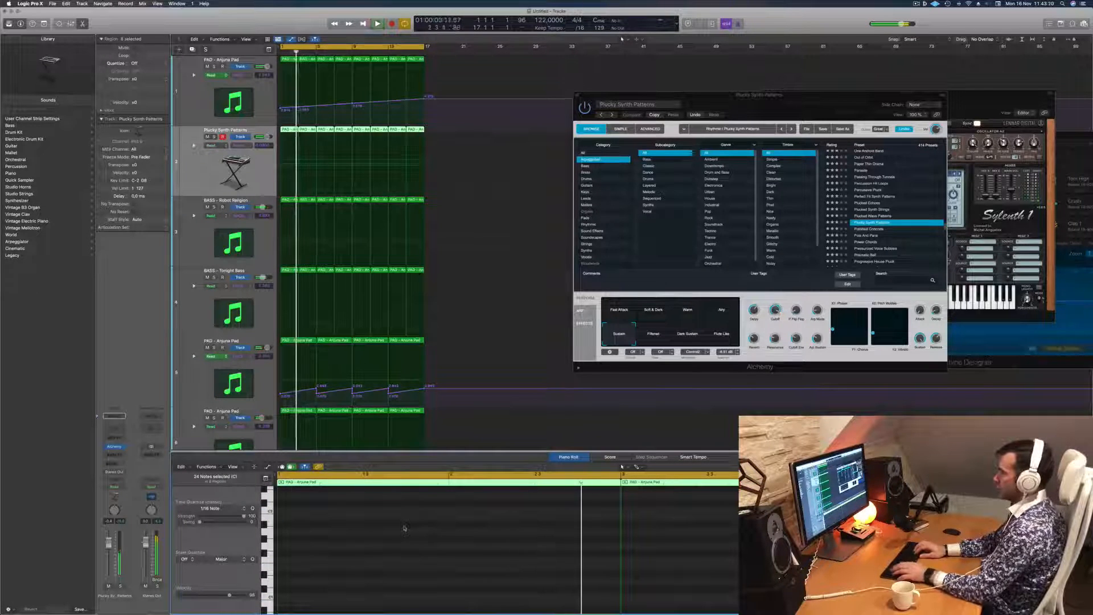
{"action": "key", "text": "alt+shift+Down"}
{"action": "key", "text": "space"}
{"action": "key", "text": "space"}
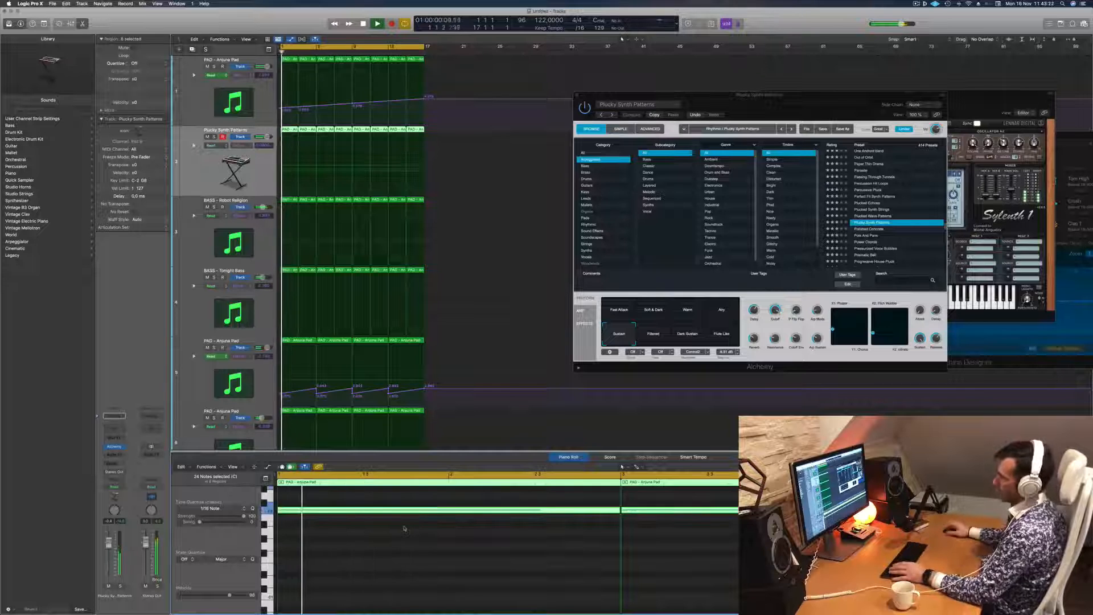
{"action": "key", "text": "space"}
{"action": "key", "text": "space"}
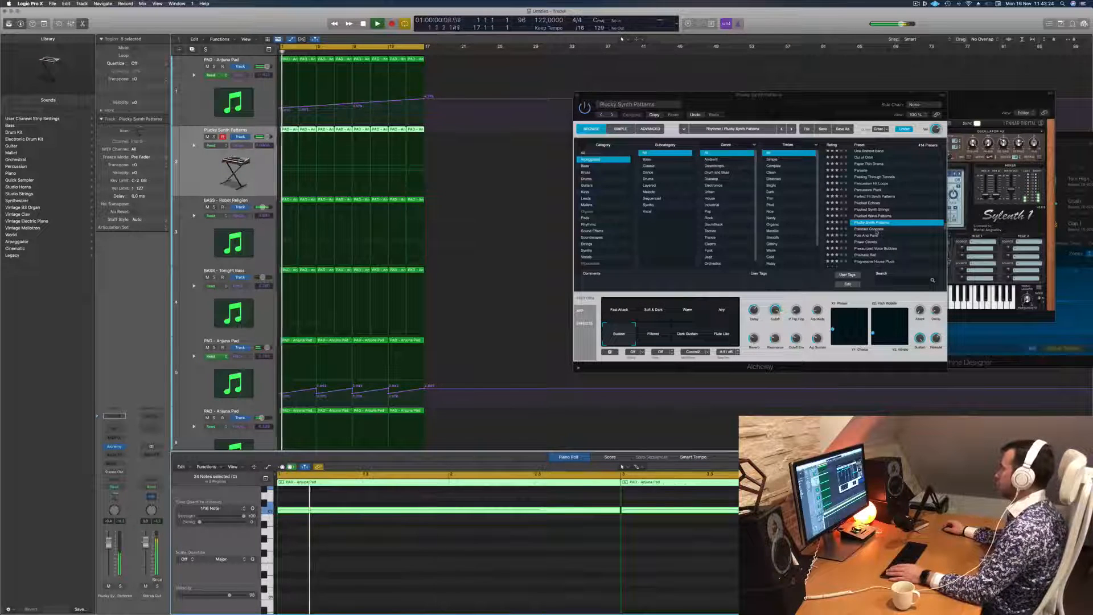
Audition the Fast Attack, Soft & Dark, Warm and Airy snapshots in Alchemy from the start of the loop.
{"action": "key", "text": "space"}
{"action": "key", "text": "space"}
{"action": "left_click", "coordinate": [616, 312]}
{"action": "key", "text": "space"}
{"action": "key", "text": "space"}
{"action": "left_click", "coordinate": [653, 312]}
{"action": "key", "text": "space"}
{"action": "key", "text": "space"}
{"action": "left_click", "coordinate": [690, 317]}
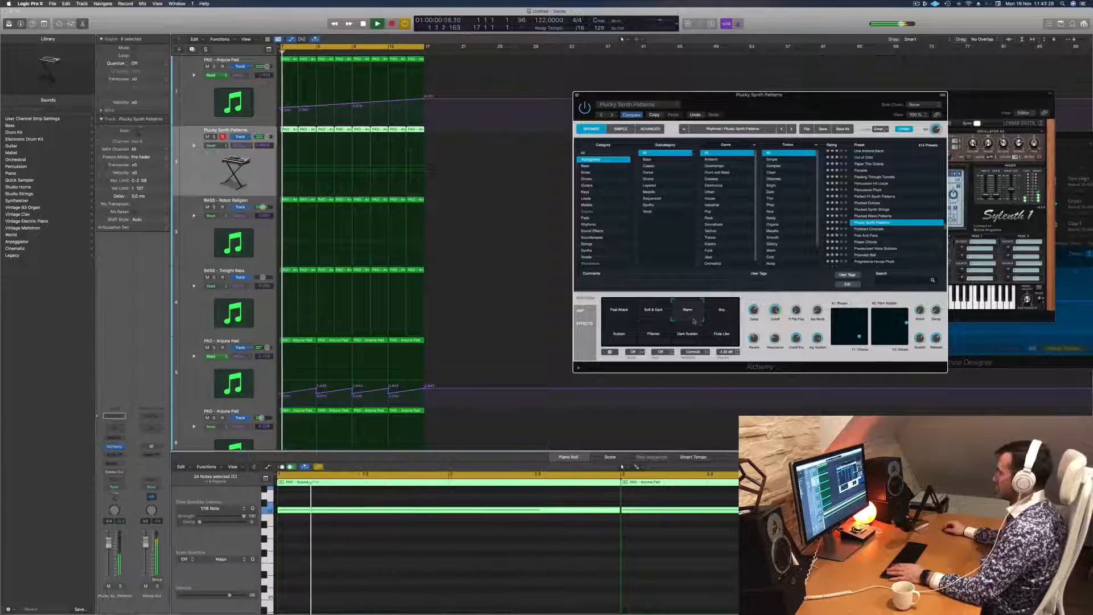
{"action": "left_click", "coordinate": [721, 311]}
{"action": "key", "text": "space"}
{"action": "key", "text": "space"}
Compare Alchemy's Sustain and Dark Sustain snapshots, choose Flute Like and raise its Cutoff.
{"action": "left_click", "coordinate": [621, 334]}
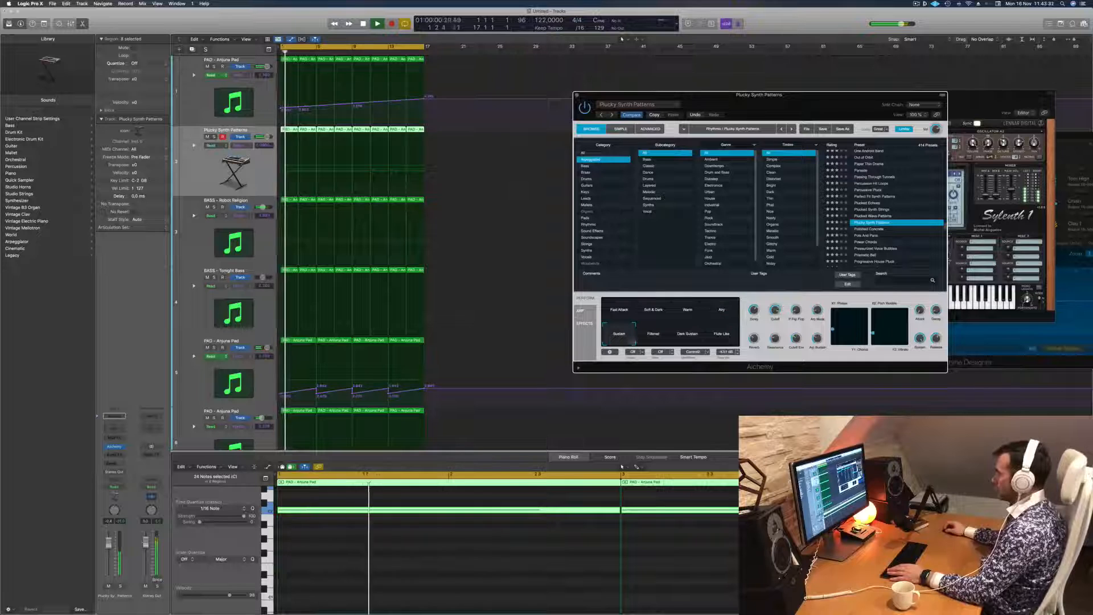
{"action": "left_click", "coordinate": [694, 340]}
{"action": "left_click", "coordinate": [725, 336]}
{"action": "key", "text": "Return"}
{"action": "left_click_drag", "start_coordinate": [776, 313], "coordinate": [776, 292]}
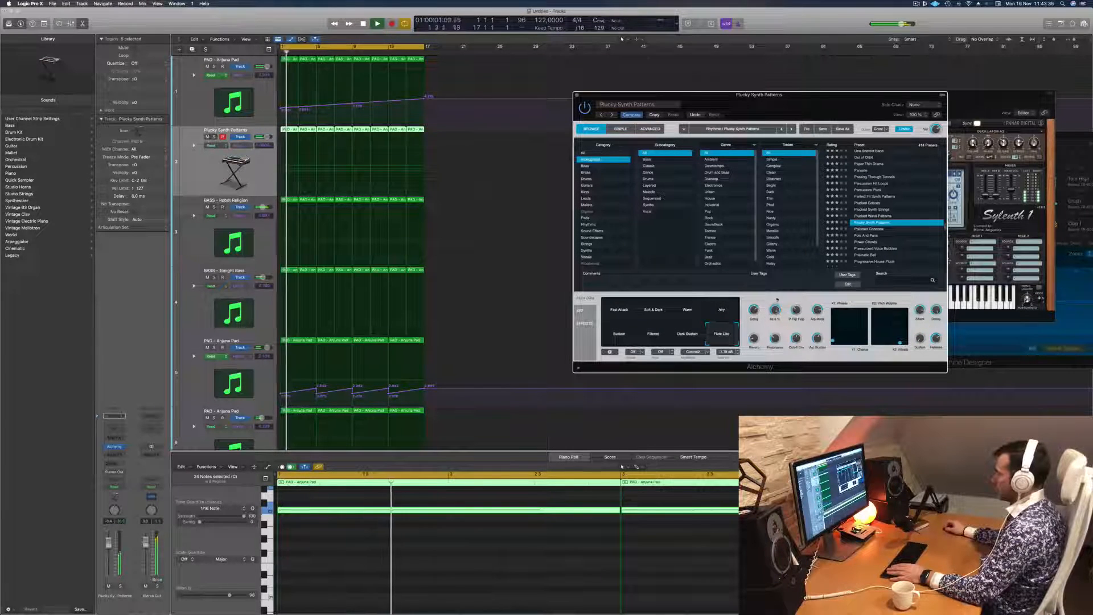
Move the Alchemy window aside and check the Plucky Synth Patterns track soloed and in the full mix.
{"action": "left_click_drag", "start_coordinate": [818, 110], "coordinate": [690, 119]}
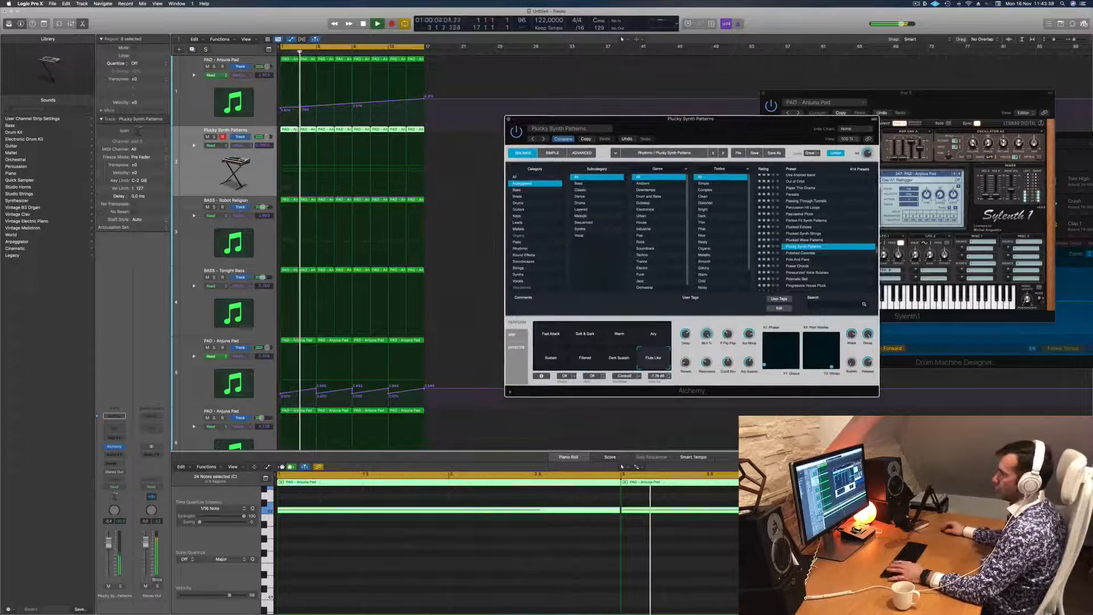
{"action": "left_click", "coordinate": [120, 585]}
{"action": "left_click", "coordinate": [120, 585]}
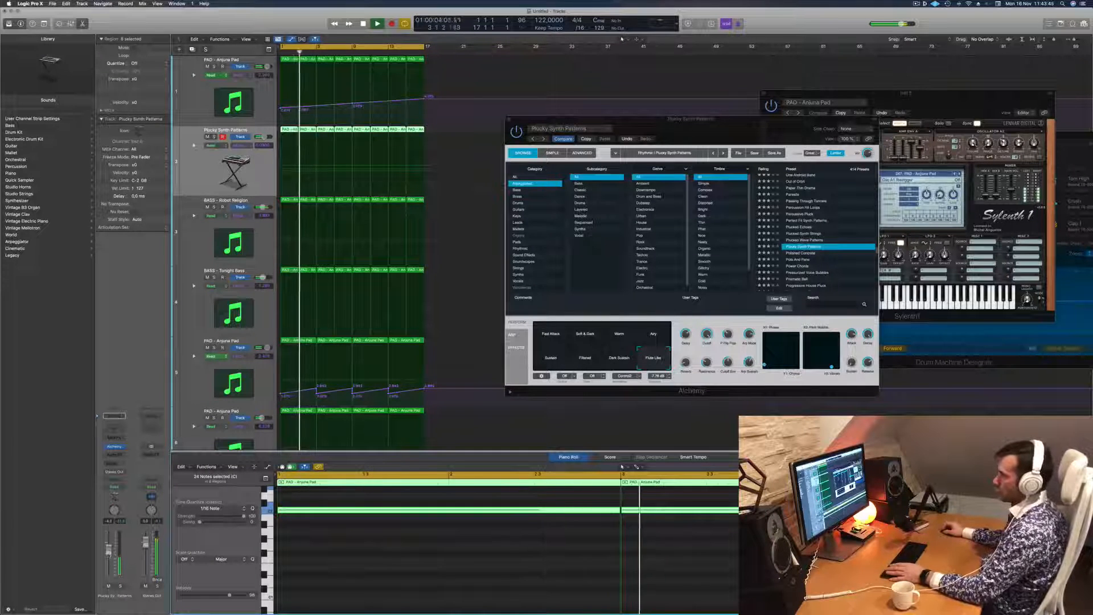
{"action": "key", "text": "Return"}
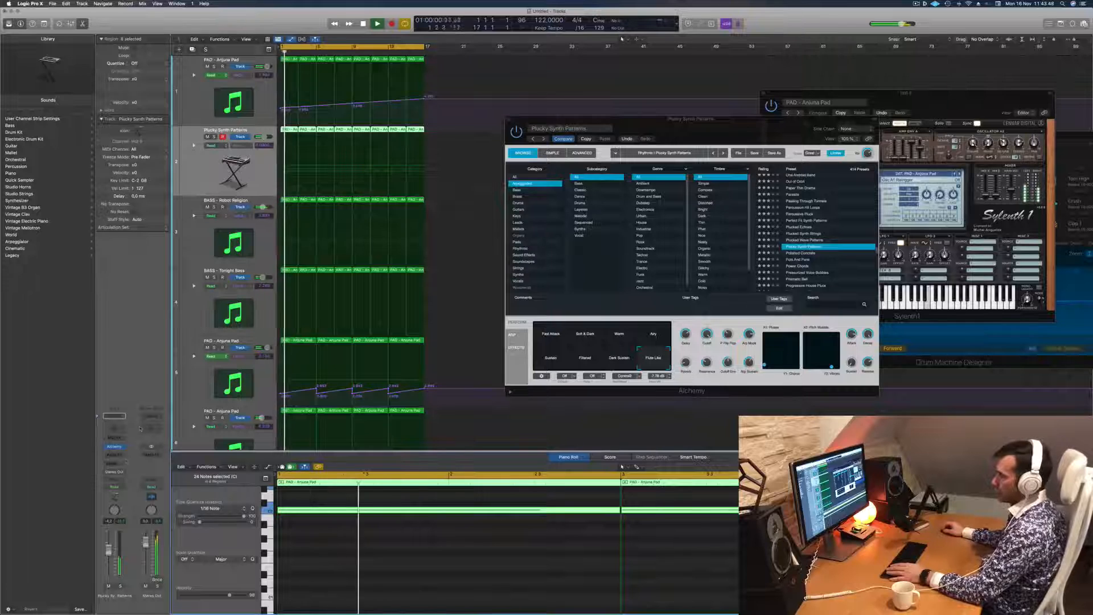
Insert a stereo Compressor on the Plucky Synth Patterns track, side-chain it to Kick 1 - Deep Tech, and close its window.
{"action": "left_click", "coordinate": [118, 455]}
{"action": "mouse_move", "coordinate": [129, 482]}
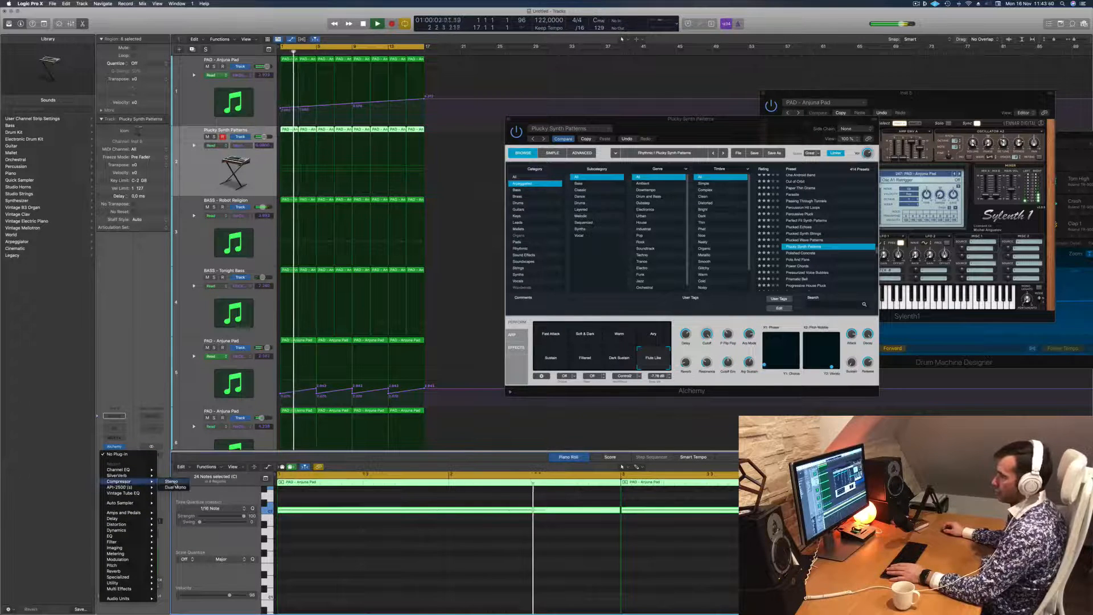
{"action": "left_click", "coordinate": [174, 483]}
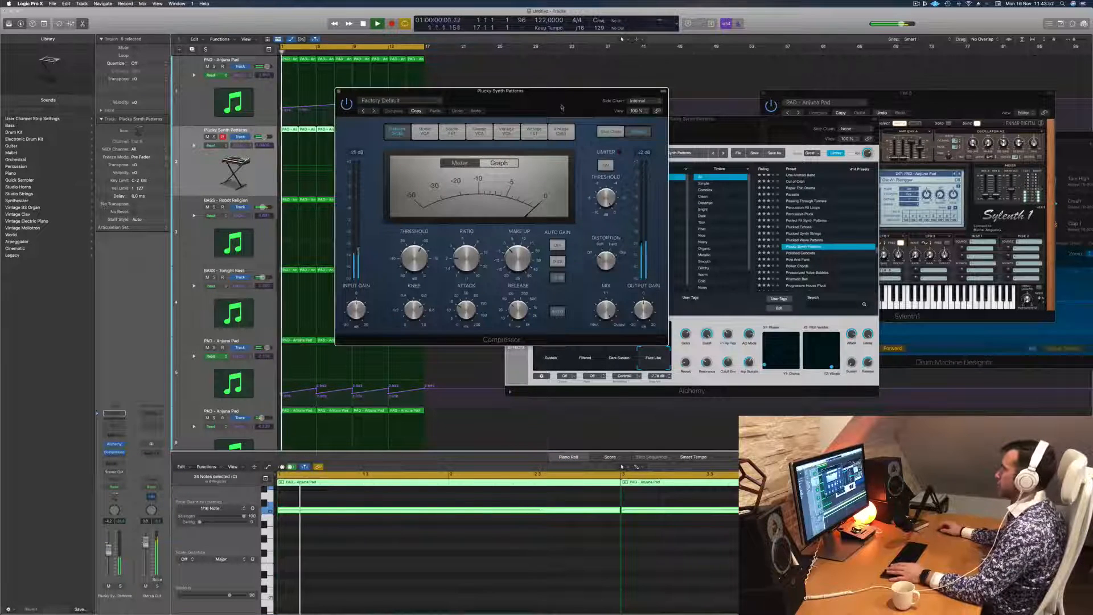
{"action": "left_click_drag", "start_coordinate": [500, 91], "coordinate": [560, 109]}
{"action": "left_click", "coordinate": [705, 119]}
{"action": "mouse_move", "coordinate": [695, 141]}
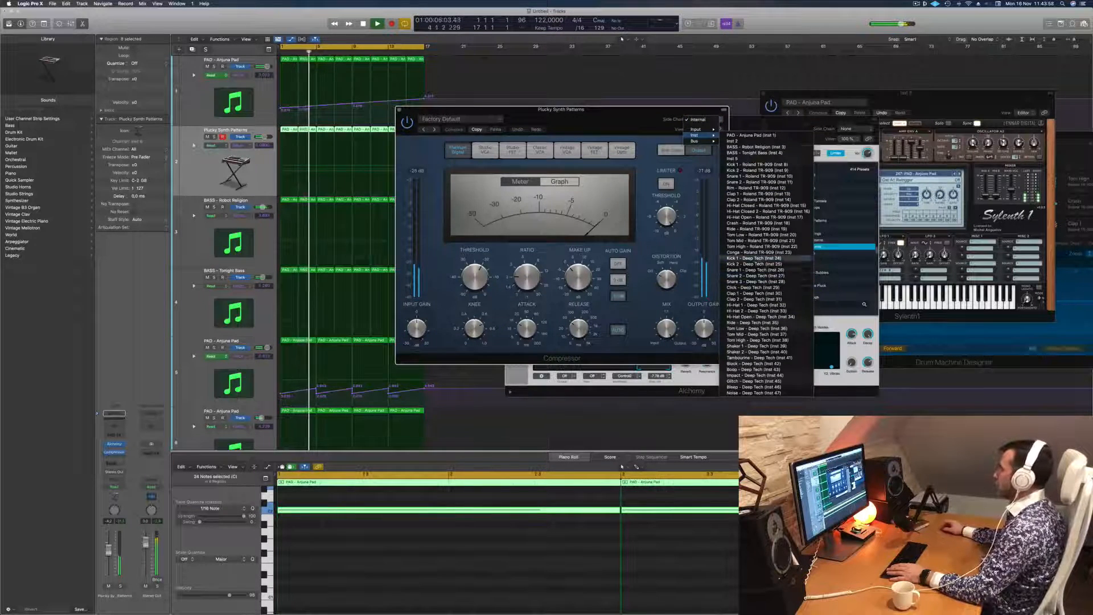
{"action": "left_click", "coordinate": [740, 257]}
{"action": "left_click_drag", "start_coordinate": [633, 120], "coordinate": [705, 139]}
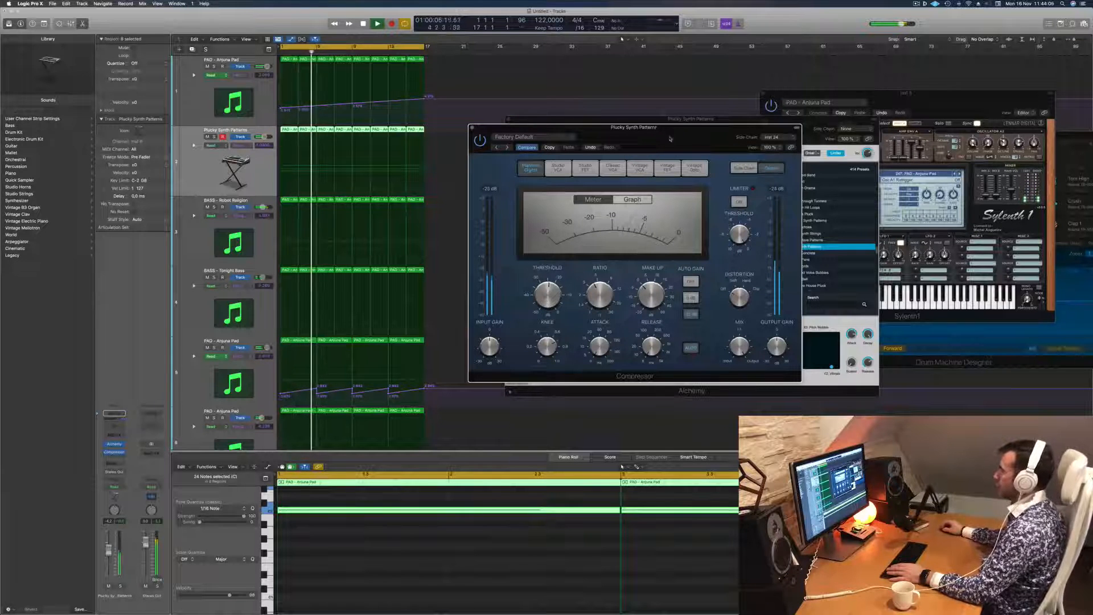
{"action": "left_click_drag", "start_coordinate": [667, 131], "coordinate": [638, 153]}
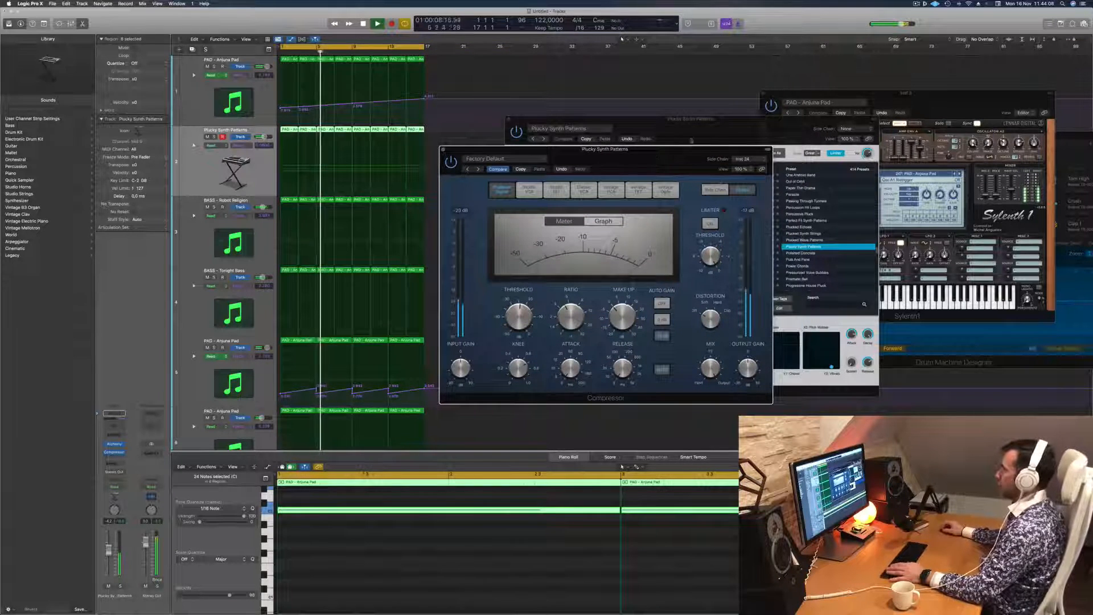
{"action": "left_click_drag", "start_coordinate": [442, 151], "coordinate": [504, 160]}
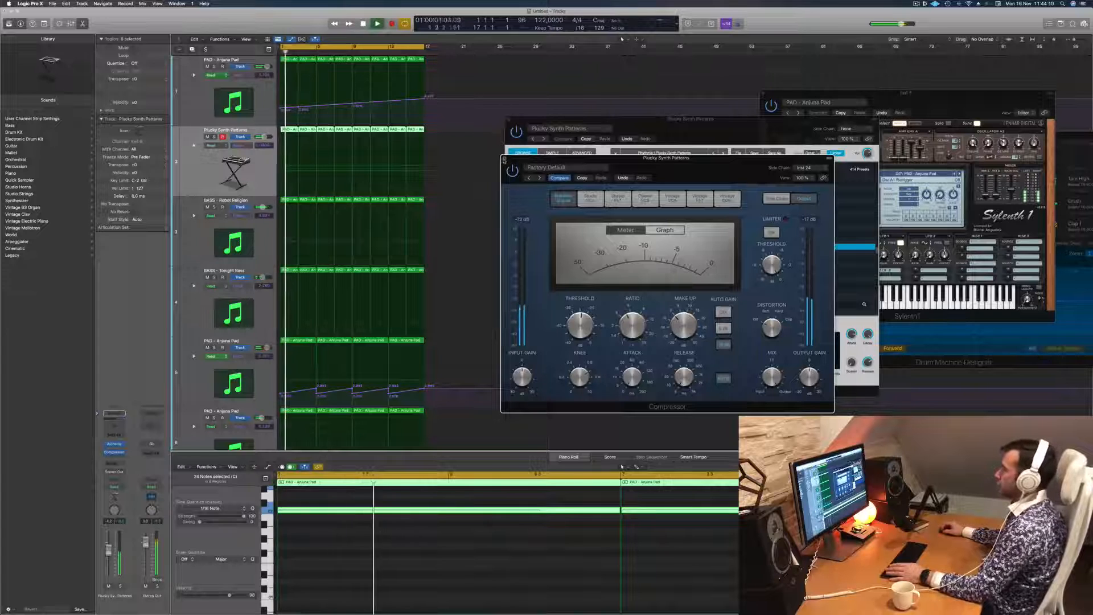
{"action": "left_click", "coordinate": [504, 160]}
Move Alchemy out of the way and listen to the side-chained Plucky Synth Patterns track soloed and in the mix.
{"action": "left_click_drag", "start_coordinate": [620, 119], "coordinate": [741, 132]}
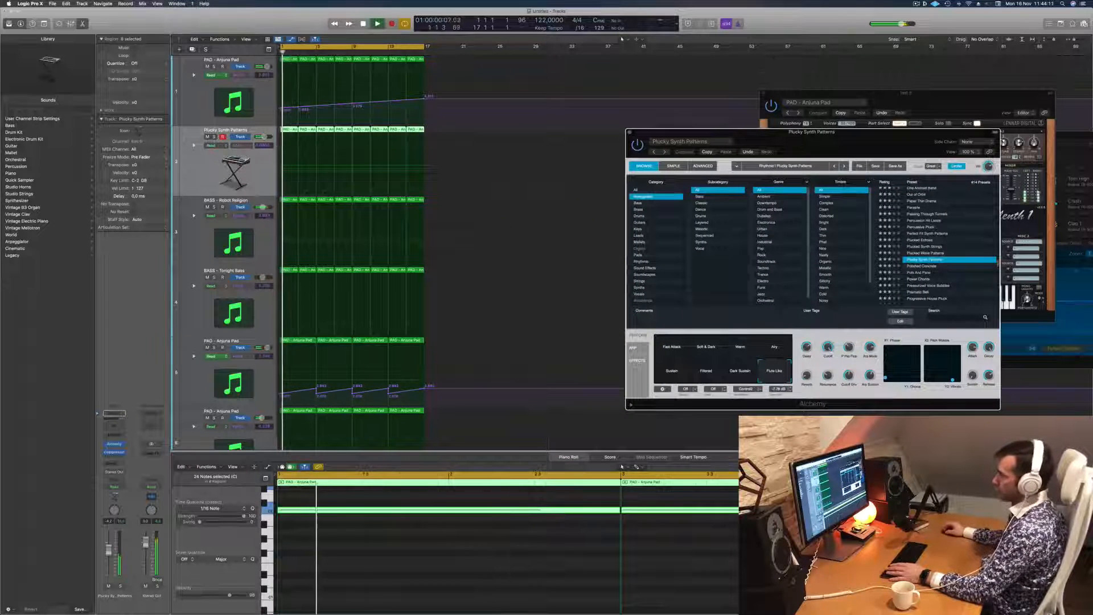
{"action": "left_click", "coordinate": [120, 586]}
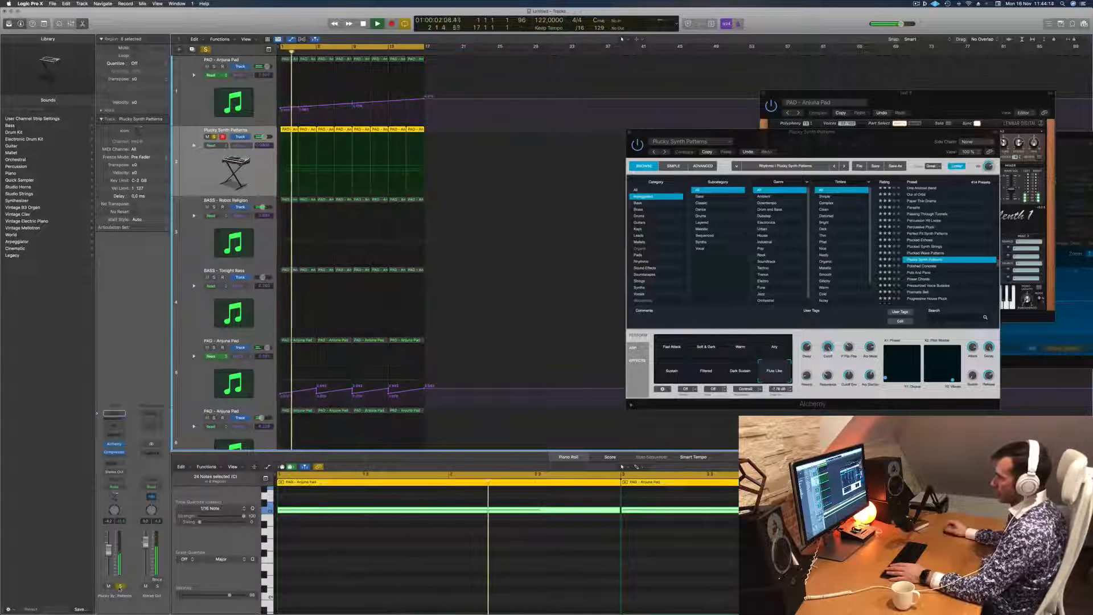
{"action": "left_click", "coordinate": [120, 586]}
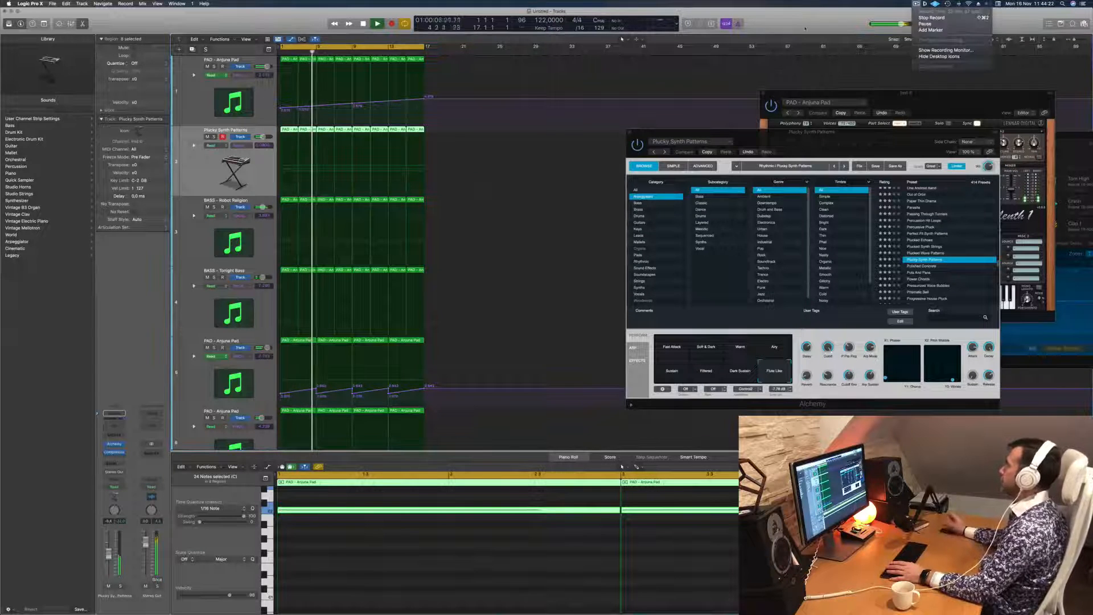
Repeat the 16-bar regions on all tracks three times, extending the arrangement from bar 17 to bar 65.
{"action": "left_click_drag", "start_coordinate": [758, 139], "coordinate": [975, 190]}
{"action": "scroll", "coordinate": [459, 193], "scroll_direction": "down", "scroll_amount": 5}
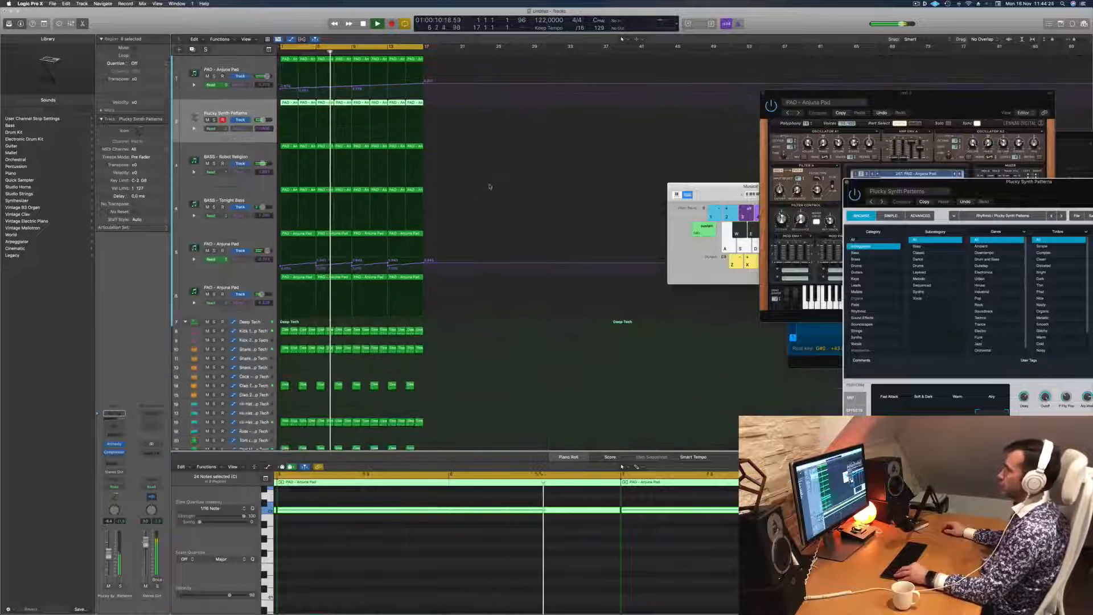
{"action": "scroll", "coordinate": [489, 186], "scroll_direction": "down", "scroll_amount": 2}
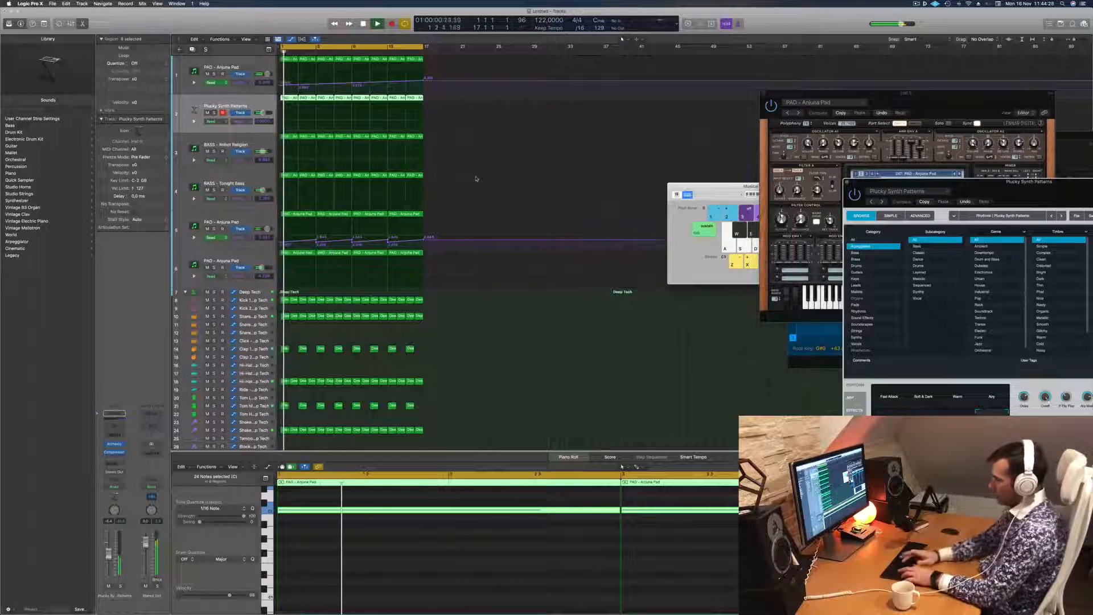
{"action": "key", "text": "super+r"}
{"action": "key", "text": "super+r"}
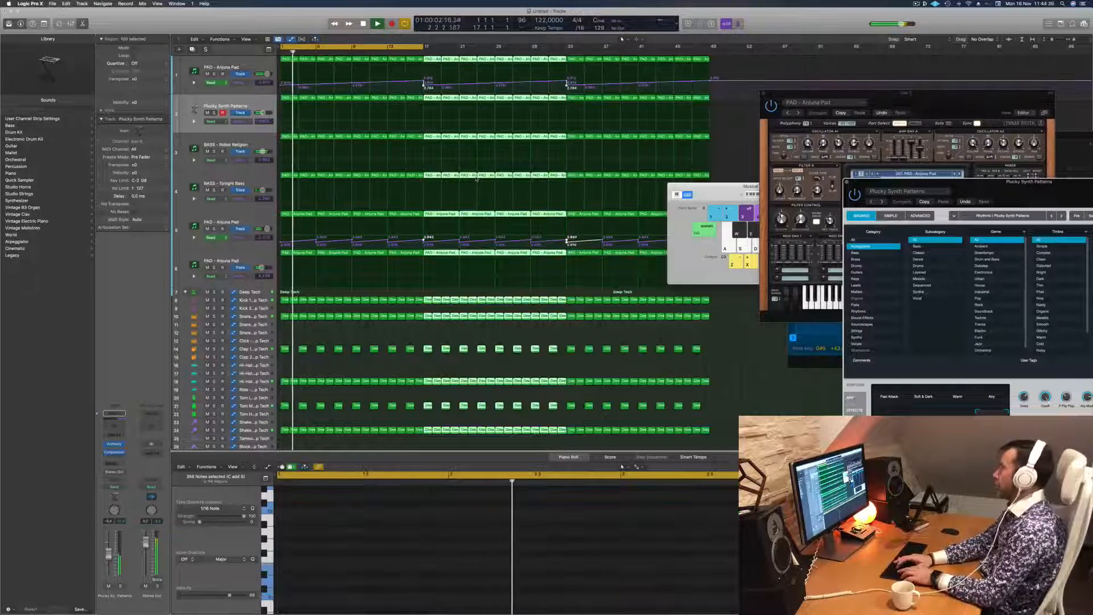
{"action": "key", "text": "super+r"}
{"action": "scroll", "coordinate": [477, 178], "scroll_direction": "down", "scroll_amount": 3}
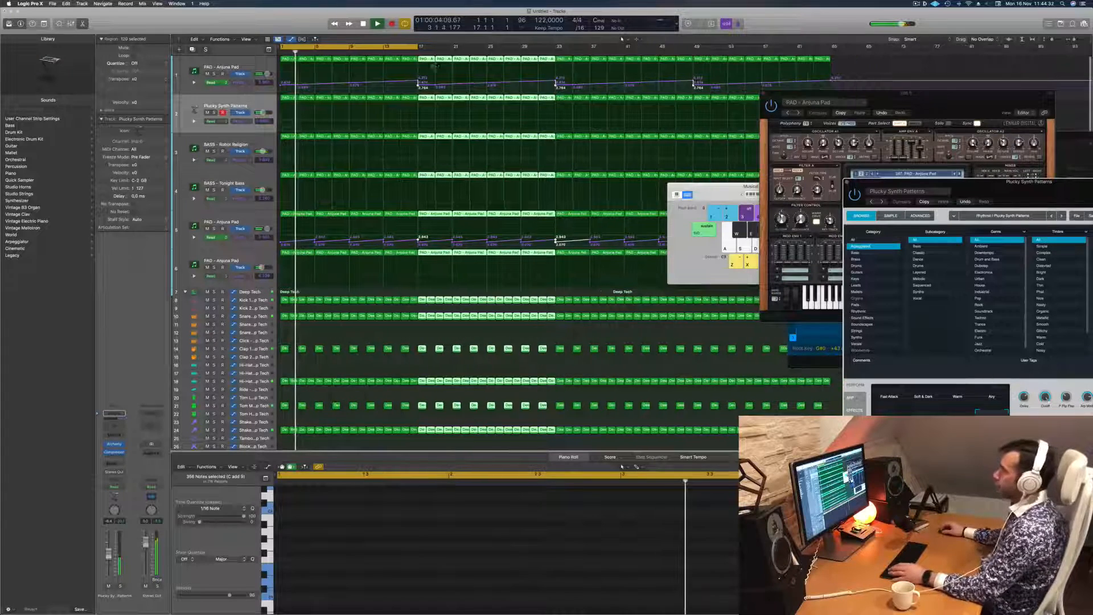
Show the global tracks briefly, hide them again and turn on the Secondary Ruler in the Tracks area.
{"action": "key", "text": "g"}
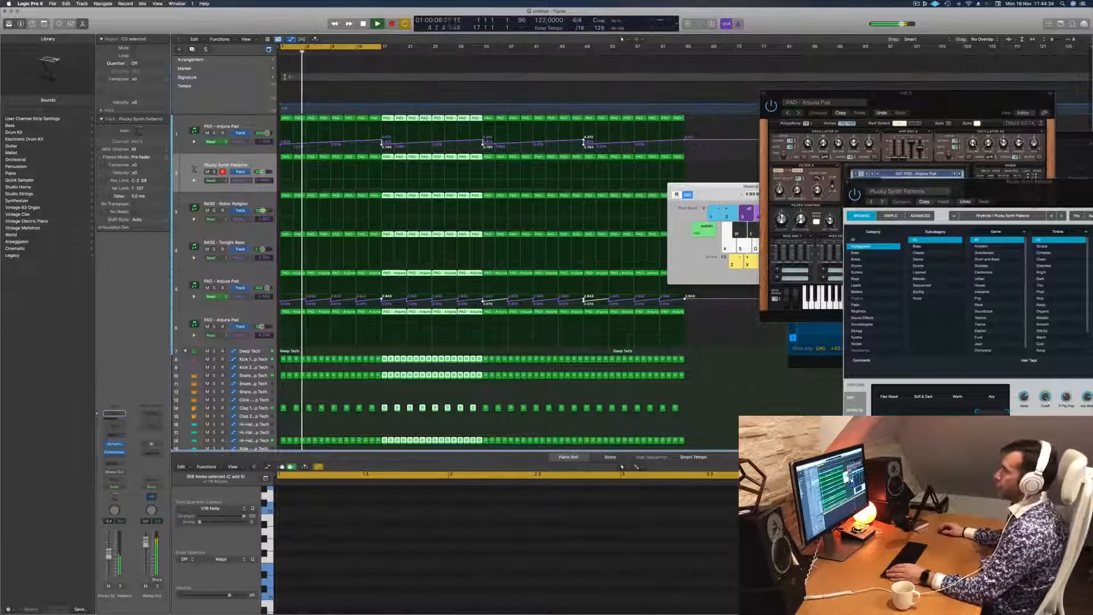
{"action": "key", "text": "g"}
{"action": "left_click", "coordinate": [245, 39]}
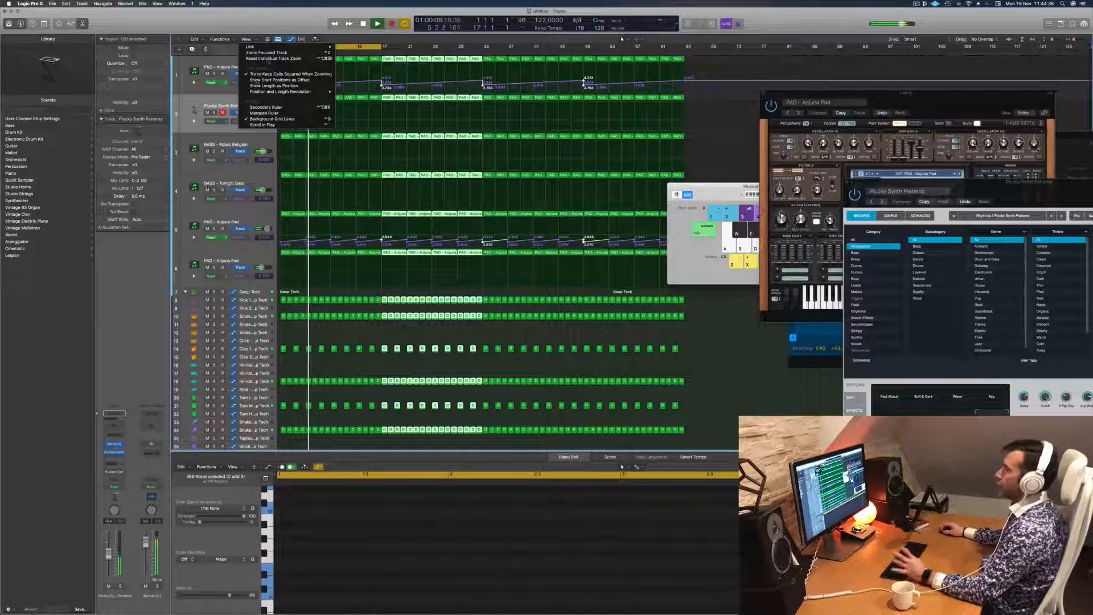
{"action": "left_click", "coordinate": [274, 107]}
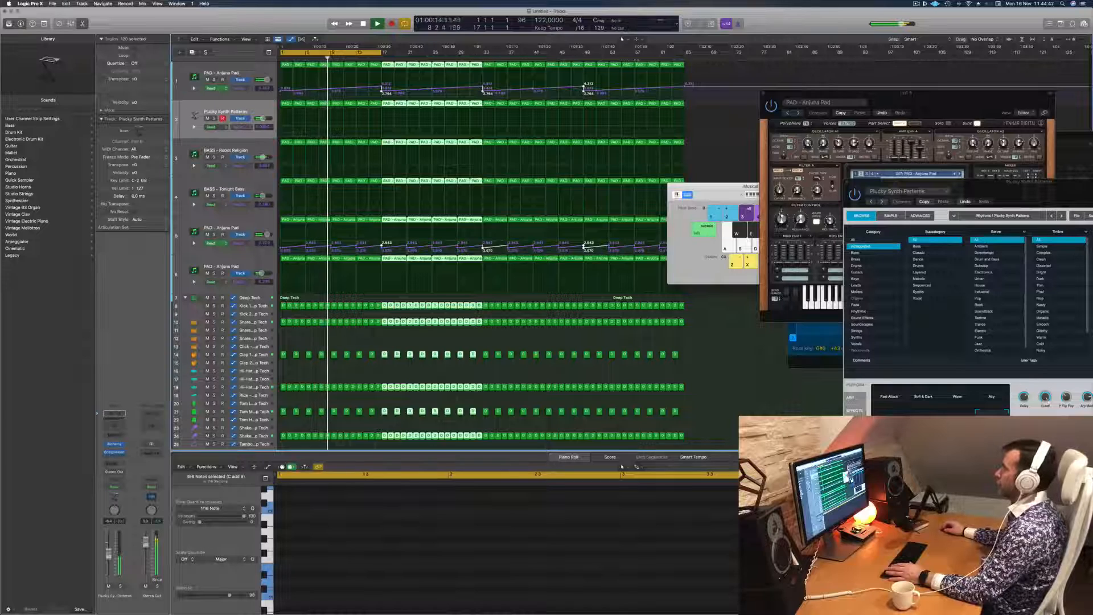
Clear the Sylenth1 and Musical Typing windows off the arrangement, restart playback and extend the cycle range to bar 65.
{"action": "left_click_drag", "start_coordinate": [908, 97], "coordinate": [872, 109]}
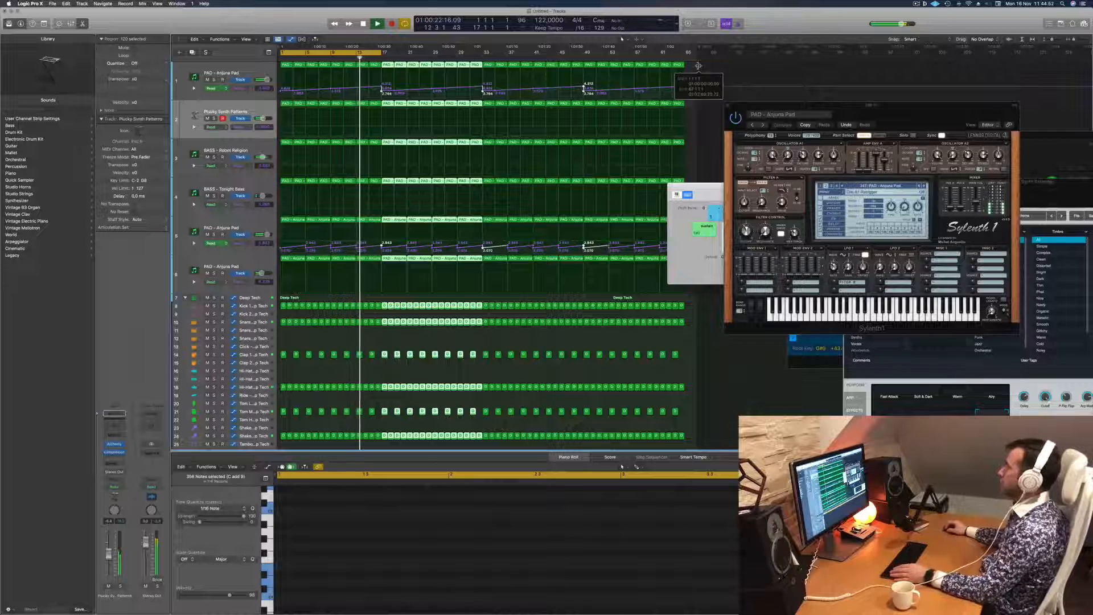
{"action": "left_click_drag", "start_coordinate": [766, 106], "coordinate": [888, 103]}
{"action": "left_click_drag", "start_coordinate": [722, 192], "coordinate": [855, 169]}
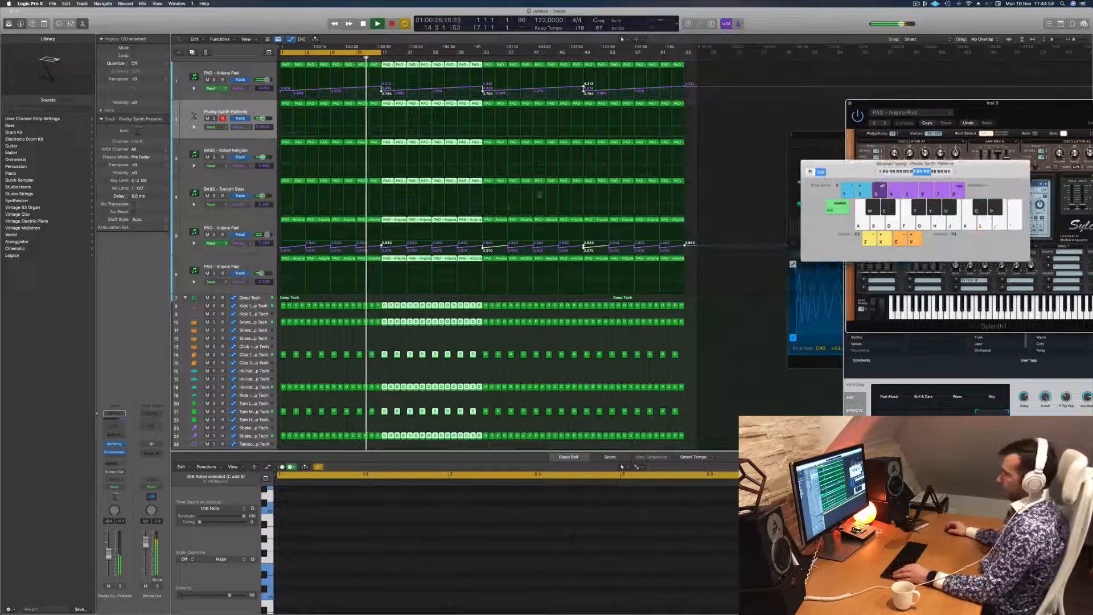
{"action": "left_click", "coordinate": [340, 340]}
{"action": "key", "text": "space"}
{"action": "key", "text": "space"}
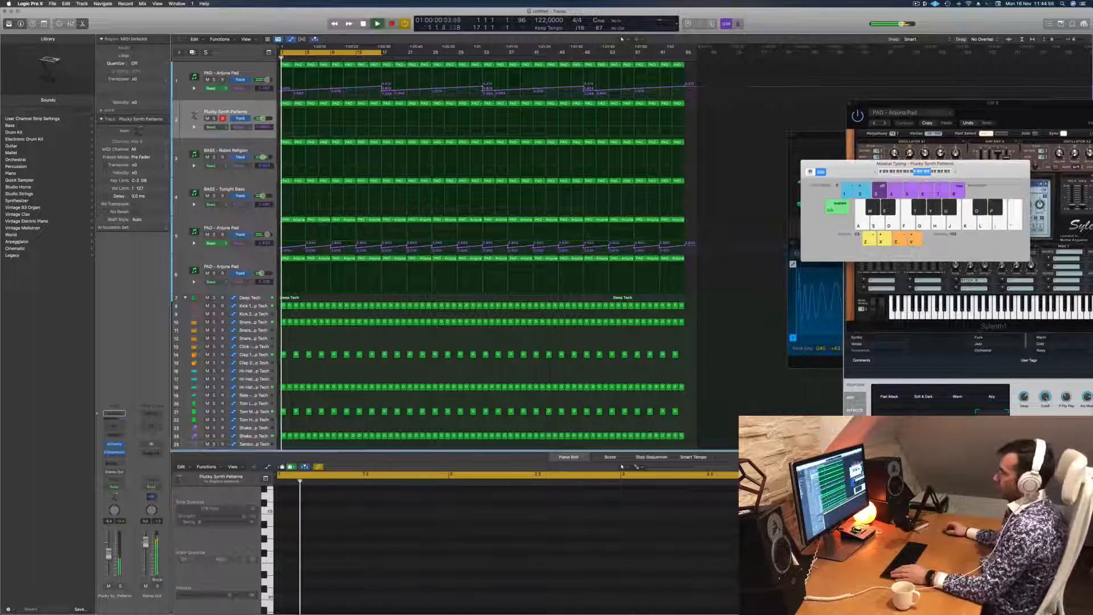
{"action": "left_click_drag", "start_coordinate": [380, 51], "coordinate": [683, 67]}
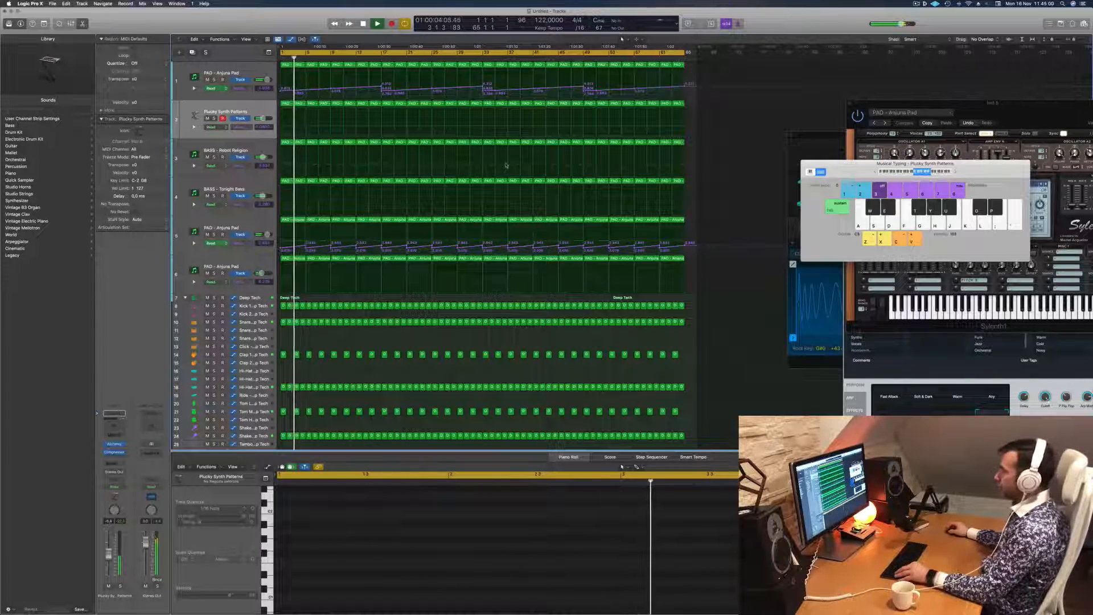
Fit all tracks and the full length of the arrangement into the Tracks area for an overview.
{"action": "key", "text": "super+Down"}
{"action": "key", "text": "super+Up"}
{"action": "key", "text": "super+Up"}
{"action": "key", "text": "super+Up"}
{"action": "key", "text": "super+Up"}
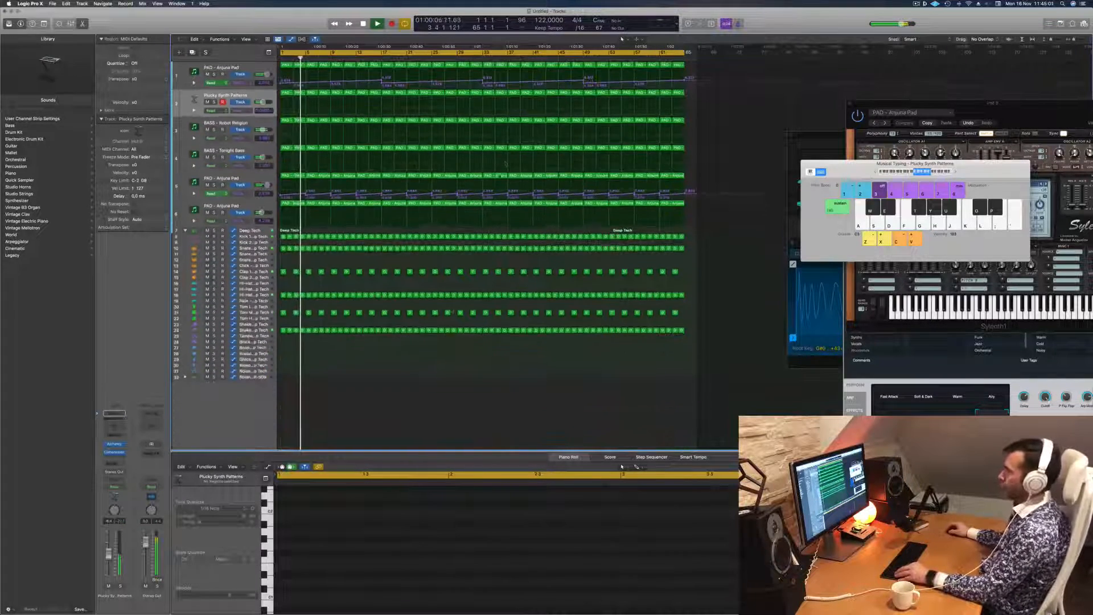
{"action": "key", "text": "super+Down"}
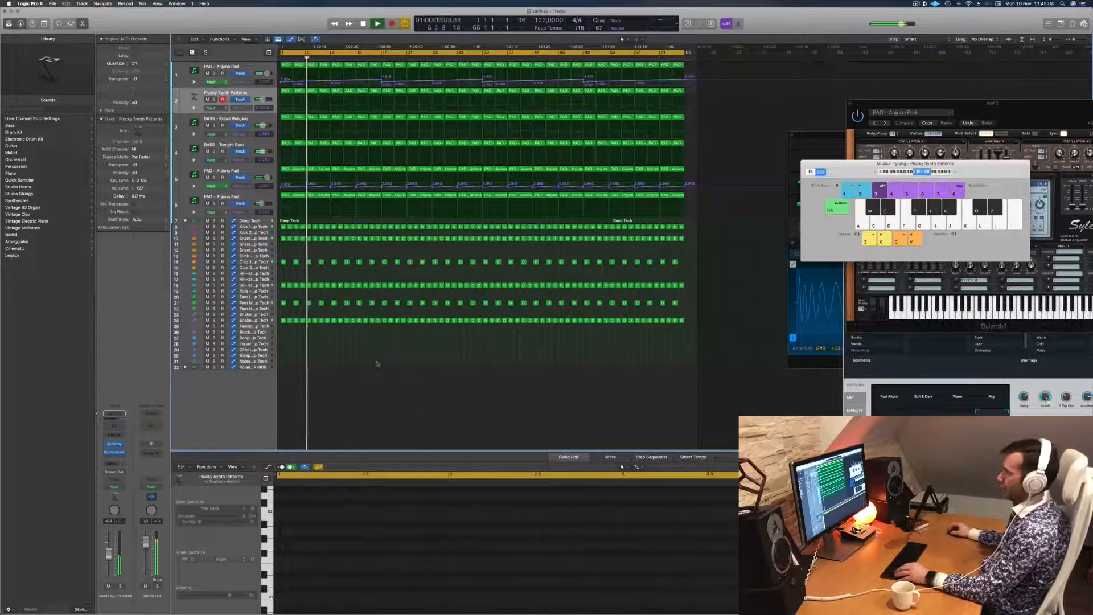
{"action": "key", "text": "super+Right"}
{"action": "key", "text": "super+Right"}
{"action": "key", "text": "super+Right"}
{"action": "key", "text": "super+Left"}
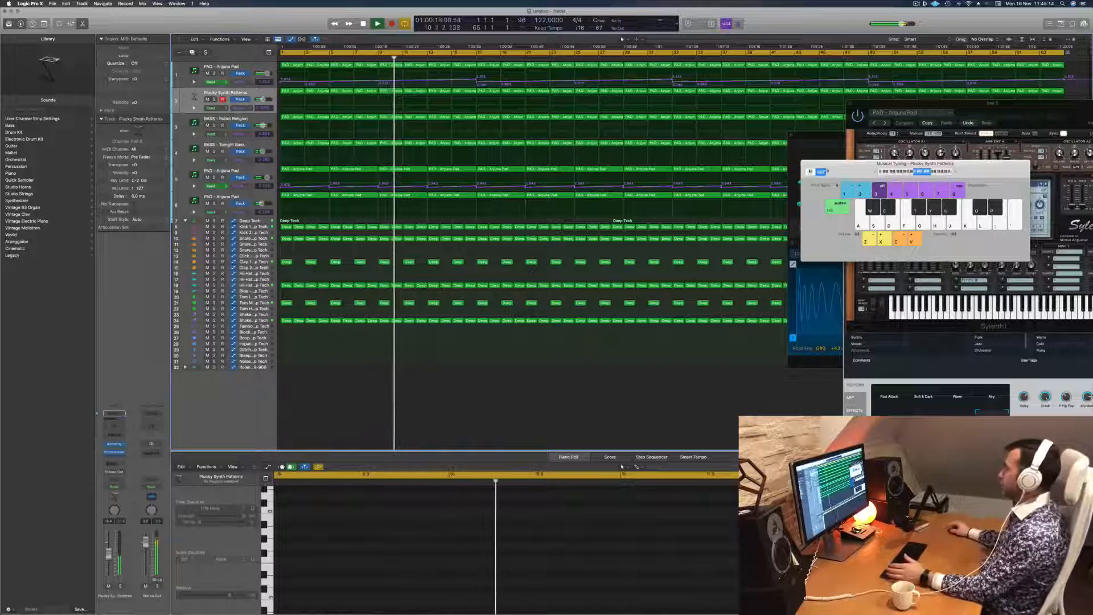
Move the Musical Typing keyboard away from the arrangement and close the PAD - Anjuna Pad Sylenth1 window.
{"action": "left_click_drag", "start_coordinate": [864, 171], "coordinate": [840, 239]}
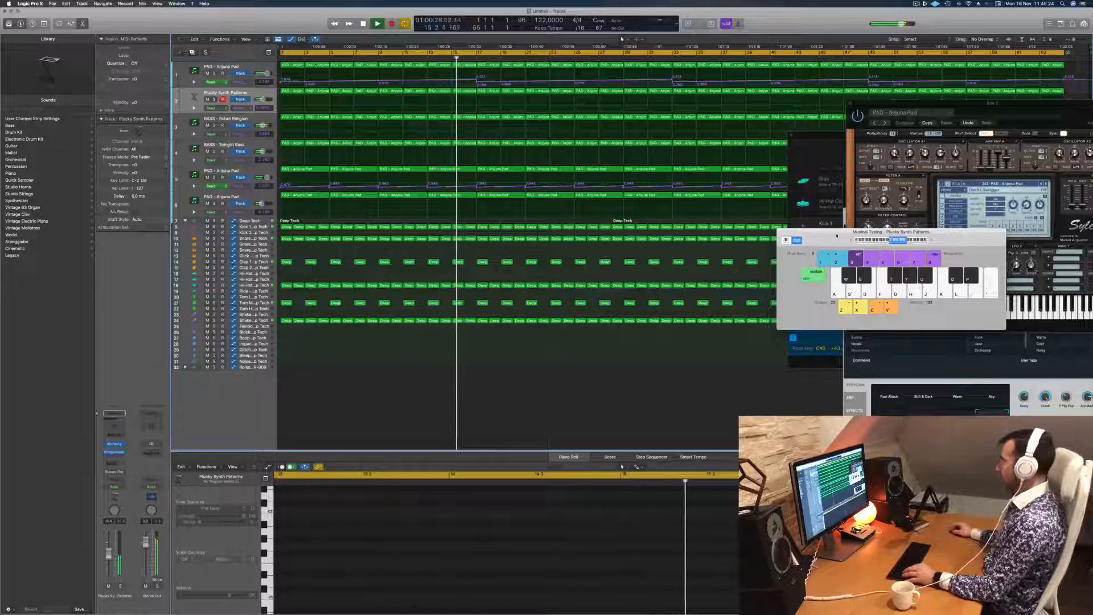
{"action": "left_click_drag", "start_coordinate": [843, 232], "coordinate": [874, 298]}
{"action": "left_click_drag", "start_coordinate": [888, 104], "coordinate": [492, 141]}
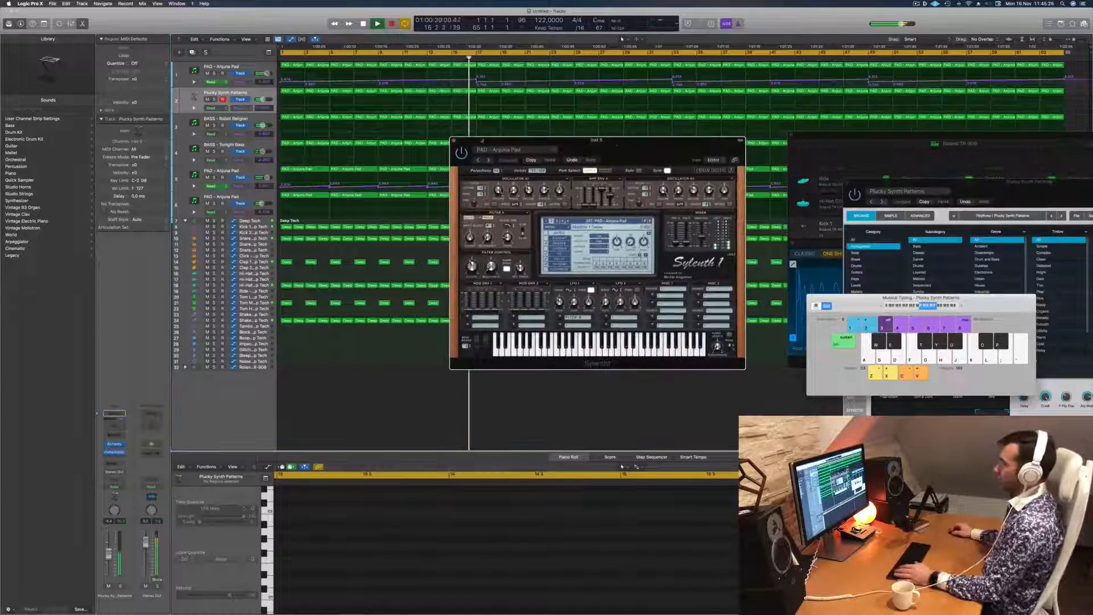
{"action": "left_click", "coordinate": [454, 140]}
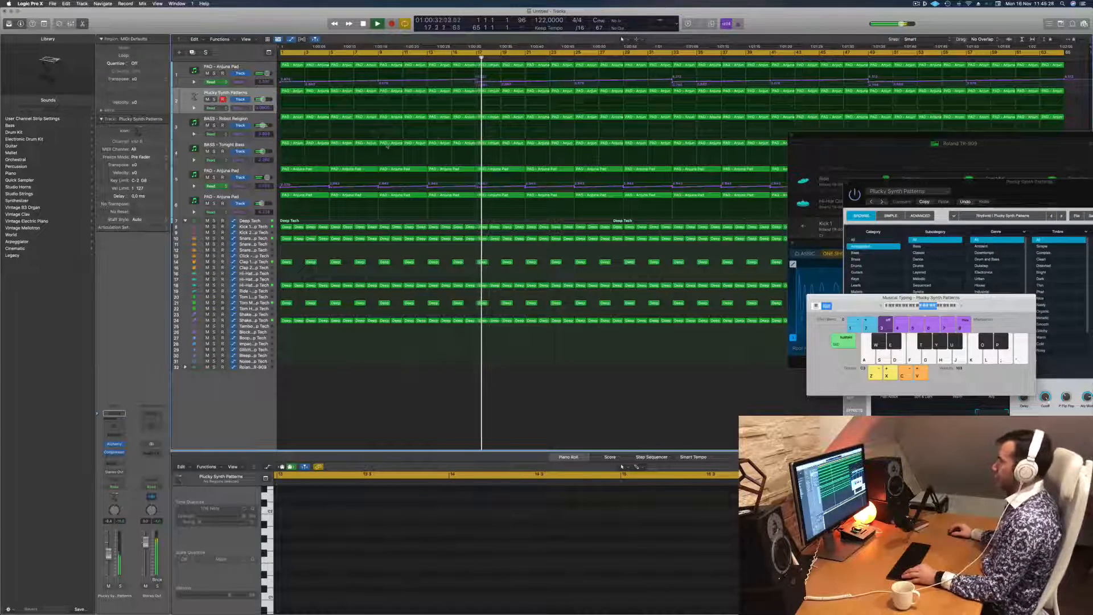
Move the Roland TR-909 window clear of the arrangement, restart playback from the beginning and hide Musical Typing.
{"action": "left_click_drag", "start_coordinate": [838, 135], "coordinate": [786, 347]}
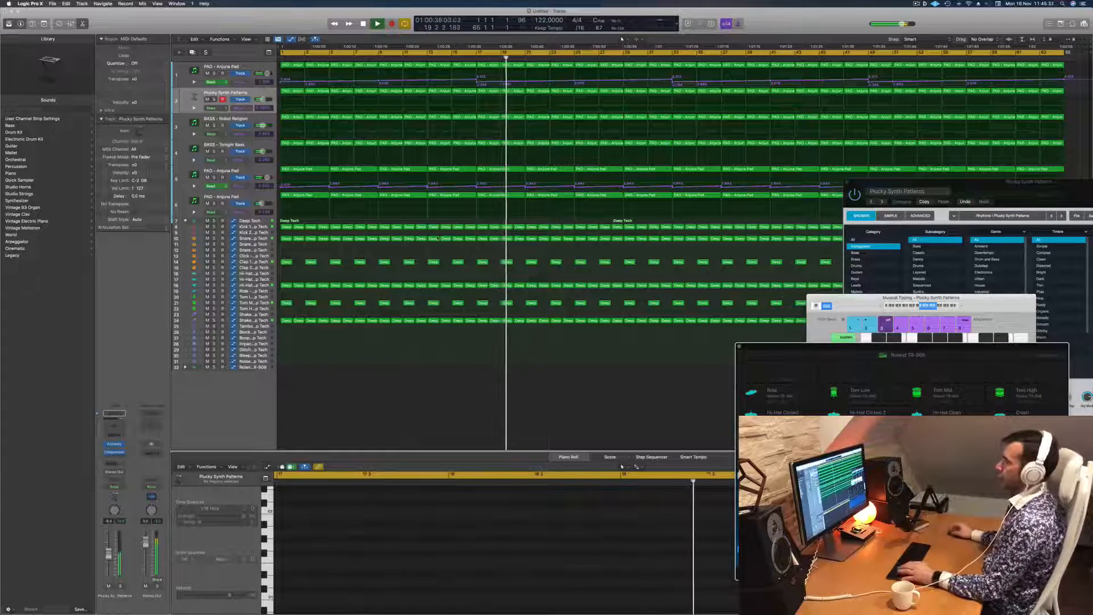
{"action": "key", "text": "space"}
{"action": "key", "text": "Return"}
{"action": "key", "text": "space"}
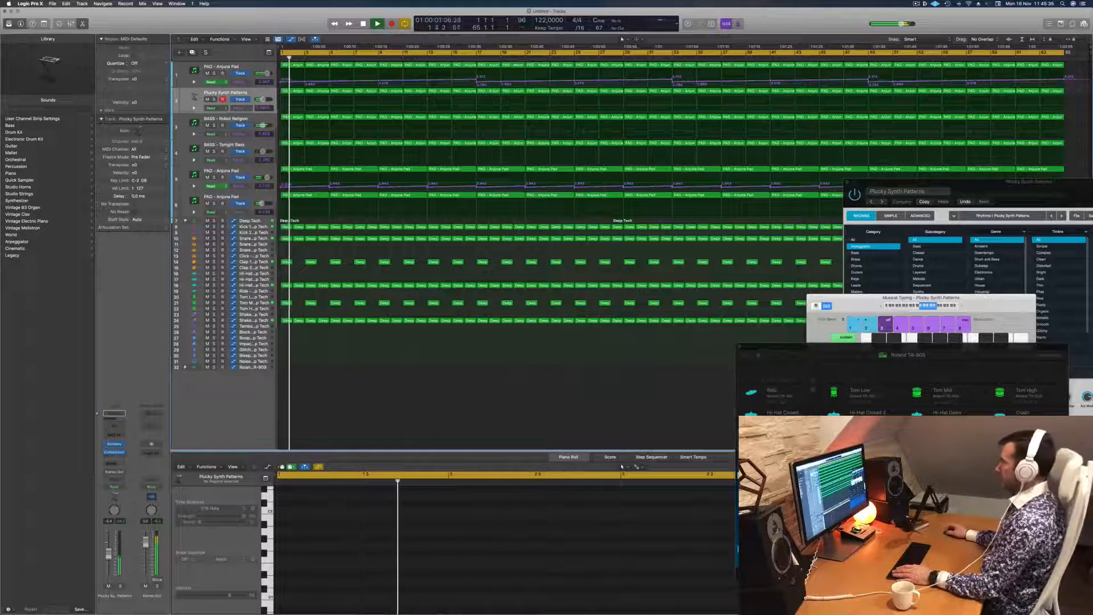
{"action": "left_click_drag", "start_coordinate": [835, 349], "coordinate": [898, 328]}
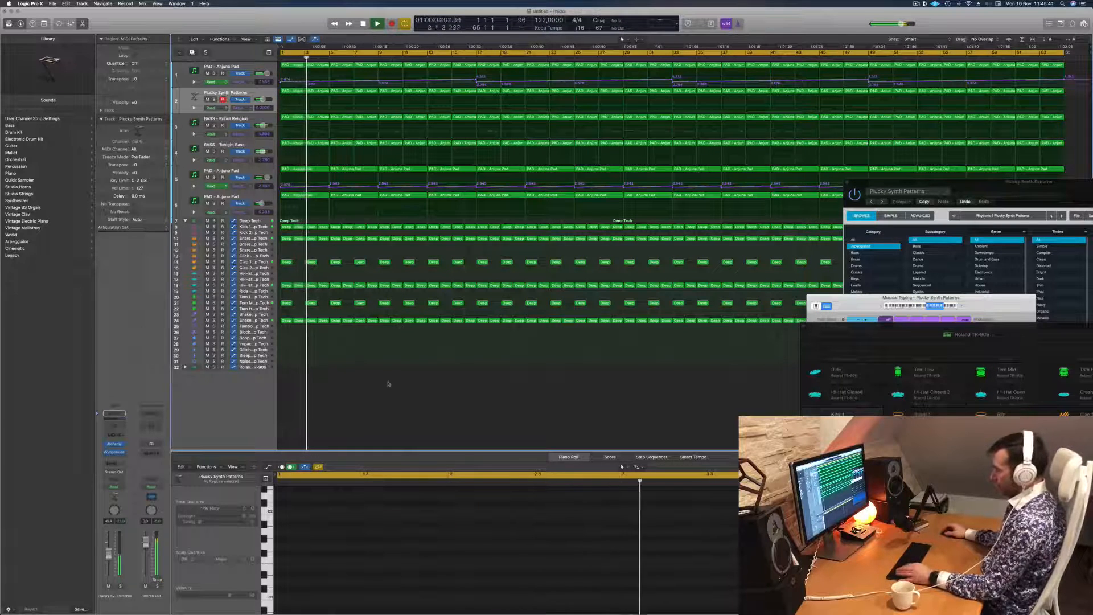
{"action": "key", "text": "super+k"}
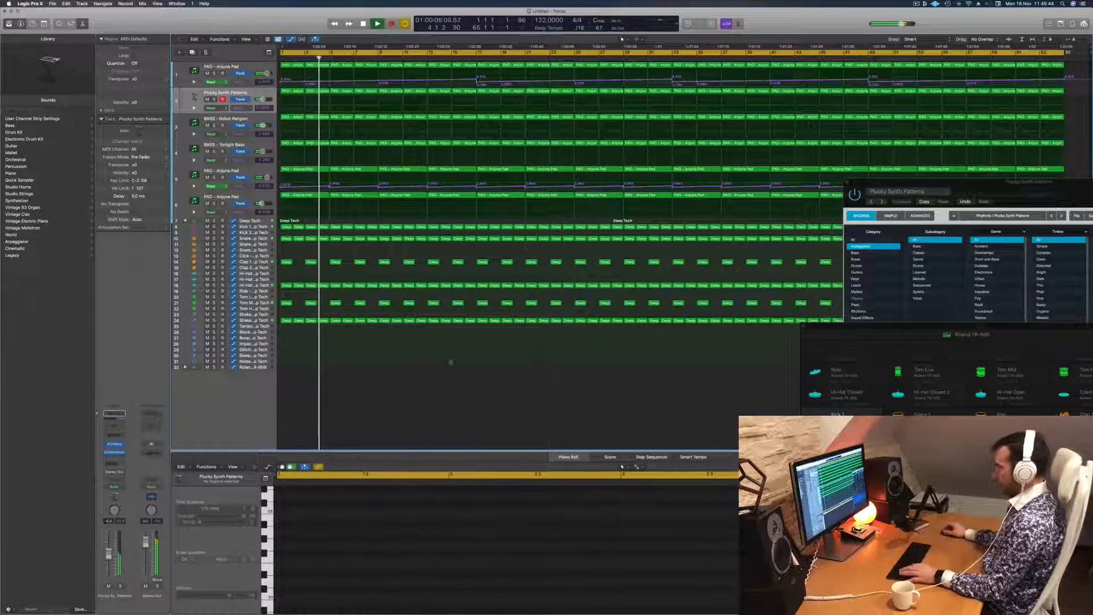
Show the Mixer and close the Plucky Synth Patterns and Roland TR-909 instrument windows.
{"action": "key", "text": "x"}
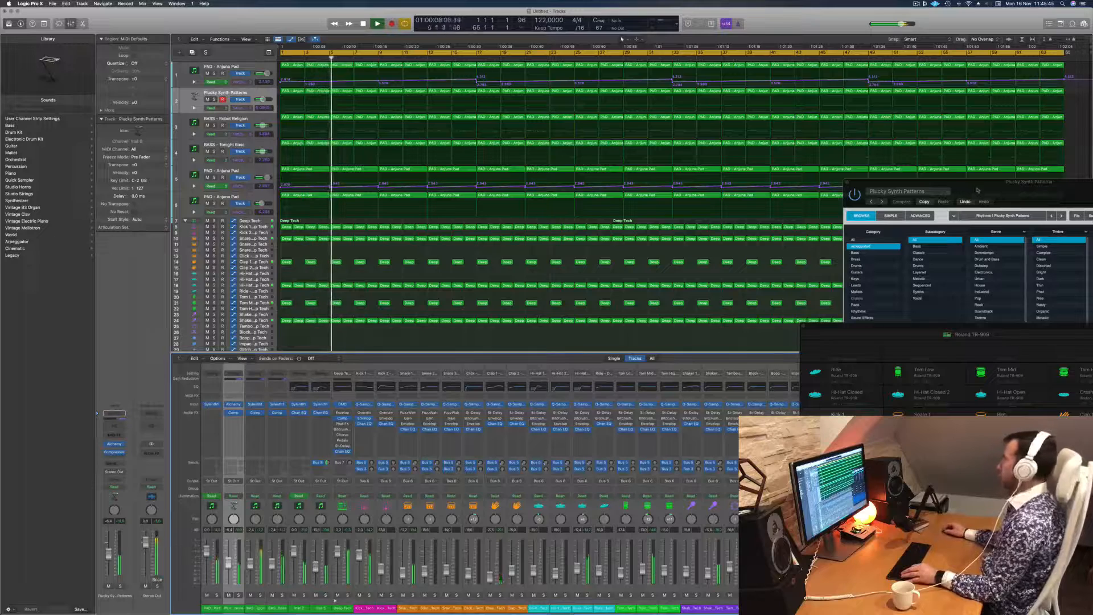
{"action": "left_click_drag", "start_coordinate": [1038, 181], "coordinate": [811, 142]}
{"action": "left_click", "coordinate": [620, 142]}
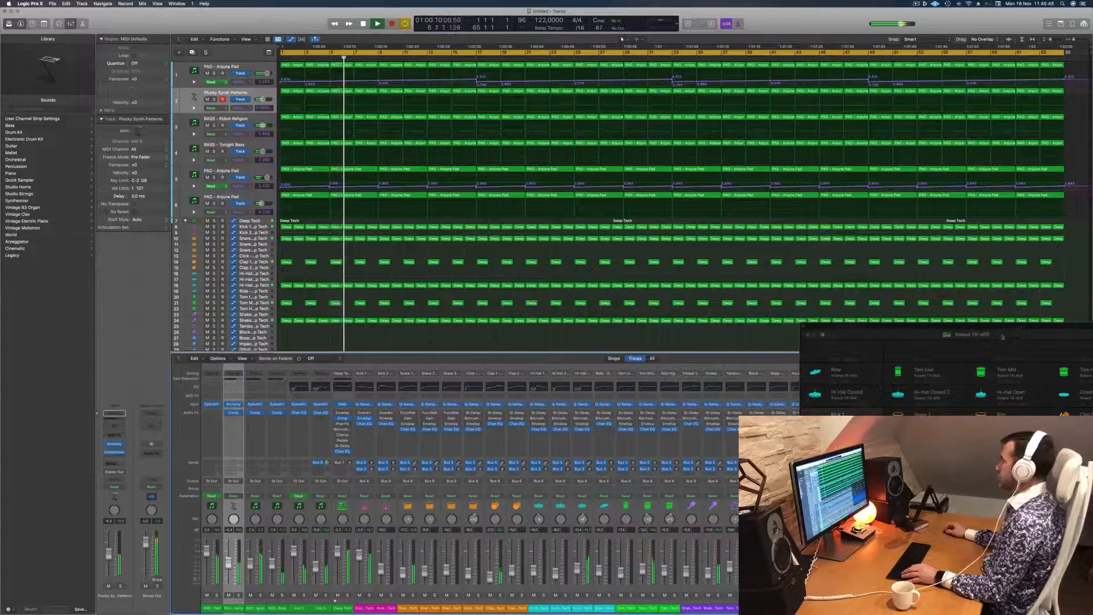
{"action": "left_click_drag", "start_coordinate": [1003, 332], "coordinate": [859, 130]}
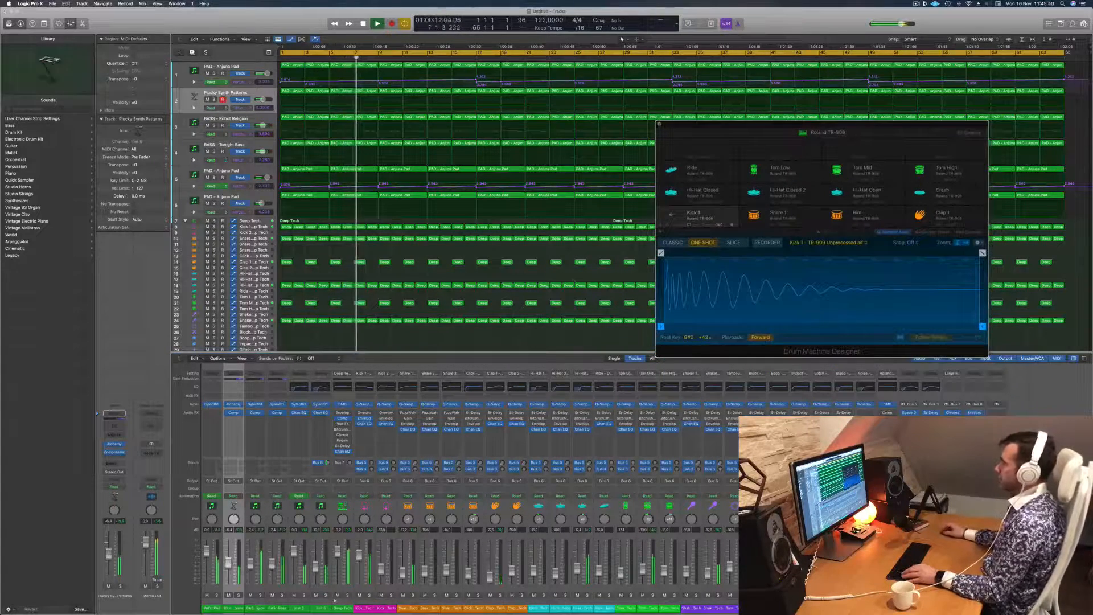
{"action": "left_click", "coordinate": [659, 125]}
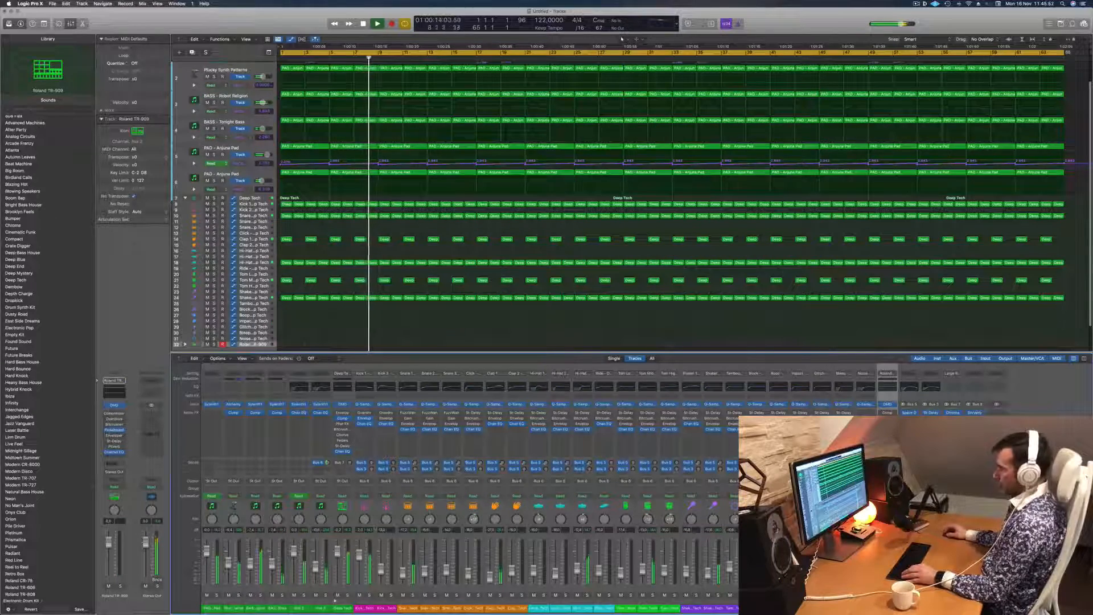
Pull the faders of the six instrument channels fully down, leave only Deep Tech raised and restart playback.
{"action": "left_click_drag", "start_coordinate": [342, 608], "coordinate": [212, 608]}
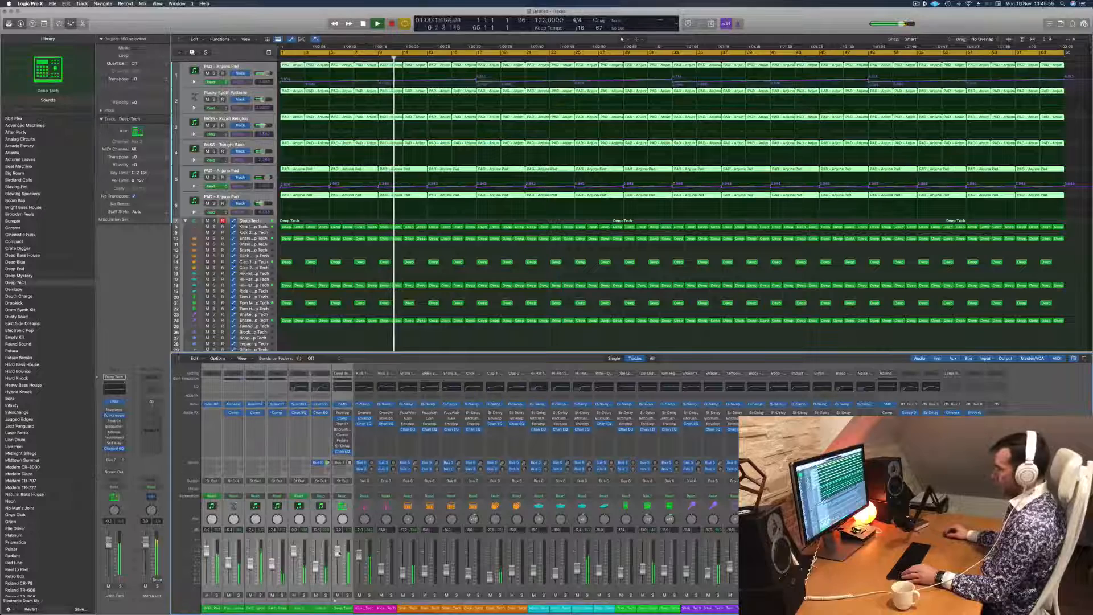
{"action": "key", "text": "space"}
{"action": "left_click", "coordinate": [578, 331]}
{"action": "key", "text": "space"}
{"action": "key", "text": "space"}
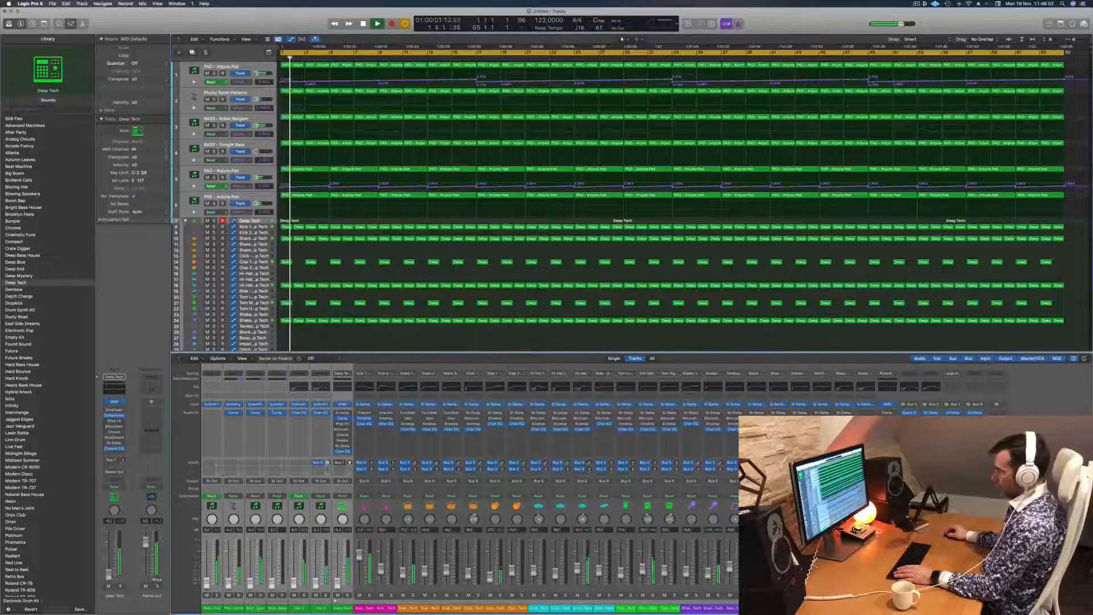
{"action": "left_click", "coordinate": [343, 608]}
{"action": "left_click_drag", "start_coordinate": [338, 583], "coordinate": [338, 554]}
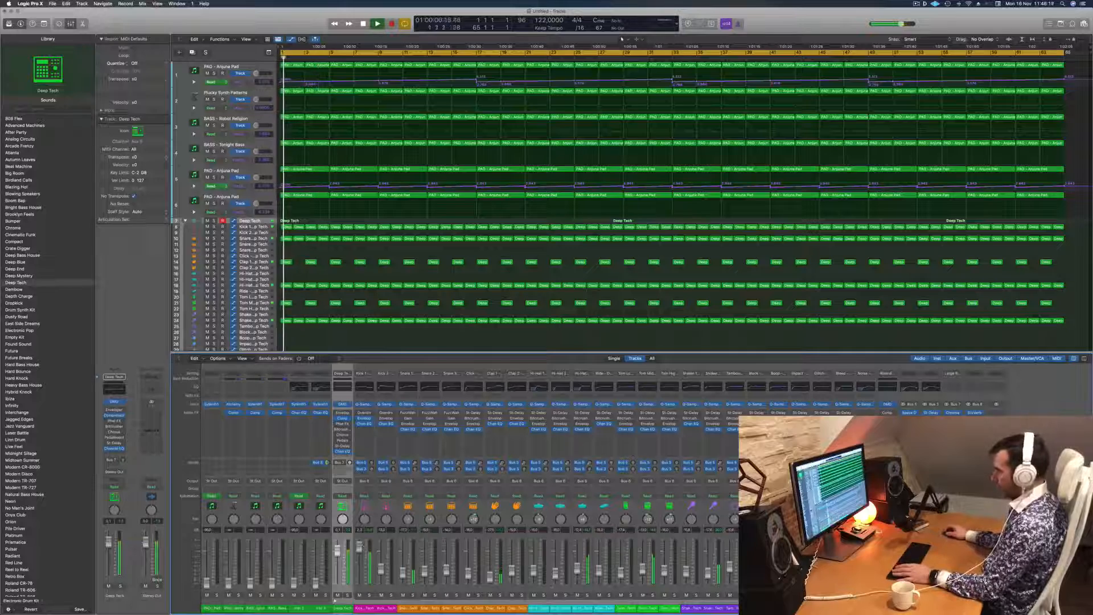
Balance the levels of the Deep Tech kit's Tom Low, Snare 1, Clap 1 and Hi-Hat Open channels during playback.
{"action": "left_click", "coordinate": [626, 447]}
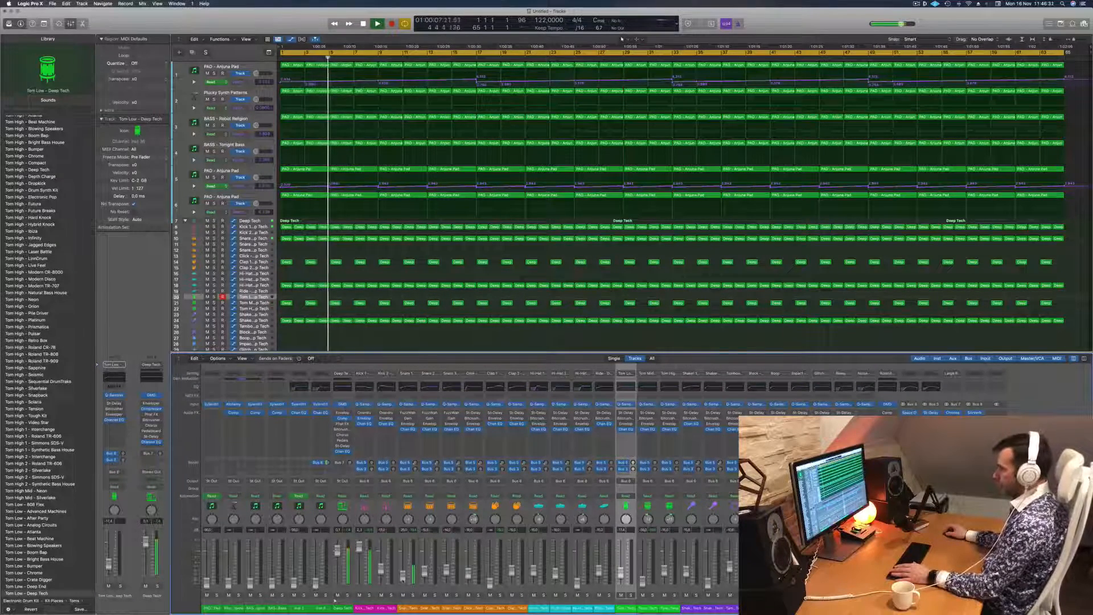
{"action": "left_click", "coordinate": [402, 576]}
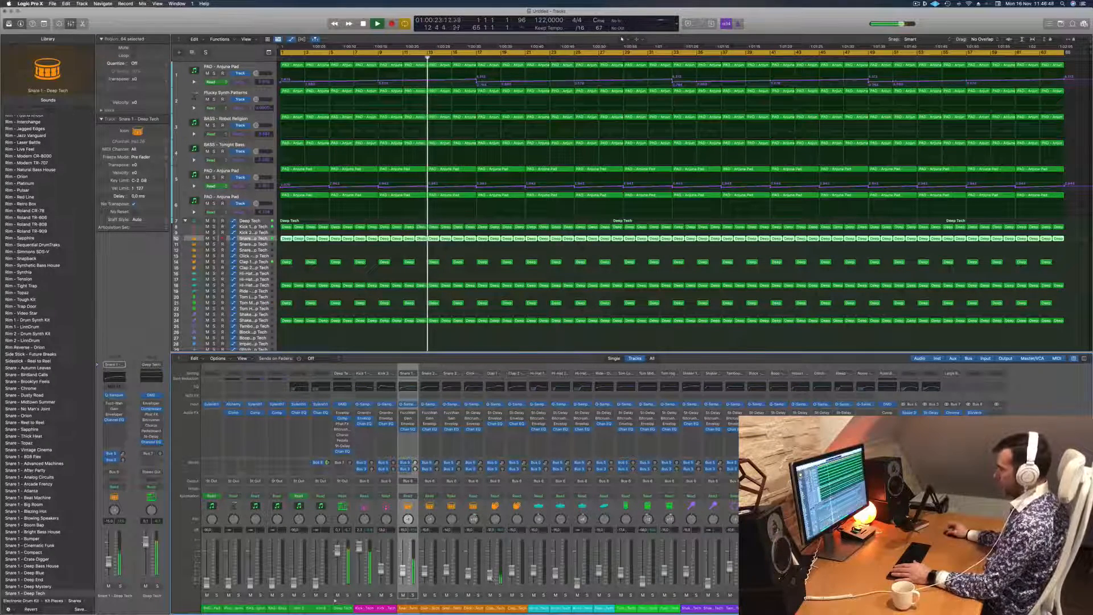
{"action": "left_click", "coordinate": [495, 577]}
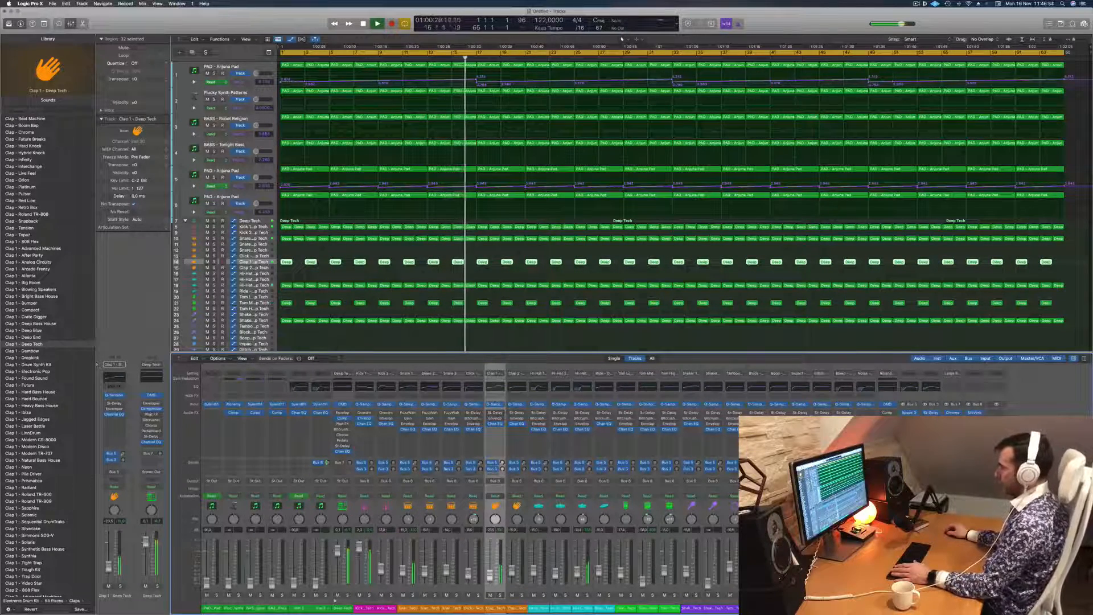
{"action": "left_click", "coordinate": [577, 571]}
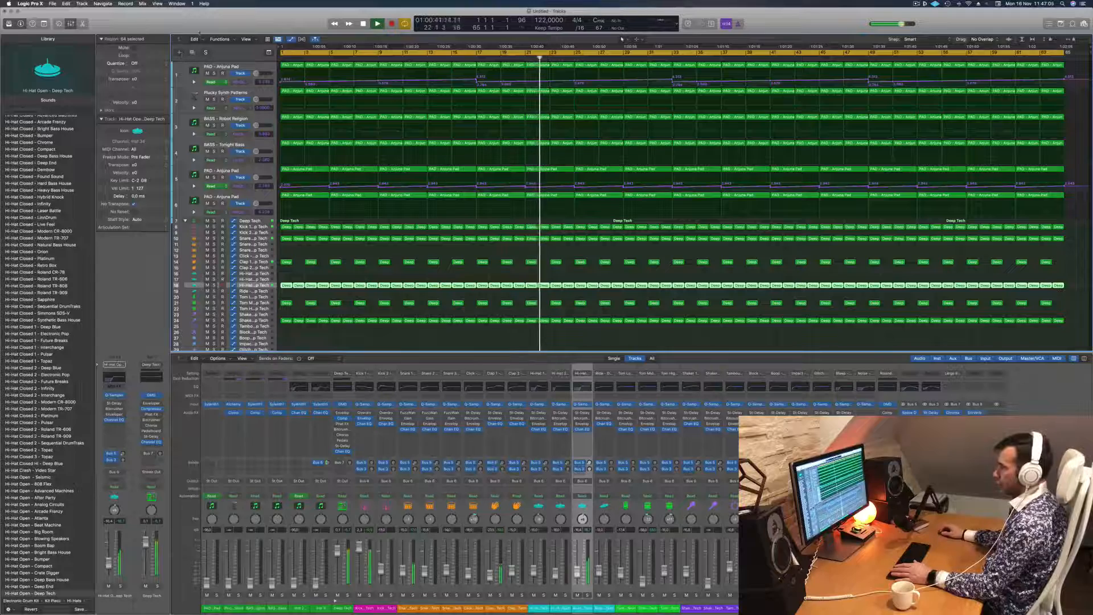
Show the toolbar, enlarge the selected Hi-Hat Open track and open its regions in the Piano Roll.
{"action": "key", "text": "ctrl+alt+super+t"}
{"action": "key", "text": "ctrl+z"}
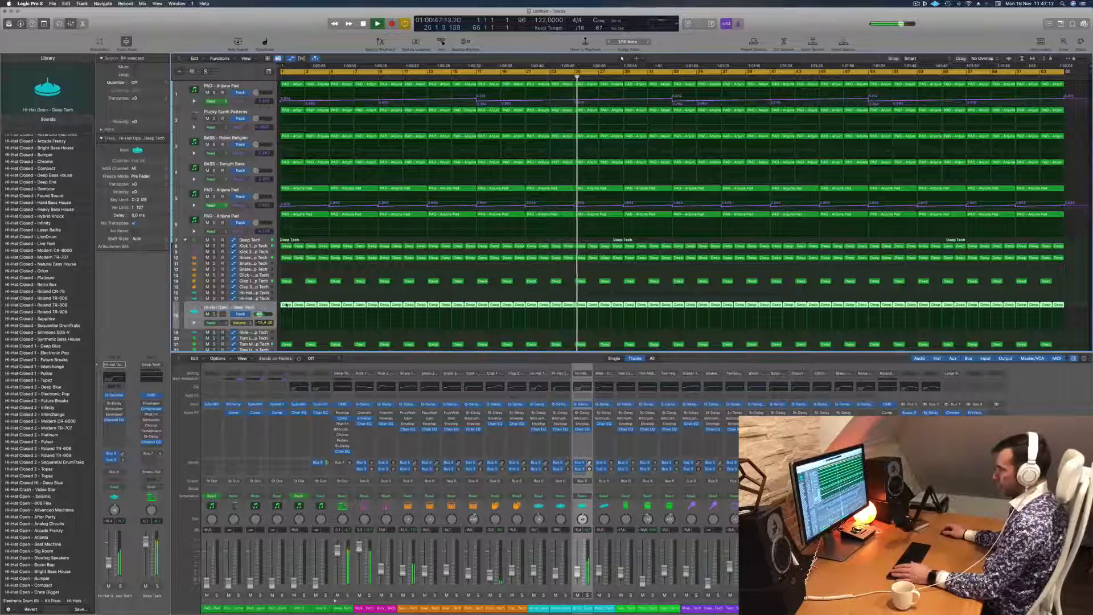
{"action": "key", "text": "p"}
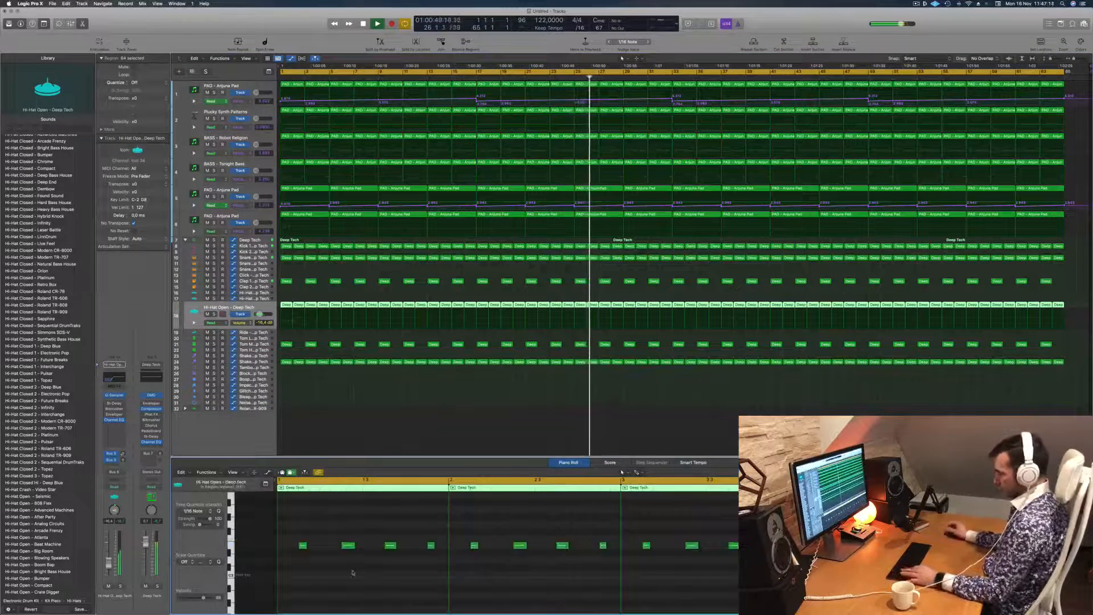
Try transposing all Hi-Hat Open notes by an octave and down four semitones, returning them to their original pitch.
{"action": "key", "text": "alt+shift+Up"}
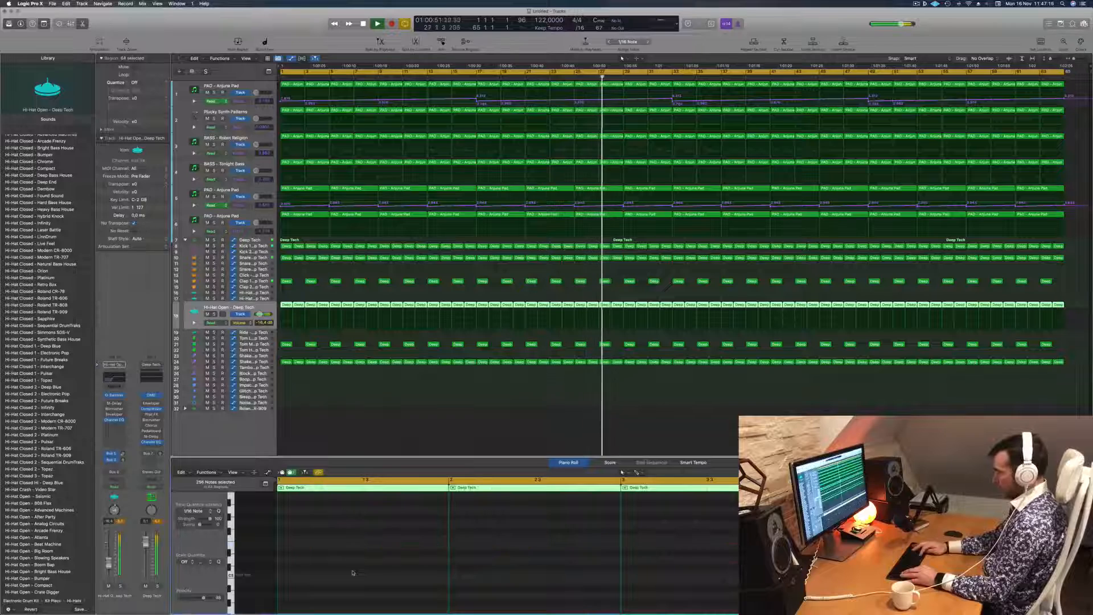
{"action": "key", "text": "alt+shift+Down"}
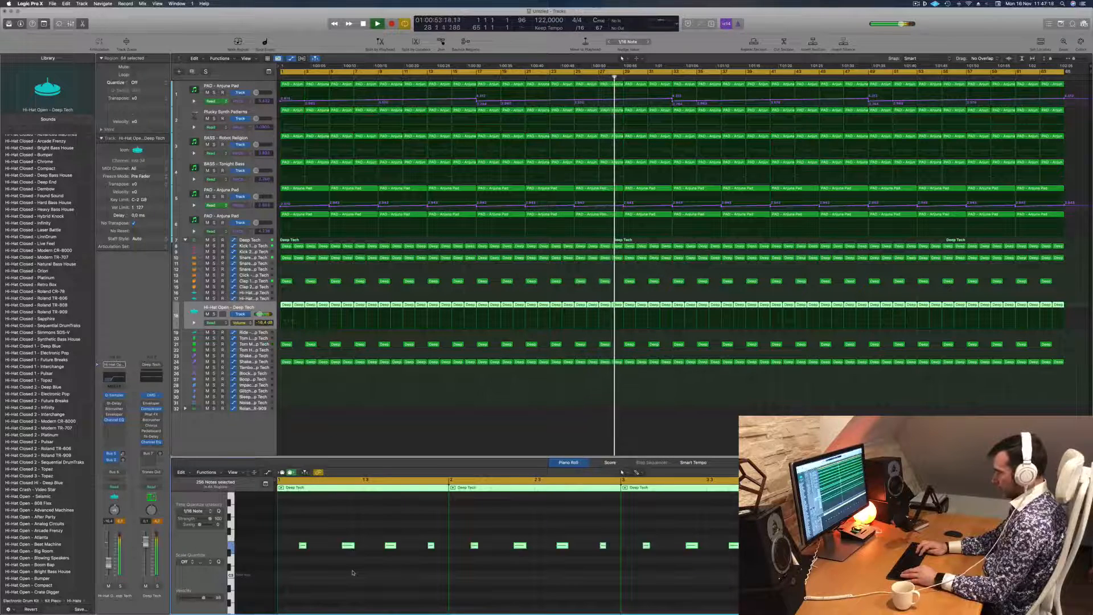
{"action": "key", "text": "alt+Down"}
{"action": "key", "text": "alt+Down"}
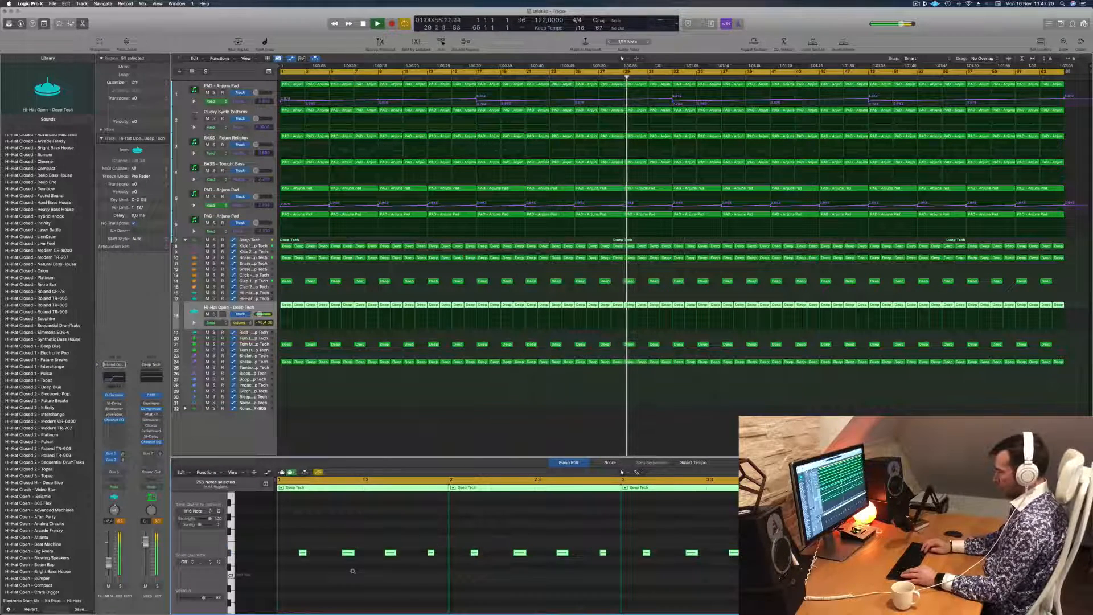
{"action": "key", "text": "alt+Down"}
{"action": "key", "text": "alt+Down"}
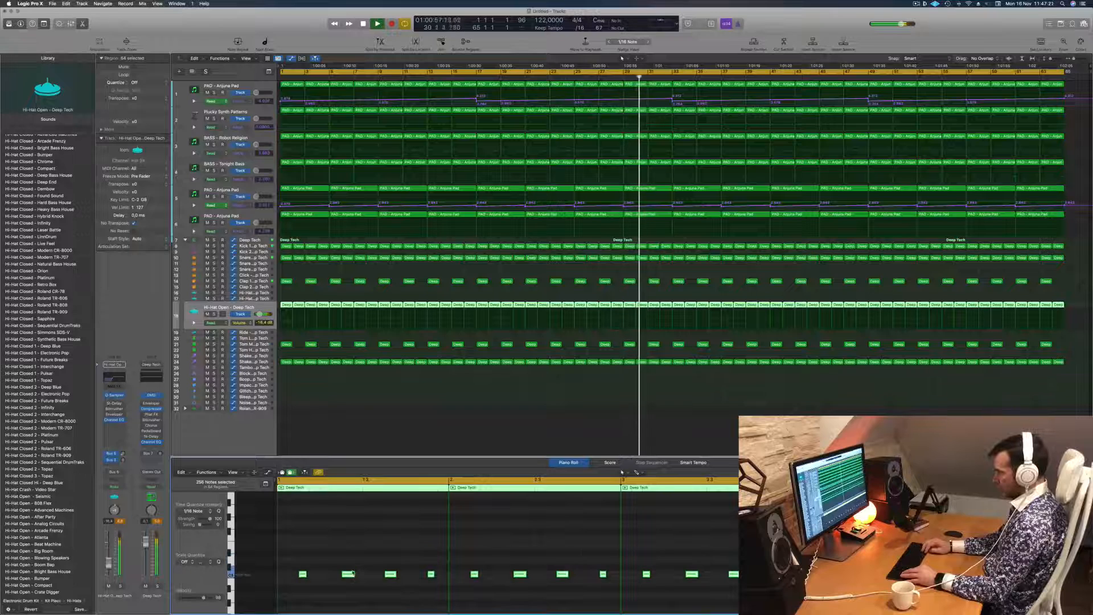
{"action": "key", "text": "alt+Up"}
{"action": "key", "text": "alt+Up"}
{"action": "key", "text": "alt+Up"}
{"action": "key", "text": "alt+Up"}
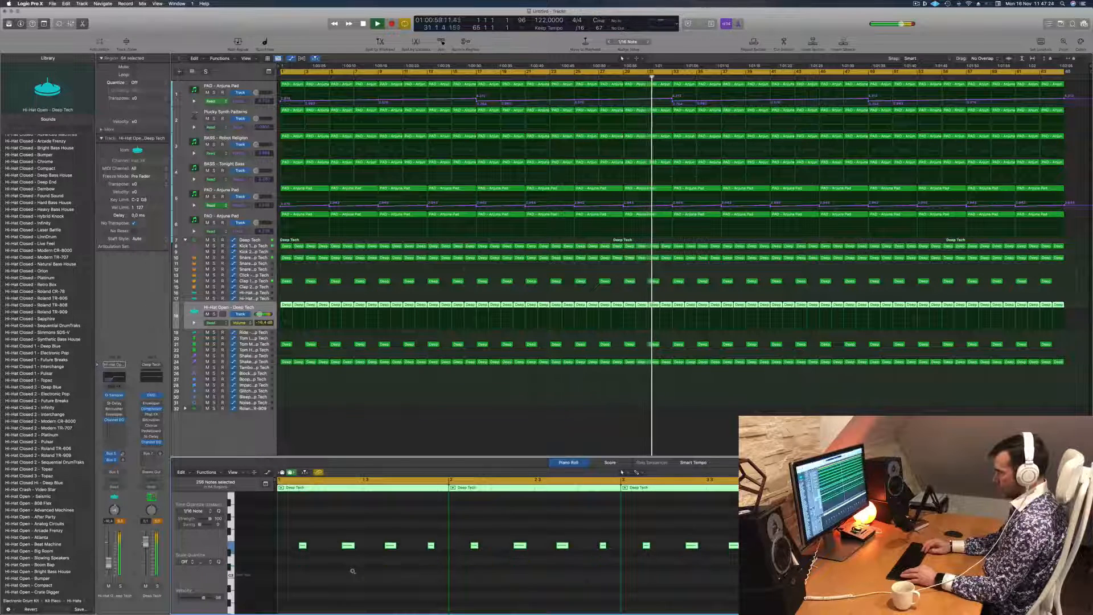
Restart playback, return to the Mixer, adjust the Tom Mid channel of the Deep Tech kit and deselect its regions.
{"action": "key", "text": "Return"}
{"action": "key", "text": "Return"}
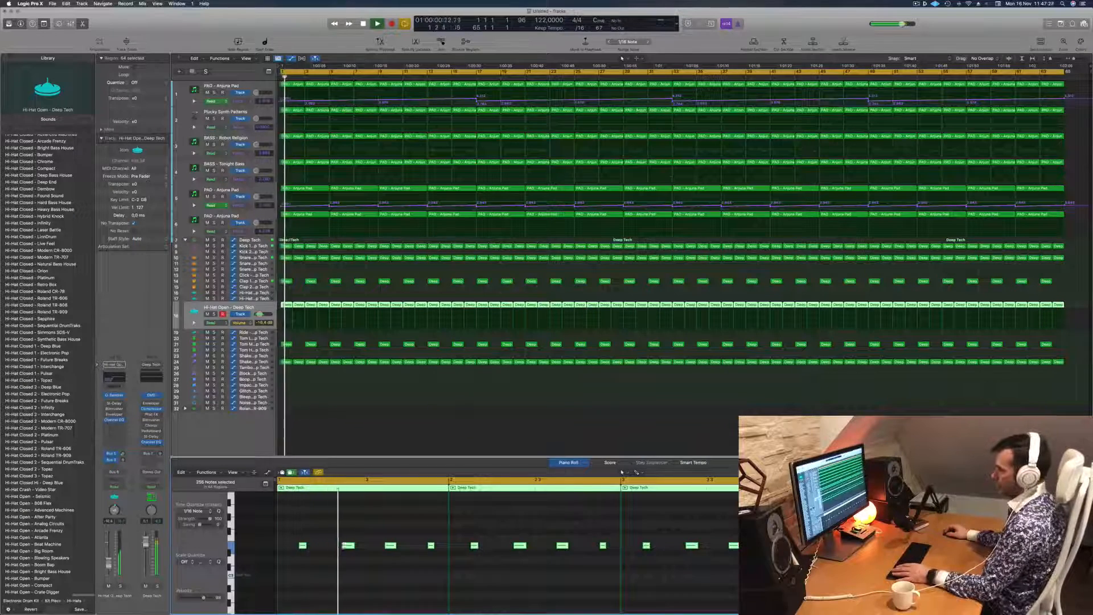
{"action": "left_click", "coordinate": [424, 428]}
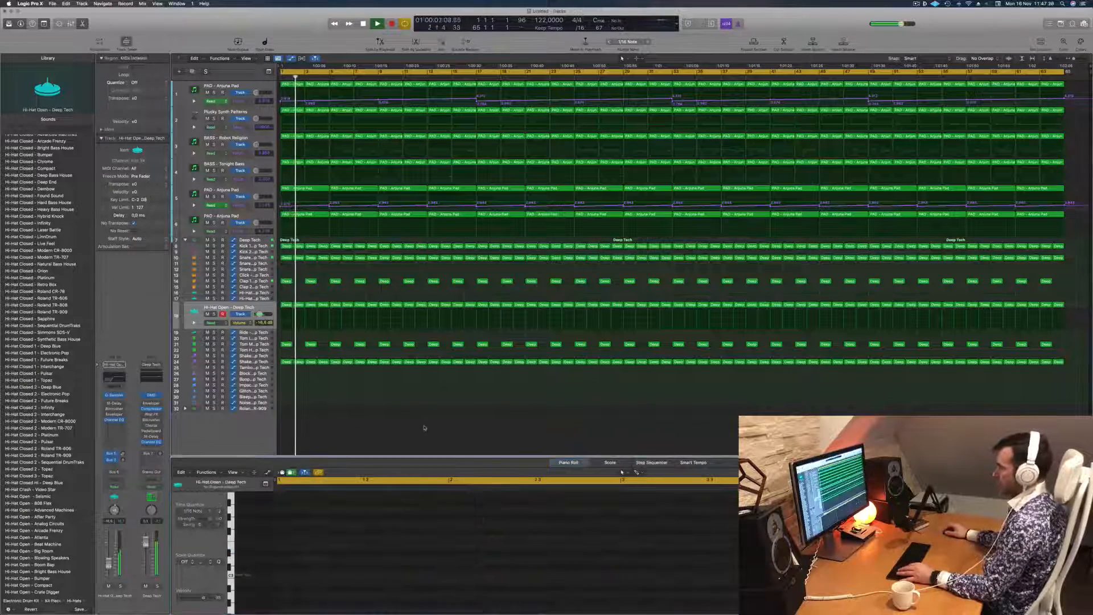
{"action": "key", "text": "x"}
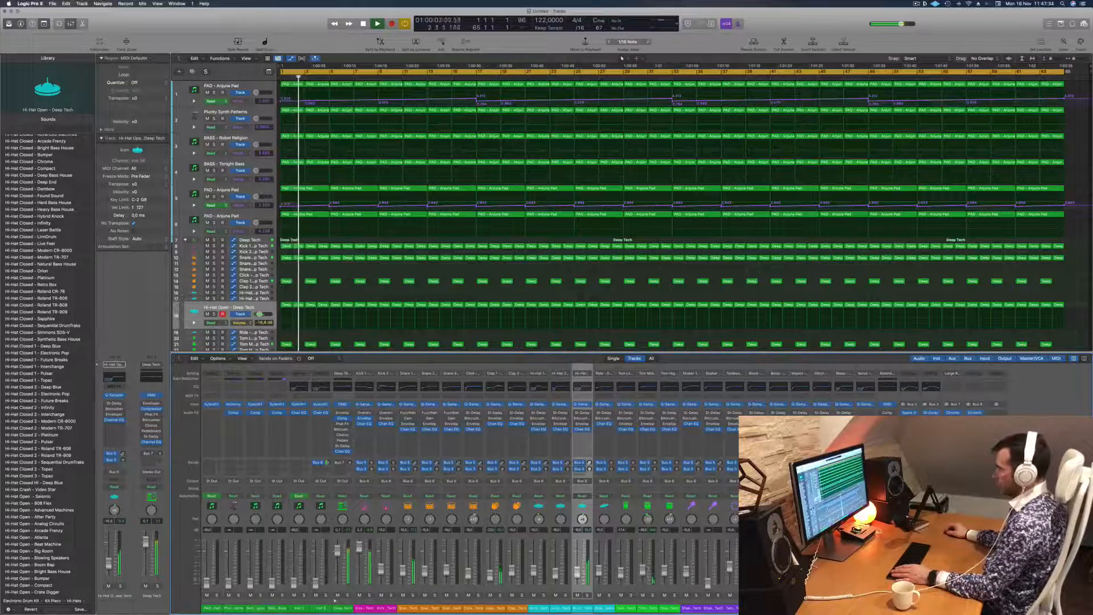
{"action": "left_click", "coordinate": [644, 568]}
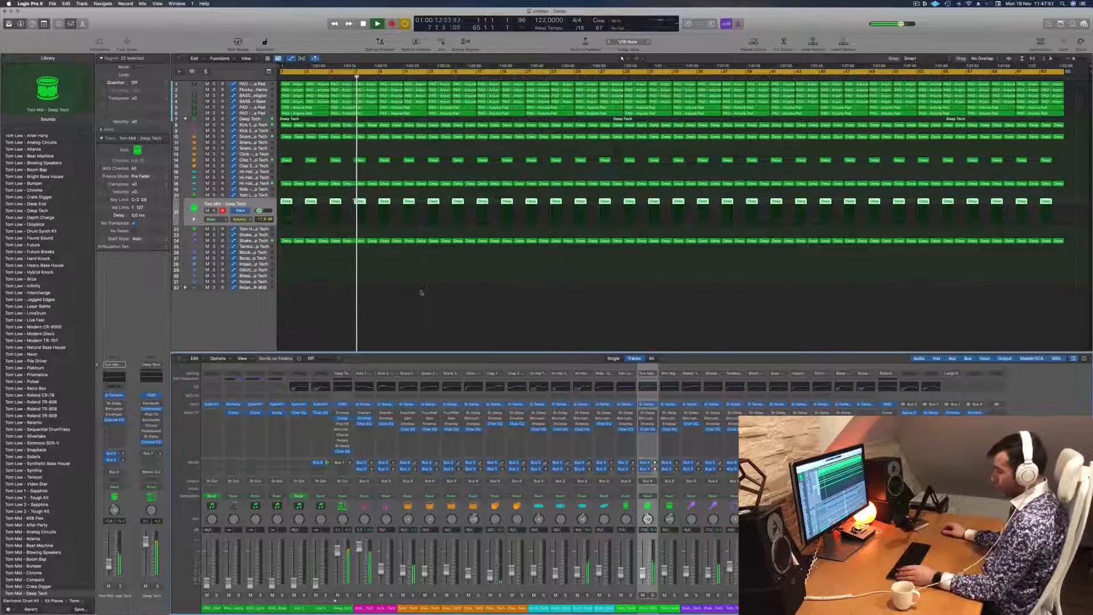
{"action": "left_click", "coordinate": [458, 310]}
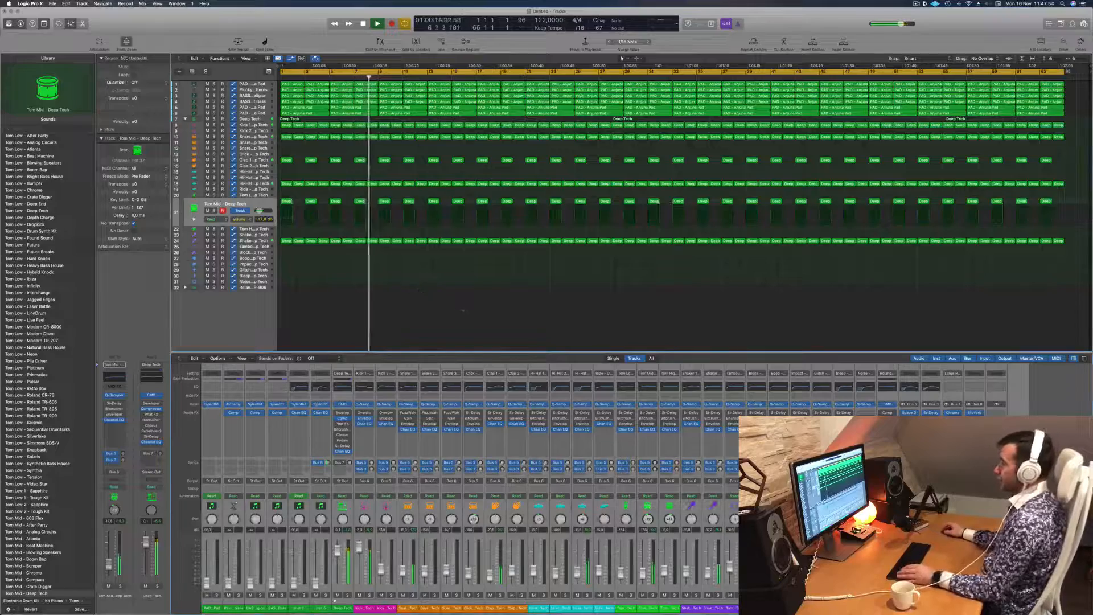
Select every region in the arrangement, apply Color Regions by Tracks and clear the selection.
{"action": "left_click", "coordinate": [312, 609]}
{"action": "left_click", "coordinate": [339, 298]}
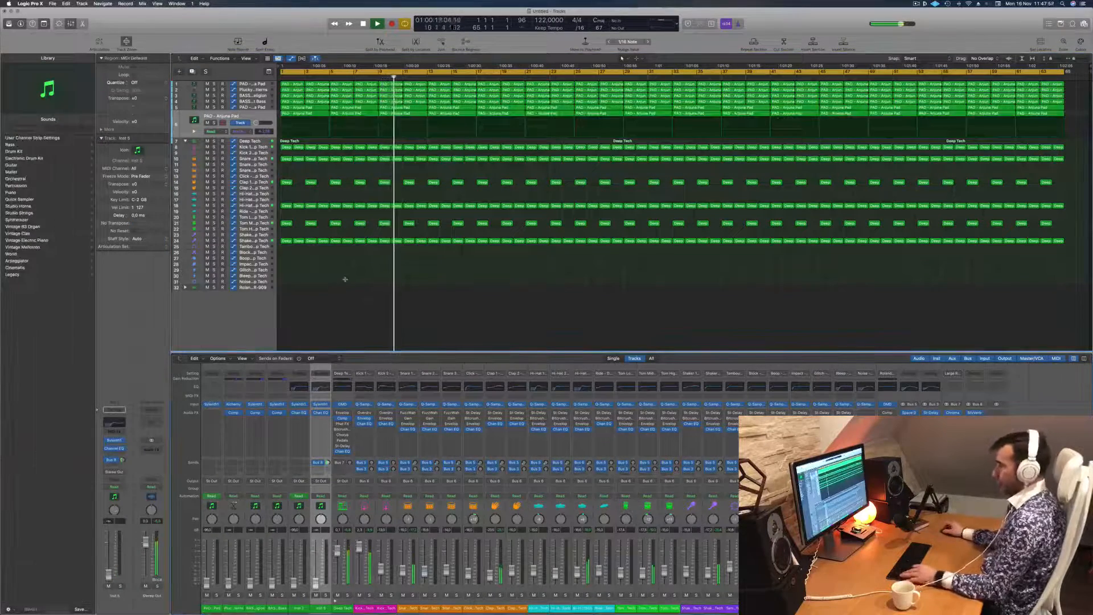
{"action": "key", "text": "super+a"}
{"action": "right_click", "coordinate": [433, 147]}
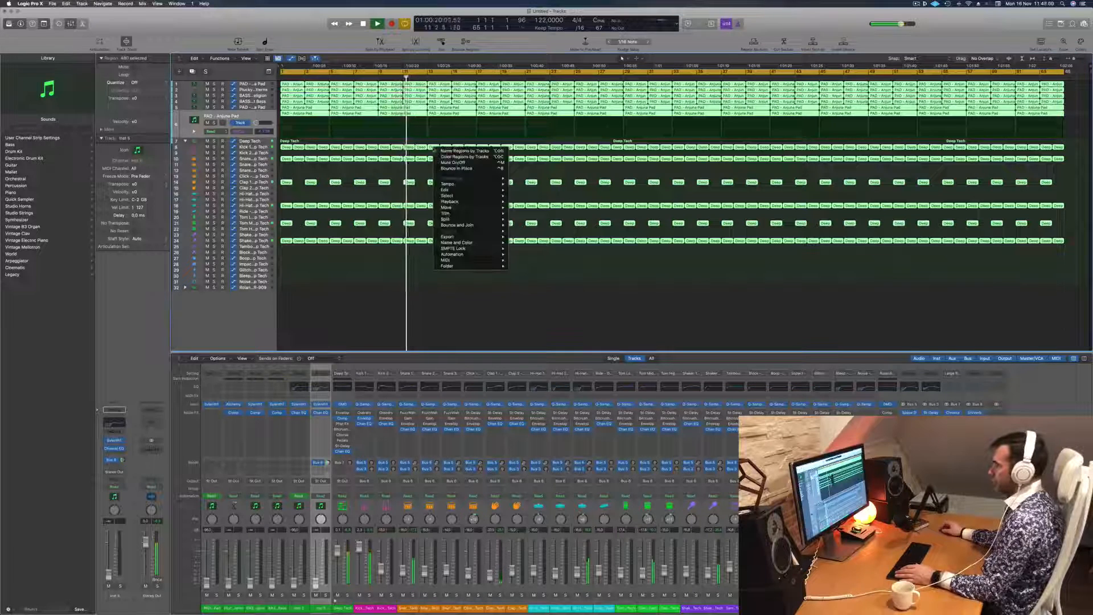
{"action": "left_click", "coordinate": [436, 149]}
{"action": "right_click", "coordinate": [436, 149]}
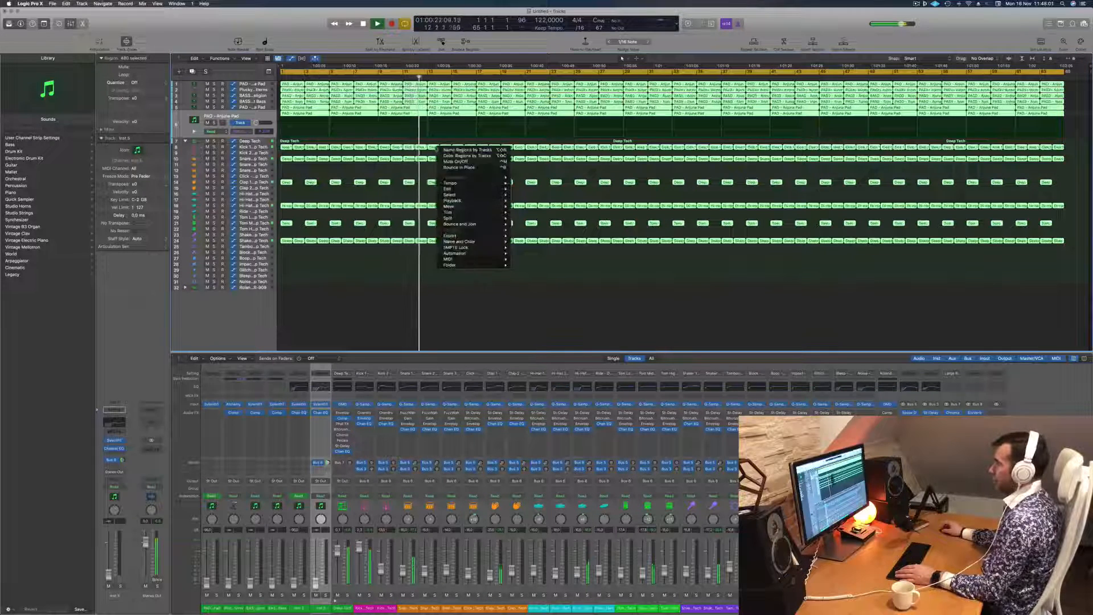
{"action": "left_click", "coordinate": [447, 157]}
{"action": "scroll", "coordinate": [387, 313], "scroll_direction": "up", "scroll_amount": 2}
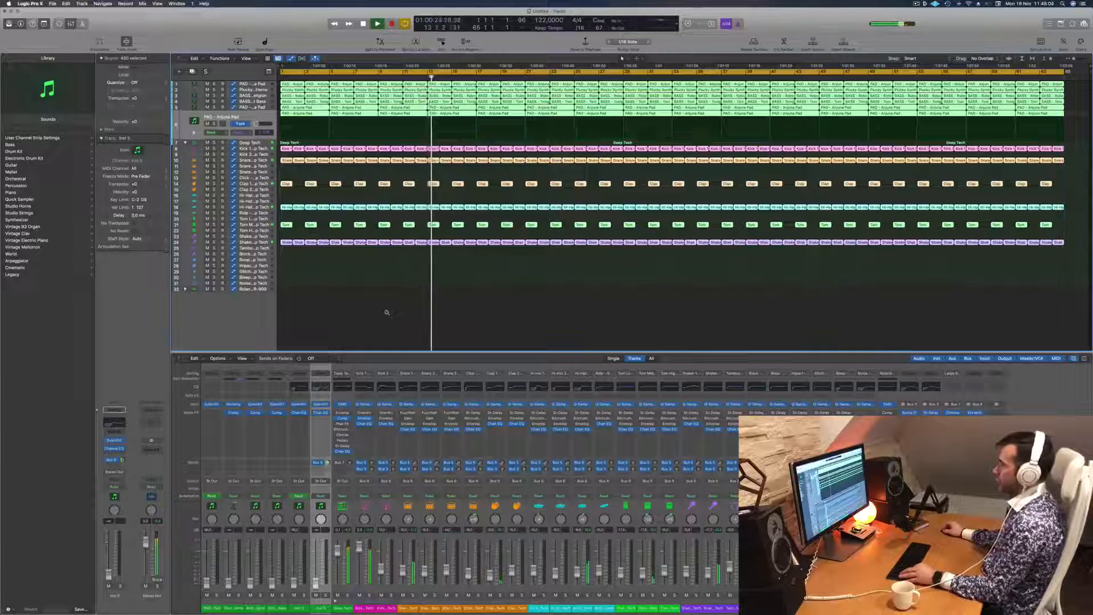
{"action": "left_click", "coordinate": [386, 311]}
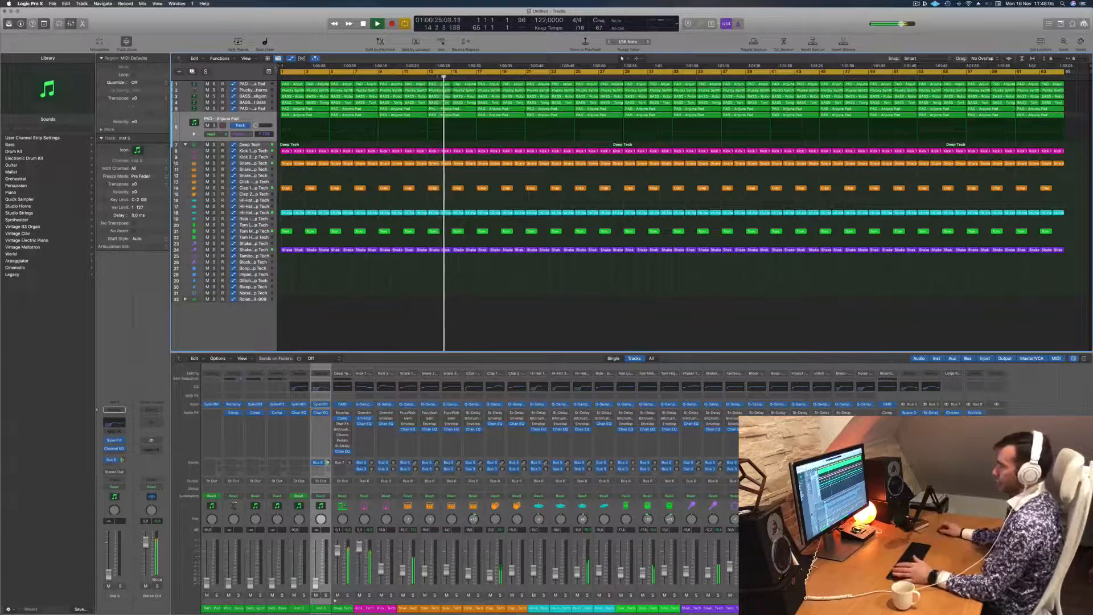
Restart playback and bring the BASS - Robot Religion channel's level up against the drums.
{"action": "key", "text": "Return"}
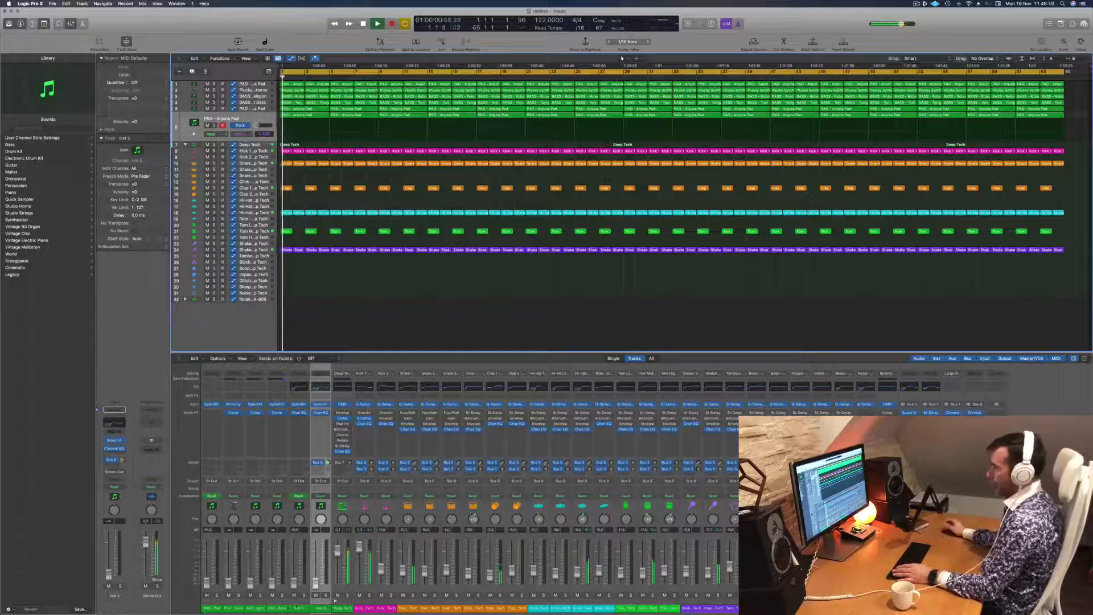
{"action": "left_click", "coordinate": [254, 91]}
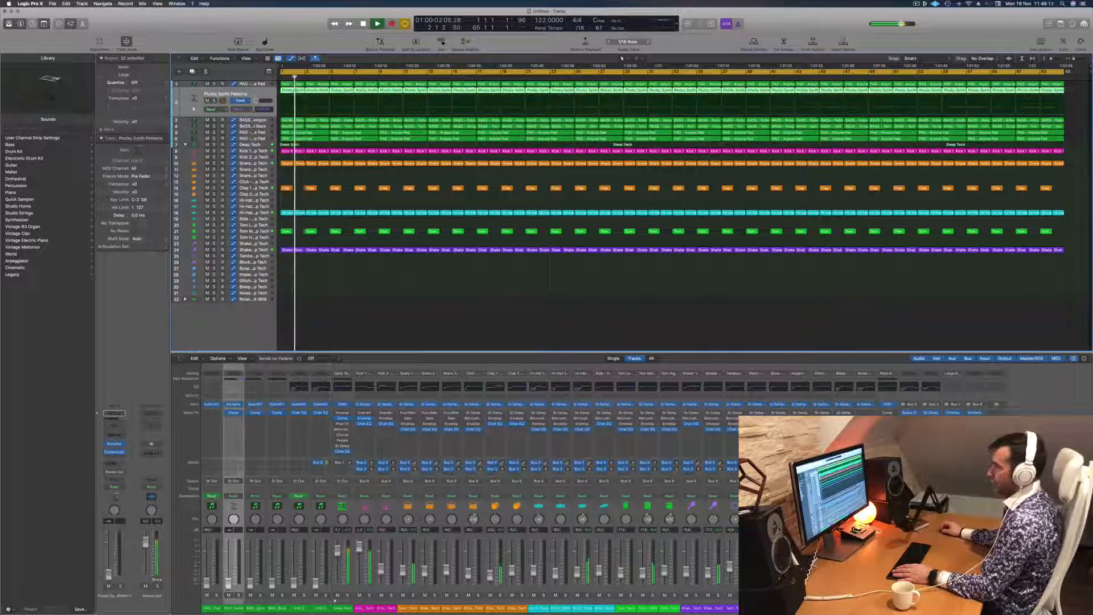
{"action": "left_click", "coordinate": [253, 120]}
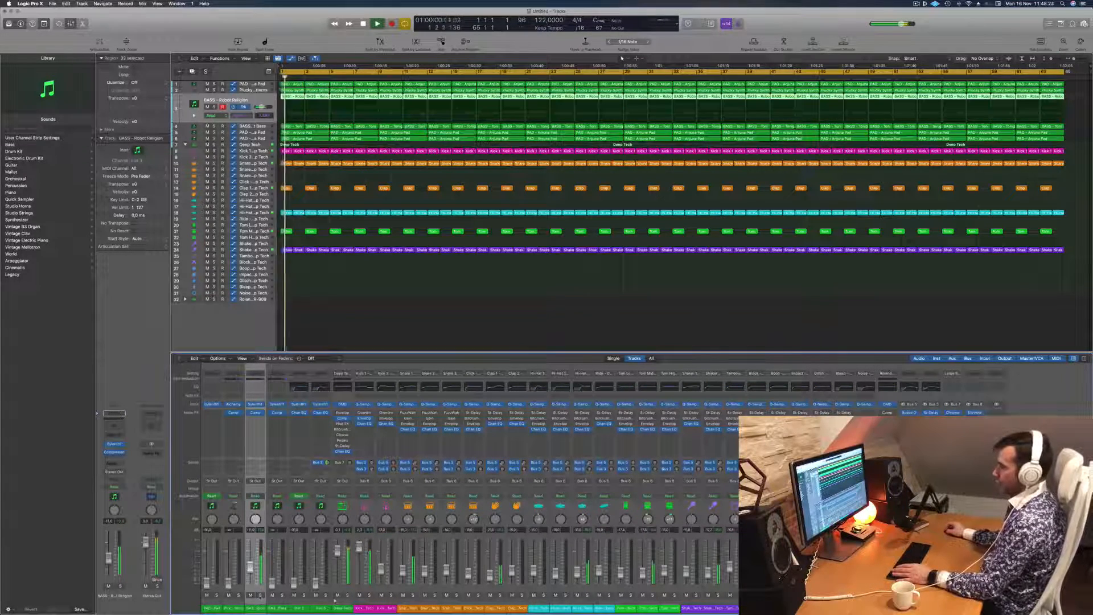
Check the BASS - Robot Religion channel soloed, restart playback and raise the first PAD - Anjuna Pad channel's level in the mix.
{"action": "left_click", "coordinate": [260, 594]}
{"action": "left_click", "coordinate": [260, 594]}
{"action": "key", "text": "Return"}
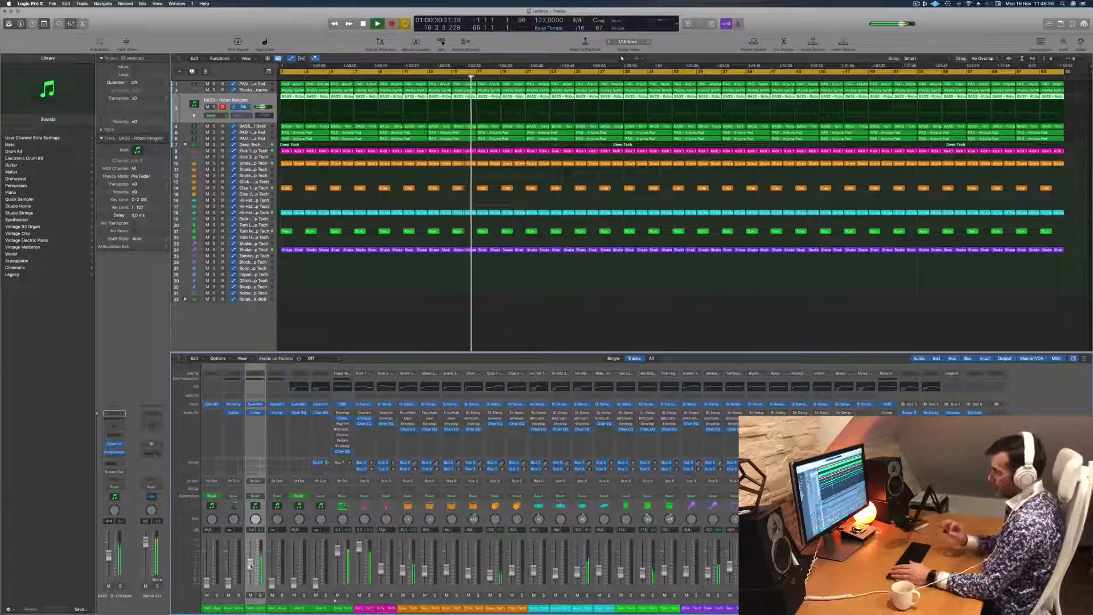
{"action": "key", "text": "Return"}
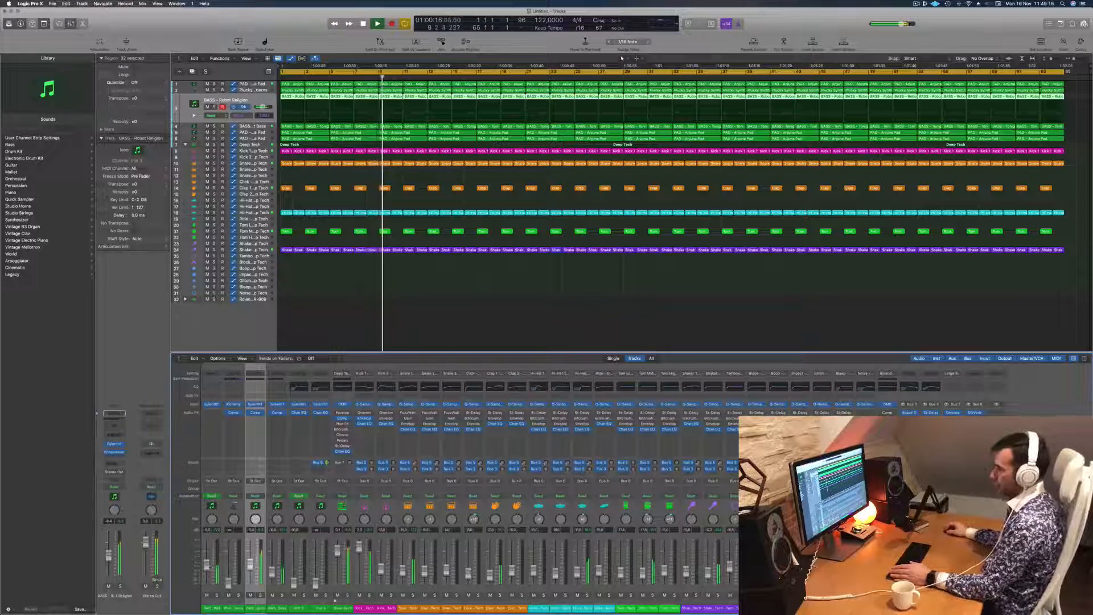
Add a Channel EQ to the first PAD - Anjuna Pad channel with a +4.4 dB low shelf at 105 Hz and check the pad soloed.
{"action": "left_click", "coordinate": [209, 388]}
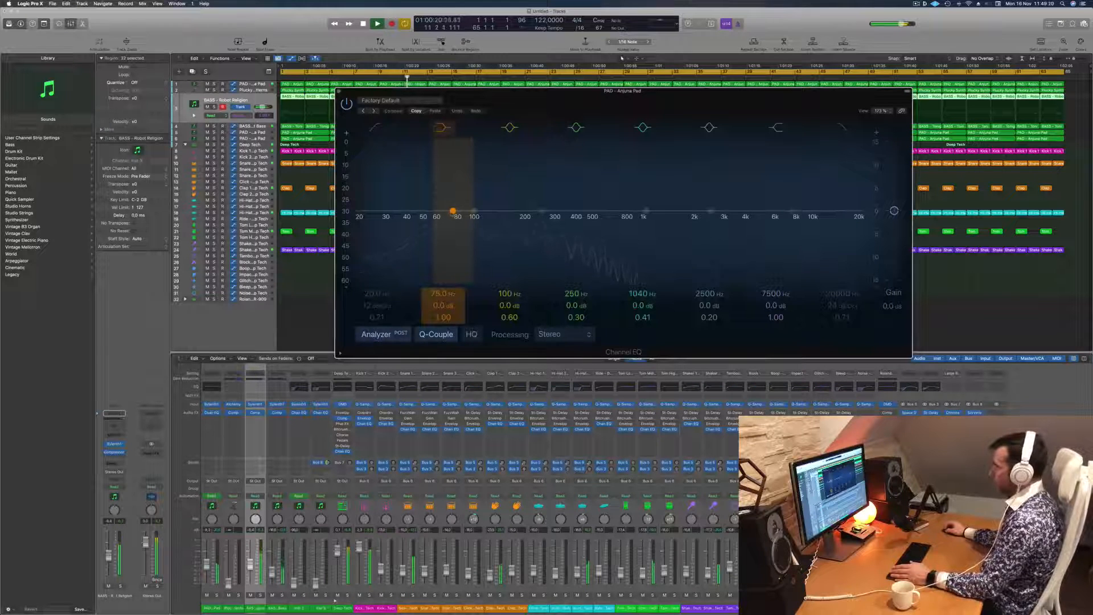
{"action": "left_click_drag", "start_coordinate": [452, 210], "coordinate": [478, 203]}
{"action": "key", "text": "space"}
{"action": "key", "text": "space"}
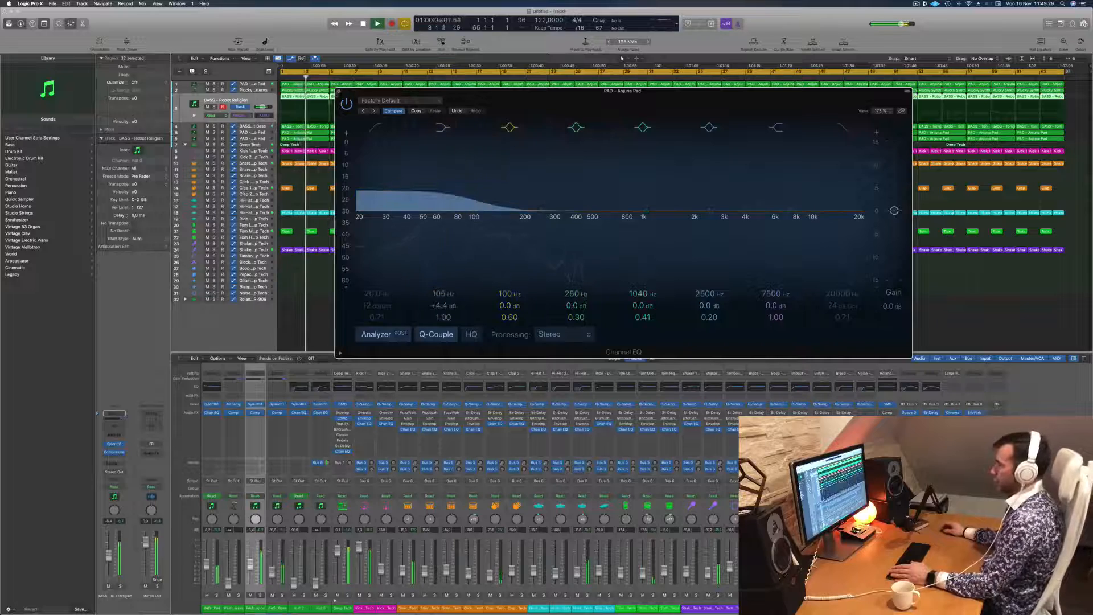
{"action": "key", "text": "super+w"}
{"action": "key", "text": "space"}
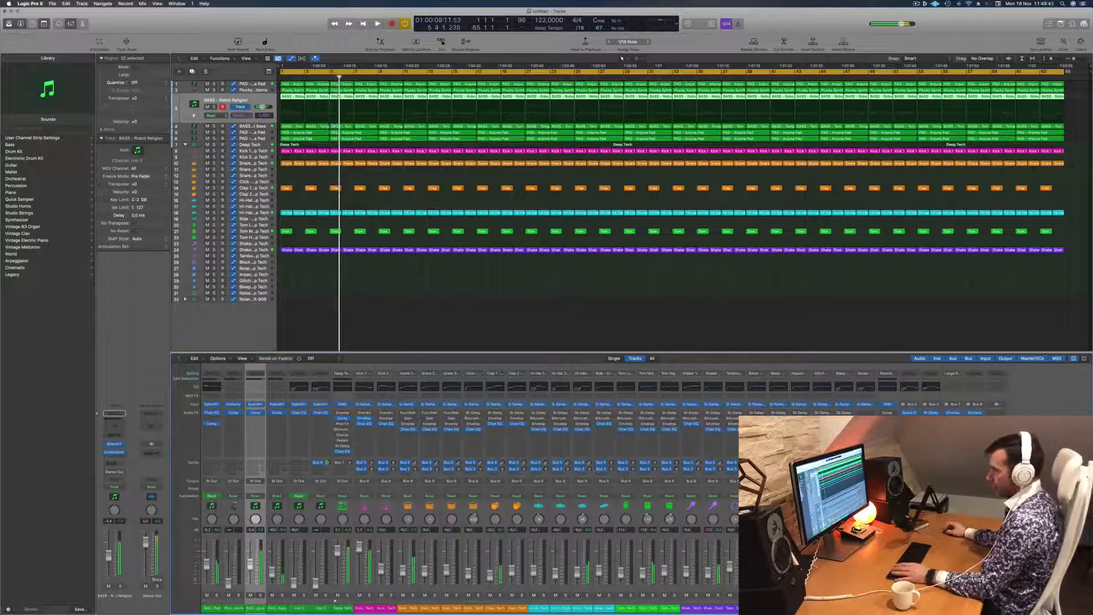
{"action": "left_click", "coordinate": [217, 596]}
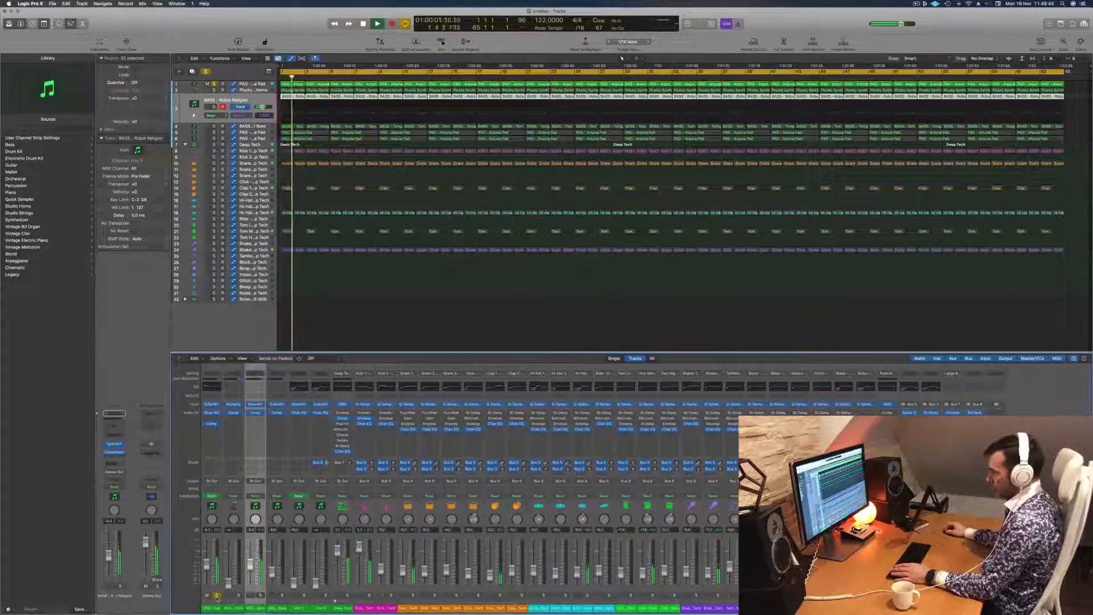
{"action": "left_click", "coordinate": [217, 595]}
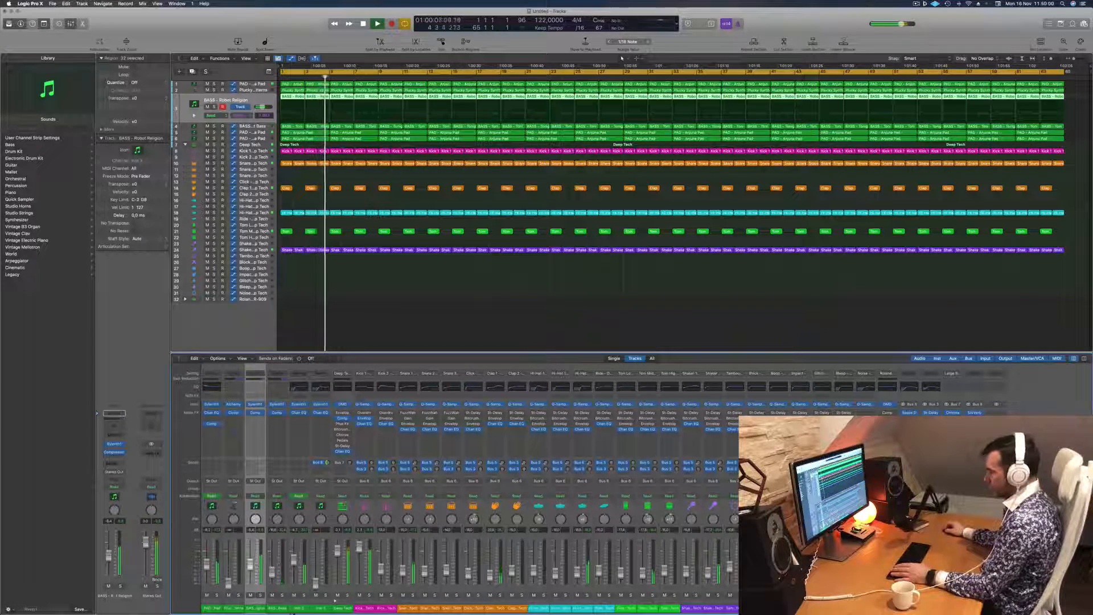
Adjust the automation point near bar 5 on the Inst 2 Anjuna Pad track, replay it and bring up the Inst 3 pad channel's level.
{"action": "key", "text": "Down"}
{"action": "key", "text": "Down"}
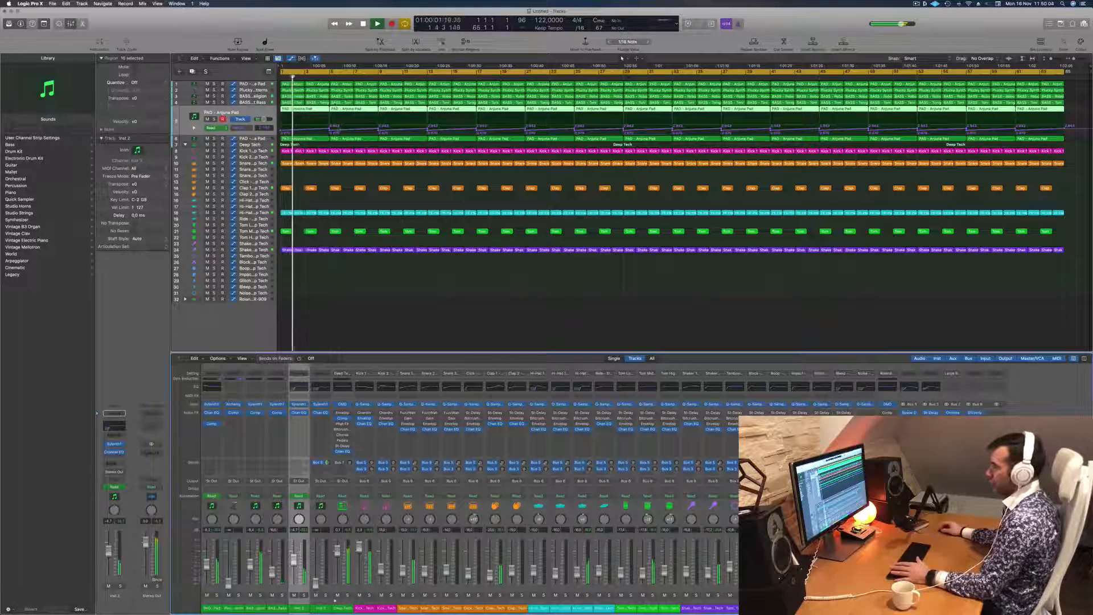
{"action": "left_click", "coordinate": [329, 132]}
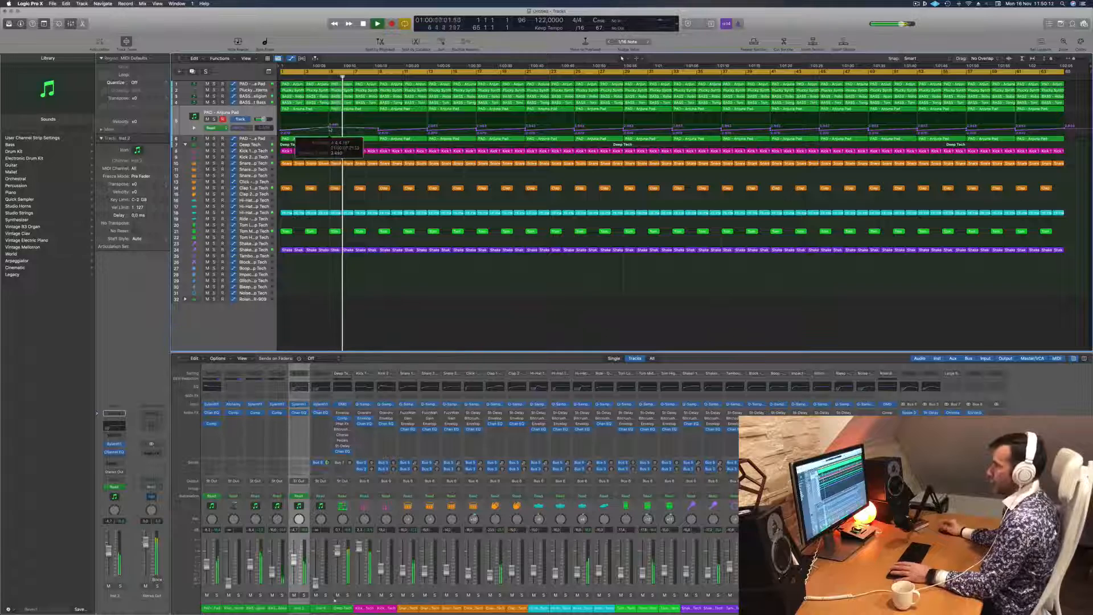
{"action": "key", "text": "Return"}
{"action": "key", "text": "space"}
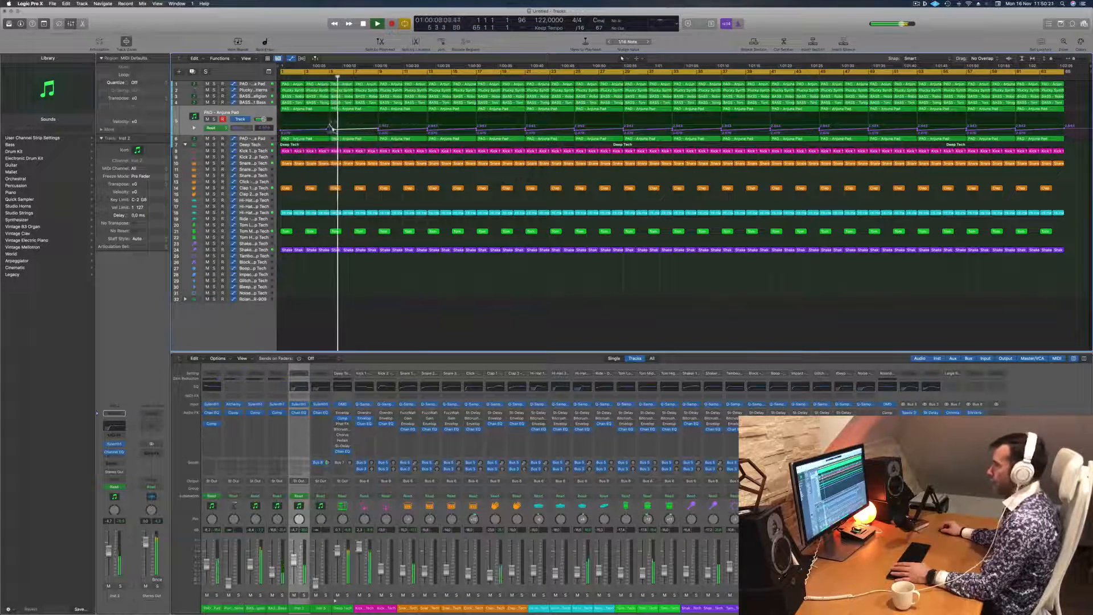
{"action": "key", "text": "Return"}
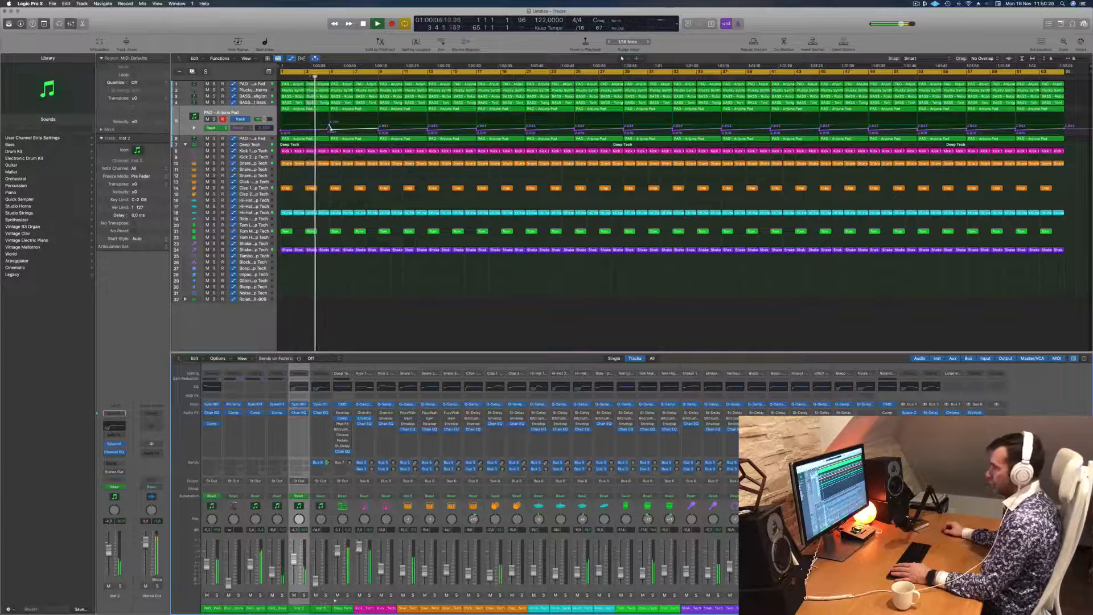
{"action": "left_click", "coordinate": [322, 601]}
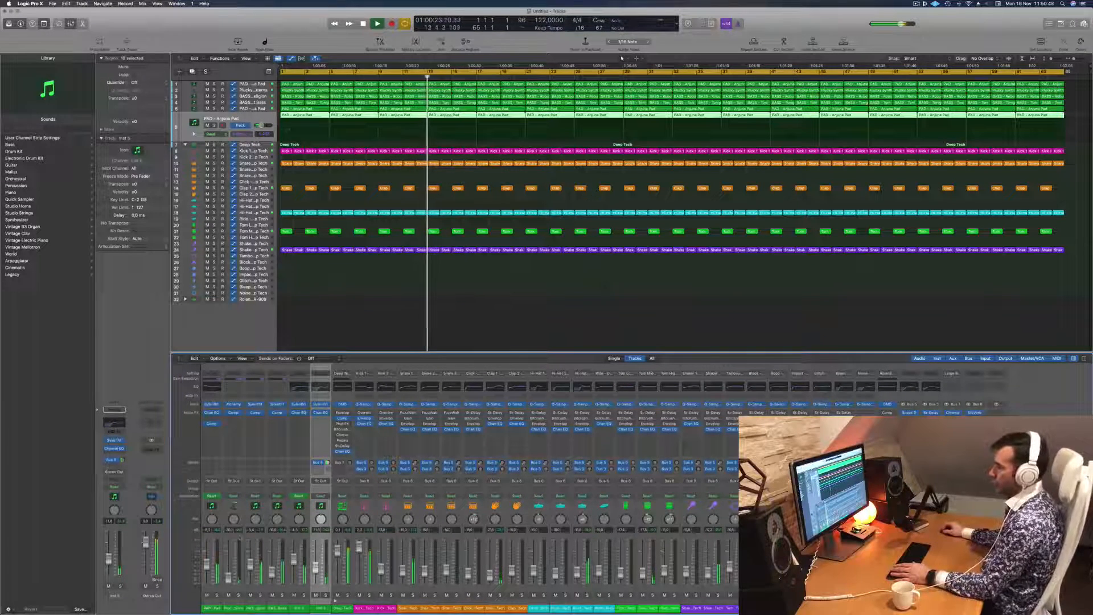
Add a Channel EQ to Plucky Synth Patterns with a 12 dB/Oct low cut at 414 Hz and Q 0.79, and raise the channel's level slightly.
{"action": "left_click", "coordinate": [231, 387]}
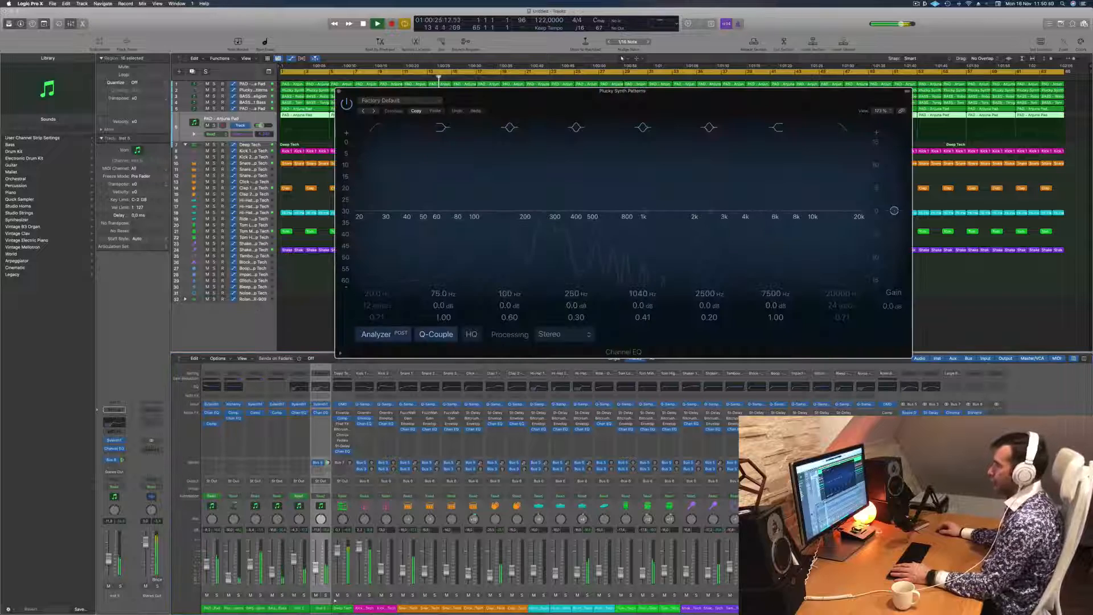
{"action": "left_click_drag", "start_coordinate": [387, 127], "coordinate": [544, 138]}
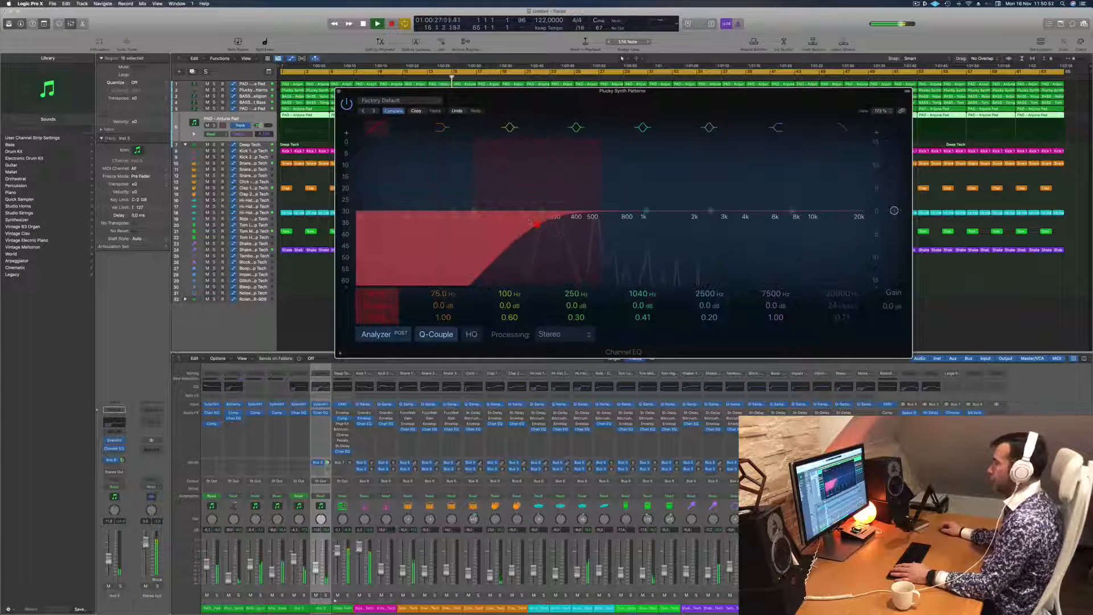
{"action": "left_click_drag", "start_coordinate": [537, 223], "coordinate": [579, 219]}
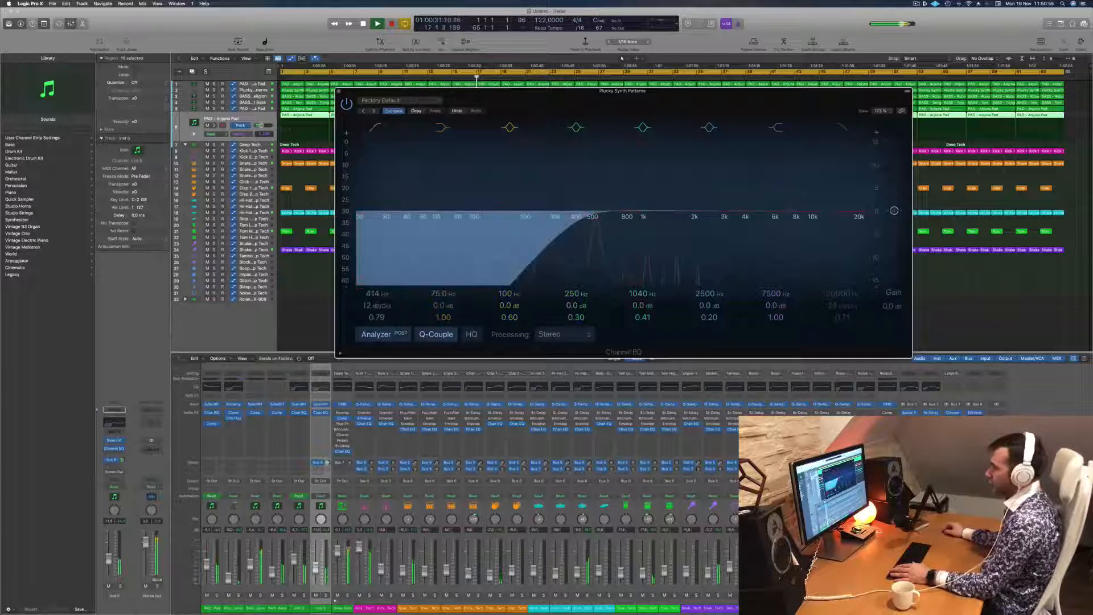
{"action": "left_click_drag", "start_coordinate": [228, 572], "coordinate": [228, 570]}
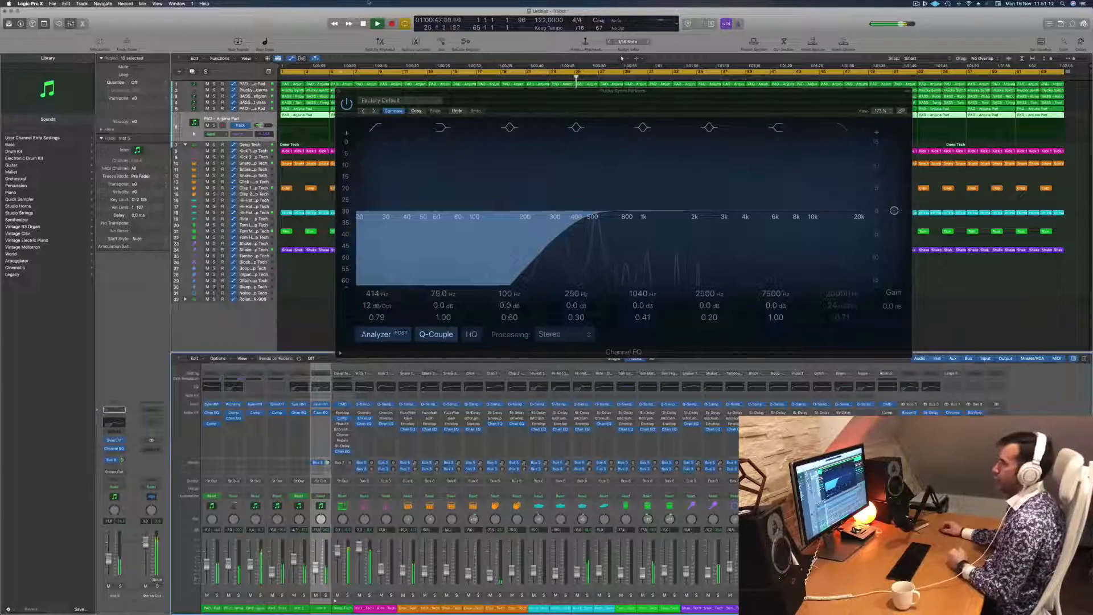
{"action": "key", "text": "super+w"}
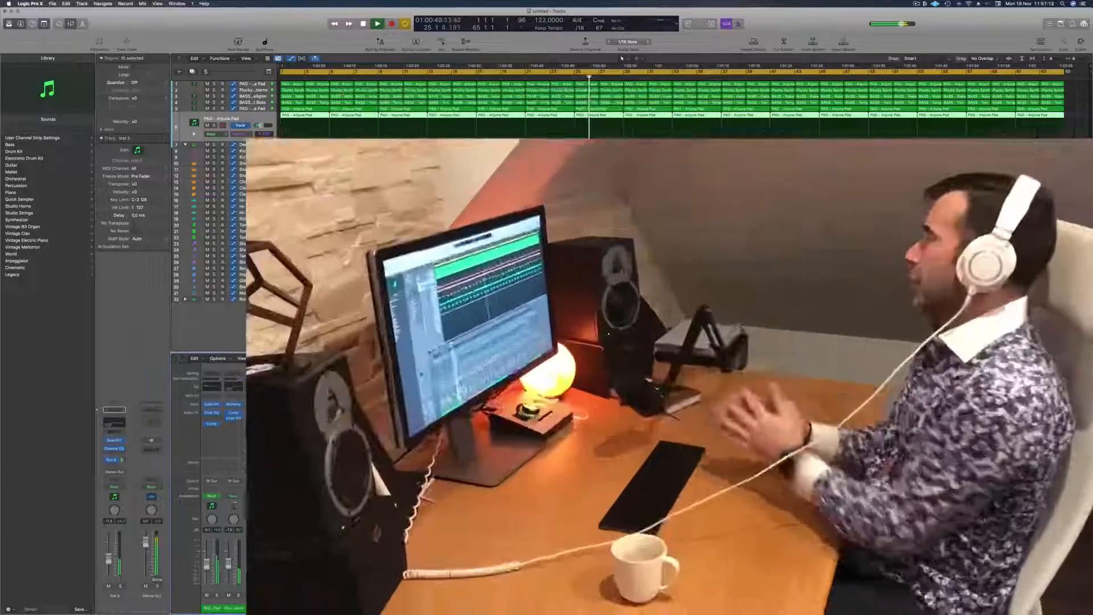